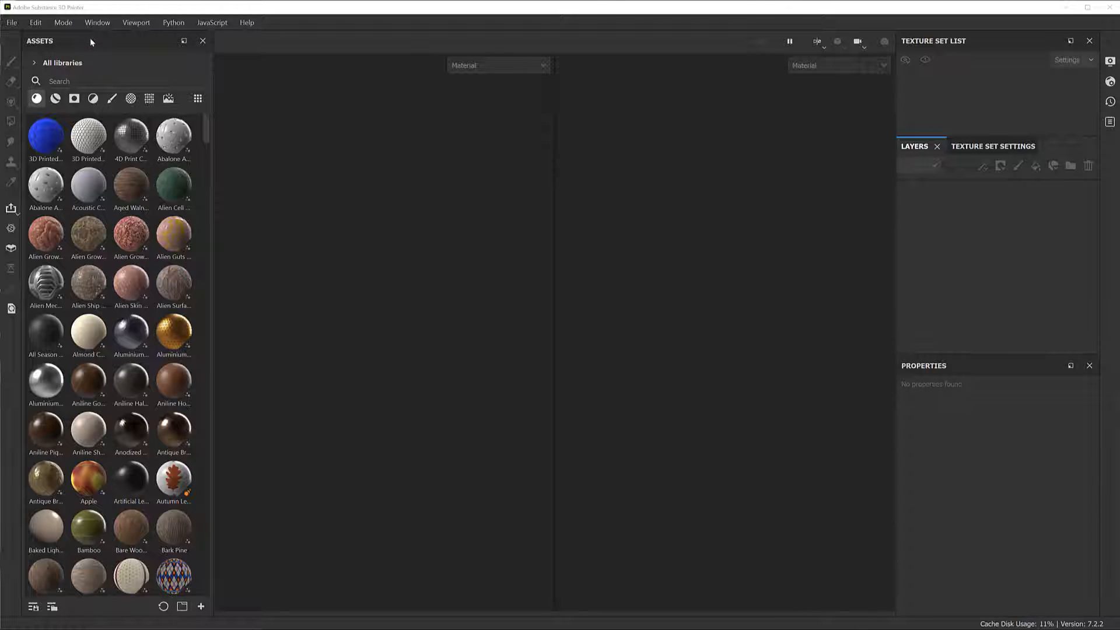
Reset the interface layout and dock the Assets panel horizontally beneath the viewports
{"action": "left_click_drag", "start_coordinate": [90, 40], "coordinate": [707, 571]}
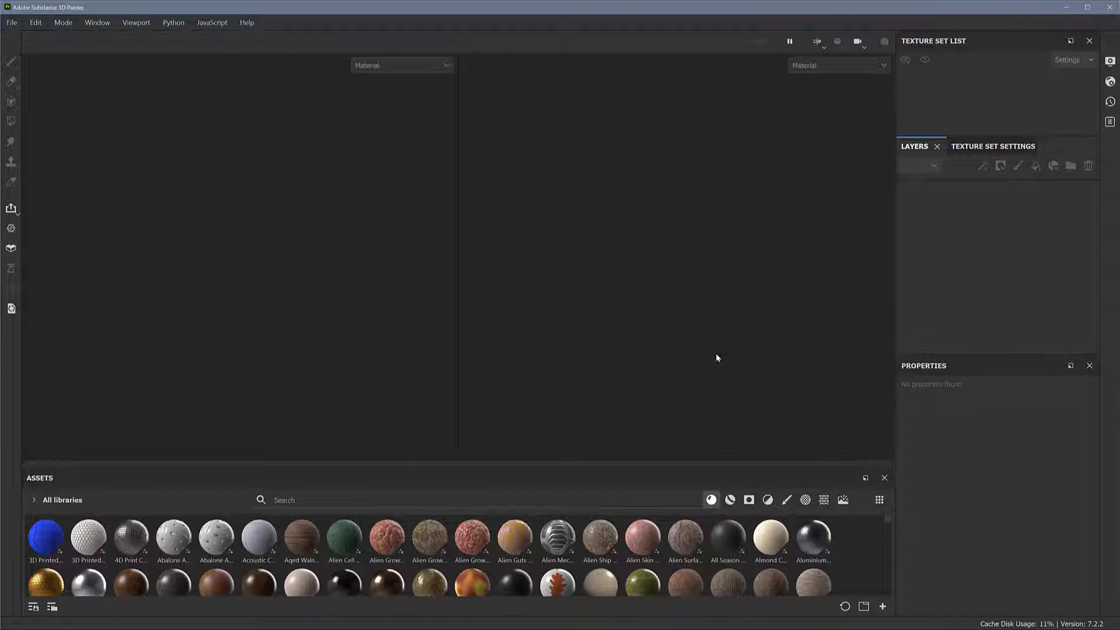
{"action": "left_click", "coordinate": [94, 24]}
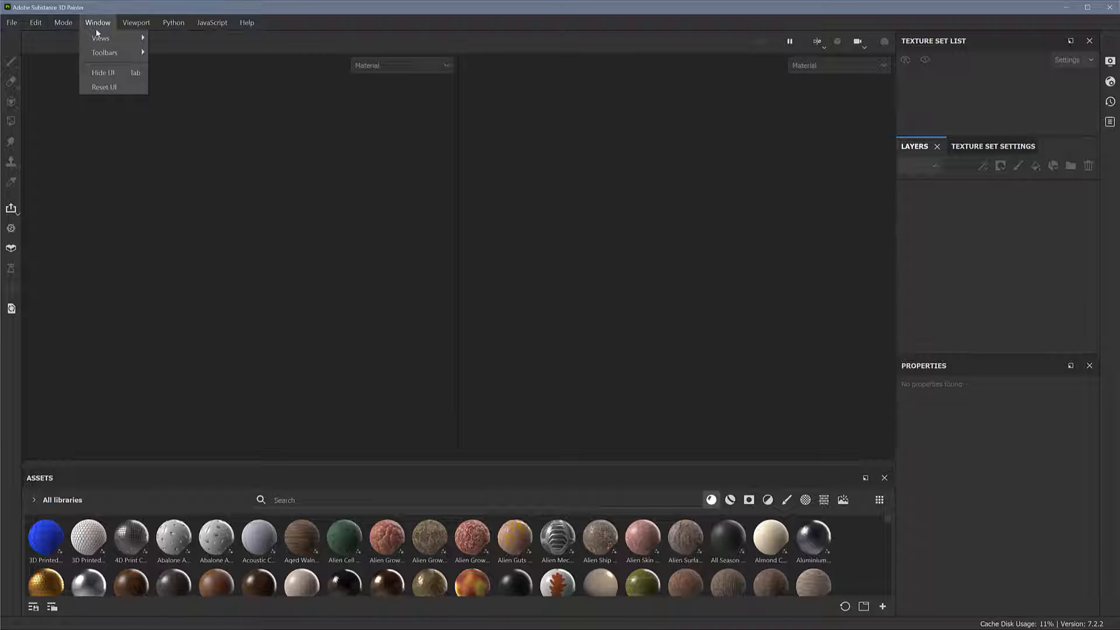
{"action": "left_click", "coordinate": [104, 87]}
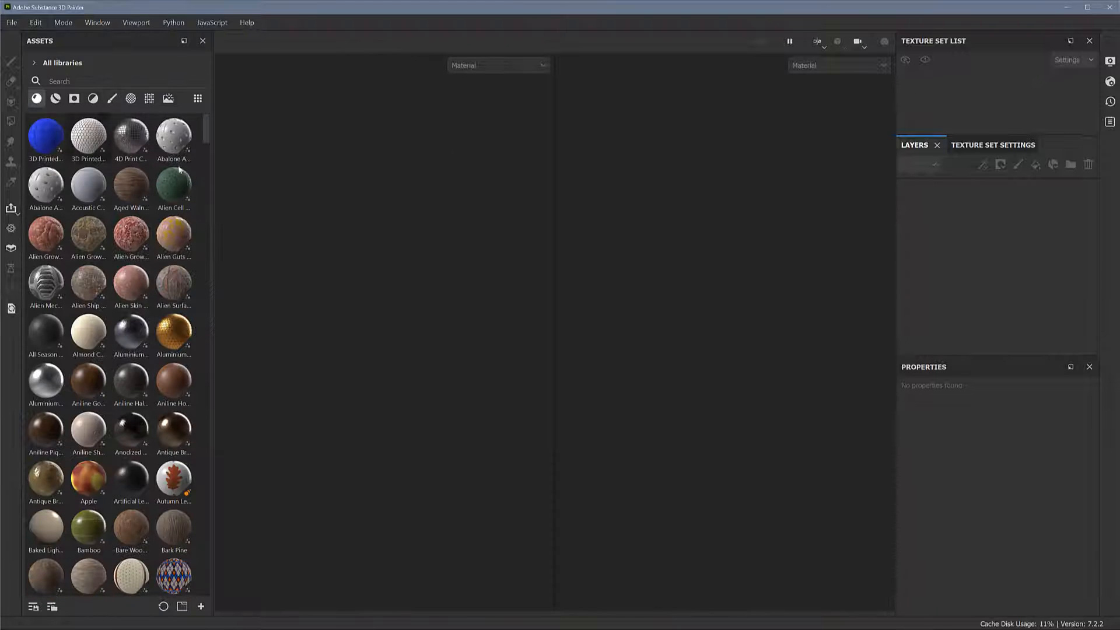
{"action": "left_click_drag", "start_coordinate": [87, 41], "coordinate": [565, 576]}
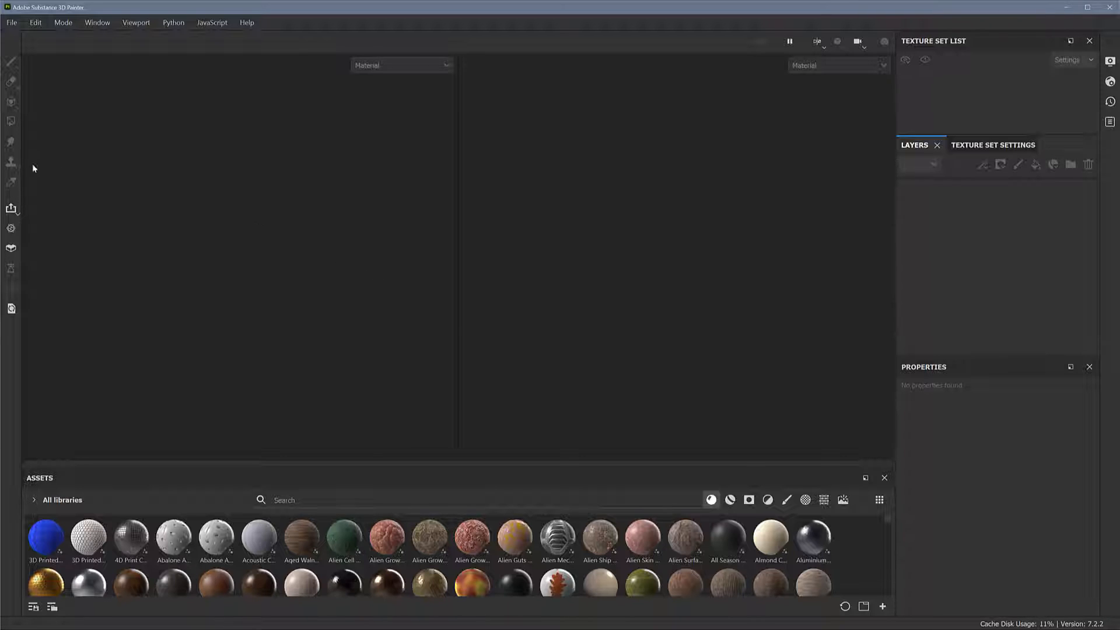
Create a new project from the mesh dress_low.fbx, leaving the template unselected and the document resolution at 2048
{"action": "left_click", "coordinate": [13, 23]}
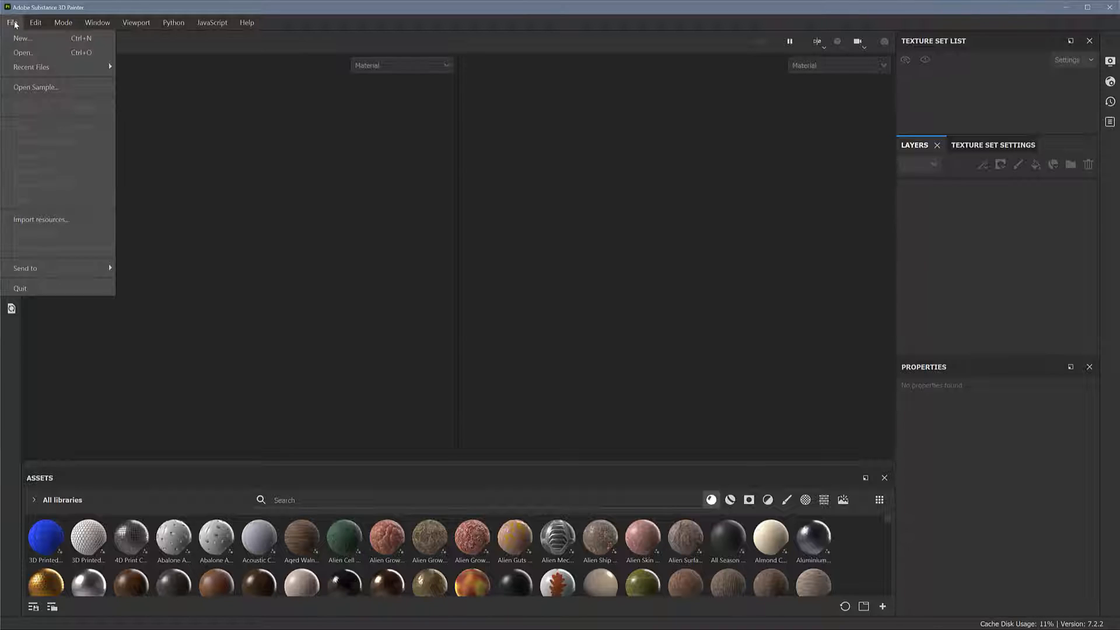
{"action": "left_click", "coordinate": [40, 39]}
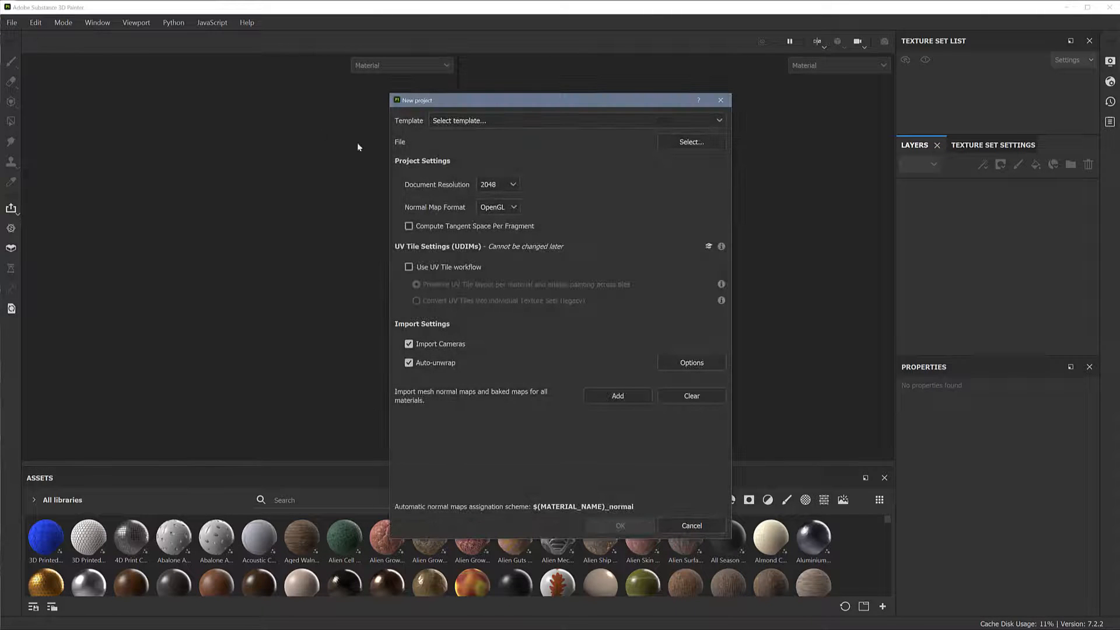
{"action": "left_click", "coordinate": [499, 122]}
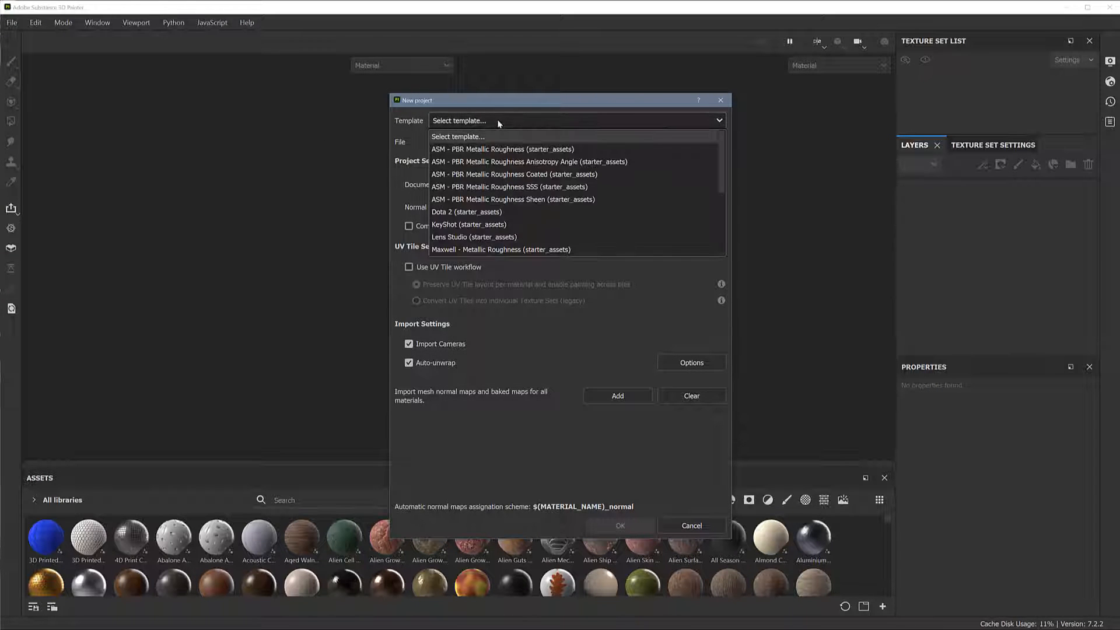
{"action": "left_click", "coordinate": [500, 119]}
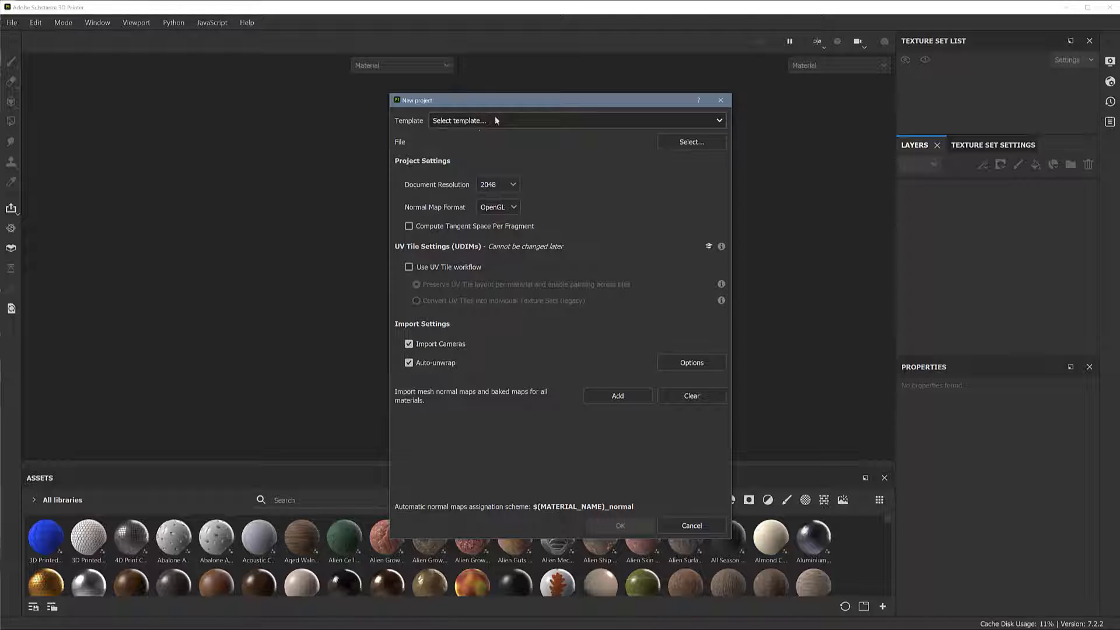
{"action": "left_click", "coordinate": [690, 142]}
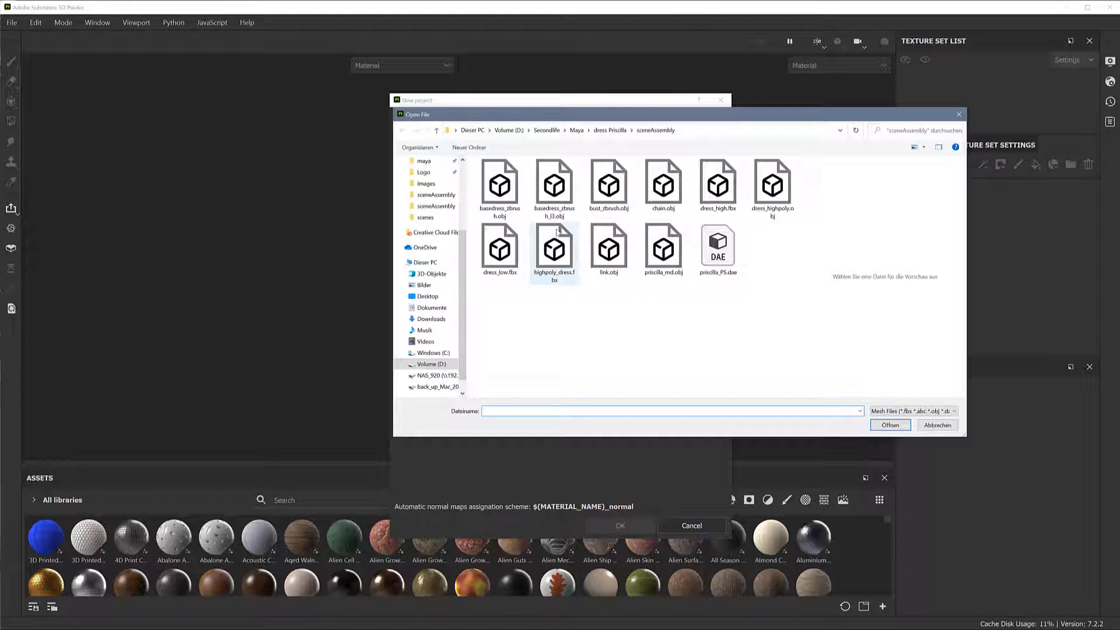
{"action": "left_click", "coordinate": [497, 255]}
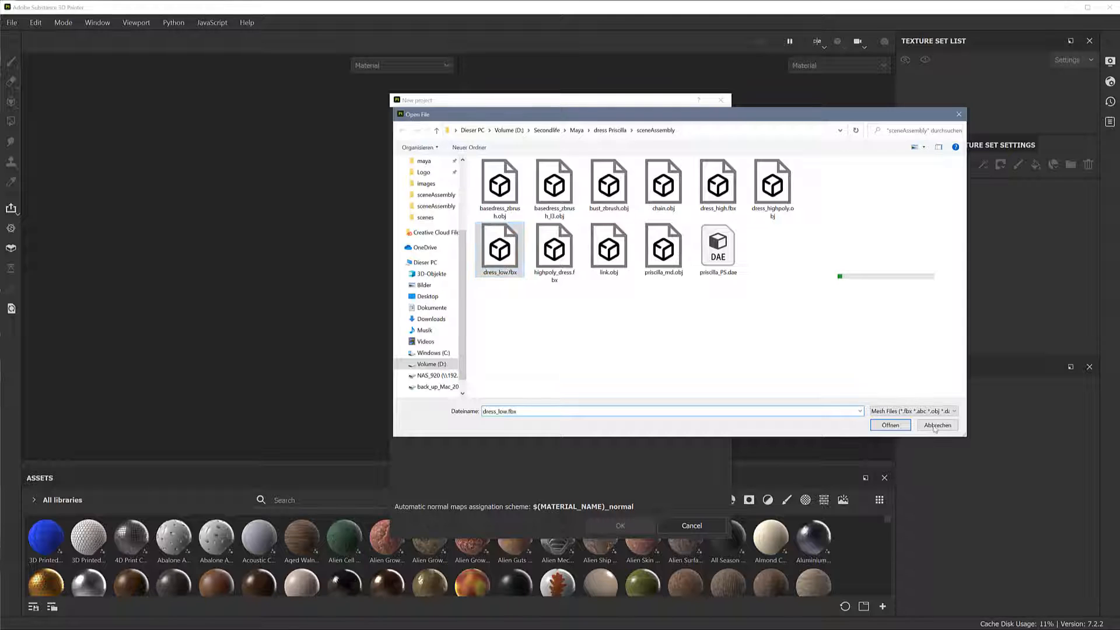
{"action": "left_click", "coordinate": [899, 429]}
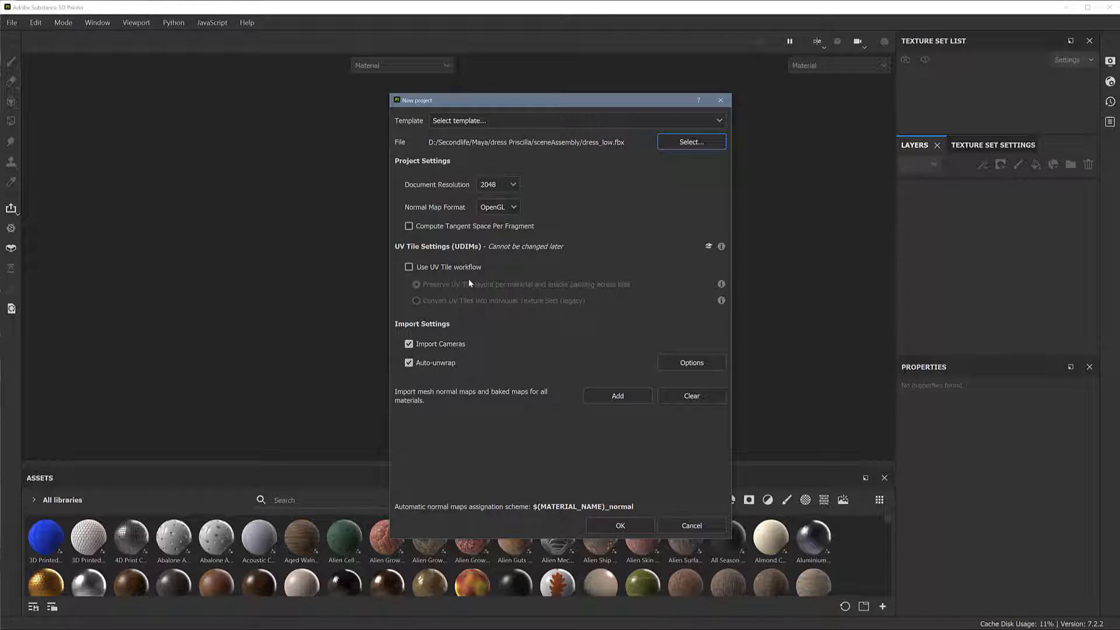
{"action": "left_click", "coordinate": [627, 527]}
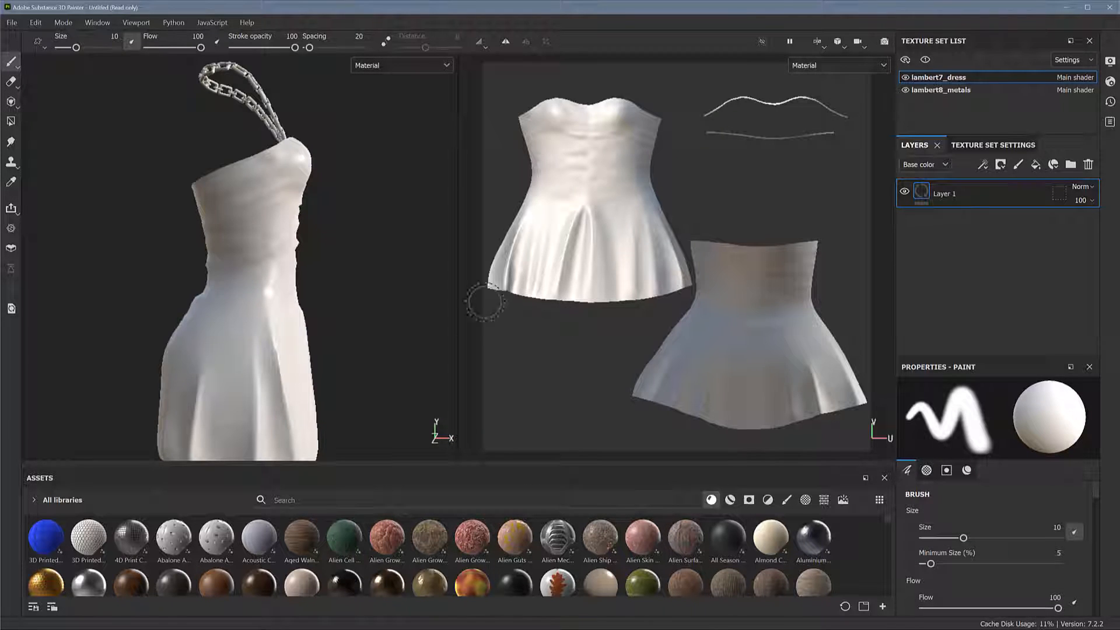
Examine the dress and chain from several sides and show the UV layout of the lambert8_metals texture set
{"action": "left_click_drag", "start_coordinate": [269, 314], "coordinate": [155, 320], "text": "alt"}
{"action": "right_click_drag", "start_coordinate": [349, 312], "coordinate": [138, 276], "text": "alt"}
{"action": "middle_click_drag", "start_coordinate": [252, 302], "coordinate": [159, 285], "text": "alt"}
{"action": "left_click_drag", "start_coordinate": [234, 281], "coordinate": [342, 260], "text": "alt"}
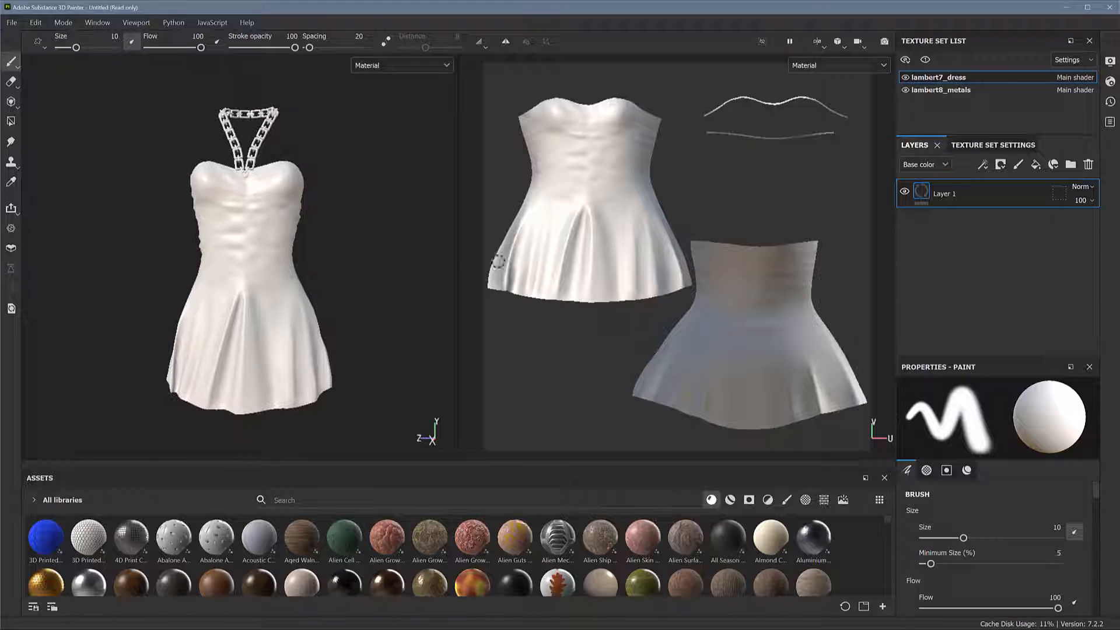
{"action": "left_click", "coordinate": [989, 89]}
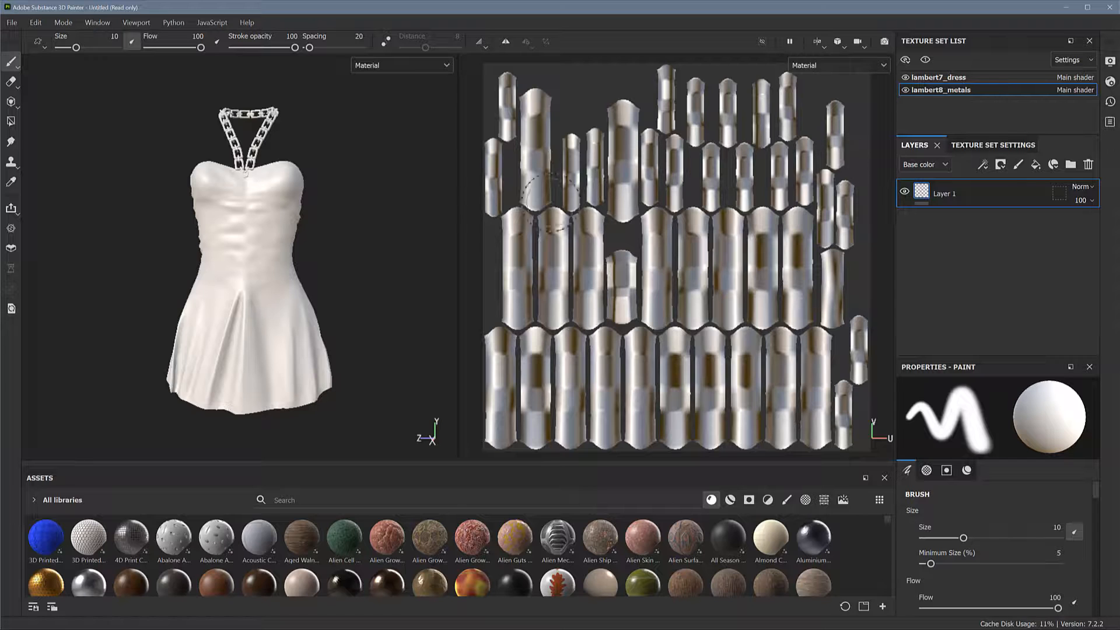
{"action": "left_click_drag", "start_coordinate": [372, 249], "coordinate": [270, 123], "text": "alt"}
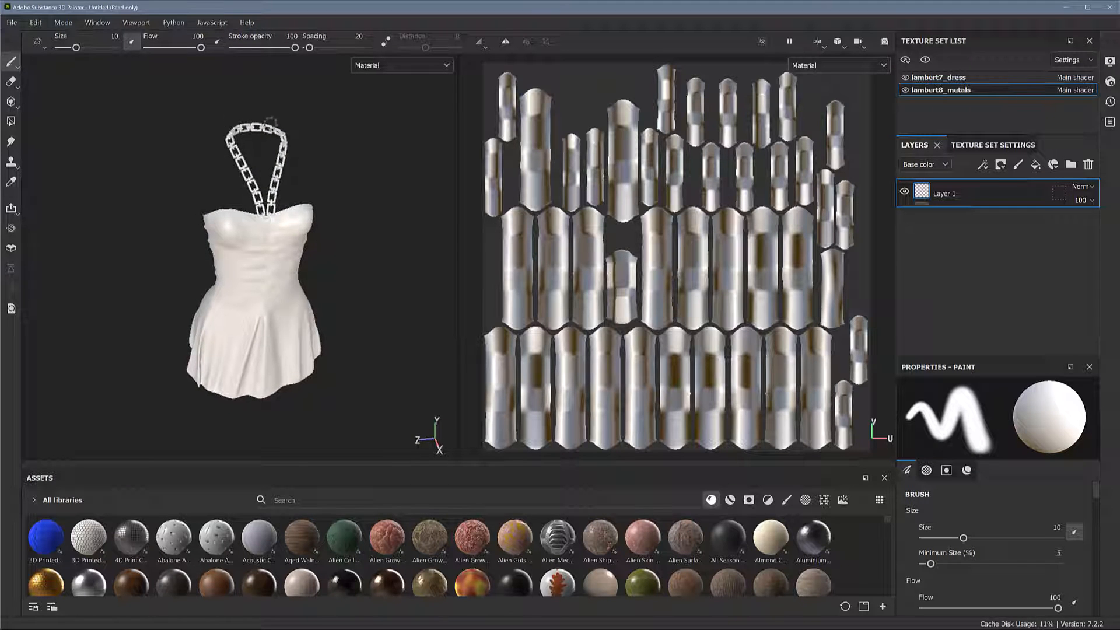
{"action": "left_click_drag", "start_coordinate": [355, 219], "coordinate": [402, 245], "text": "alt"}
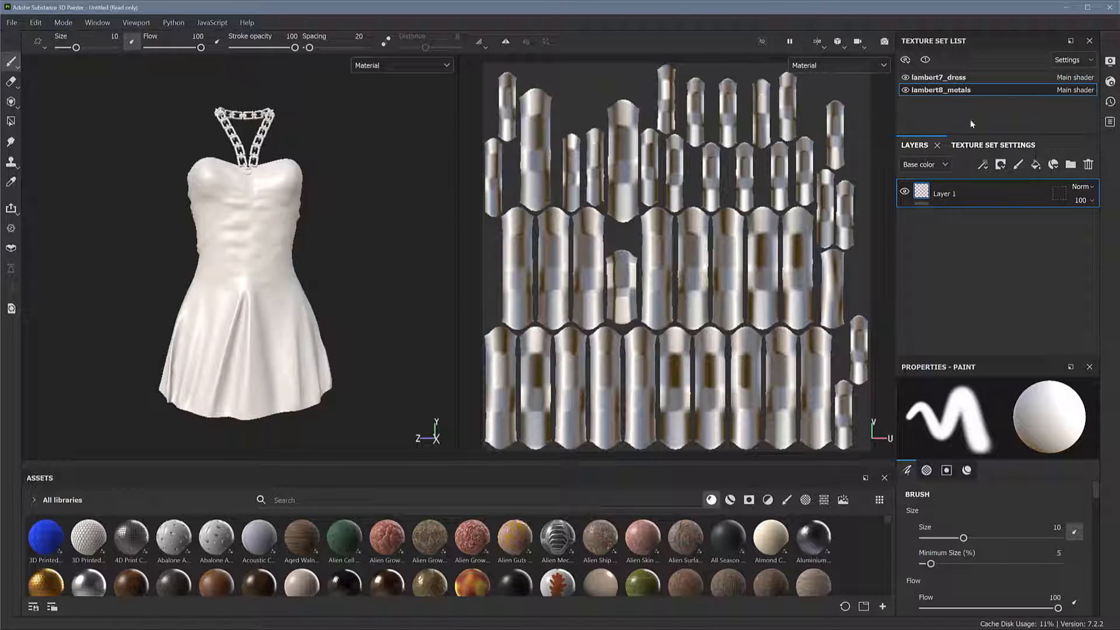
Delete Layer 1 from the lambert8_metals texture set
{"action": "left_click", "coordinate": [995, 145]}
{"action": "left_click", "coordinate": [914, 145]}
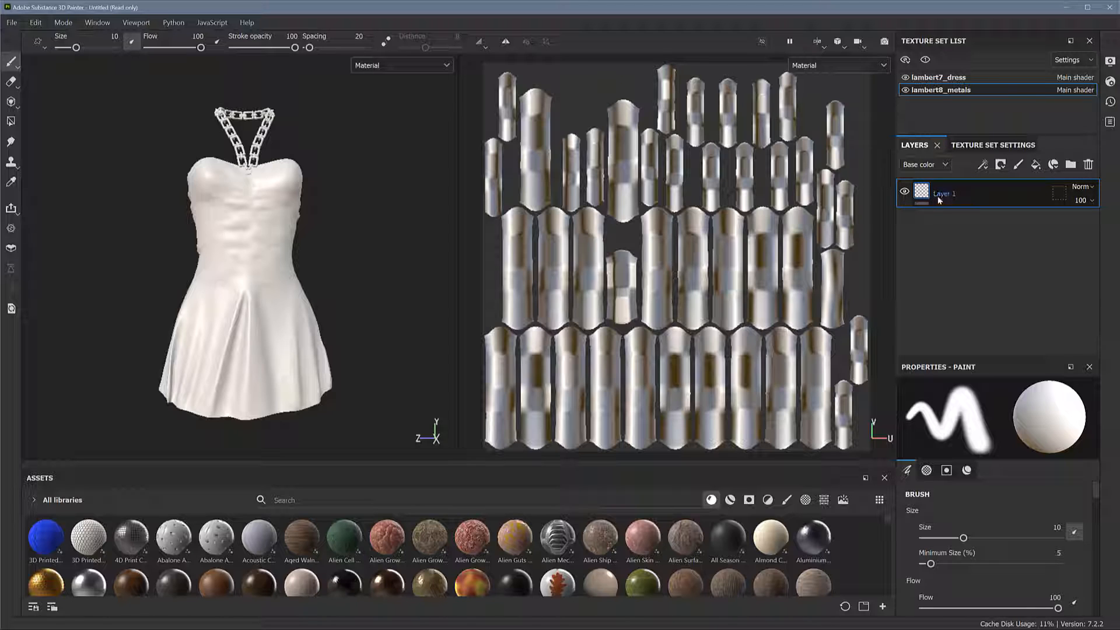
{"action": "left_click", "coordinate": [1089, 164]}
Open mesh map baking from the lambert8_metals texture set settings and set the output size to 2048
{"action": "left_click", "coordinate": [997, 145]}
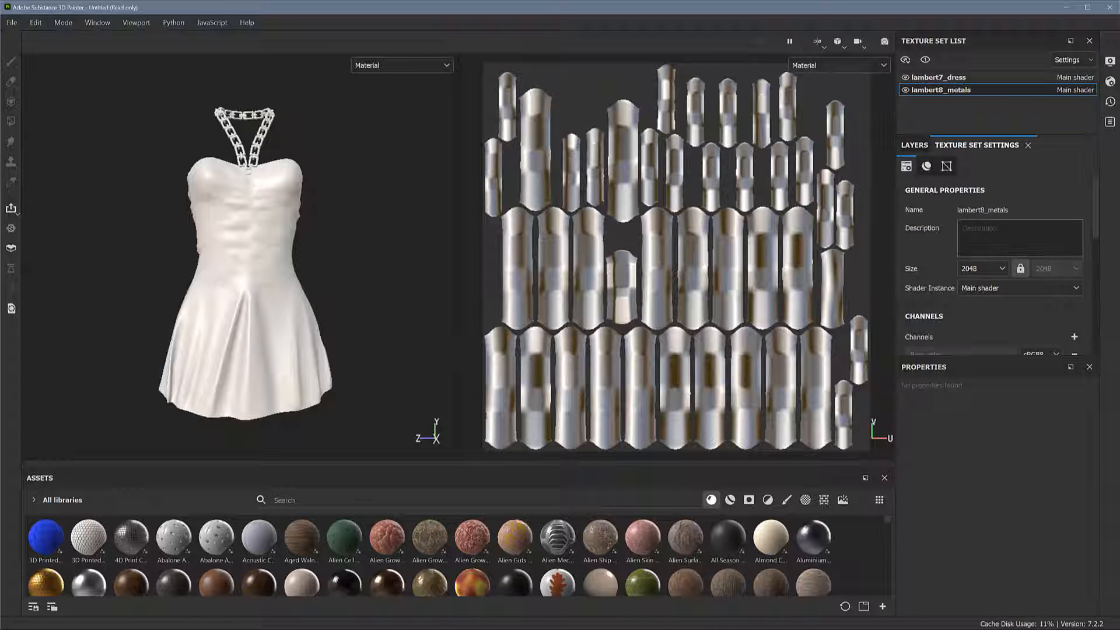
{"action": "scroll", "coordinate": [1097, 215], "scroll_direction": "down", "scroll_amount": 3}
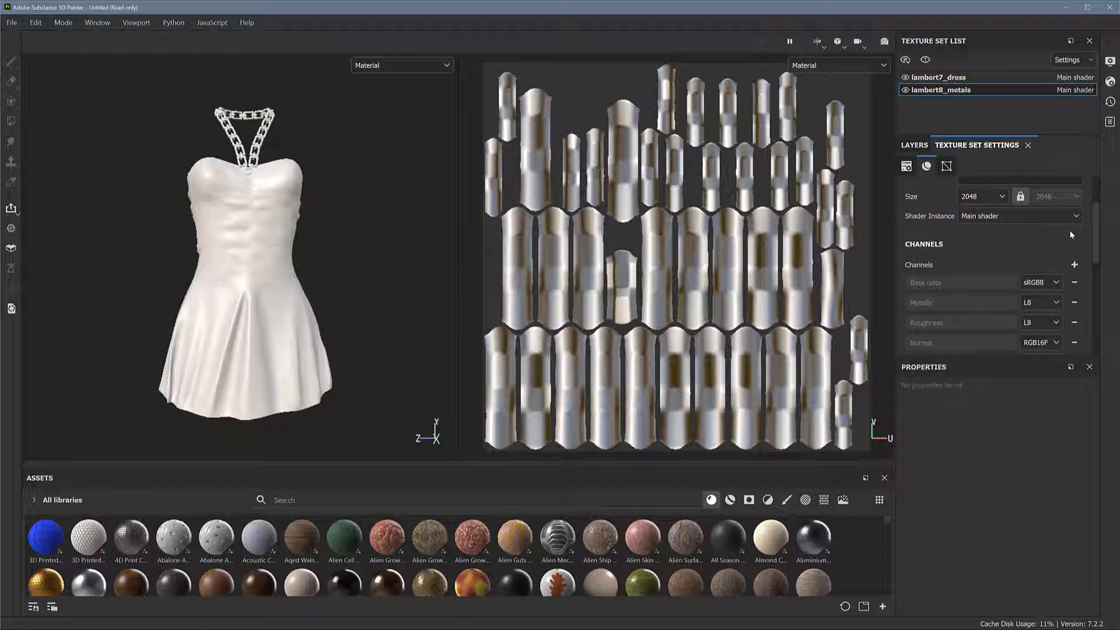
{"action": "left_click_drag", "start_coordinate": [1096, 237], "coordinate": [1097, 212]}
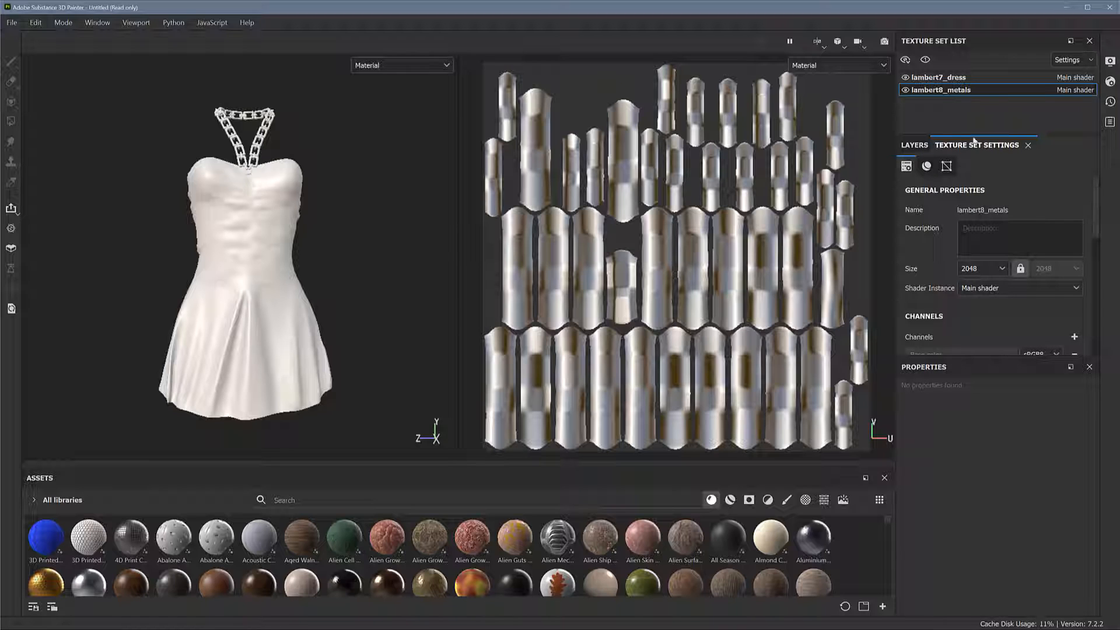
{"action": "left_click_drag", "start_coordinate": [1096, 199], "coordinate": [1093, 297]}
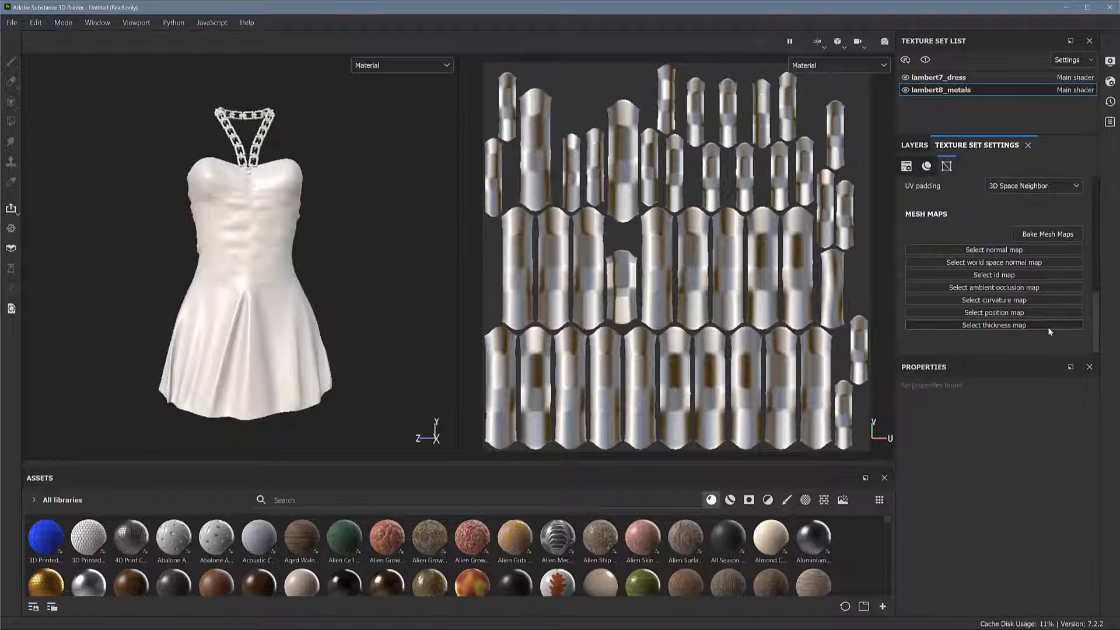
{"action": "left_click", "coordinate": [1047, 234]}
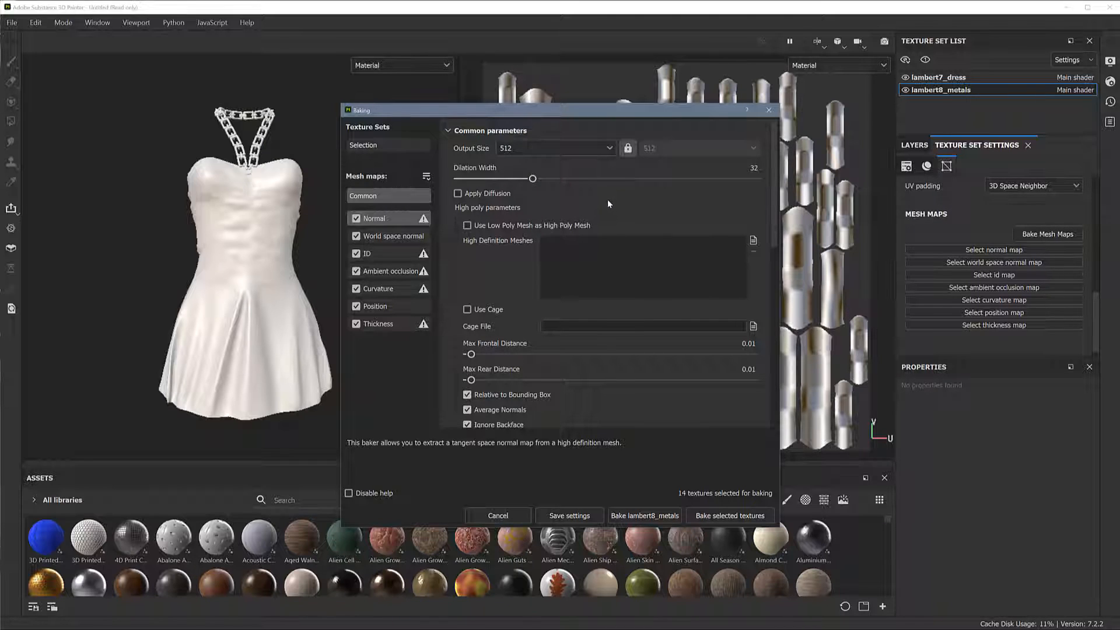
{"action": "left_click", "coordinate": [601, 148]}
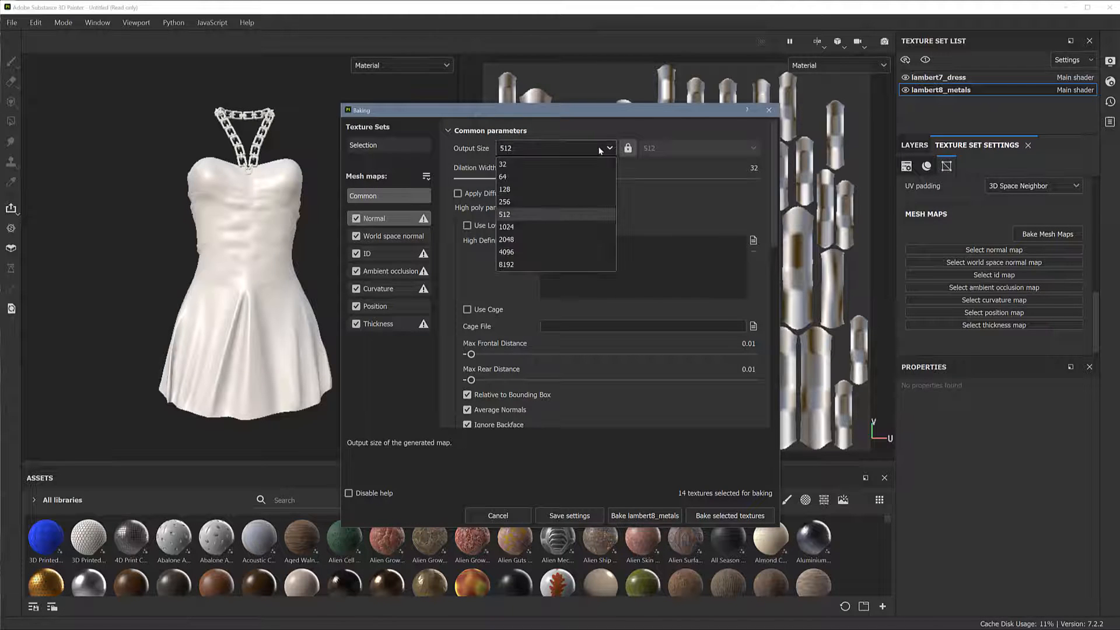
{"action": "left_click", "coordinate": [548, 239]}
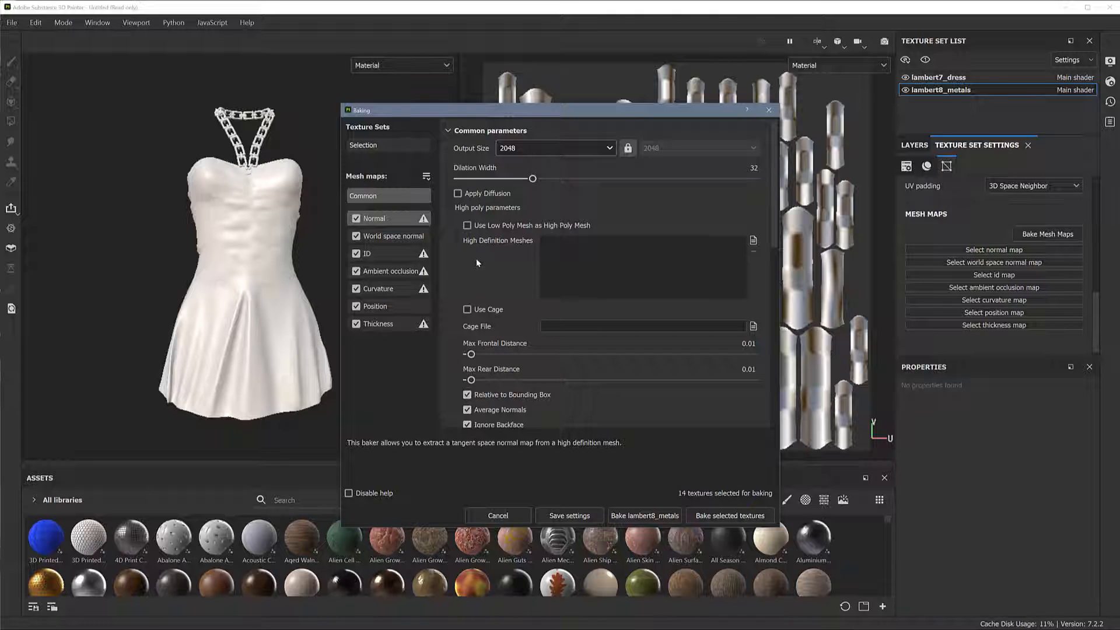
Use the low poly mesh as the high poly mesh for baking and set antialiasing to Subsampling 4x4
{"action": "left_click", "coordinate": [466, 225]}
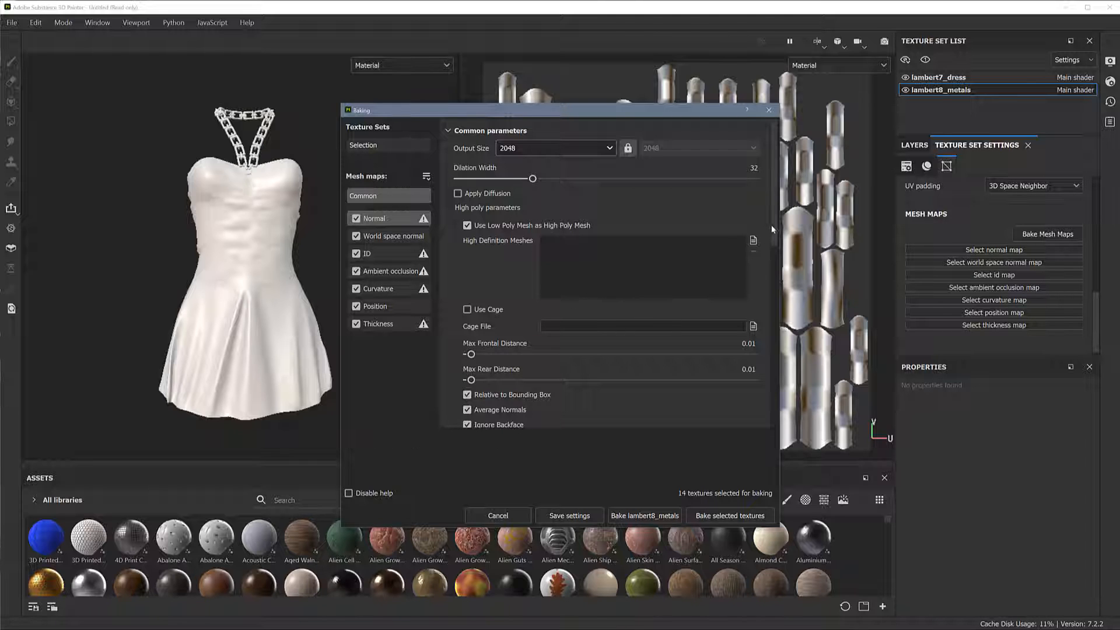
{"action": "left_click_drag", "start_coordinate": [775, 239], "coordinate": [776, 320]}
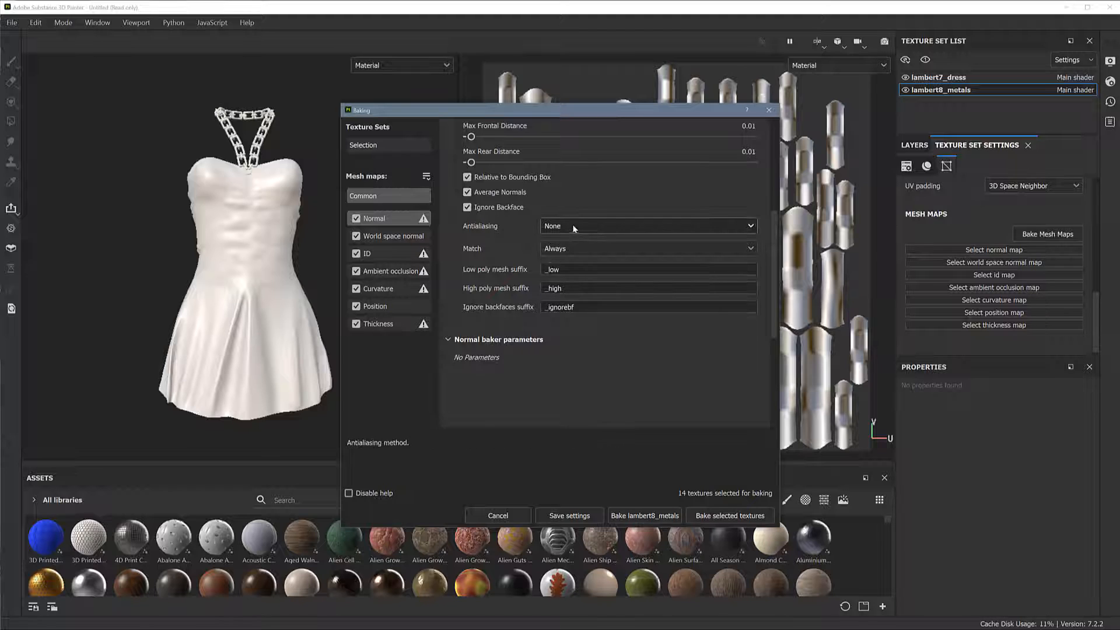
{"action": "left_click", "coordinate": [604, 226]}
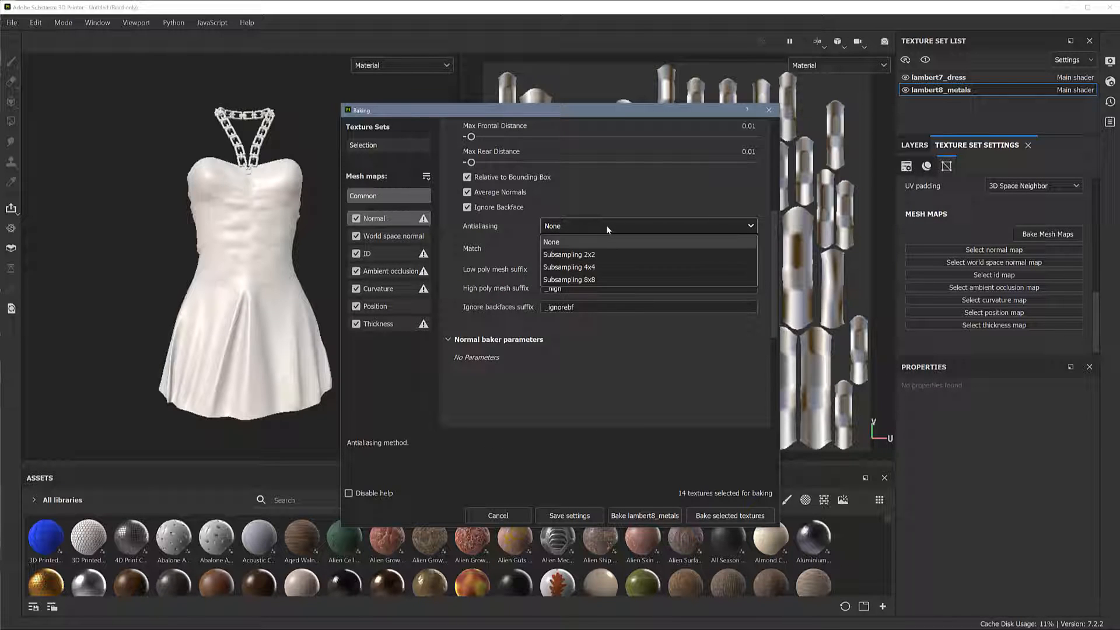
{"action": "left_click", "coordinate": [608, 266]}
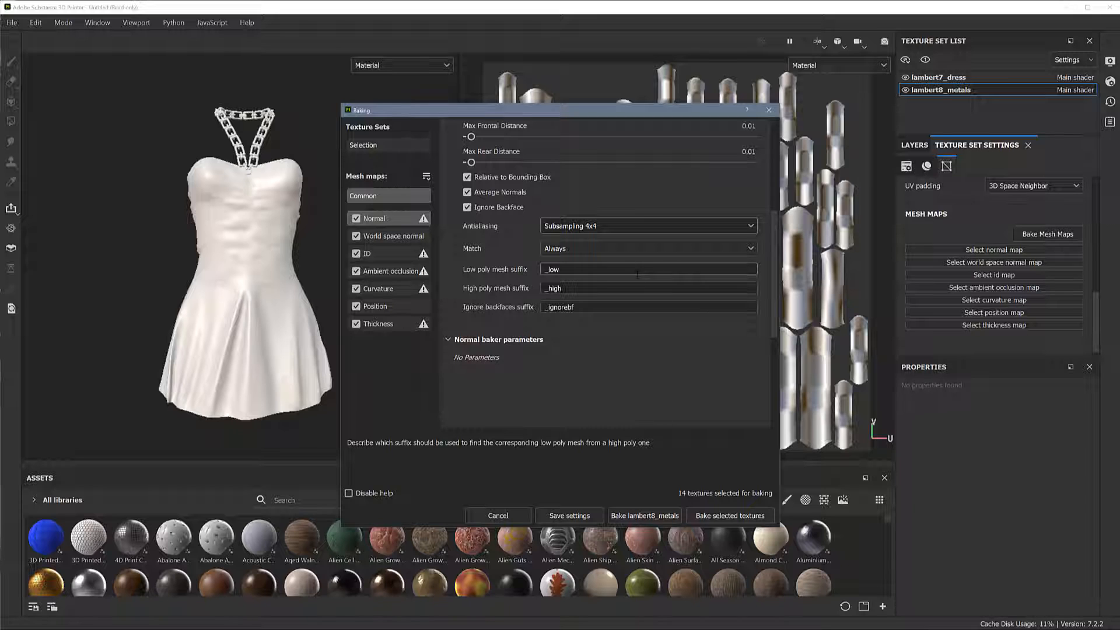
Keep mesh matching set to Always and bake the selected mesh maps for both texture sets
{"action": "left_click", "coordinate": [635, 248]}
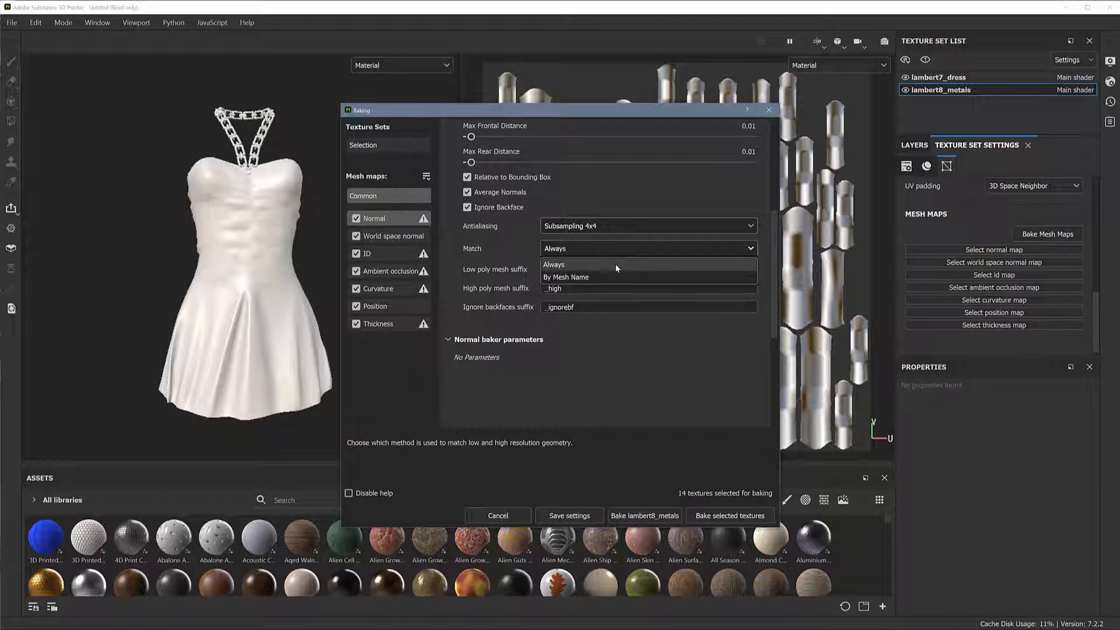
{"action": "left_click", "coordinate": [617, 267]}
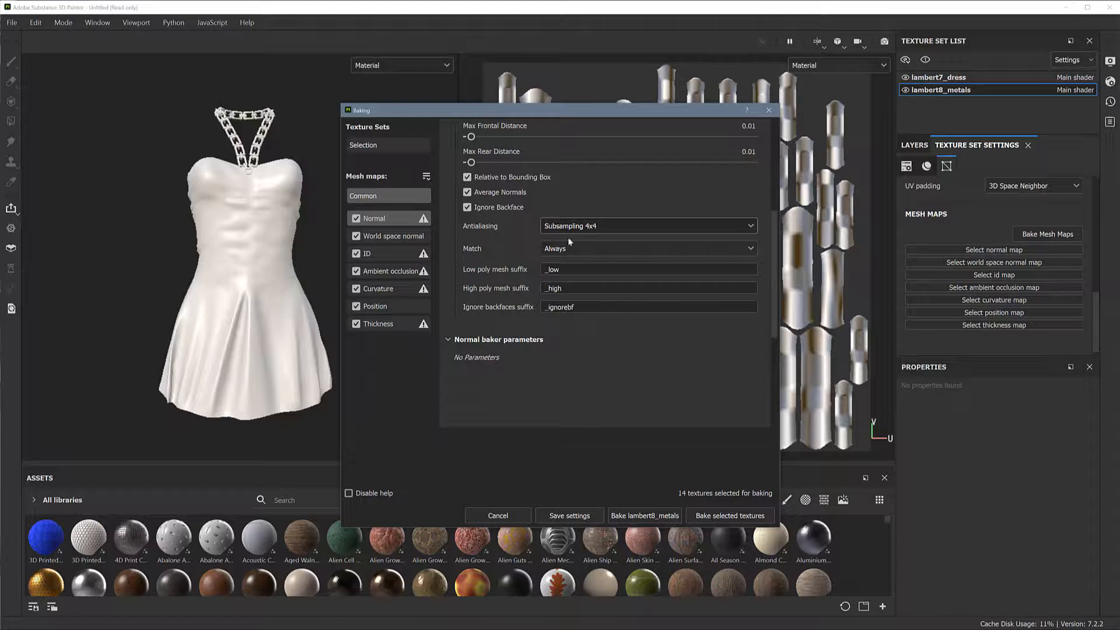
{"action": "left_click", "coordinate": [593, 245]}
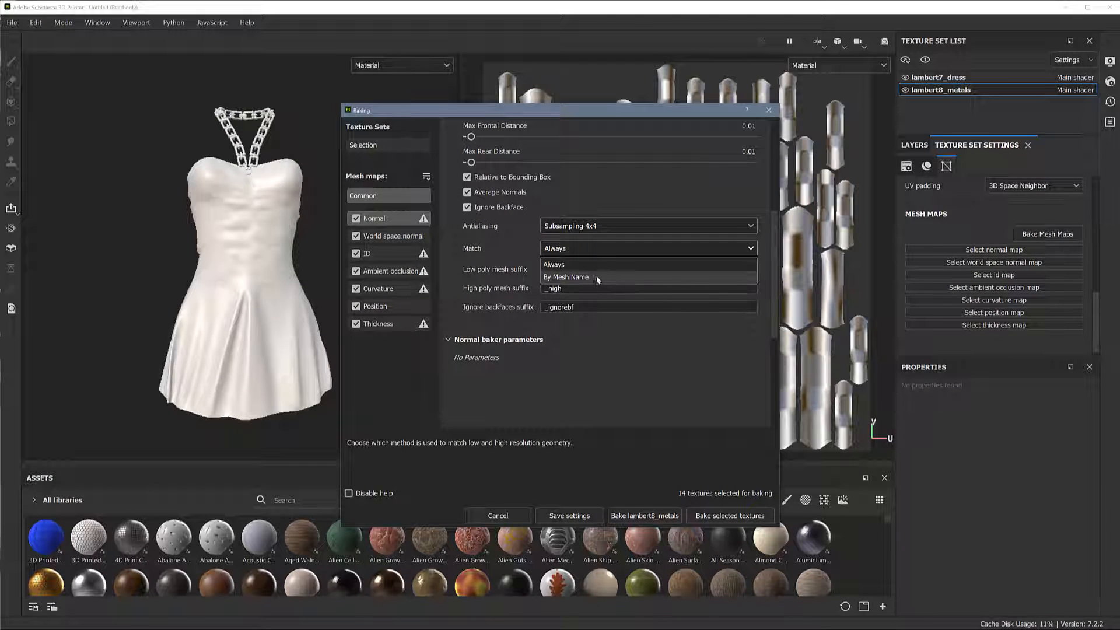
{"action": "left_click", "coordinate": [595, 248]}
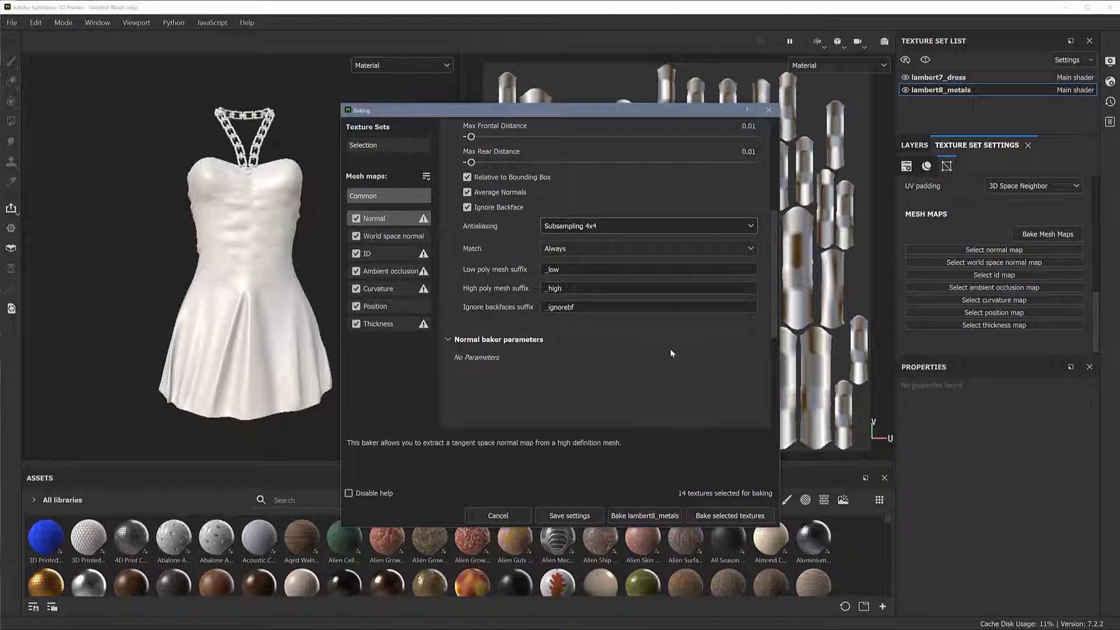
{"action": "left_click", "coordinate": [748, 517]}
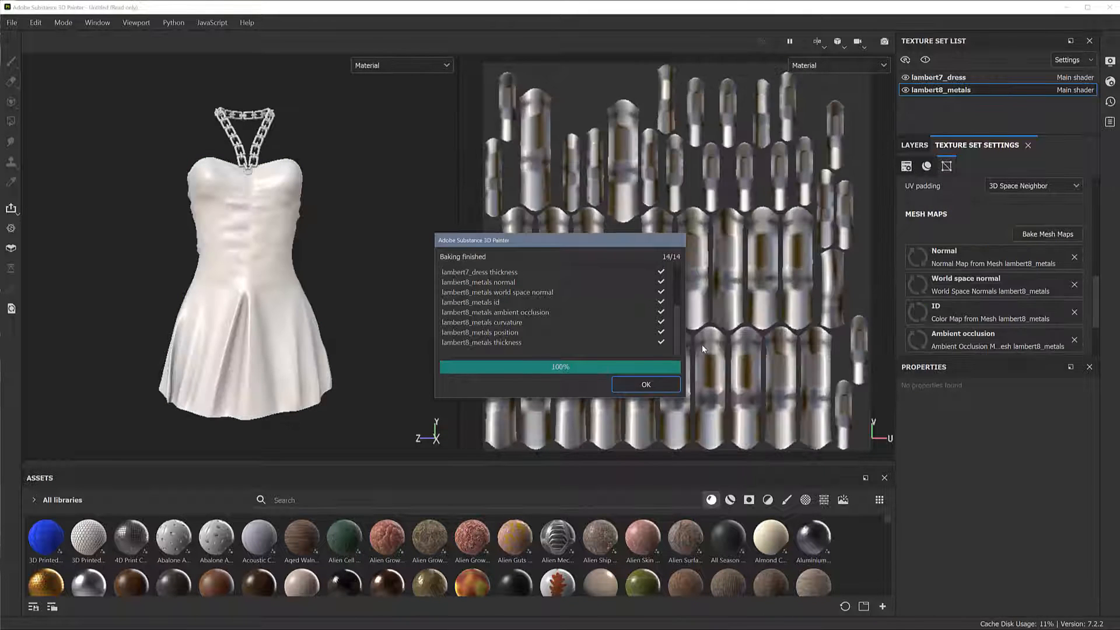
{"action": "left_click", "coordinate": [647, 385]}
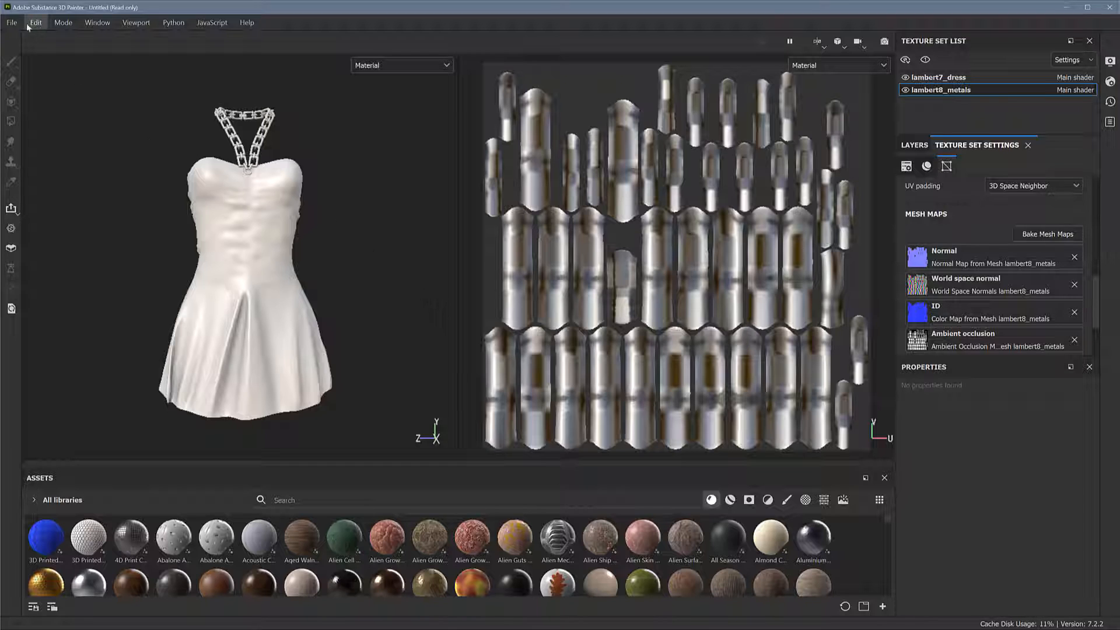
Save the project as dress_substance_low in the sceneAssembly folder of the dress Priscilla project
{"action": "left_click", "coordinate": [11, 22]}
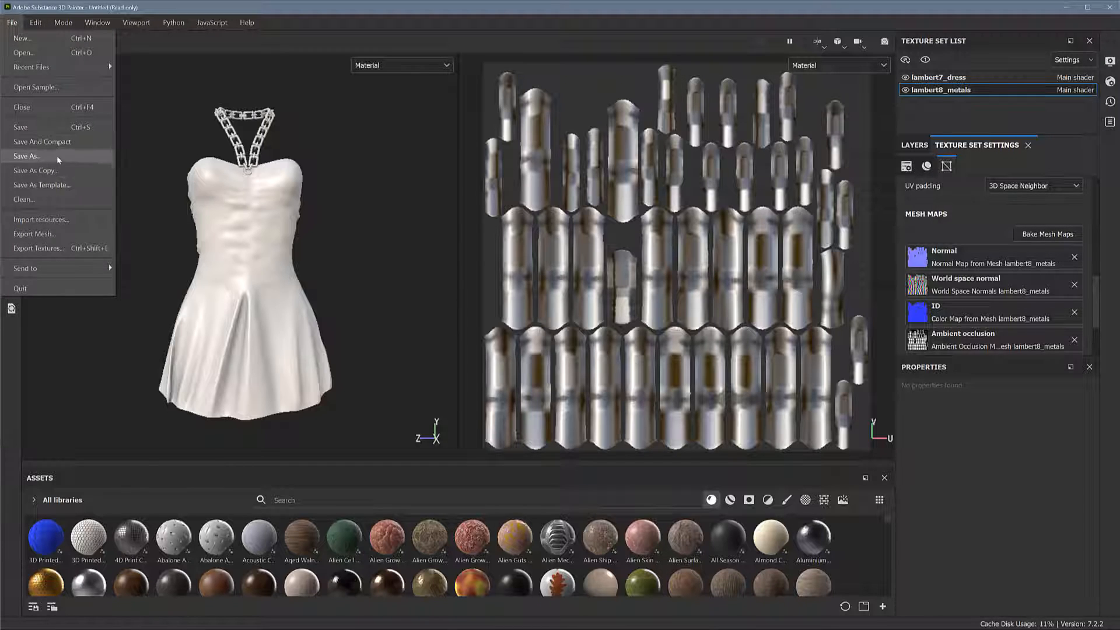
{"action": "left_click", "coordinate": [58, 156]}
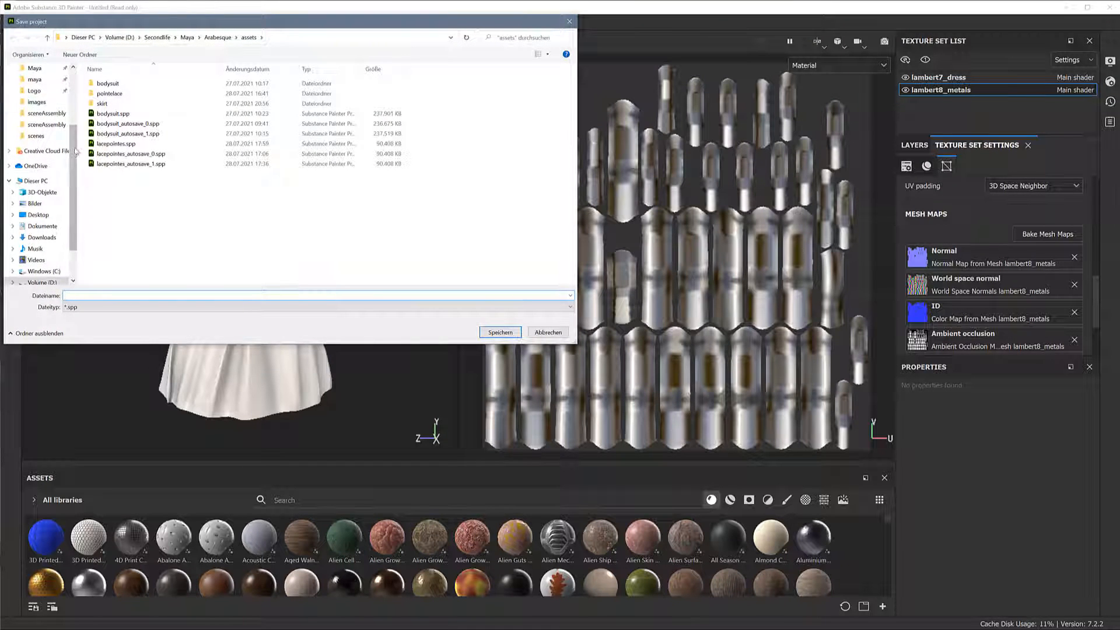
{"action": "scroll", "coordinate": [41, 117], "scroll_direction": "up", "scroll_amount": 3}
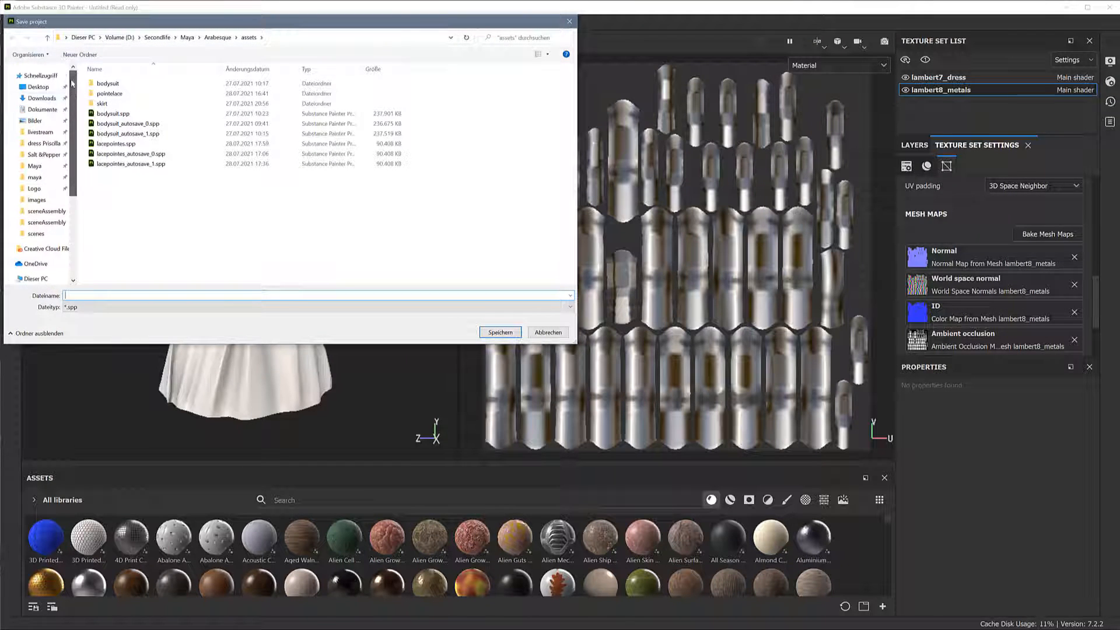
{"action": "left_click", "coordinate": [44, 143]}
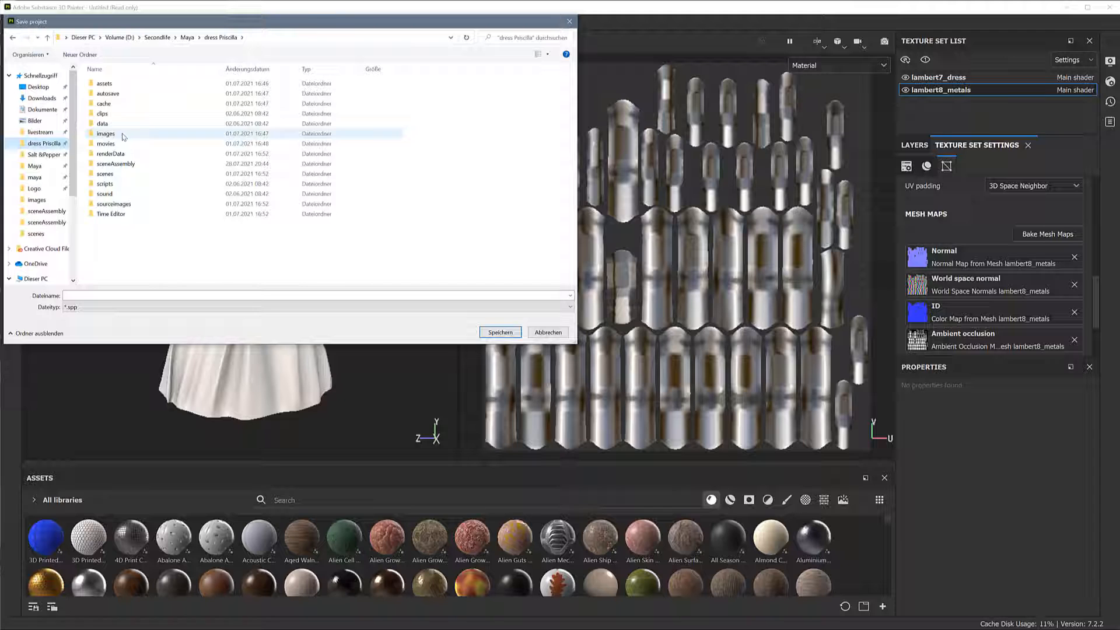
{"action": "left_click", "coordinate": [135, 165]}
{"action": "double_click", "coordinate": [140, 166]}
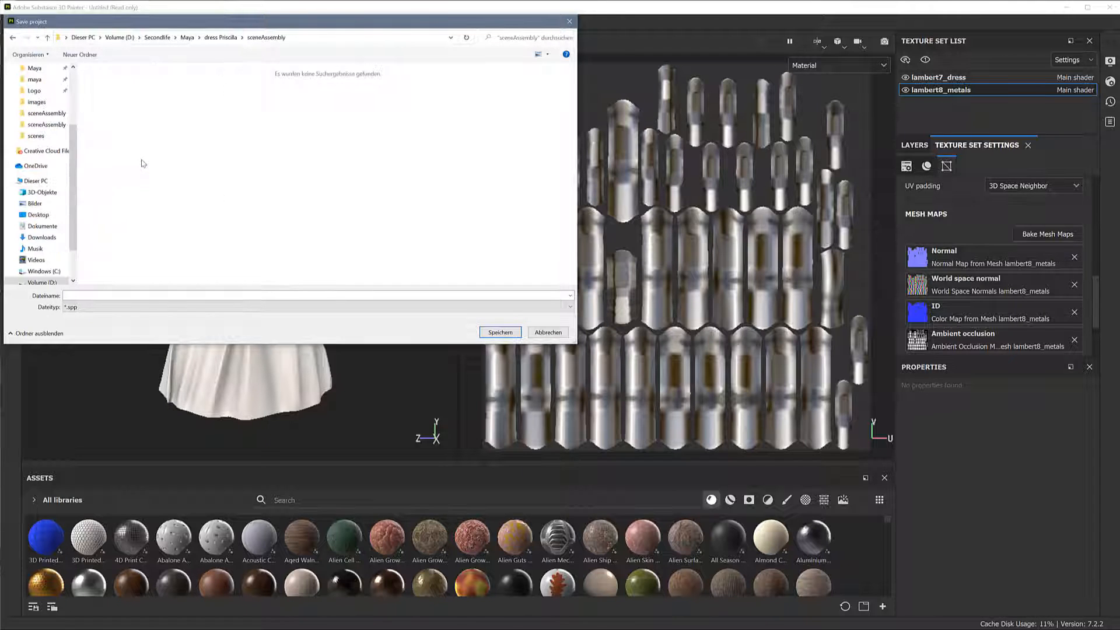
{"action": "left_click", "coordinate": [123, 293]}
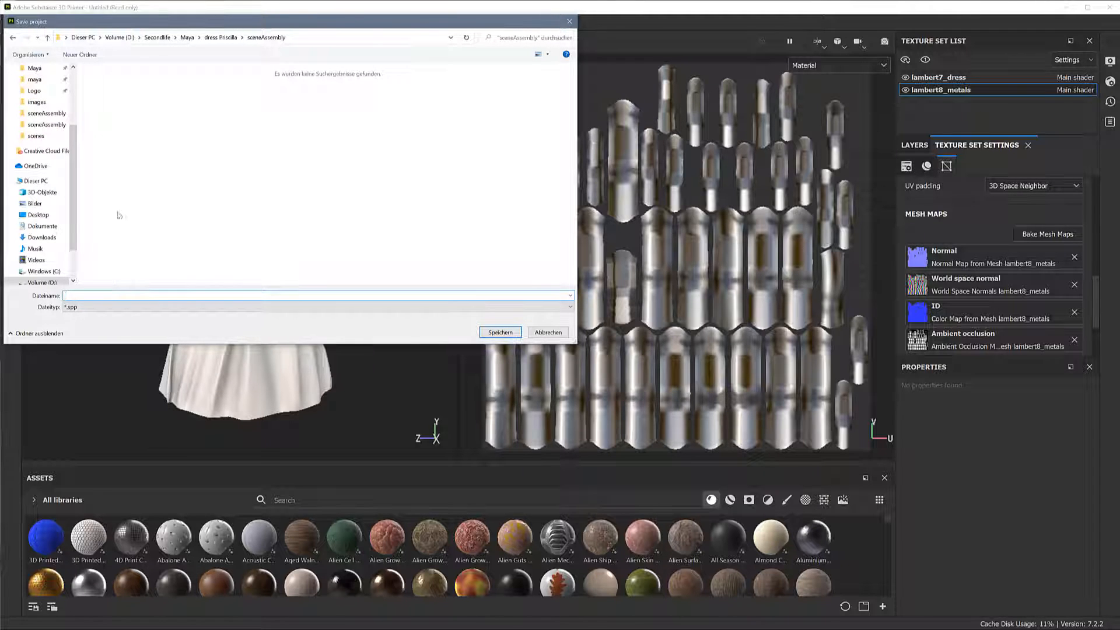
{"action": "type", "text": "d"}
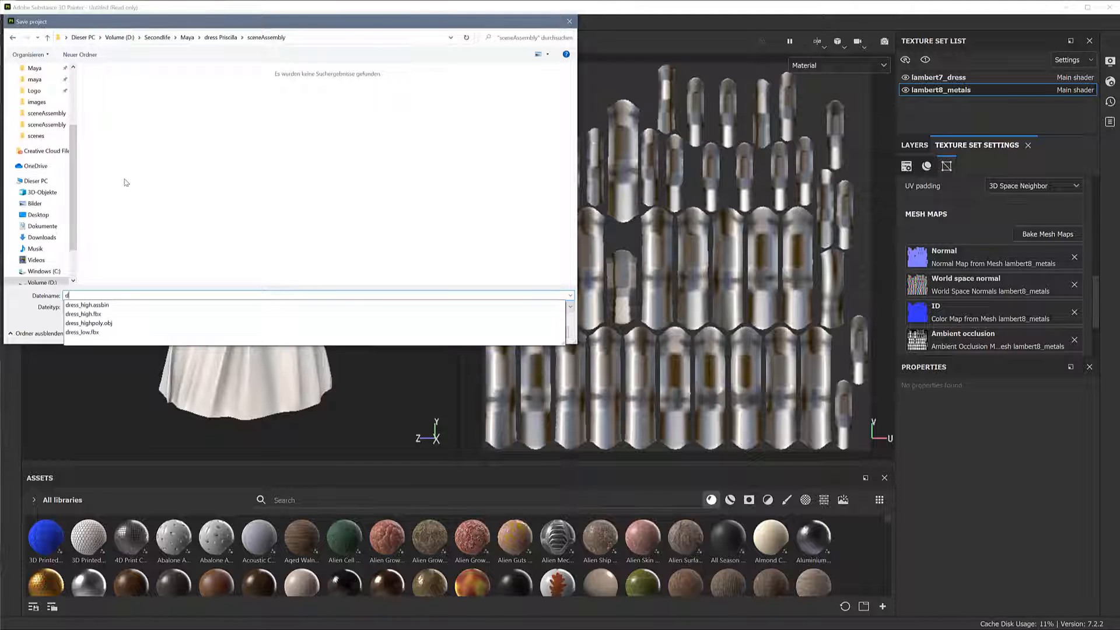
{"action": "type", "text": "ress_substance"}
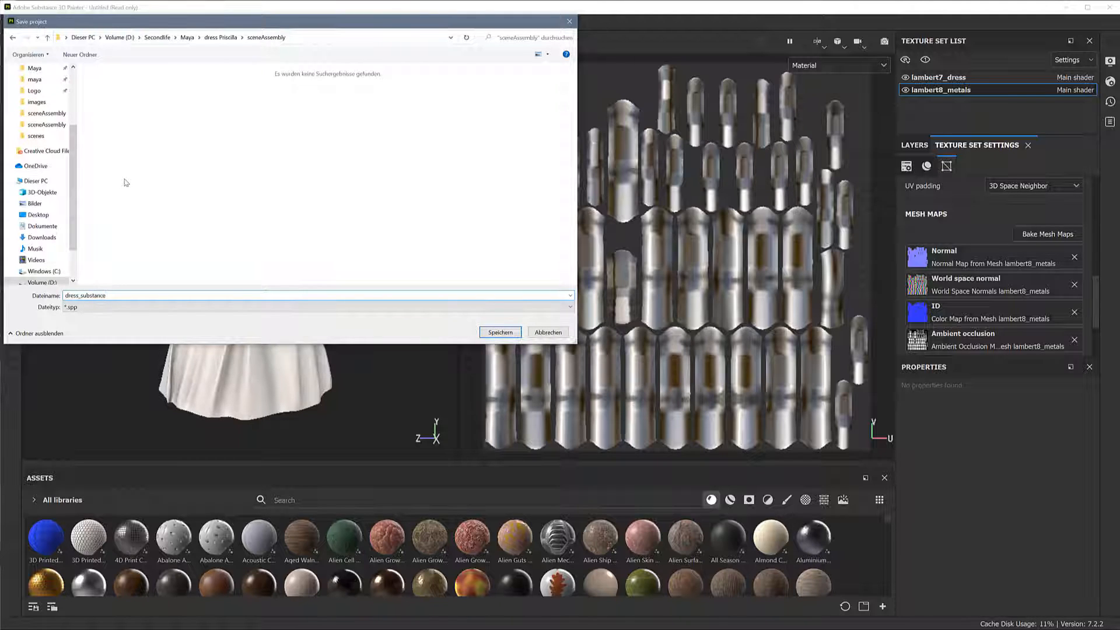
{"action": "type", "text": "_lows"}
{"action": "key", "text": "Return"}
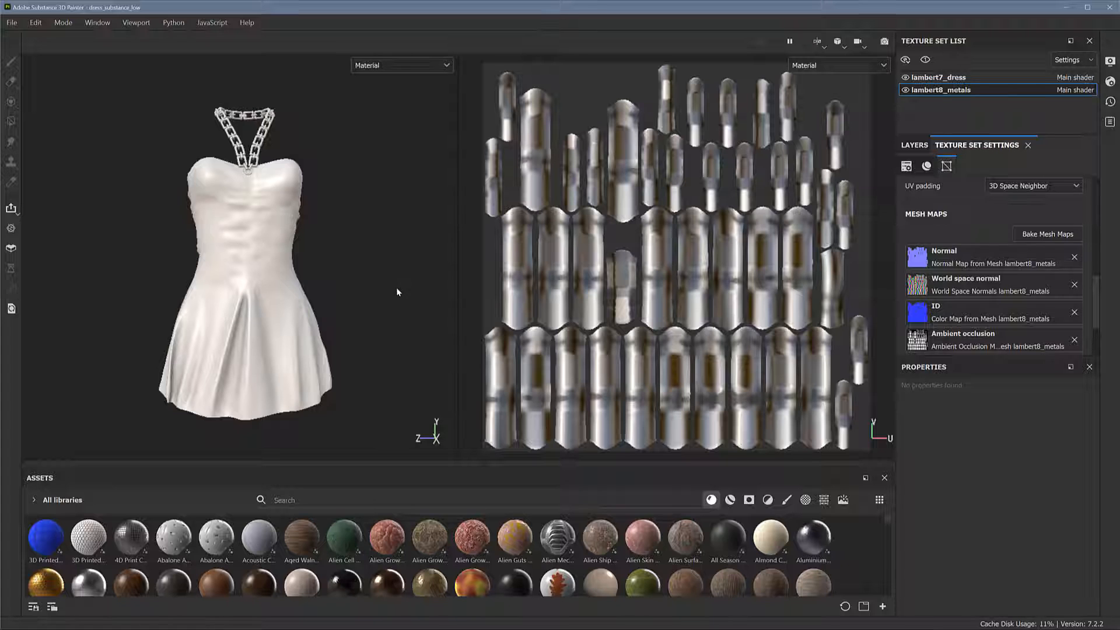
Make lambert7_dress the active texture set and examine the baked dress from several angles
{"action": "mouse_move", "coordinate": [378, 269]}
{"action": "left_mouse_down", "text": "alt"}
{"action": "mouse_move", "coordinate": [332, 248]}
{"action": "mouse_move", "coordinate": [352, 222]}
{"action": "mouse_move", "coordinate": [333, 290]}
{"action": "mouse_move", "coordinate": [350, 288]}
{"action": "mouse_move", "coordinate": [316, 274]}
{"action": "mouse_move", "coordinate": [349, 273]}
{"action": "left_mouse_up", "text": "alt"}
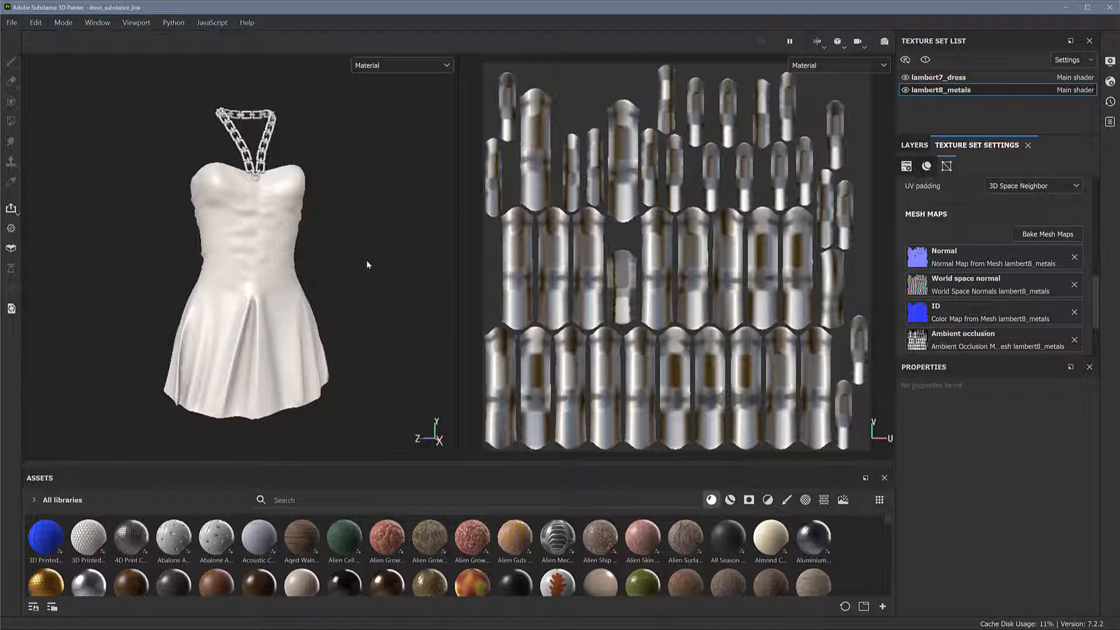
{"action": "left_click_drag", "start_coordinate": [375, 274], "coordinate": [351, 281], "text": "alt"}
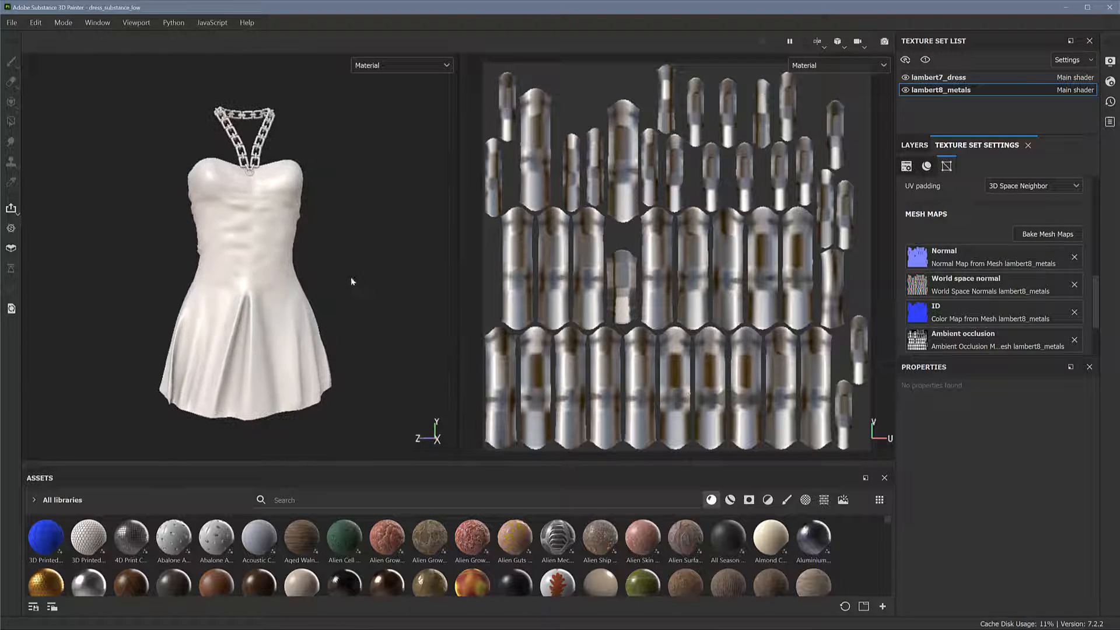
{"action": "left_click_drag", "start_coordinate": [374, 321], "coordinate": [267, 302], "text": "alt"}
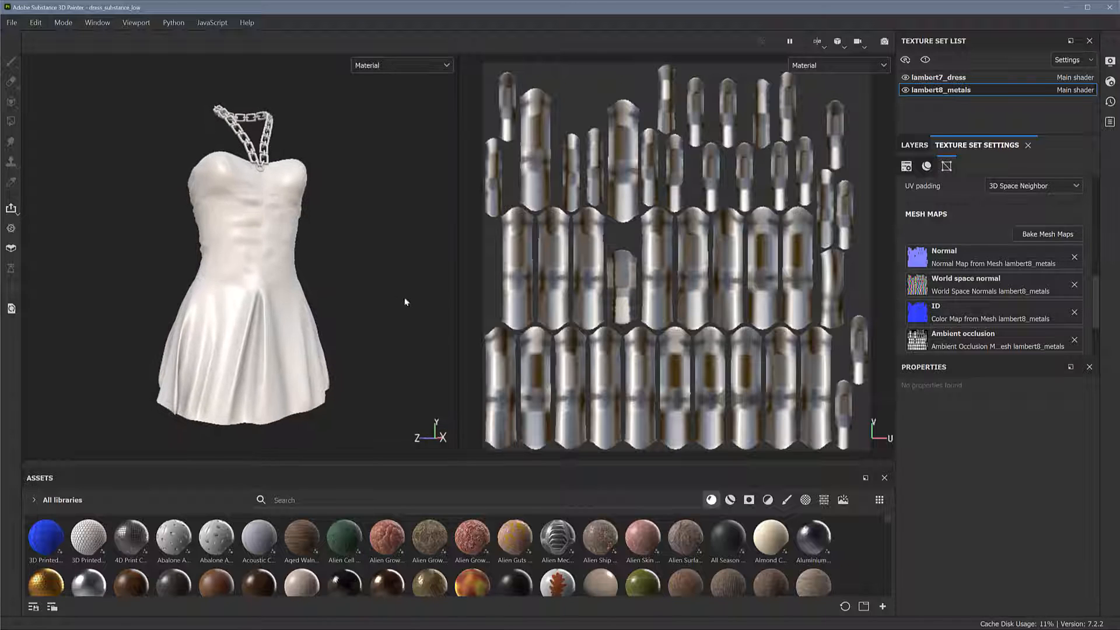
{"action": "left_click", "coordinate": [966, 81]}
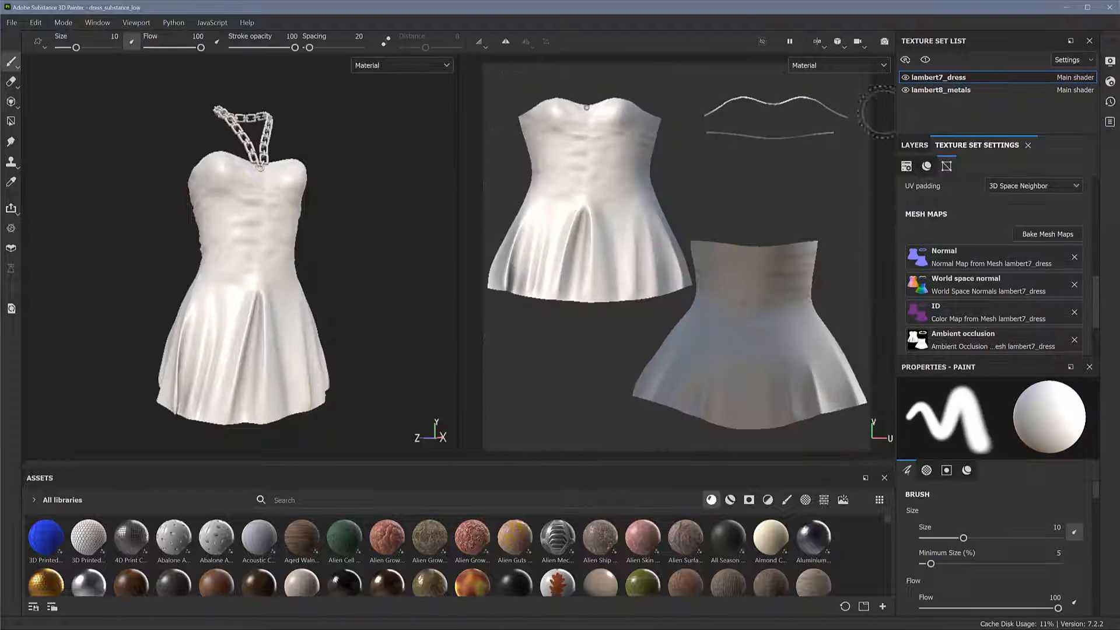
{"action": "left_click_drag", "start_coordinate": [327, 311], "coordinate": [311, 312], "text": "alt"}
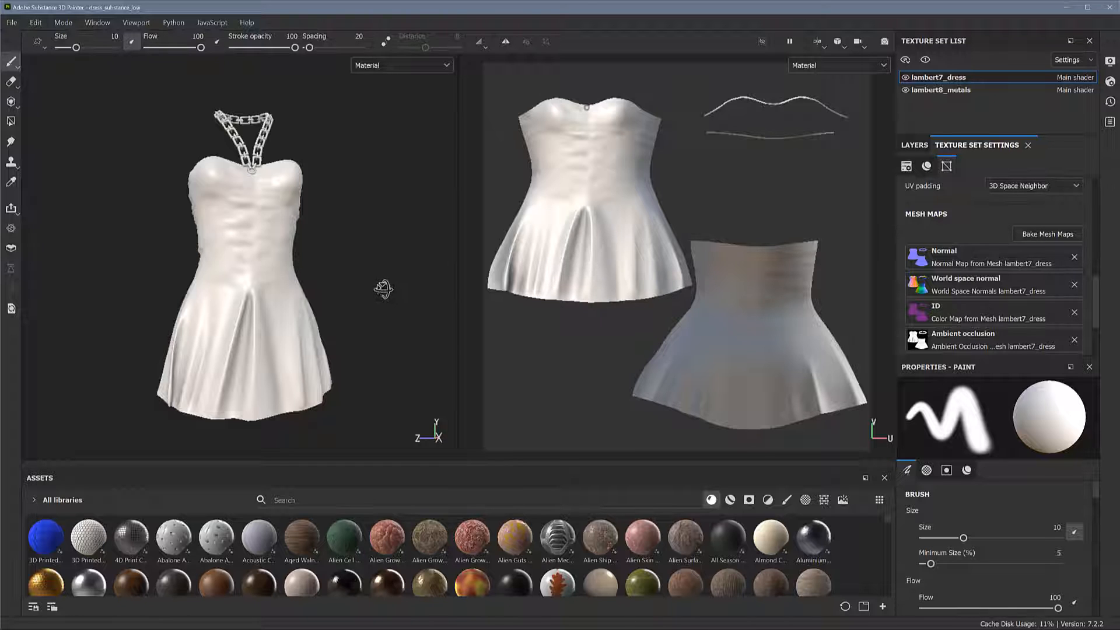
{"action": "left_click_drag", "start_coordinate": [383, 289], "coordinate": [370, 292], "text": "alt"}
{"action": "right_click_drag", "start_coordinate": [361, 289], "coordinate": [297, 307], "text": "alt"}
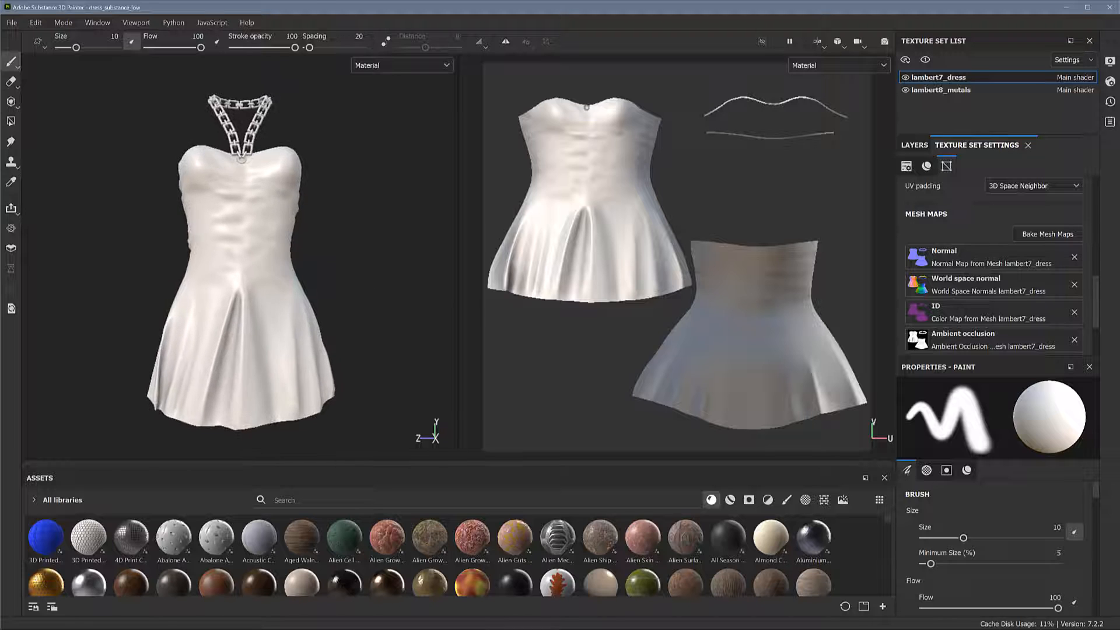
{"action": "mouse_move", "coordinate": [360, 305]}
{"action": "left_mouse_down", "text": "alt"}
{"action": "mouse_move", "coordinate": [362, 295]}
{"action": "mouse_move", "coordinate": [350, 310]}
{"action": "left_mouse_up", "text": "alt"}
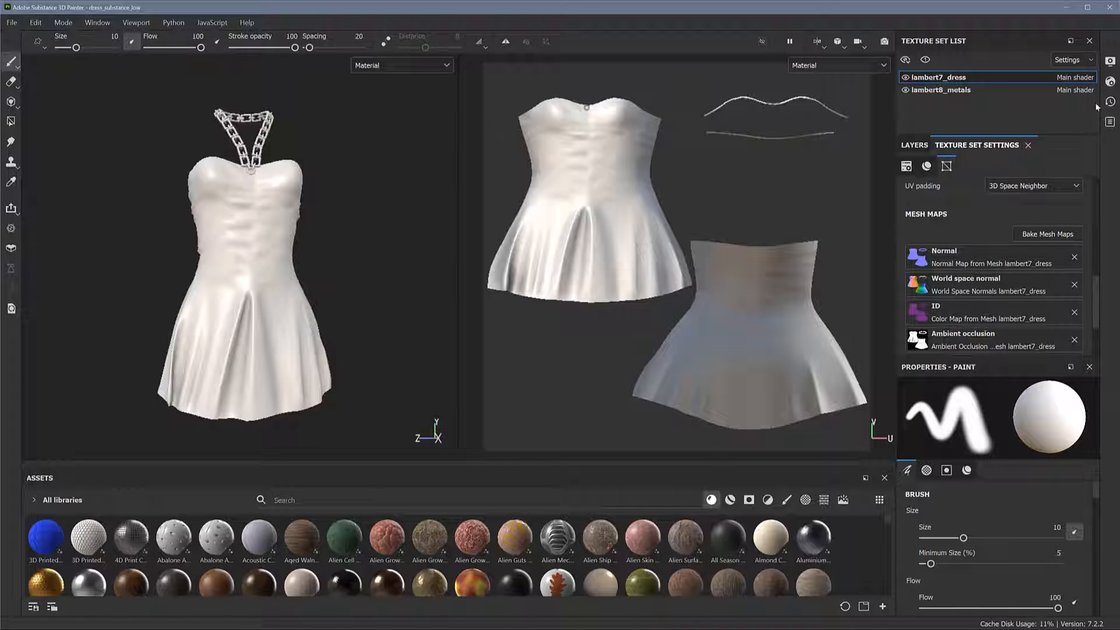
{"action": "left_click", "coordinate": [1110, 61]}
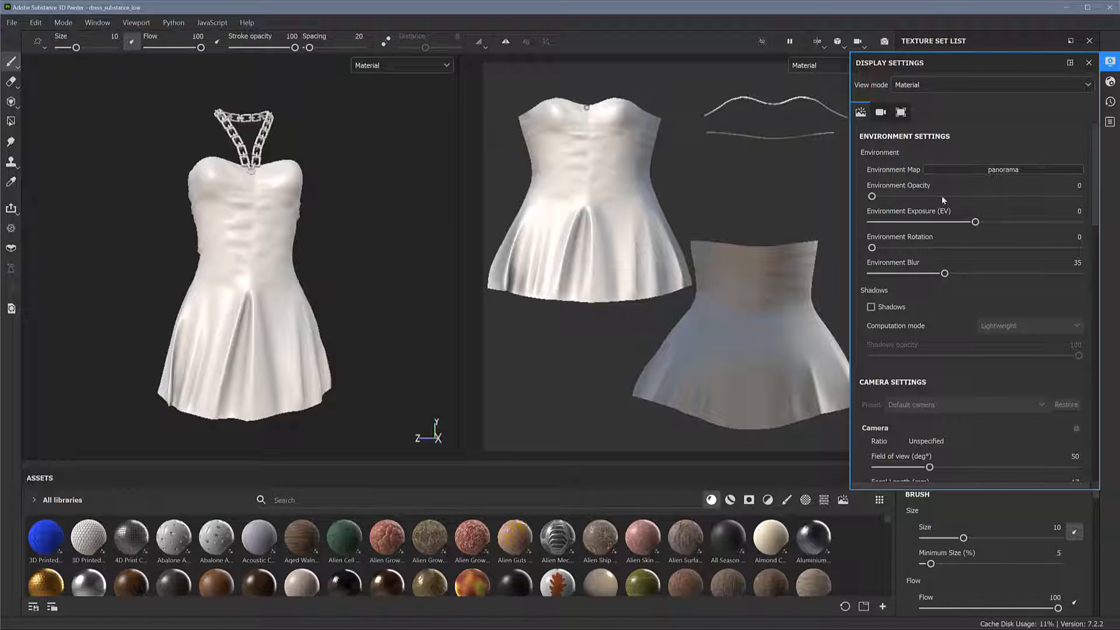
{"action": "left_click", "coordinate": [554, 500]}
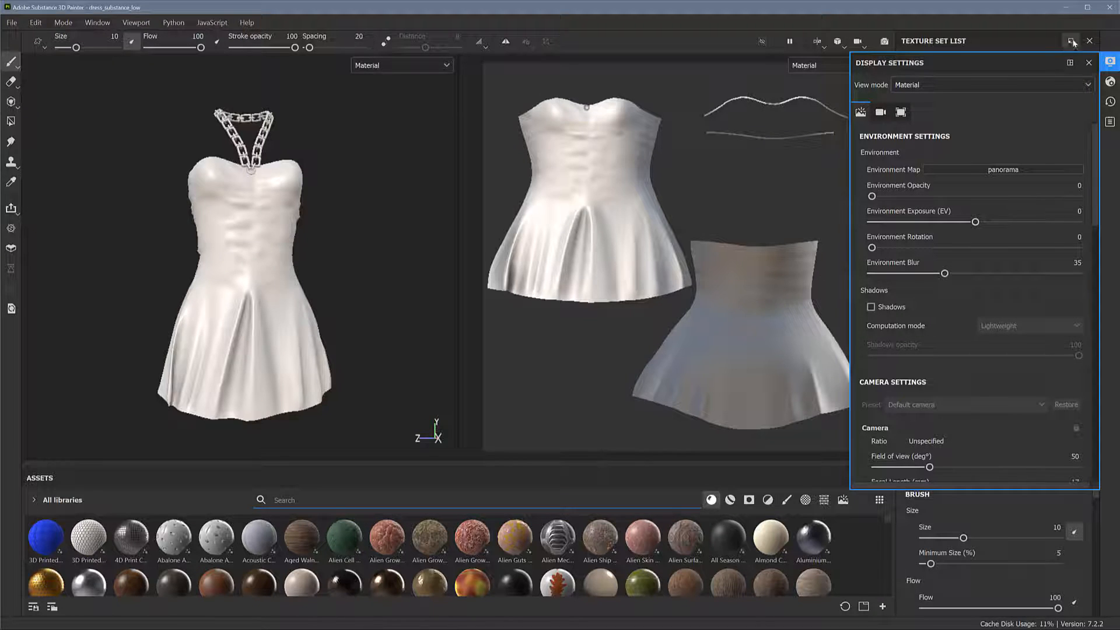
{"action": "left_click", "coordinate": [1088, 62]}
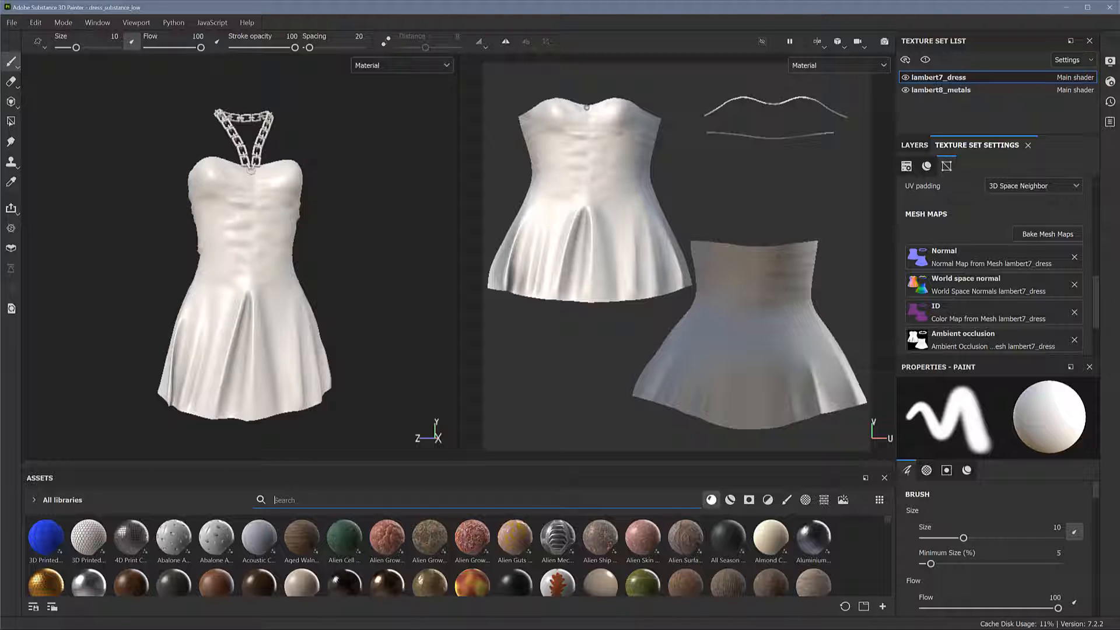
Browse the asset library by category, from smart materials through filters, brushes and textures to environment maps
{"action": "left_click", "coordinate": [730, 500]}
{"action": "left_click", "coordinate": [749, 500]}
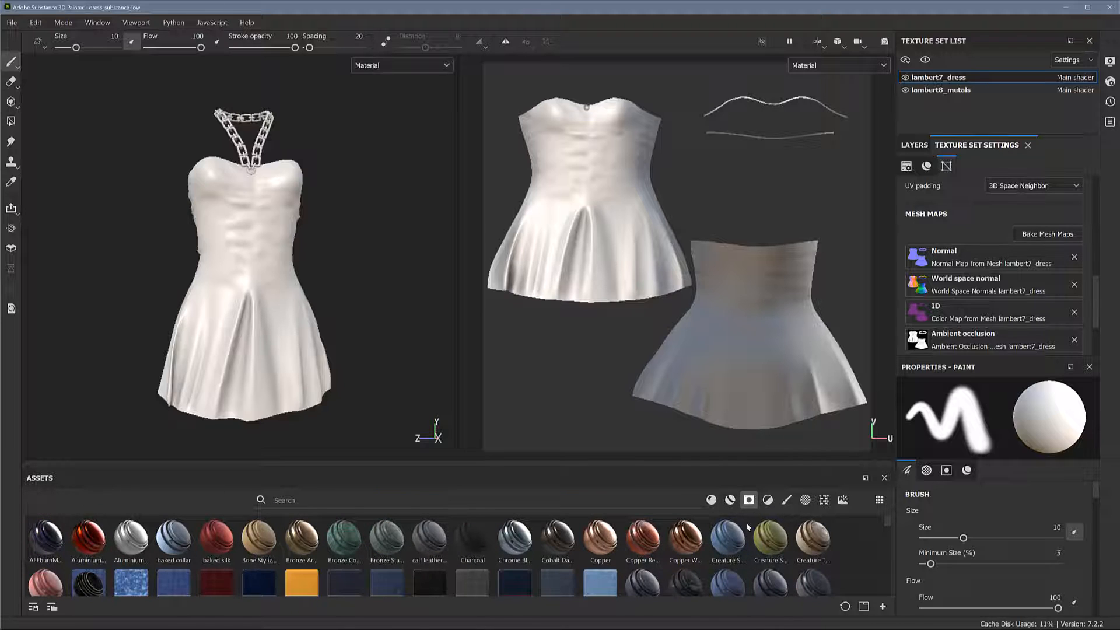
{"action": "left_click", "coordinate": [768, 500]}
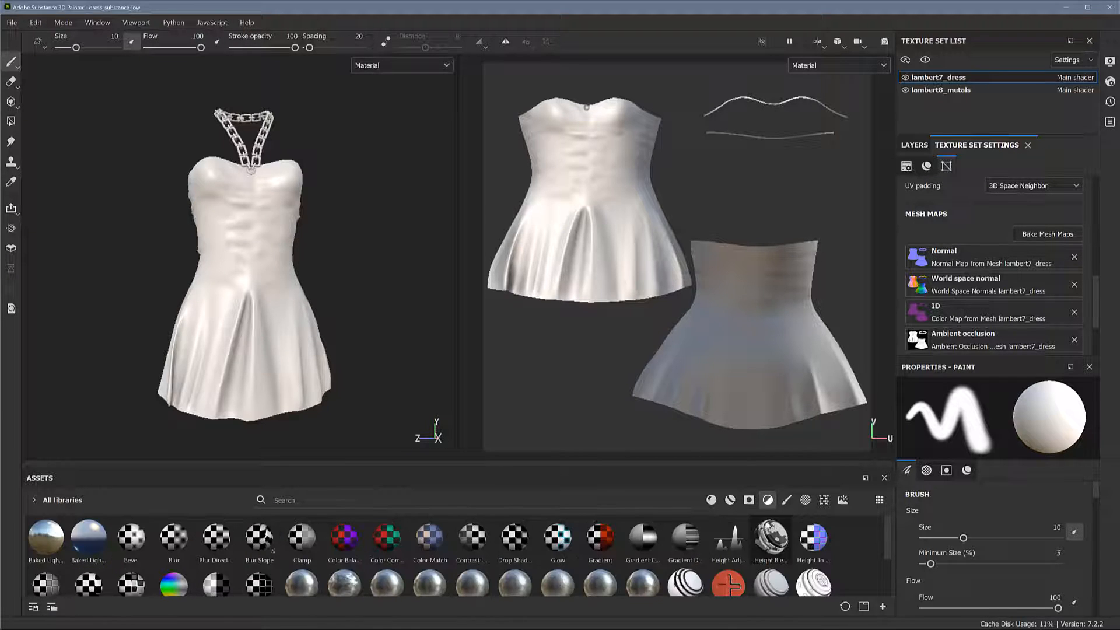
{"action": "left_click", "coordinate": [786, 500]}
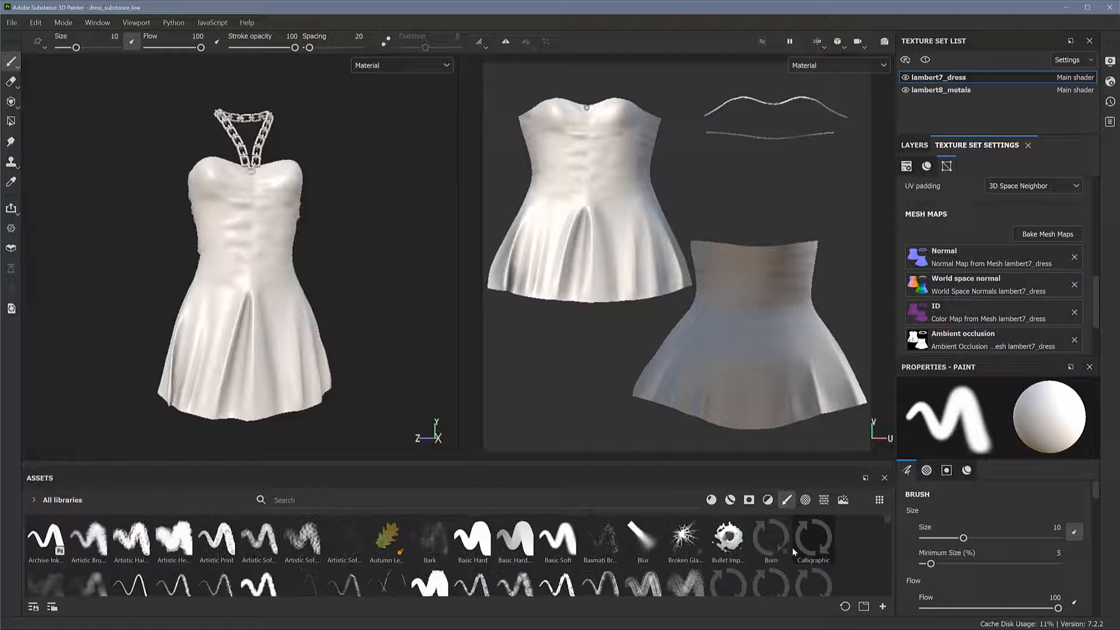
{"action": "left_click", "coordinate": [804, 499]}
{"action": "left_click", "coordinate": [823, 501]}
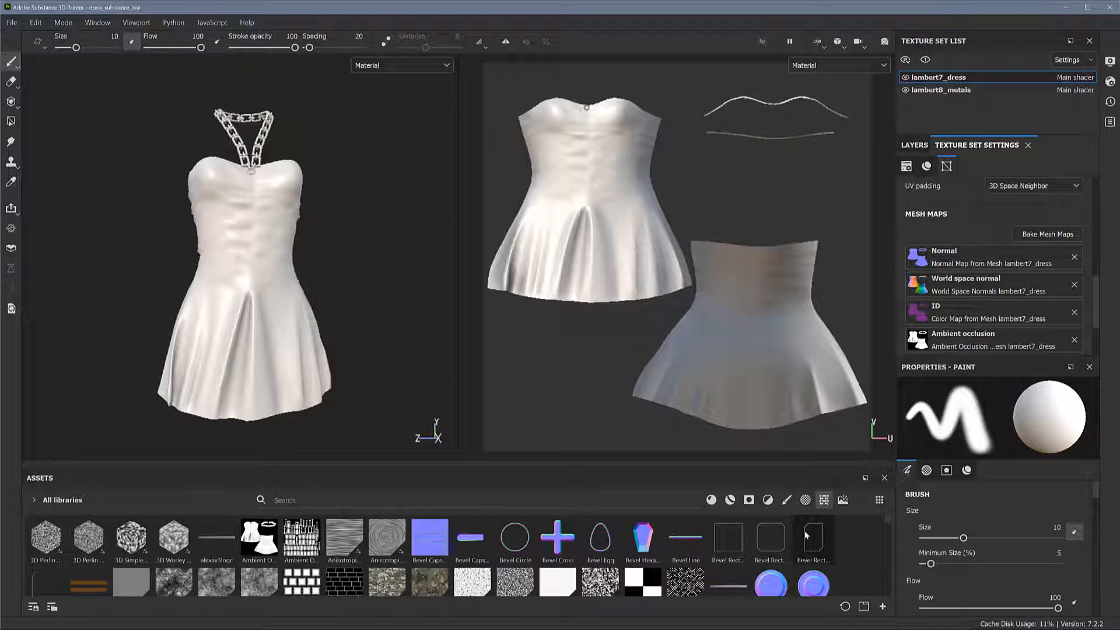
{"action": "left_click", "coordinate": [843, 500]}
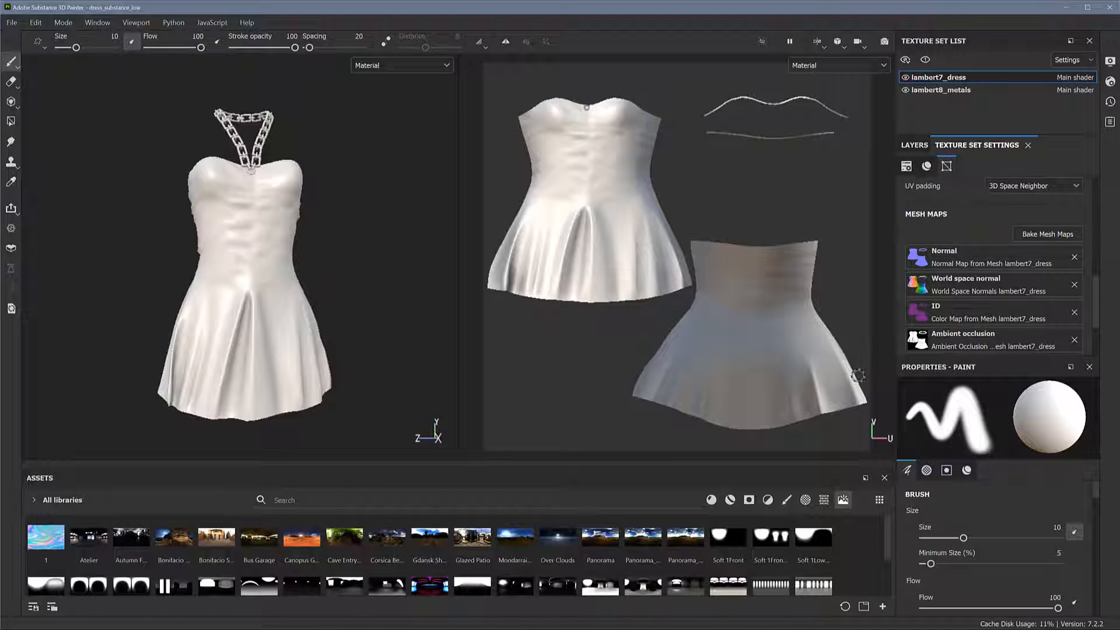
Try an environment opacity of 45 for the viewport background and reset it to 0
{"action": "left_click", "coordinate": [1110, 82]}
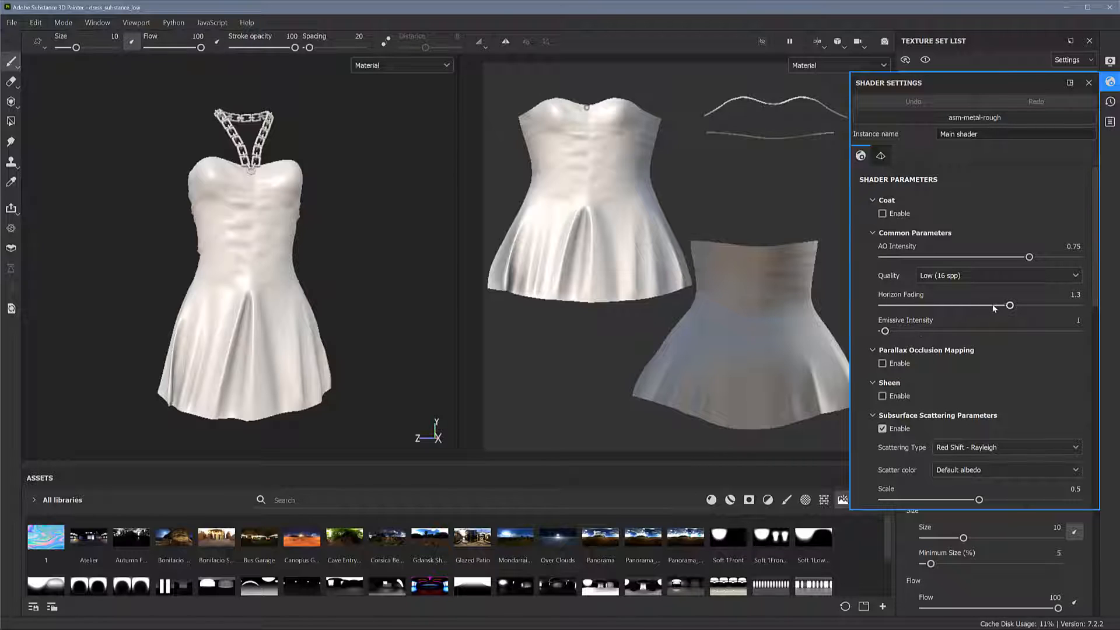
{"action": "left_click", "coordinate": [1110, 62]}
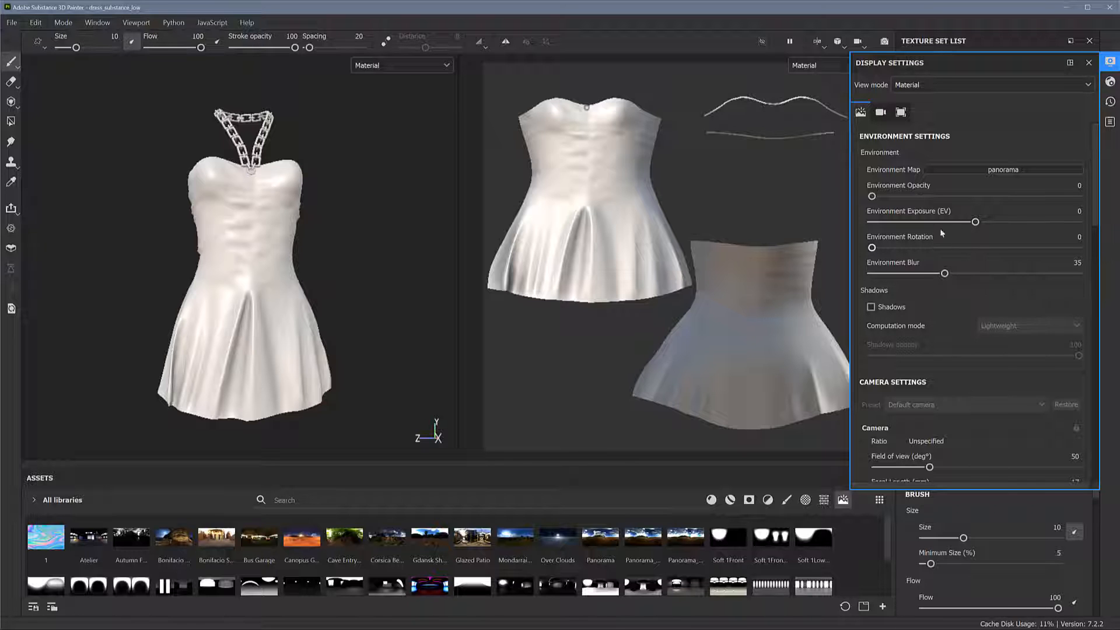
{"action": "left_click_drag", "start_coordinate": [871, 196], "coordinate": [966, 197]}
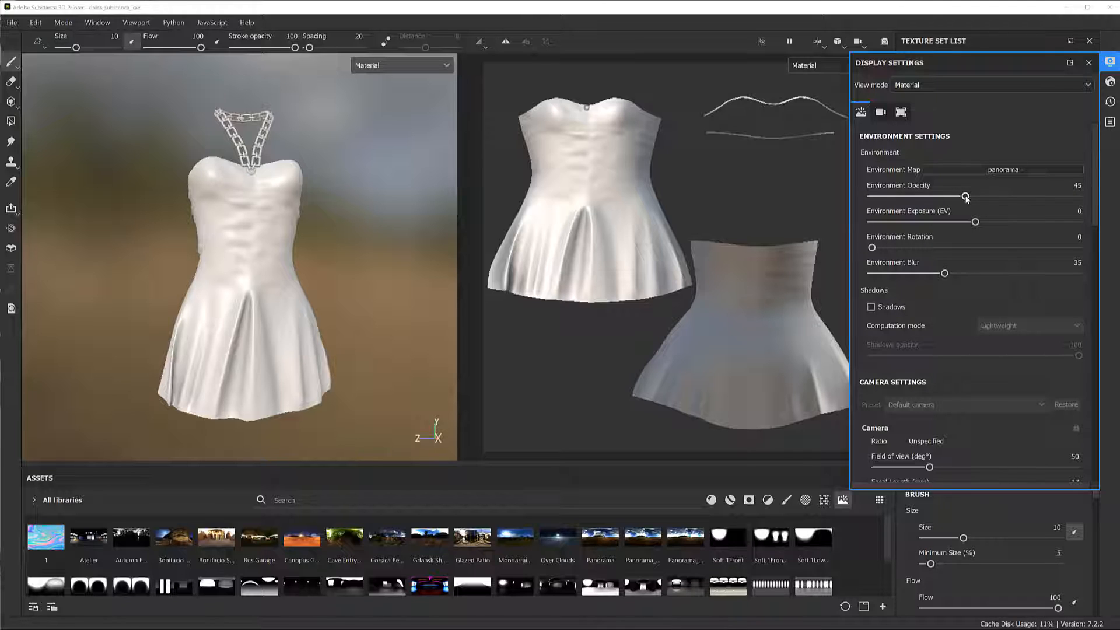
{"action": "left_click_drag", "start_coordinate": [965, 196], "coordinate": [871, 196]}
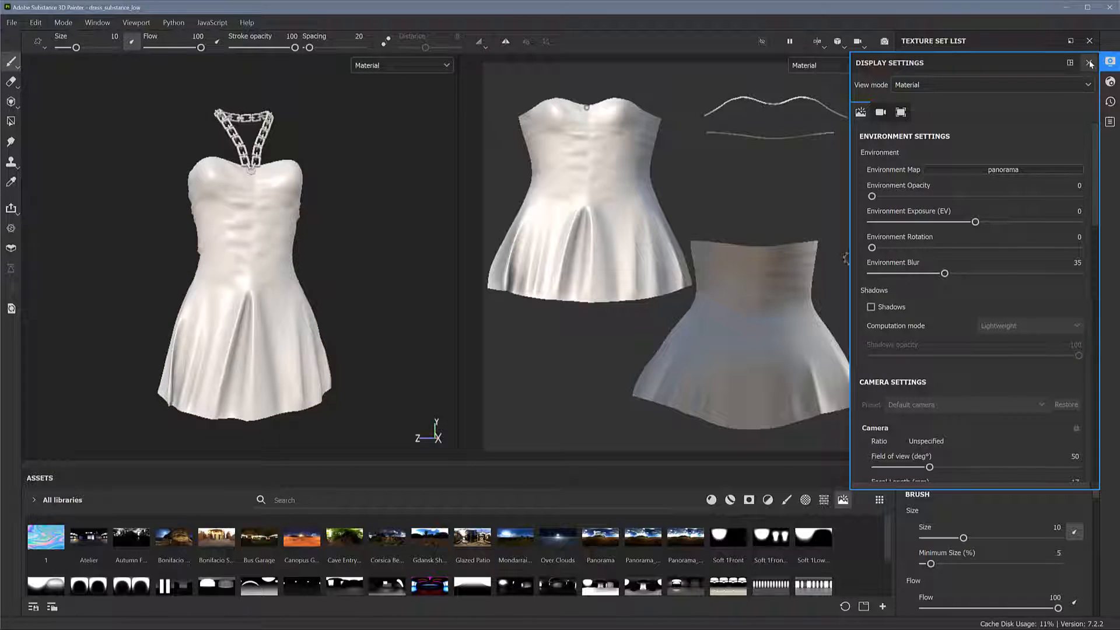
{"action": "left_click", "coordinate": [1089, 63]}
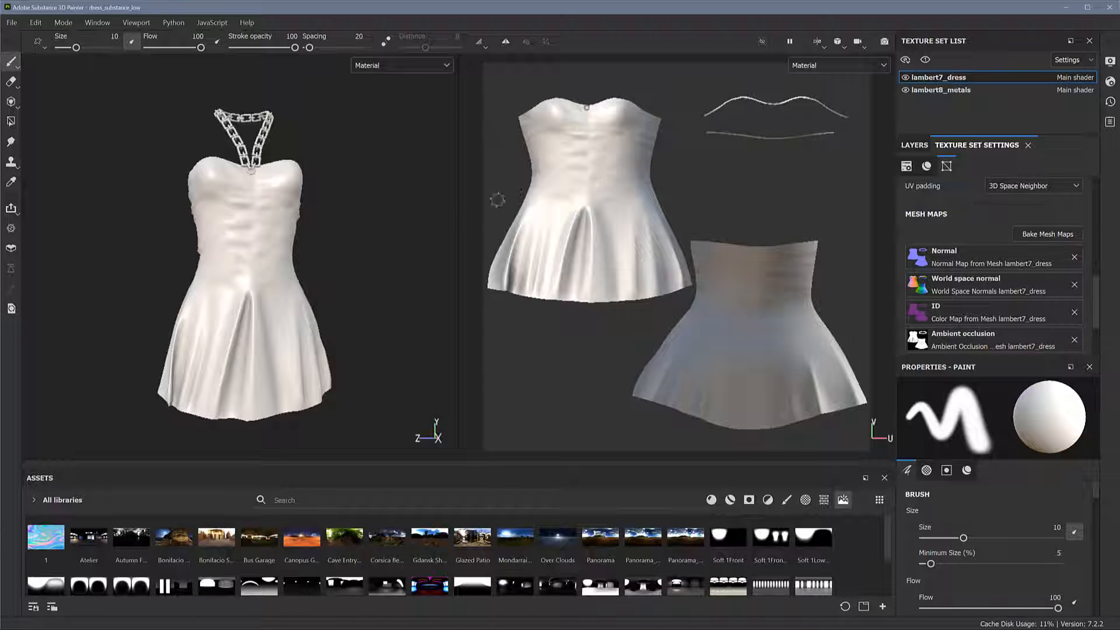
Open the display settings and dock them beside the texture set list
{"action": "mouse_move", "coordinate": [387, 259]}
{"action": "left_mouse_down", "text": "alt"}
{"action": "mouse_move", "coordinate": [427, 271]}
{"action": "mouse_move", "coordinate": [357, 270]}
{"action": "mouse_move", "coordinate": [370, 271]}
{"action": "left_mouse_up", "text": "alt"}
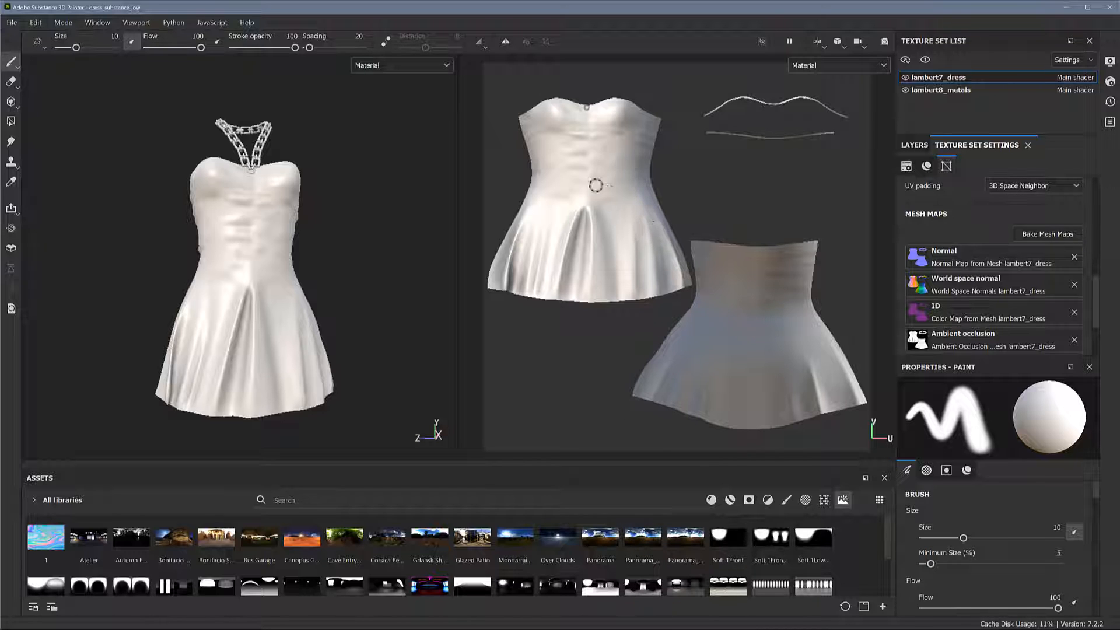
{"action": "left_click", "coordinate": [1110, 82]}
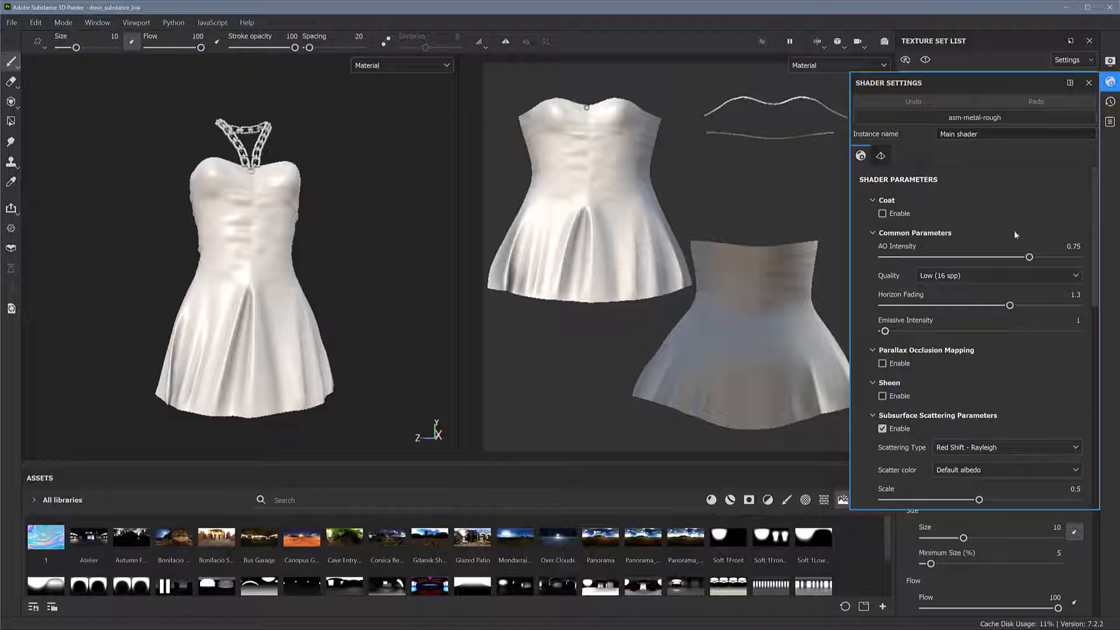
{"action": "left_click", "coordinate": [1110, 61]}
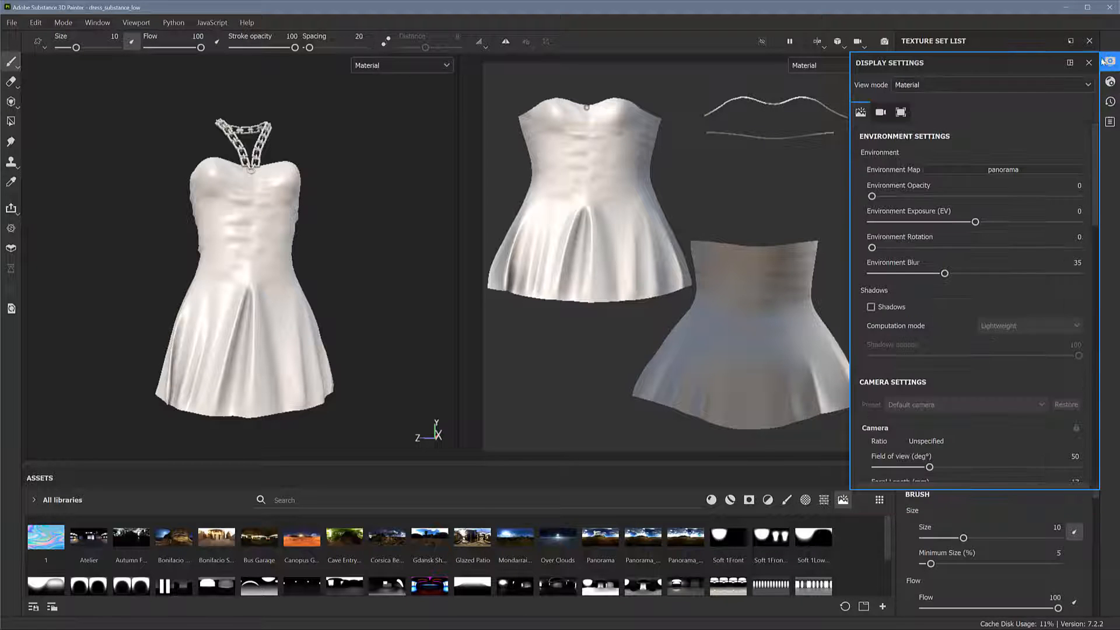
{"action": "mouse_move", "coordinate": [872, 248]}
{"action": "left_mouse_down"}
{"action": "mouse_move", "coordinate": [980, 257]}
{"action": "mouse_move", "coordinate": [856, 252]}
{"action": "left_mouse_up"}
{"action": "mouse_move", "coordinate": [984, 58]}
{"action": "left_mouse_down"}
{"action": "mouse_move", "coordinate": [1078, 51]}
{"action": "mouse_move", "coordinate": [1005, 57]}
{"action": "left_mouse_up"}
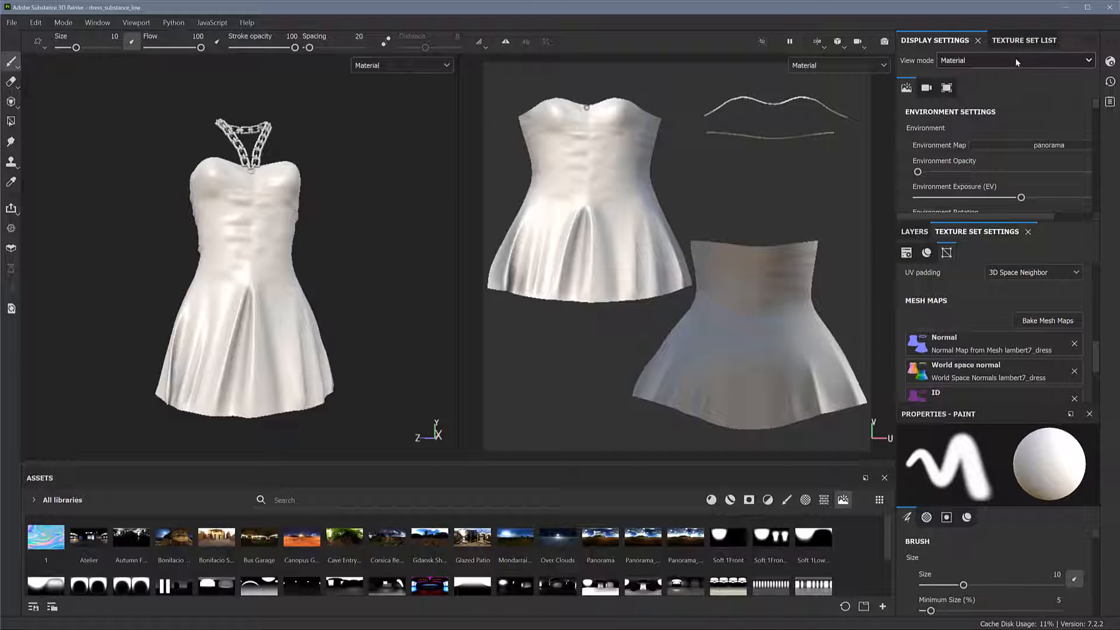
Set the environment map to Panorama_light_multiple and slightly lower the environment exposure
{"action": "left_click", "coordinate": [1048, 144]}
{"action": "scroll", "coordinate": [1074, 239], "scroll_direction": "down", "scroll_amount": 3}
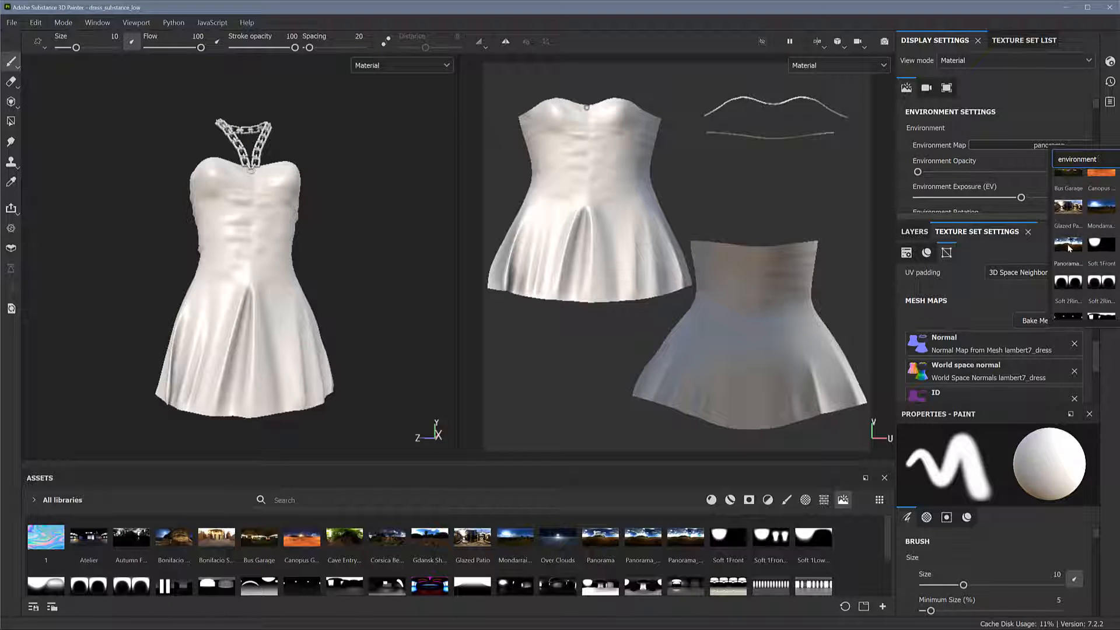
{"action": "left_click", "coordinate": [1068, 245]}
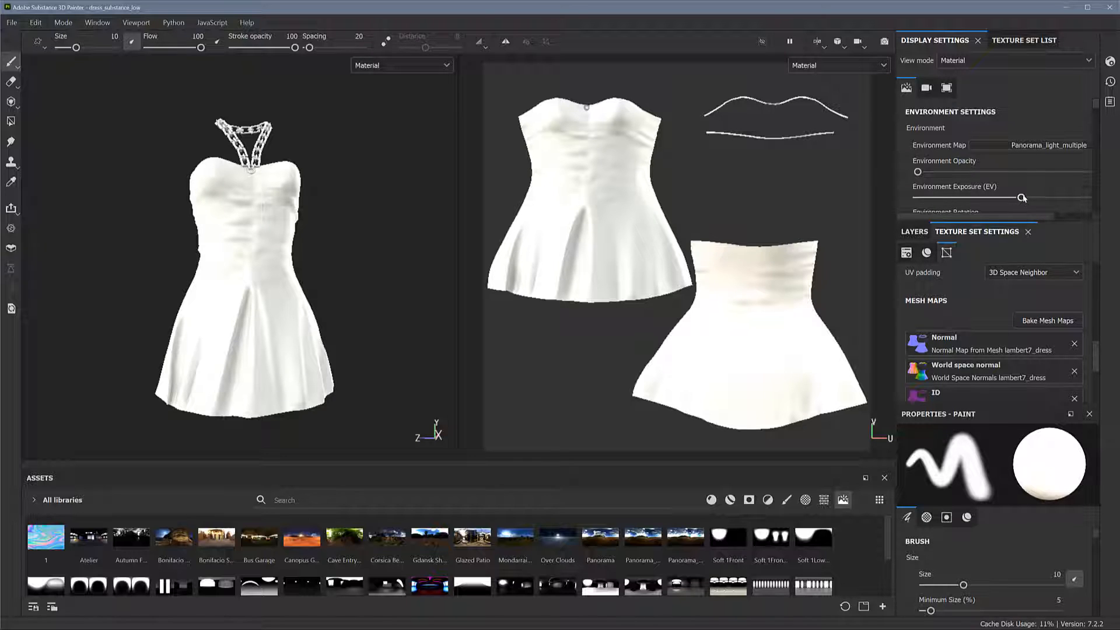
{"action": "left_click_drag", "start_coordinate": [1020, 199], "coordinate": [1011, 199]}
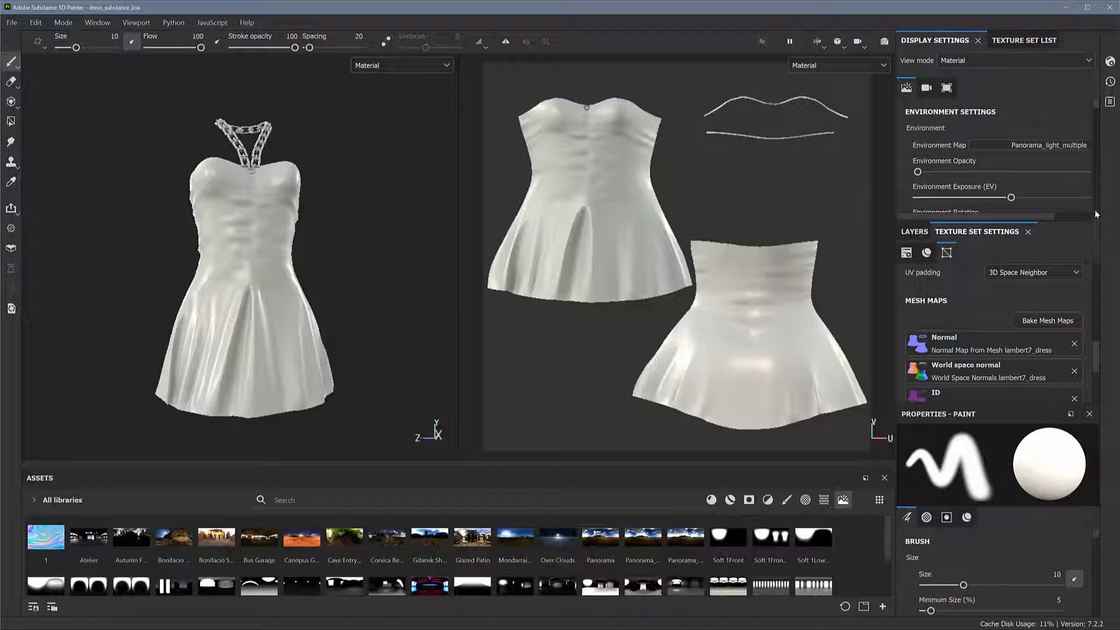
Increase the environment rotation by about a quarter of its range to relight the dress
{"action": "left_click_drag", "start_coordinate": [1097, 110], "coordinate": [1097, 113]}
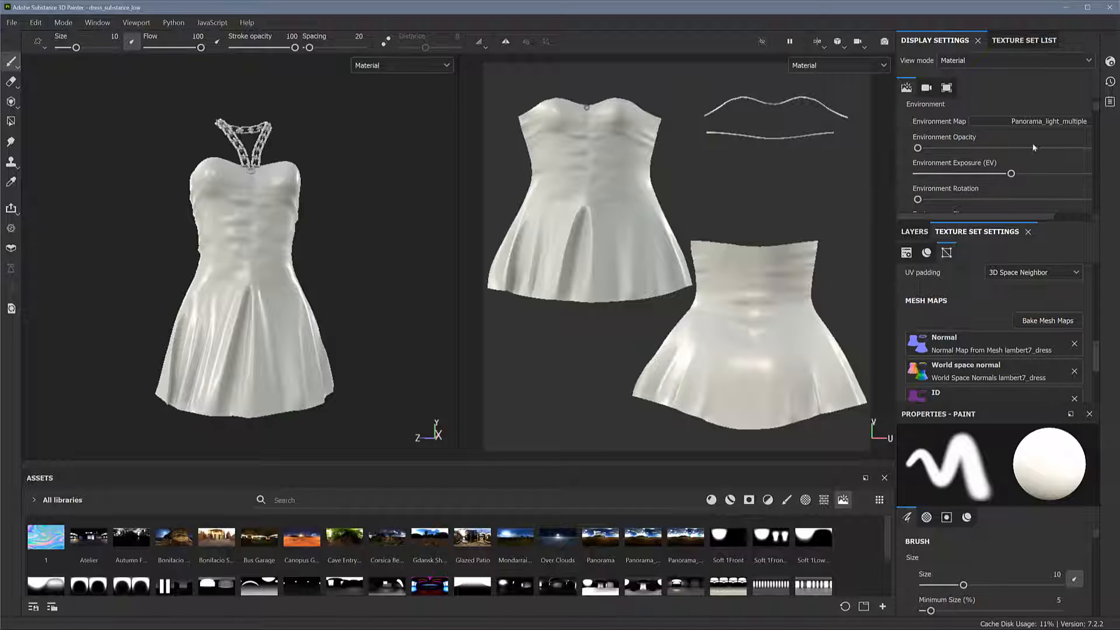
{"action": "left_click_drag", "start_coordinate": [918, 199], "coordinate": [965, 217]}
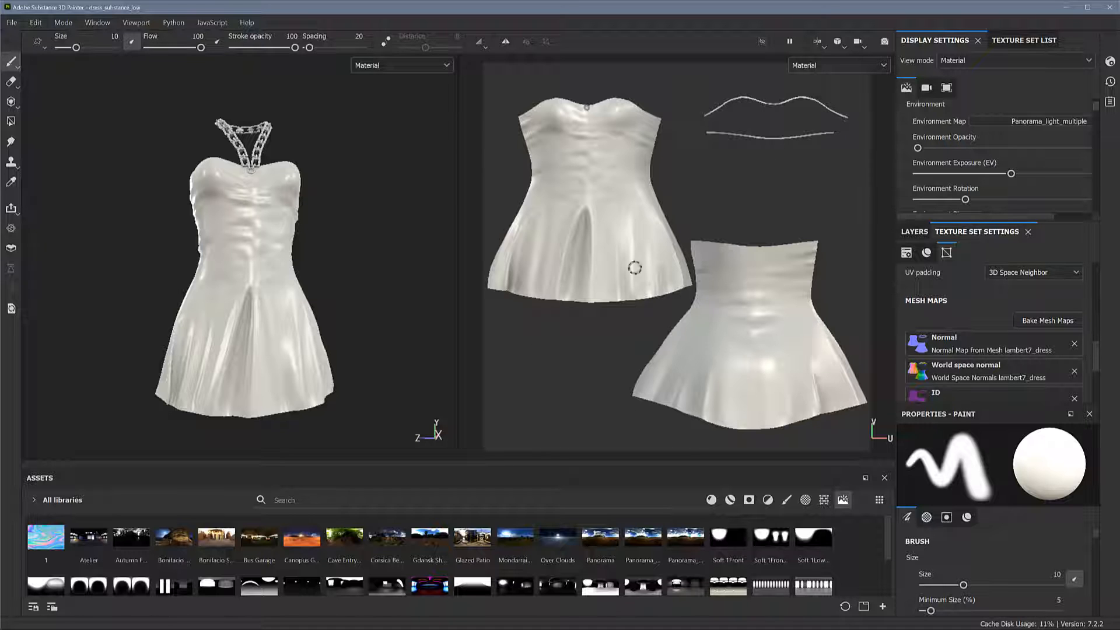
{"action": "mouse_move", "coordinate": [364, 248]}
{"action": "left_mouse_down", "text": "alt"}
{"action": "mouse_move", "coordinate": [345, 251]}
{"action": "mouse_move", "coordinate": [368, 242]}
{"action": "mouse_move", "coordinate": [378, 222]}
{"action": "mouse_move", "coordinate": [348, 220]}
{"action": "mouse_move", "coordinate": [363, 280]}
{"action": "mouse_move", "coordinate": [425, 287]}
{"action": "mouse_move", "coordinate": [342, 257]}
{"action": "mouse_move", "coordinate": [325, 271]}
{"action": "mouse_move", "coordinate": [338, 267]}
{"action": "left_mouse_up", "text": "alt"}
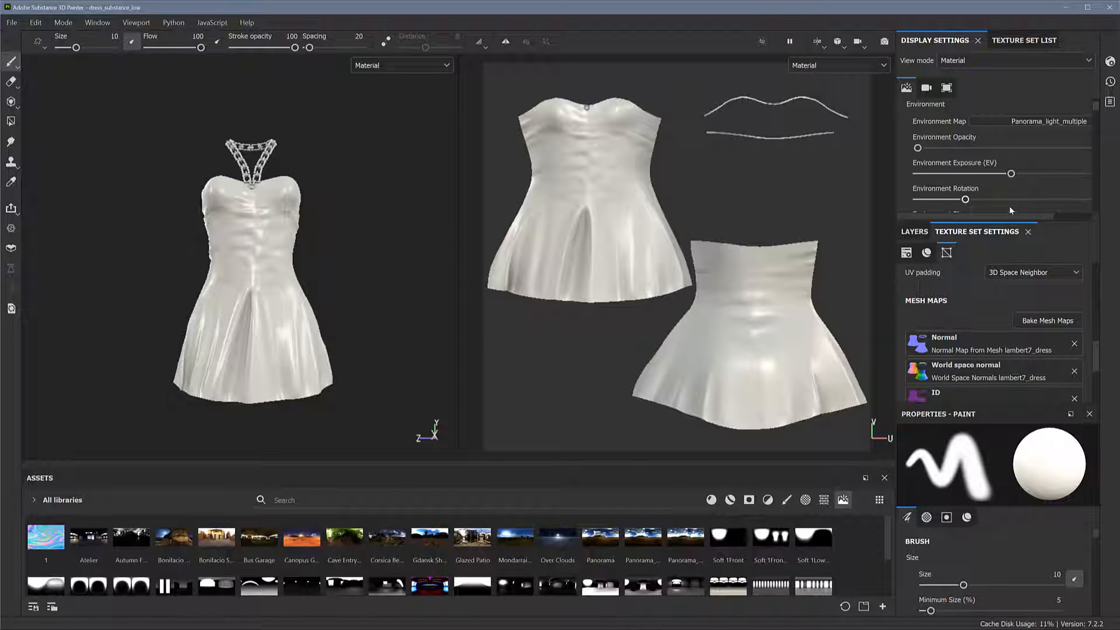
Search the materials for "silk" and add Silk Satin Moire as a fill layer beneath Layer 1 of the lambert7_dress texture set
{"action": "left_click", "coordinate": [914, 231]}
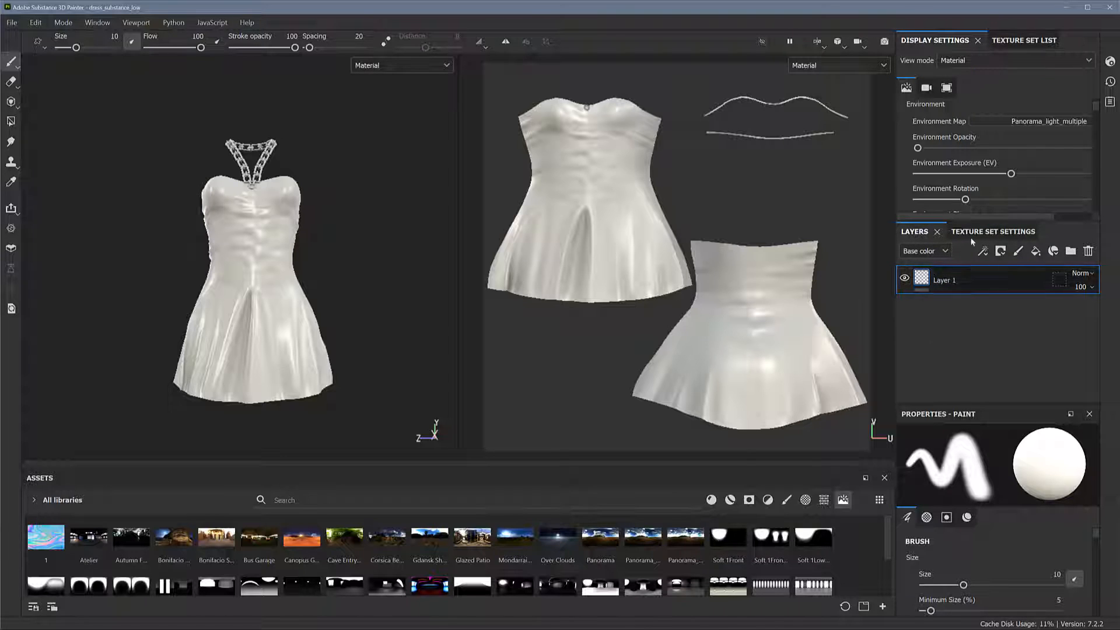
{"action": "left_click", "coordinate": [1033, 42]}
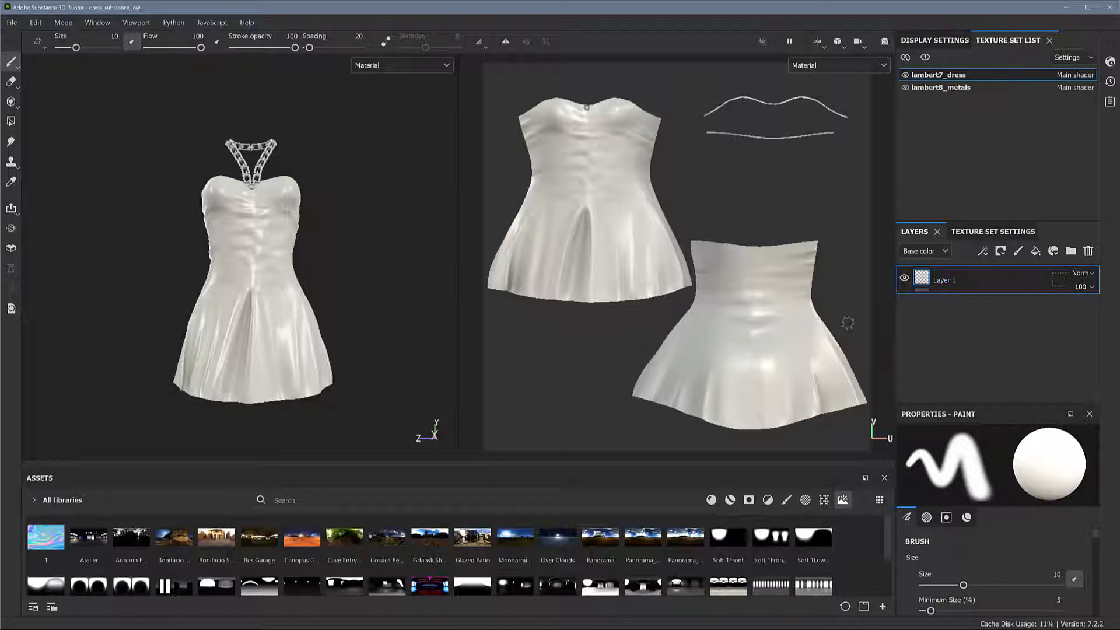
{"action": "left_click", "coordinate": [711, 500]}
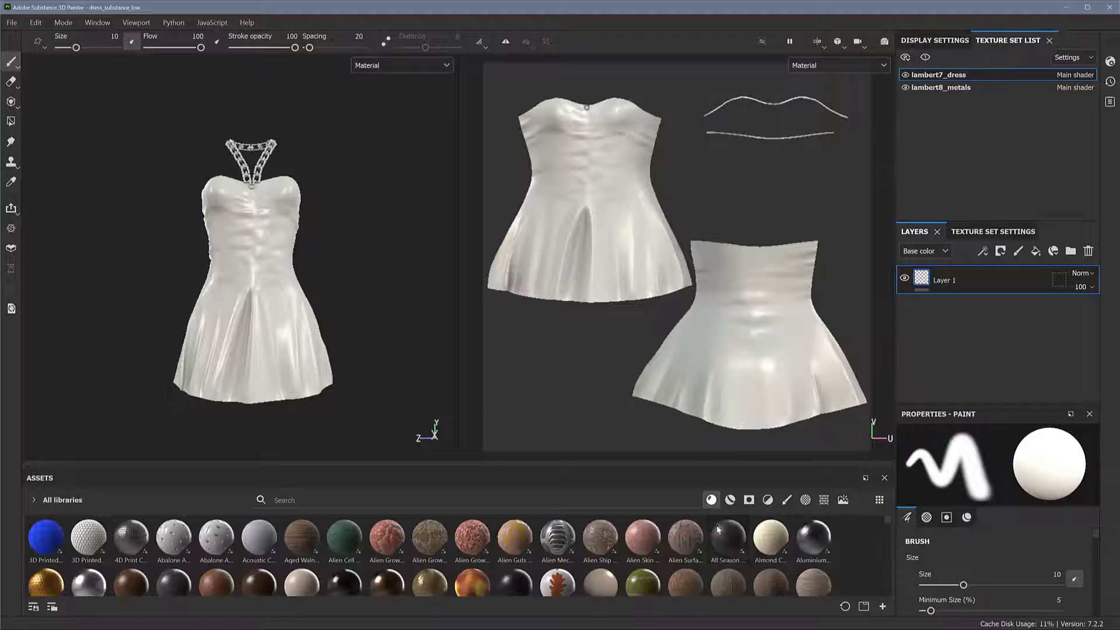
{"action": "left_click", "coordinate": [377, 500]}
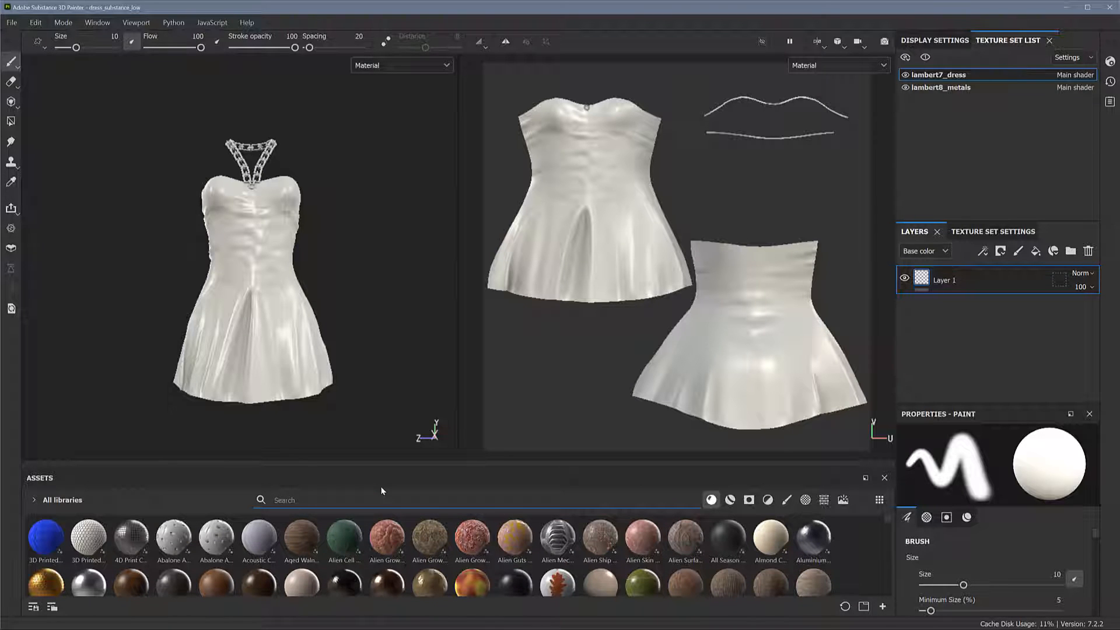
{"action": "type", "text": "silk"}
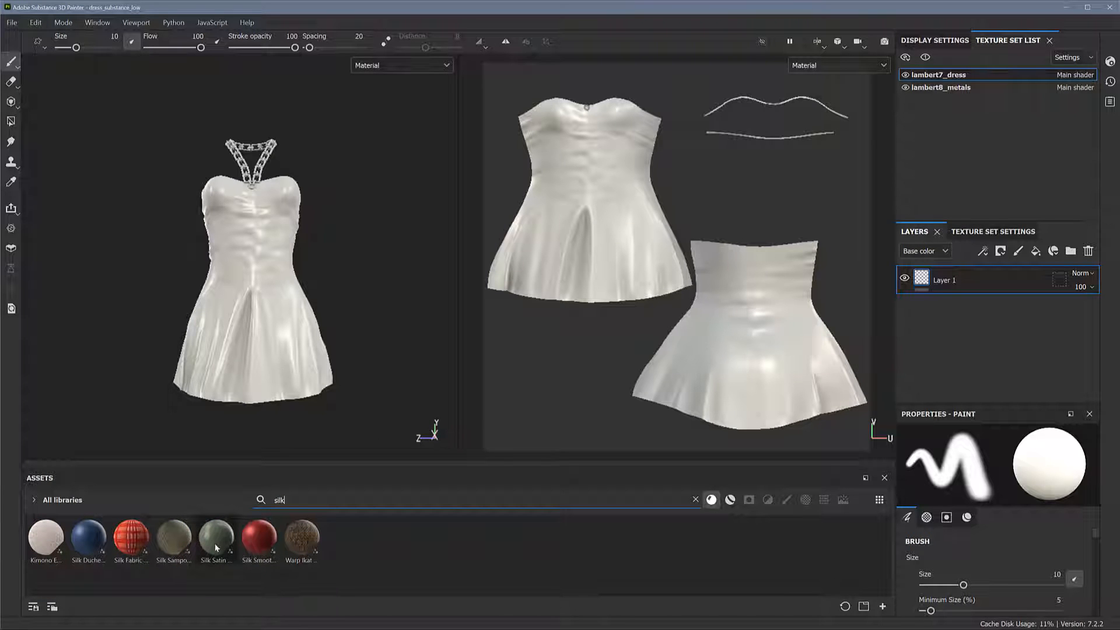
{"action": "left_click_drag", "start_coordinate": [216, 547], "coordinate": [951, 422]}
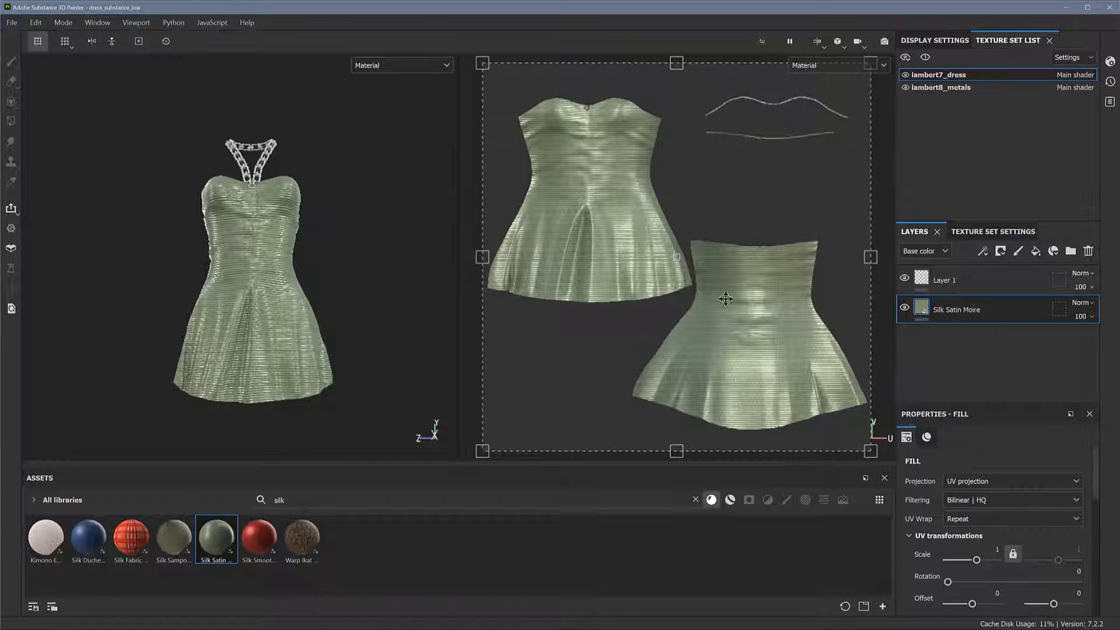
Examine the direction and density of the silk pattern on the dress and across its UV pieces
{"action": "left_click_drag", "start_coordinate": [299, 264], "coordinate": [363, 275], "text": "alt"}
{"action": "right_click_drag", "start_coordinate": [553, 243], "coordinate": [748, 270], "text": "alt"}
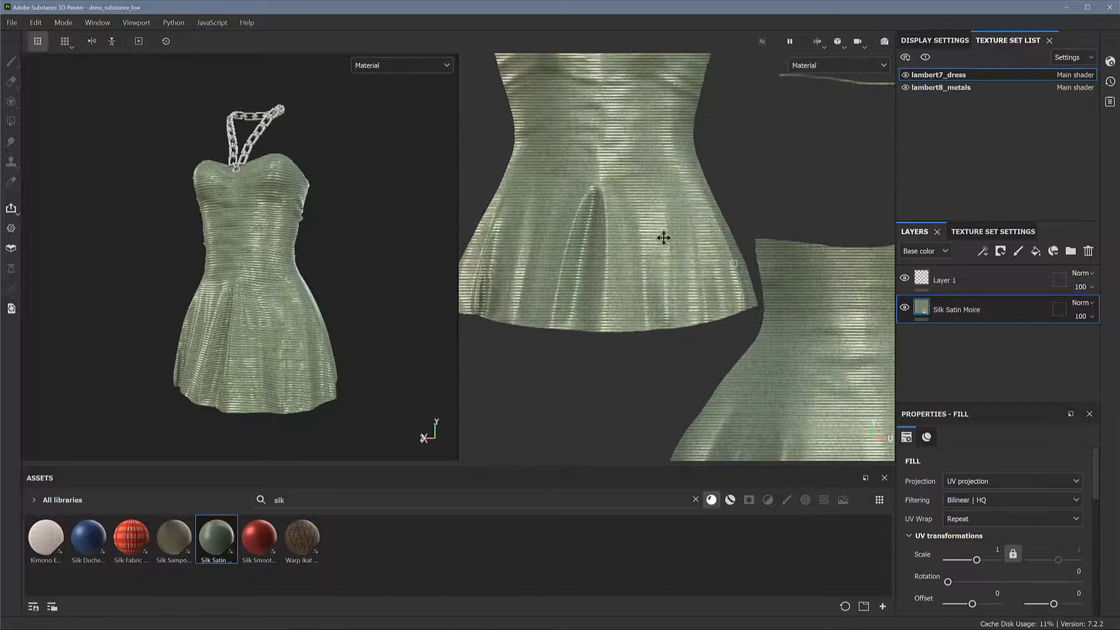
{"action": "right_click_drag", "start_coordinate": [663, 238], "coordinate": [665, 308], "text": "alt"}
{"action": "right_click_drag", "start_coordinate": [669, 262], "coordinate": [612, 253], "text": "alt"}
{"action": "middle_click_drag", "start_coordinate": [726, 284], "coordinate": [675, 258], "text": "alt"}
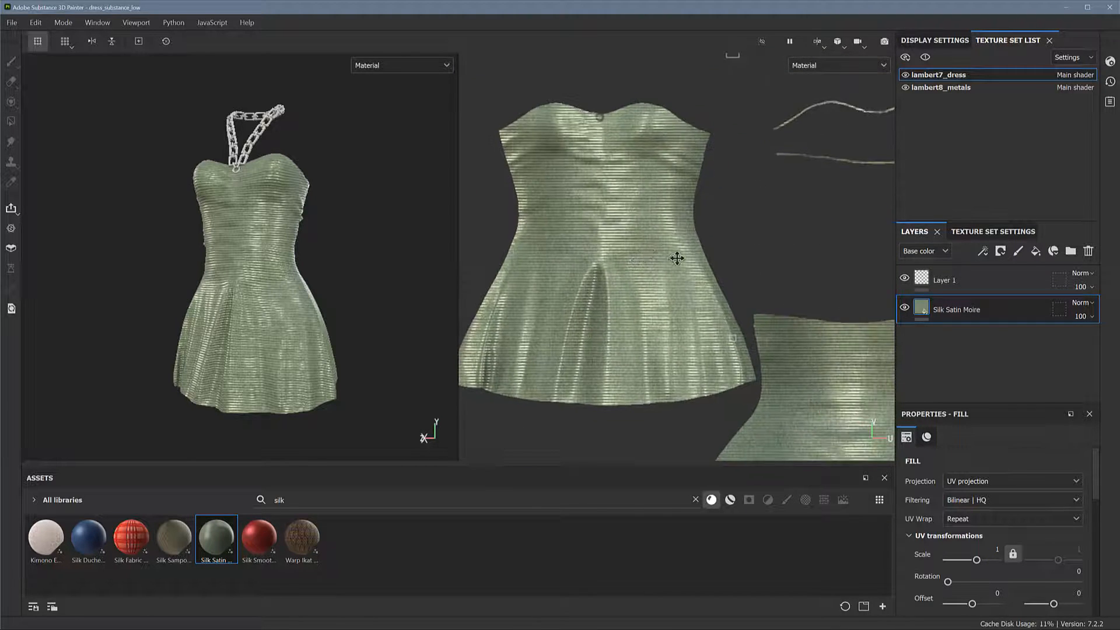
{"action": "right_click_drag", "start_coordinate": [675, 257], "coordinate": [618, 235], "text": "alt"}
{"action": "middle_click_drag", "start_coordinate": [655, 260], "coordinate": [612, 215], "text": "alt"}
{"action": "right_click_drag", "start_coordinate": [629, 217], "coordinate": [702, 238], "text": "alt"}
{"action": "left_click_drag", "start_coordinate": [351, 282], "coordinate": [326, 285], "text": "alt"}
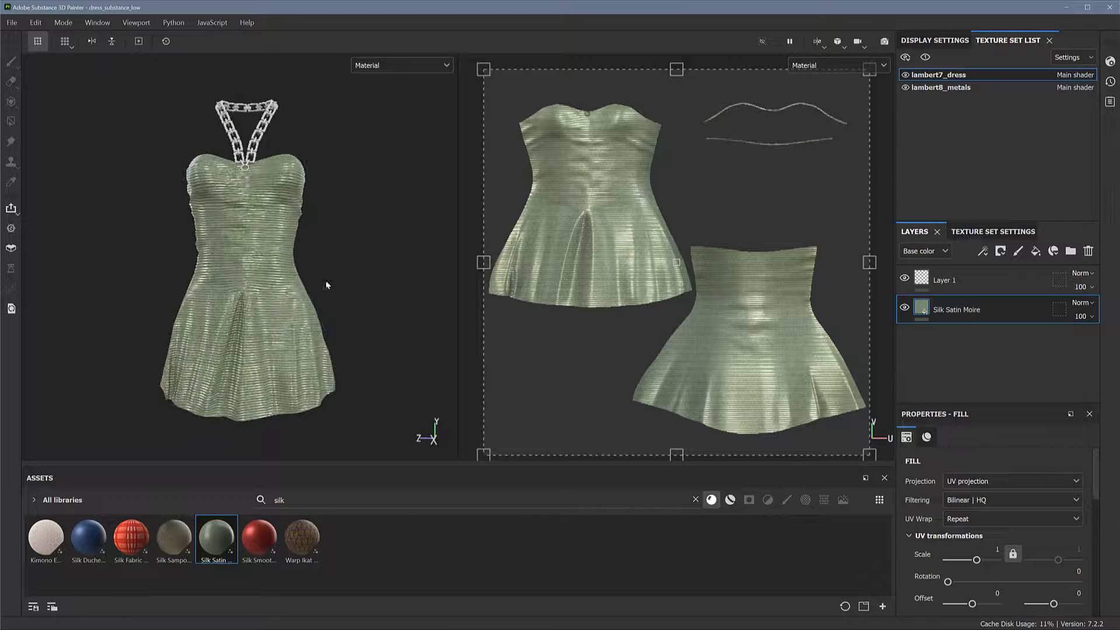
{"action": "scroll", "coordinate": [315, 300], "scroll_direction": "up", "scroll_amount": 2}
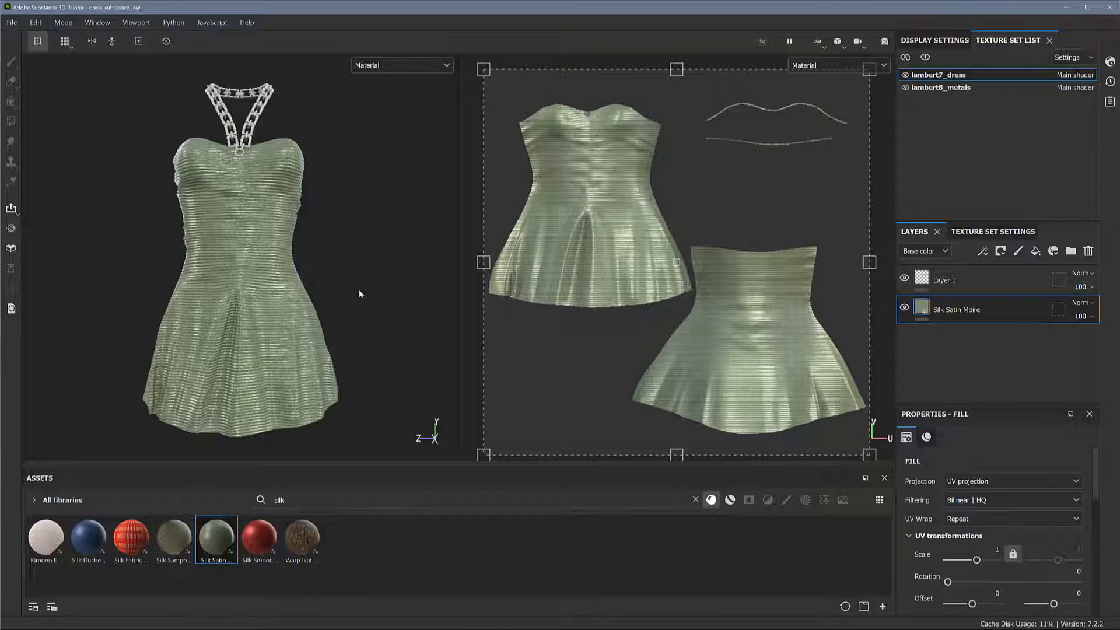
{"action": "mouse_move", "coordinate": [363, 299]}
{"action": "left_mouse_down", "text": "alt"}
{"action": "mouse_move", "coordinate": [370, 293]}
{"action": "mouse_move", "coordinate": [358, 289]}
{"action": "mouse_move", "coordinate": [357, 303]}
{"action": "left_mouse_up", "text": "alt"}
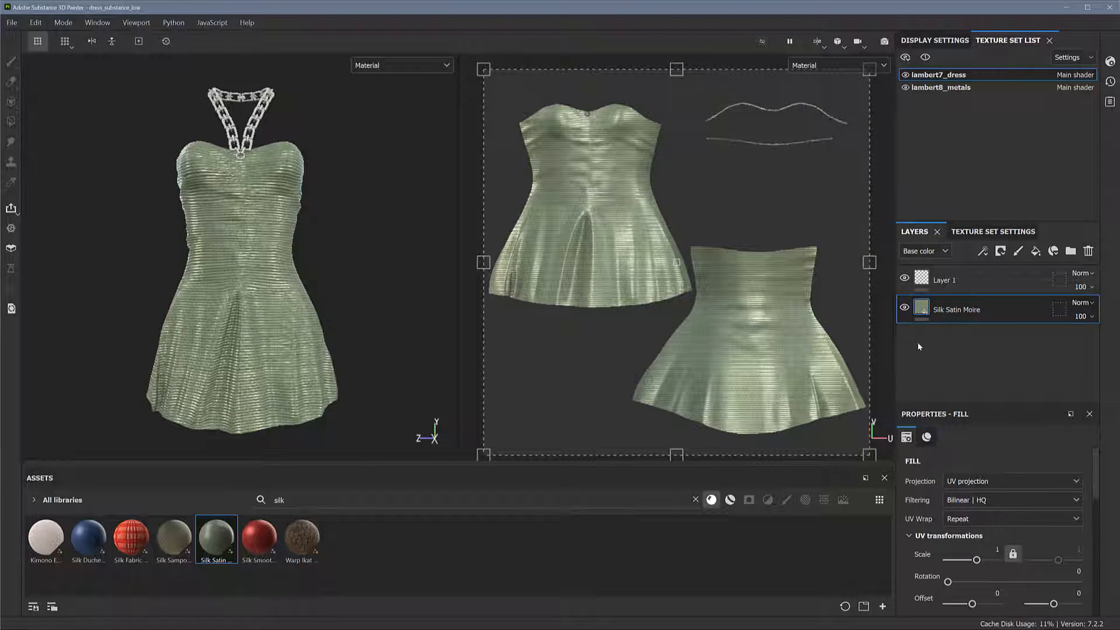
Set the UV scale of the Silk Satin Moire fill to 2 and its rotation to 90 degrees
{"action": "scroll", "coordinate": [1098, 485], "scroll_direction": "down", "scroll_amount": 5}
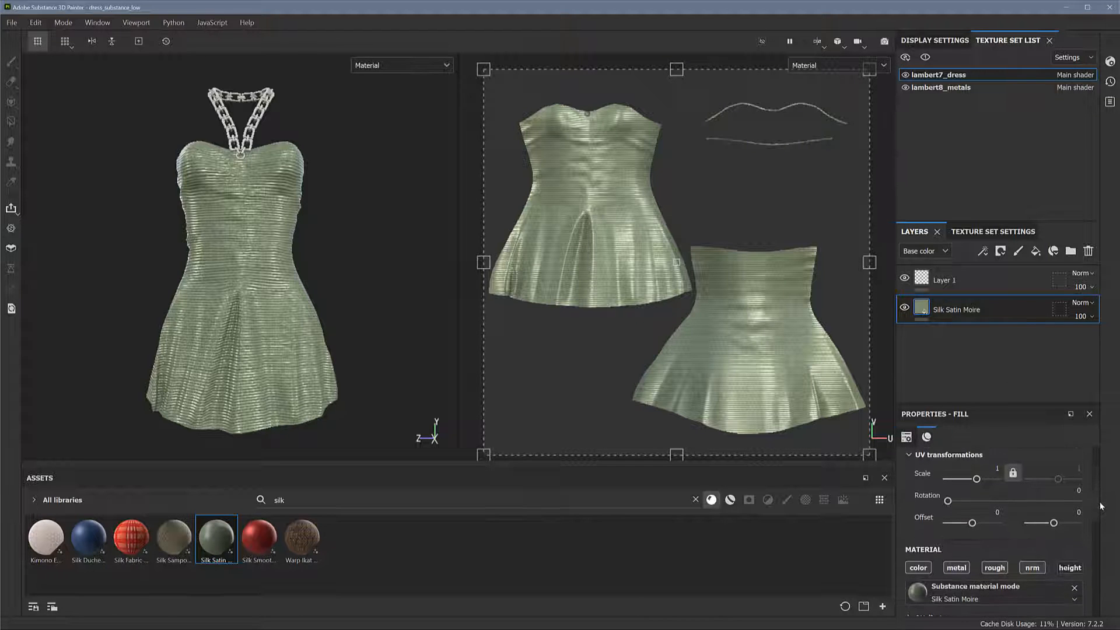
{"action": "scroll", "coordinate": [1100, 490], "scroll_direction": "up", "scroll_amount": 4}
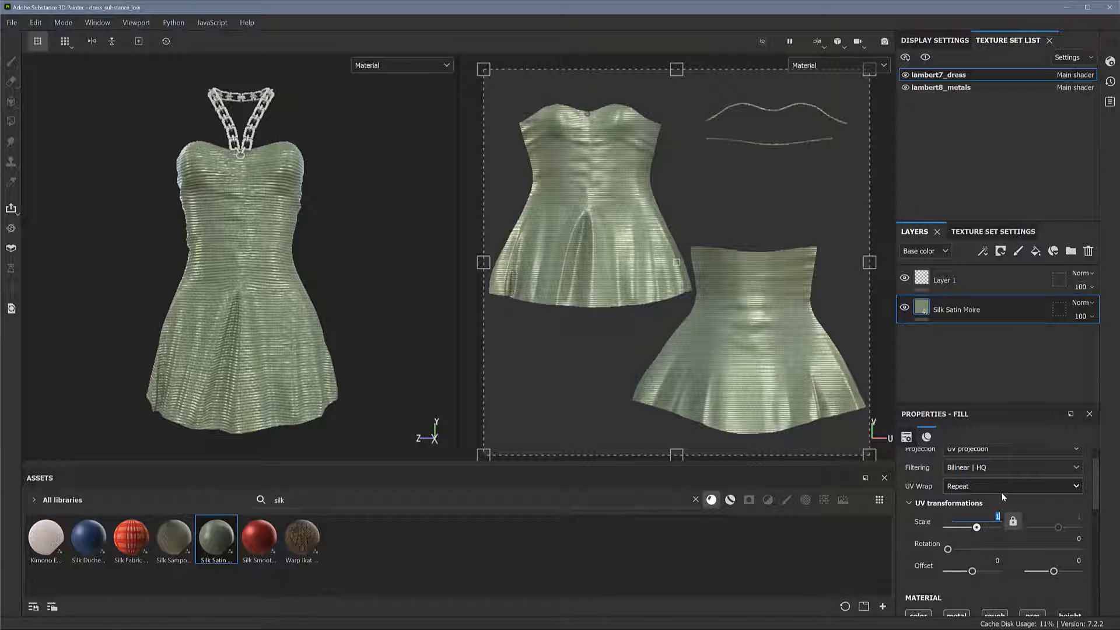
{"action": "type", "text": "2"}
{"action": "key", "text": "Return"}
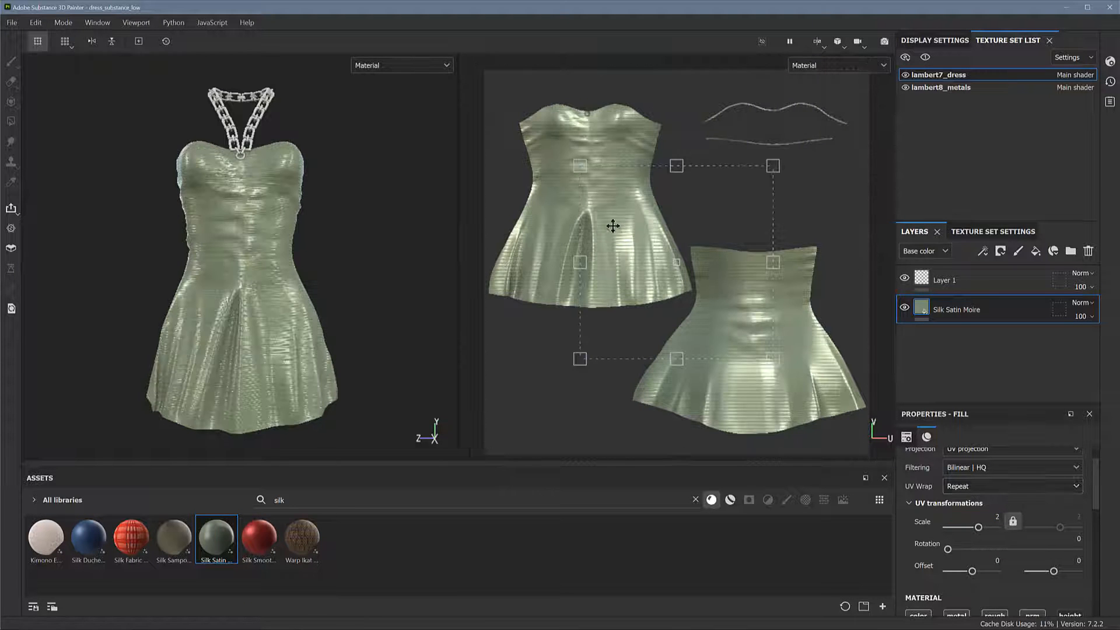
{"action": "scroll", "coordinate": [613, 225], "scroll_direction": "up", "scroll_amount": 5}
{"action": "scroll", "coordinate": [723, 239], "scroll_direction": "down", "scroll_amount": 5}
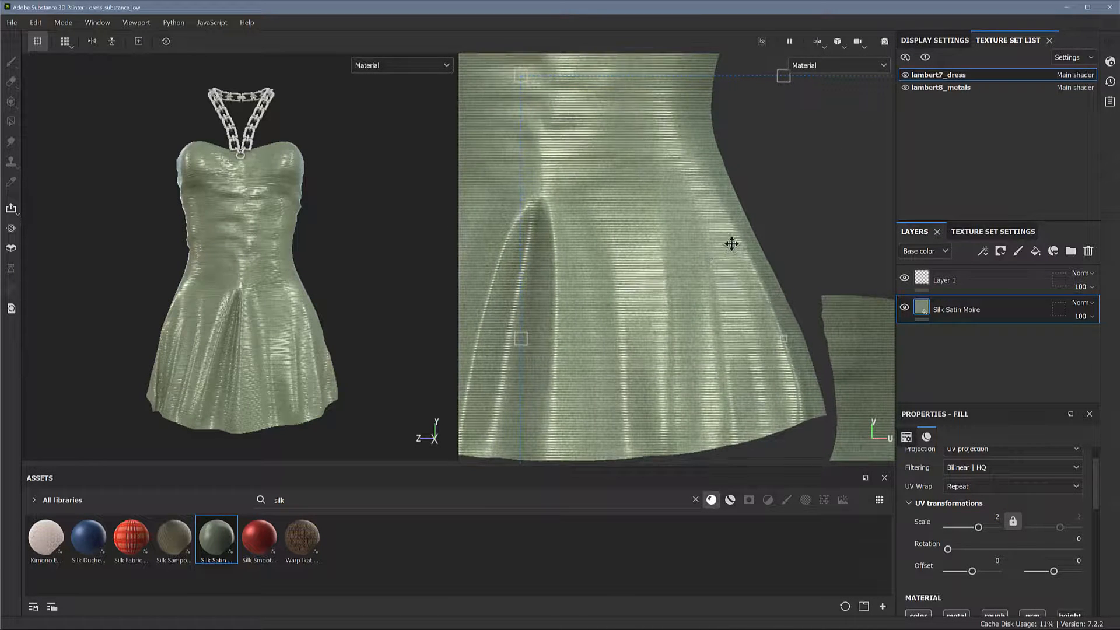
{"action": "scroll", "coordinate": [701, 211], "scroll_direction": "down", "scroll_amount": 4}
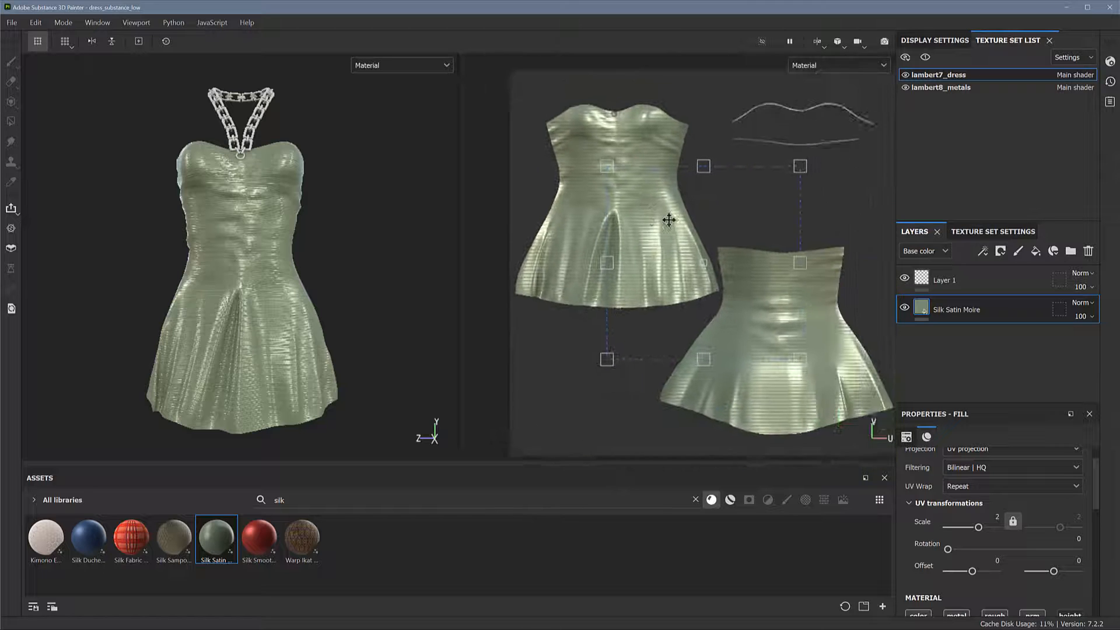
{"action": "scroll", "coordinate": [697, 243], "scroll_direction": "down", "scroll_amount": 3}
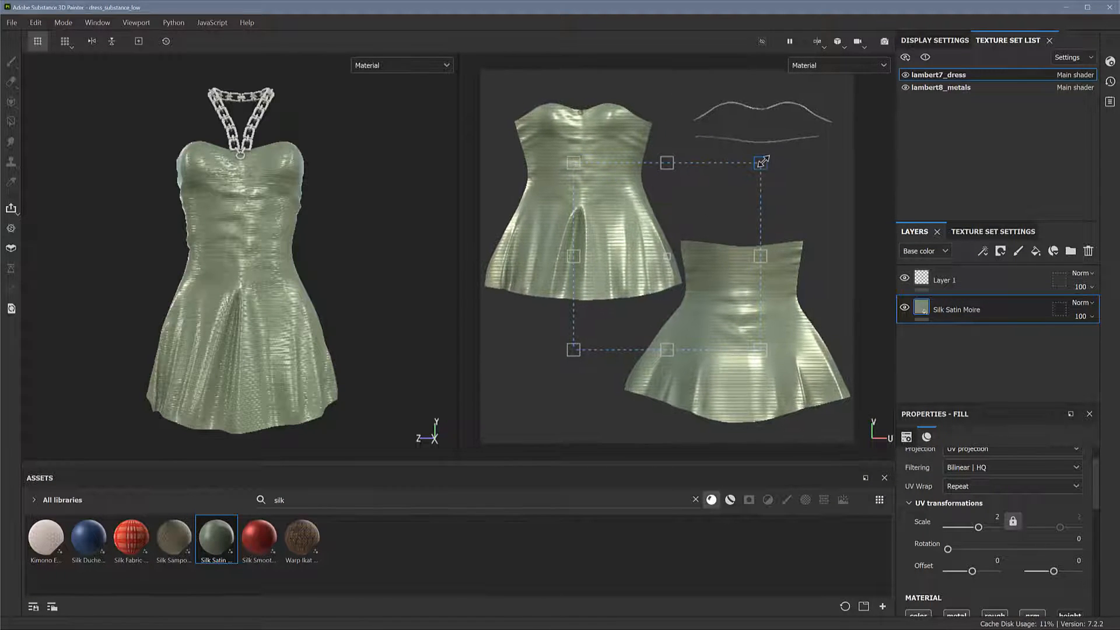
{"action": "left_click_drag", "start_coordinate": [790, 152], "coordinate": [573, 110]}
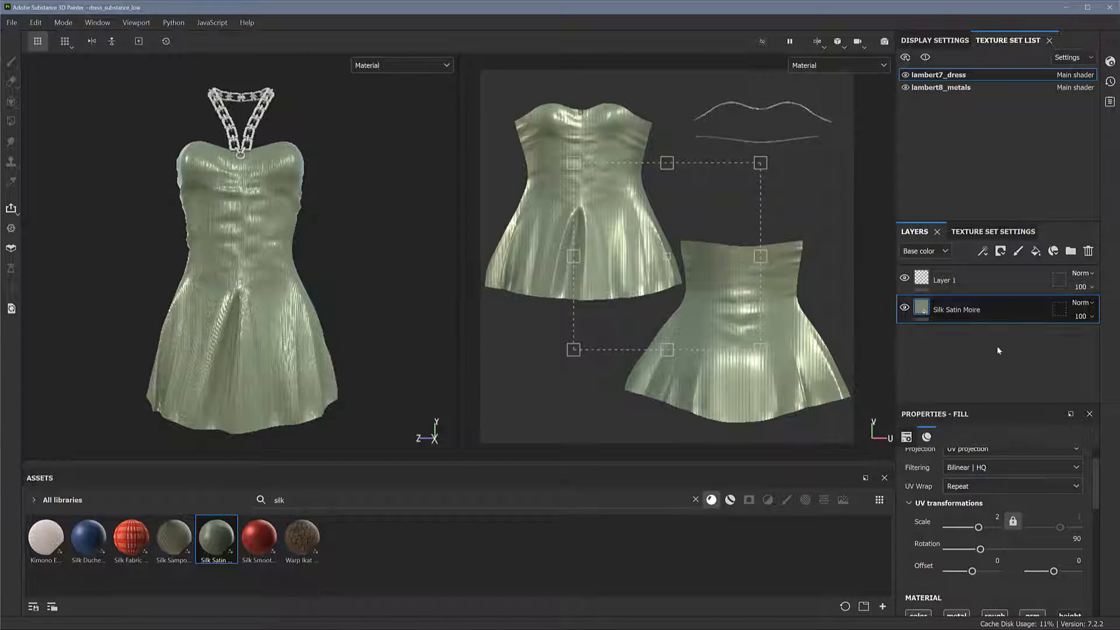
Try a UV rotation of 70.96 with a 0.05 offset on the silk fill, and restore offset 0 and rotation 90
{"action": "left_click_drag", "start_coordinate": [980, 550], "coordinate": [973, 572]}
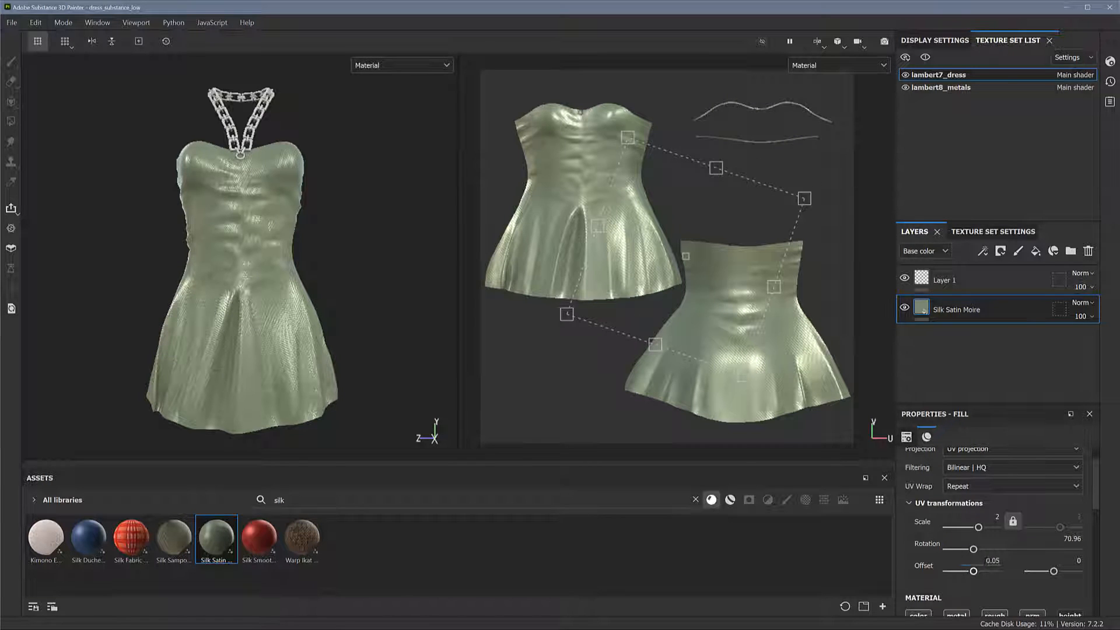
{"action": "type", "text": "0"}
{"action": "key", "text": "Return"}
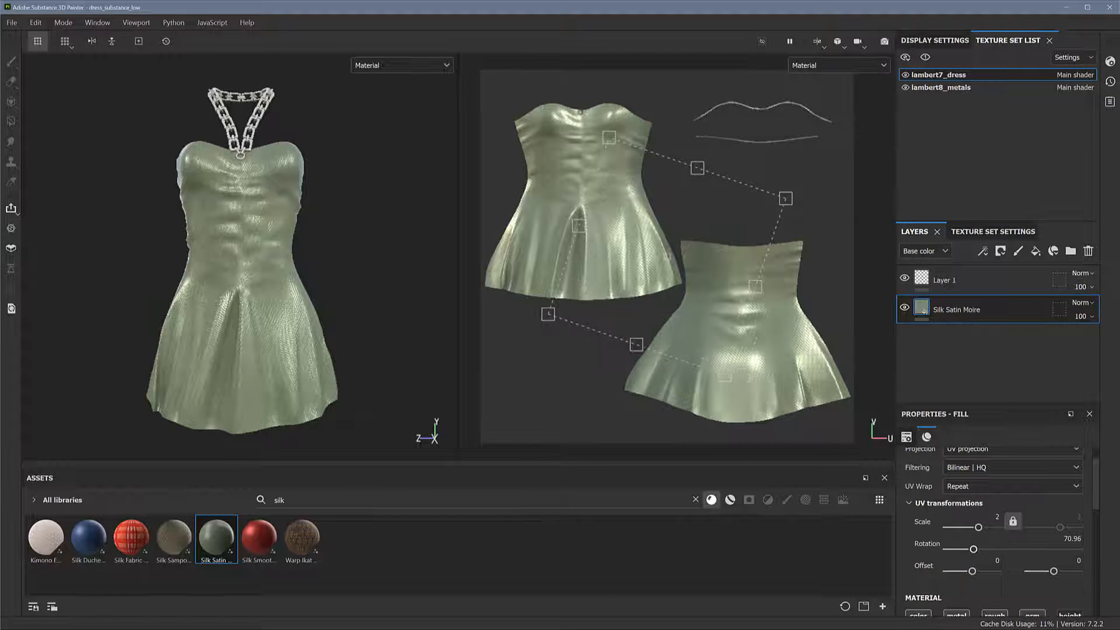
{"action": "left_click", "coordinate": [1061, 539]}
{"action": "type", "text": "90"}
{"action": "key", "text": "Return"}
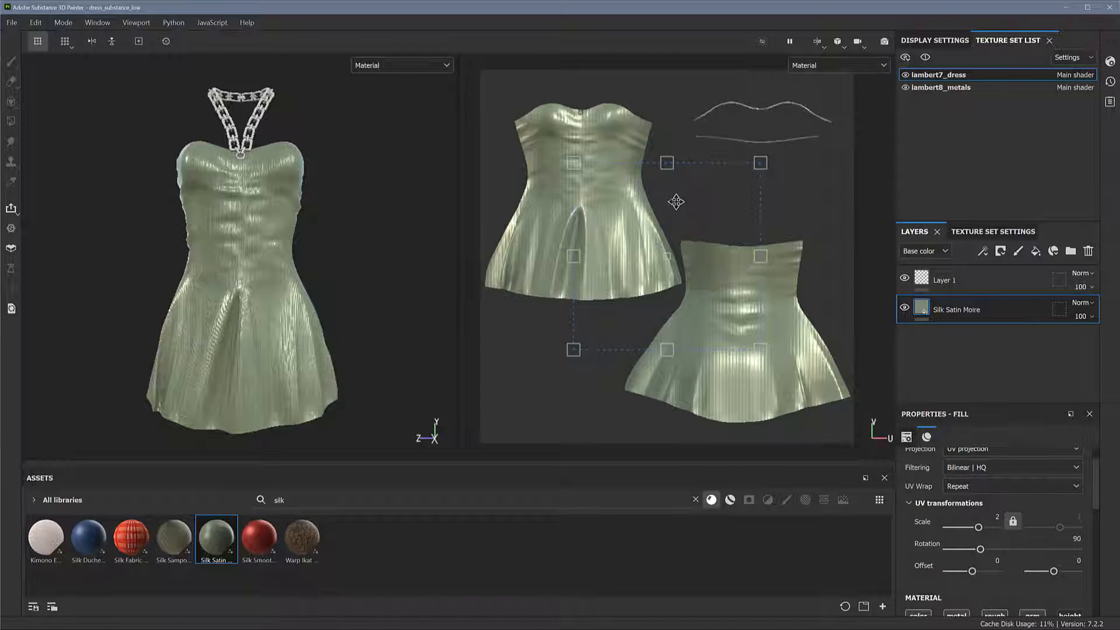
{"action": "left_click_drag", "start_coordinate": [379, 289], "coordinate": [376, 269], "text": "alt"}
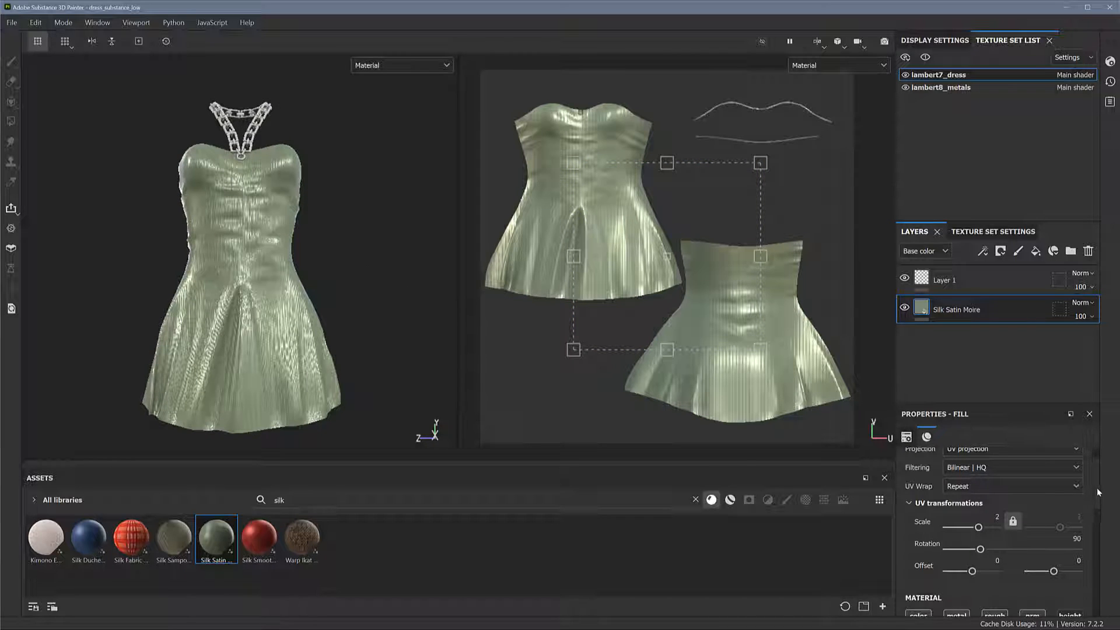
Recolour the Silk Satin Moire material to a muted teal
{"action": "left_click_drag", "start_coordinate": [1097, 490], "coordinate": [1100, 551]}
{"action": "scroll", "coordinate": [999, 504], "scroll_direction": "down", "scroll_amount": 2}
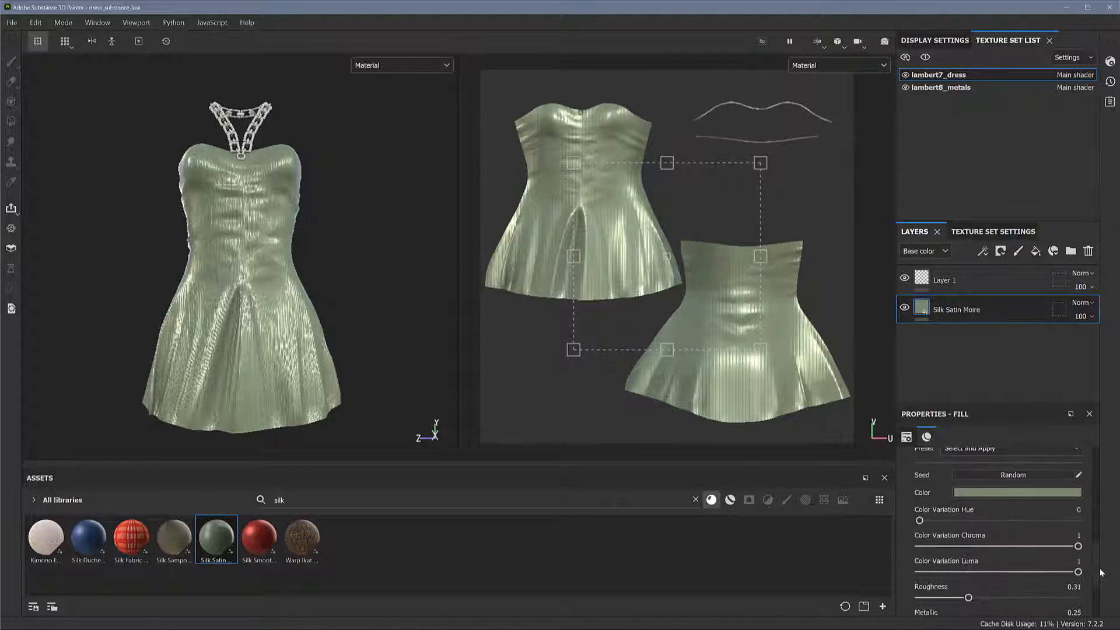
{"action": "left_click", "coordinate": [1018, 497]}
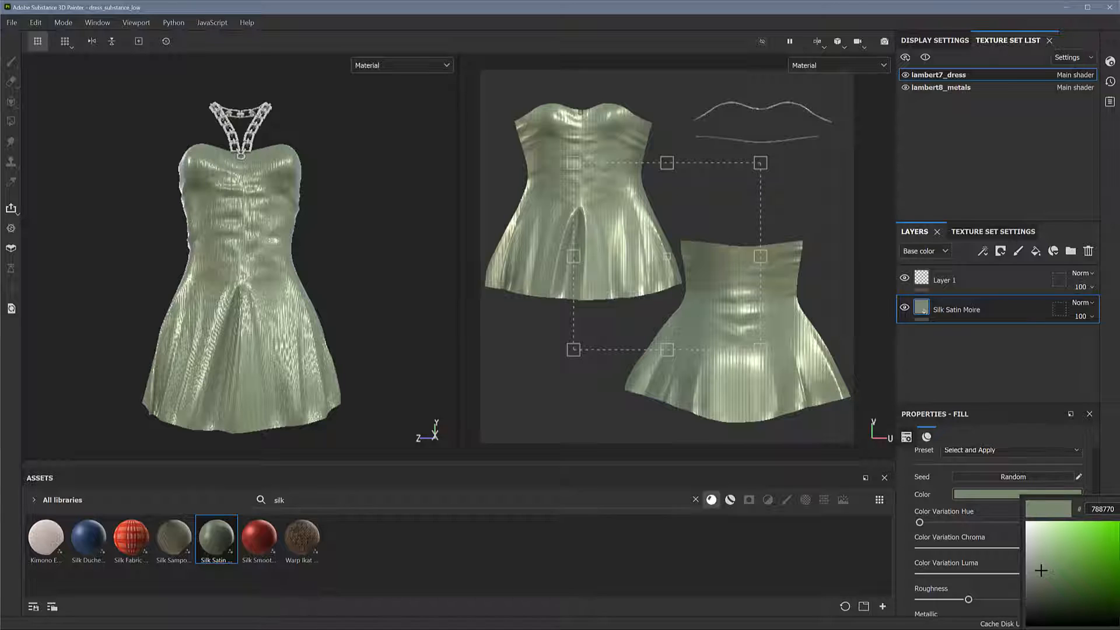
{"action": "left_click_drag", "start_coordinate": [1119, 551], "coordinate": [1119, 574]}
{"action": "left_click_drag", "start_coordinate": [1042, 571], "coordinate": [1053, 567]}
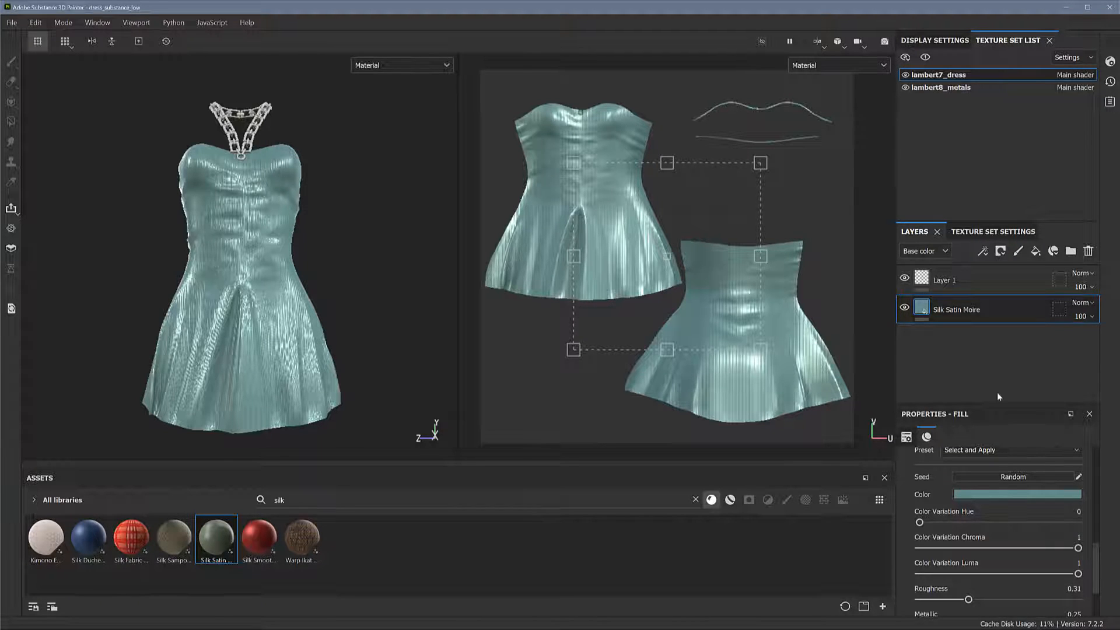
Set the silk's metallic value to 0.44, and try a colour variation hue of 73.99 before bringing it back close to zero
{"action": "scroll", "coordinate": [1095, 570], "scroll_direction": "down", "scroll_amount": 3}
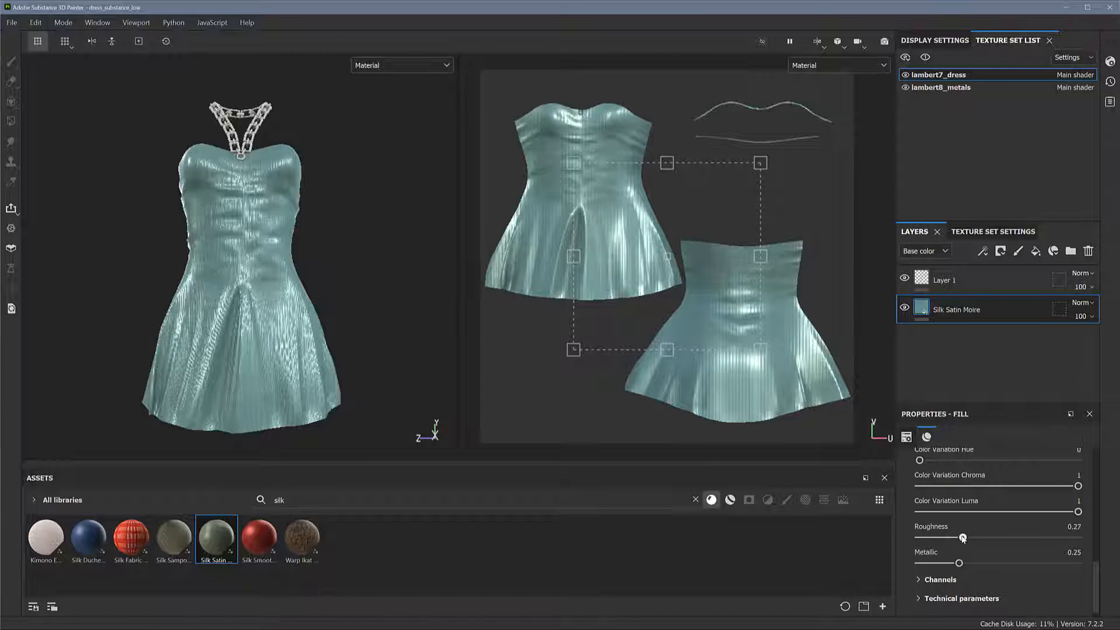
{"action": "mouse_move", "coordinate": [963, 537]}
{"action": "left_mouse_down"}
{"action": "mouse_move", "coordinate": [990, 537]}
{"action": "mouse_move", "coordinate": [963, 537]}
{"action": "mouse_move", "coordinate": [977, 537]}
{"action": "mouse_move", "coordinate": [948, 563]}
{"action": "mouse_move", "coordinate": [1055, 563]}
{"action": "mouse_move", "coordinate": [990, 562]}
{"action": "left_mouse_up"}
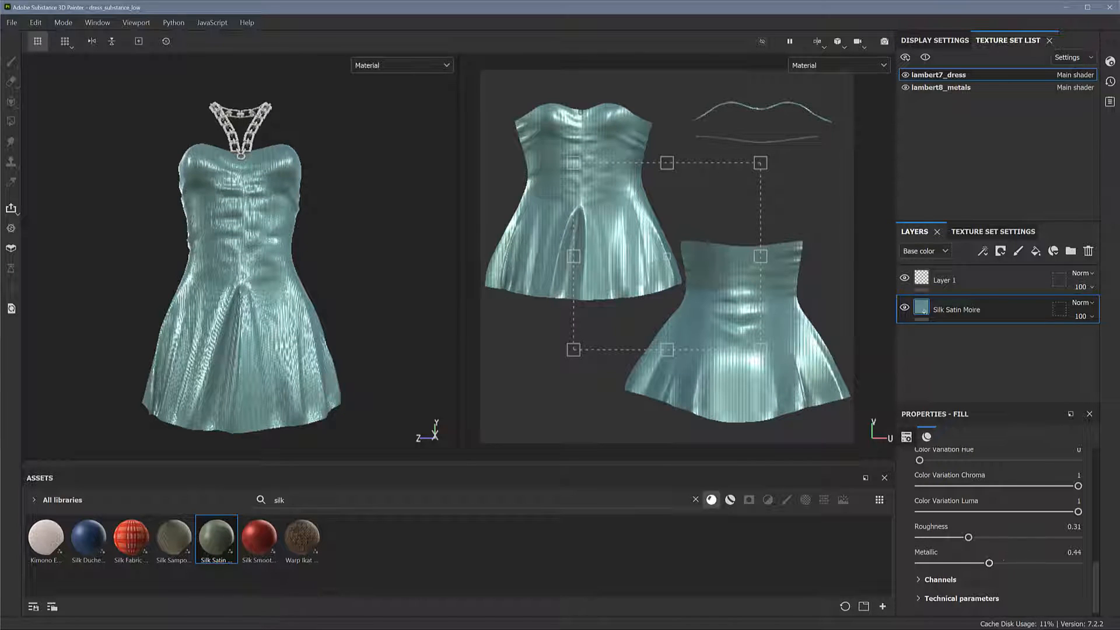
{"action": "left_click_drag", "start_coordinate": [1097, 575], "coordinate": [1097, 543]}
{"action": "left_click_drag", "start_coordinate": [921, 557], "coordinate": [952, 558]}
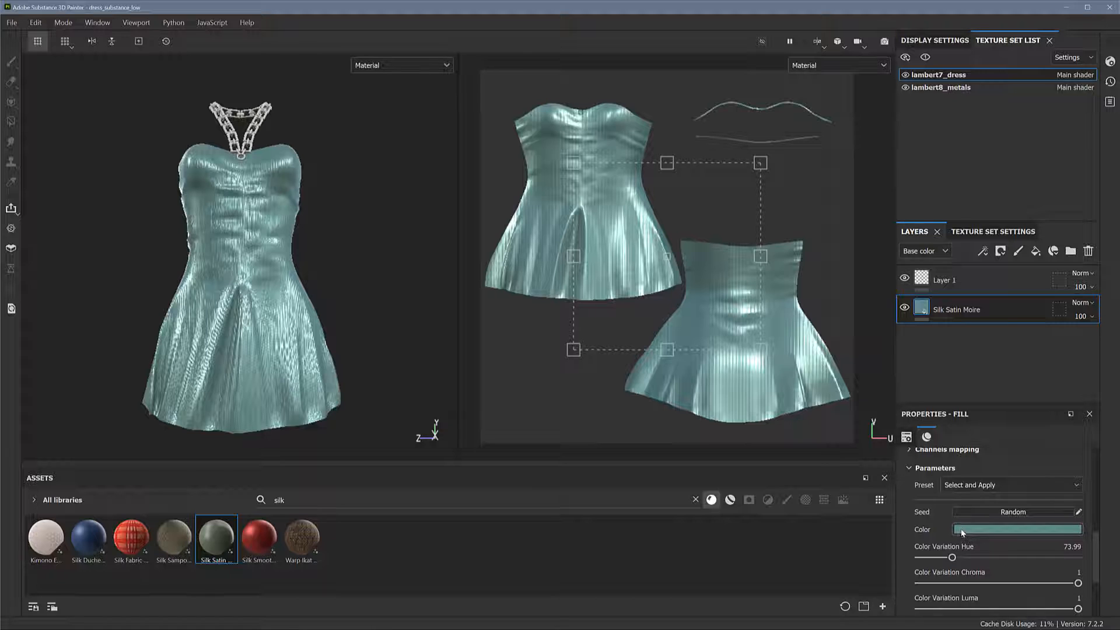
{"action": "left_click_drag", "start_coordinate": [953, 558], "coordinate": [922, 557]}
Try the FineGrey, Artichoke, Olive and Camel colour presets on the Silk Satin Moire material
{"action": "left_click_drag", "start_coordinate": [1096, 553], "coordinate": [1095, 526]}
{"action": "left_click", "coordinate": [1053, 567]}
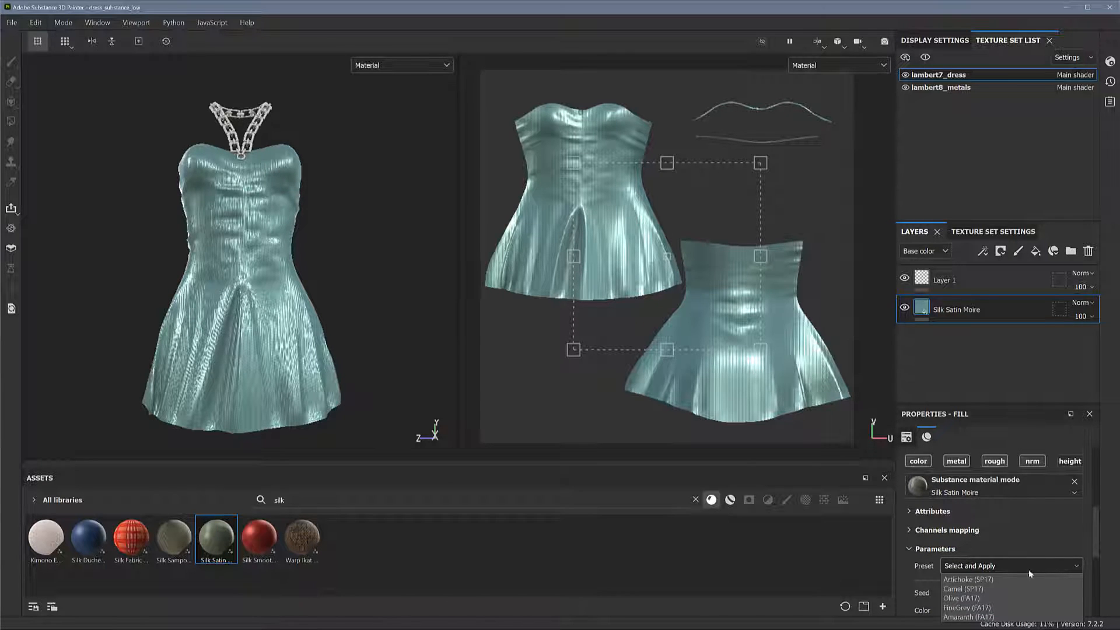
{"action": "left_click", "coordinate": [966, 609]}
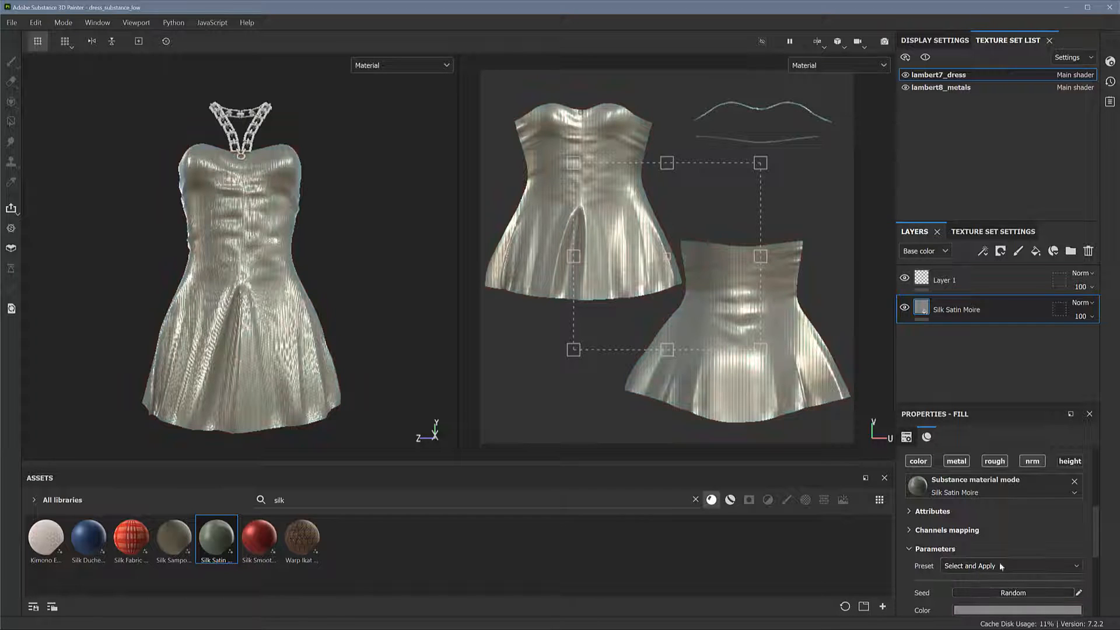
{"action": "left_click", "coordinate": [1001, 567]}
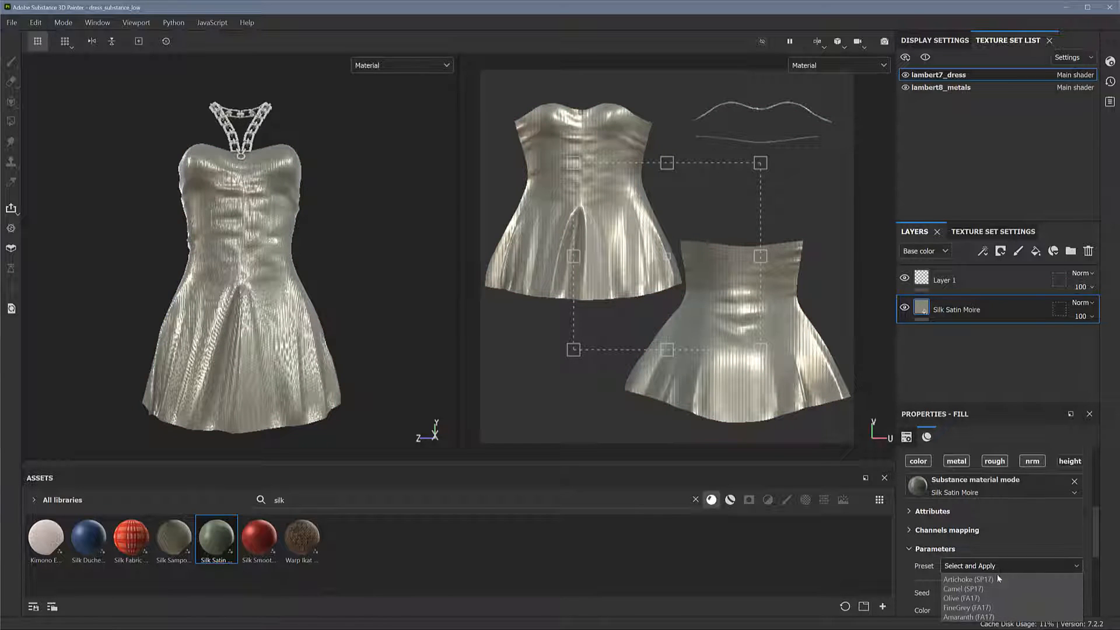
{"action": "left_click", "coordinate": [993, 579]}
{"action": "left_click", "coordinate": [1001, 565]}
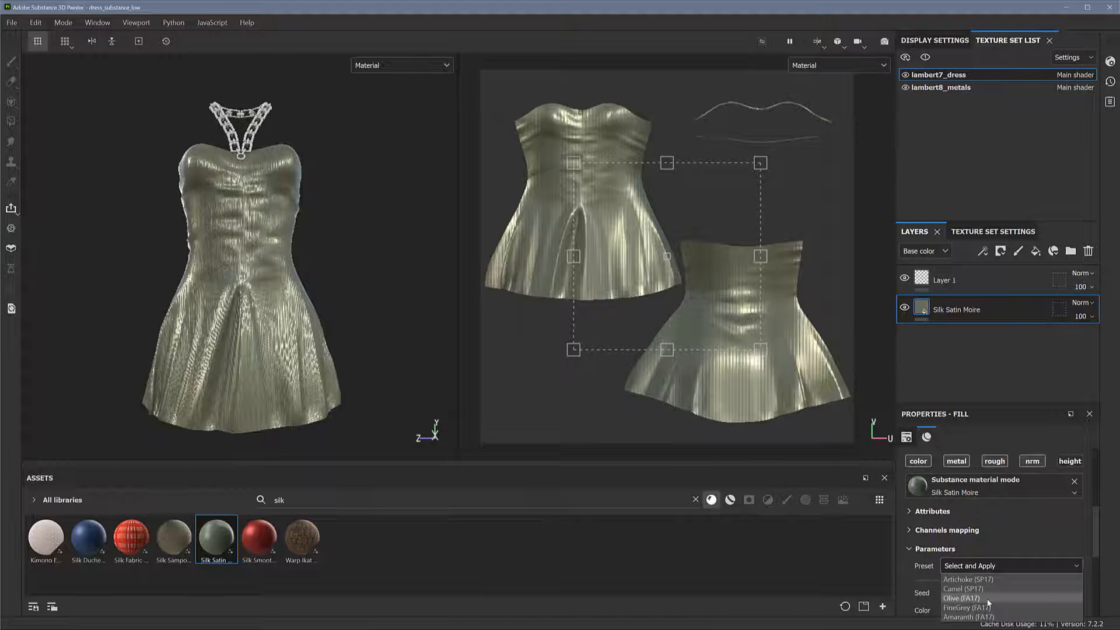
{"action": "left_click", "coordinate": [987, 601]}
{"action": "left_click", "coordinate": [993, 567]}
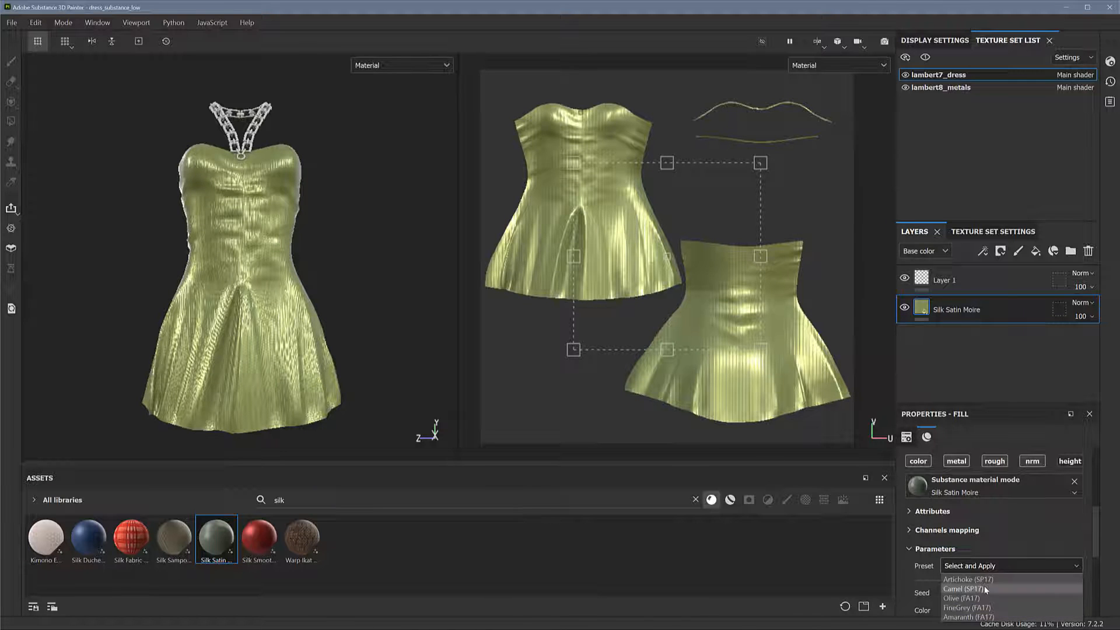
{"action": "left_click", "coordinate": [984, 587]}
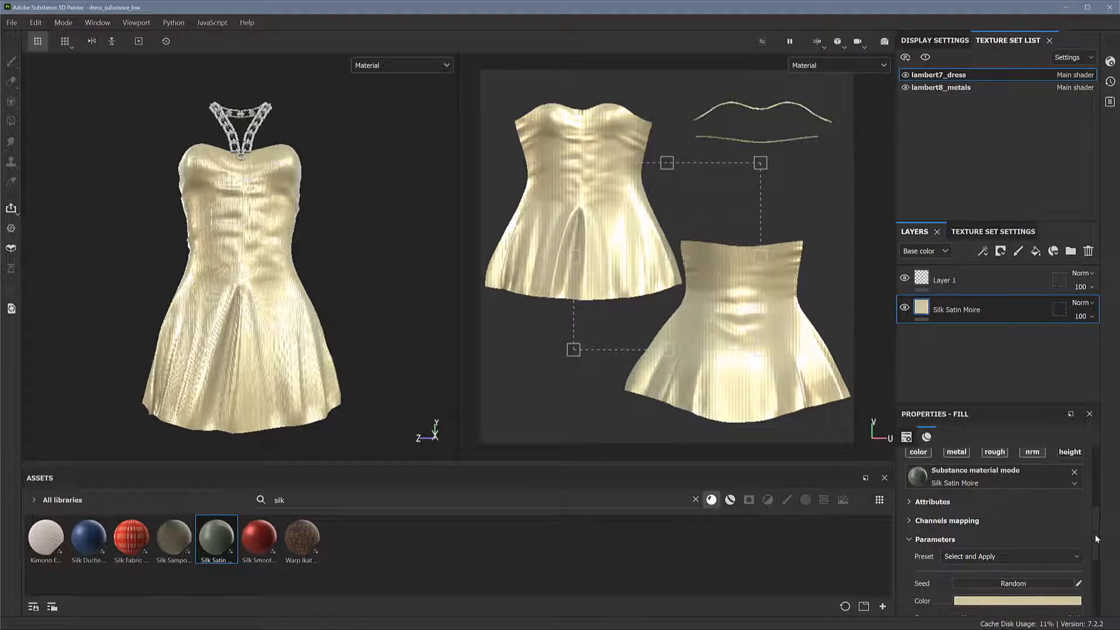
Change the colour parameter of the Silk Satin Moire fill to a darker, greyish teal
{"action": "scroll", "coordinate": [1097, 532], "scroll_direction": "down", "scroll_amount": 3}
{"action": "left_click", "coordinate": [1029, 516]}
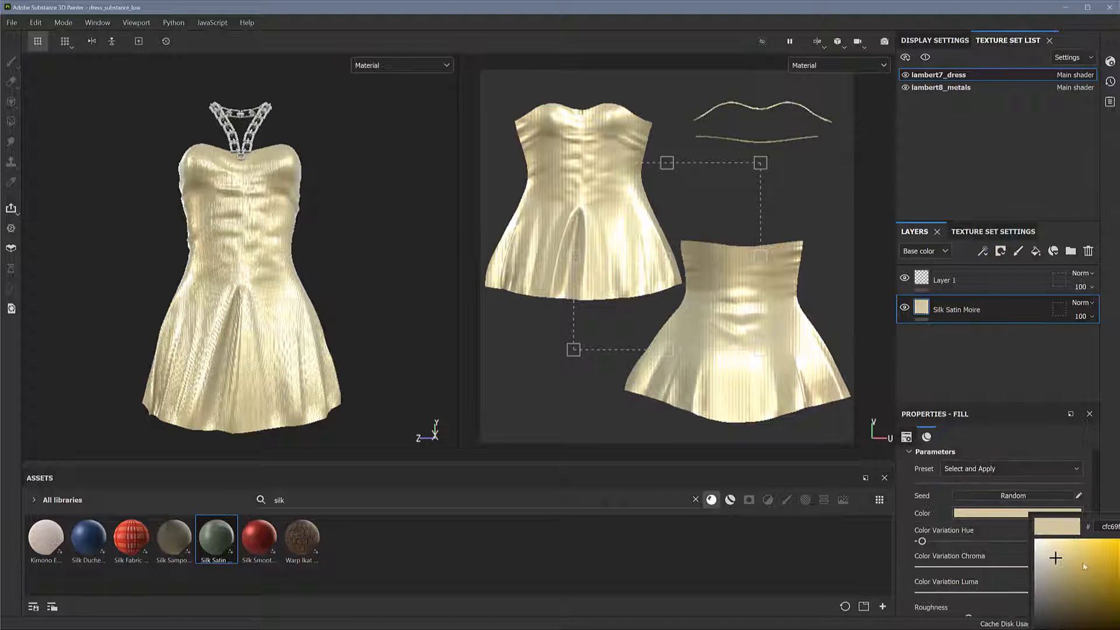
{"action": "mouse_move", "coordinate": [1119, 553]}
{"action": "left_mouse_down"}
{"action": "mouse_move", "coordinate": [1119, 597]}
{"action": "mouse_move", "coordinate": [1119, 570]}
{"action": "left_mouse_up"}
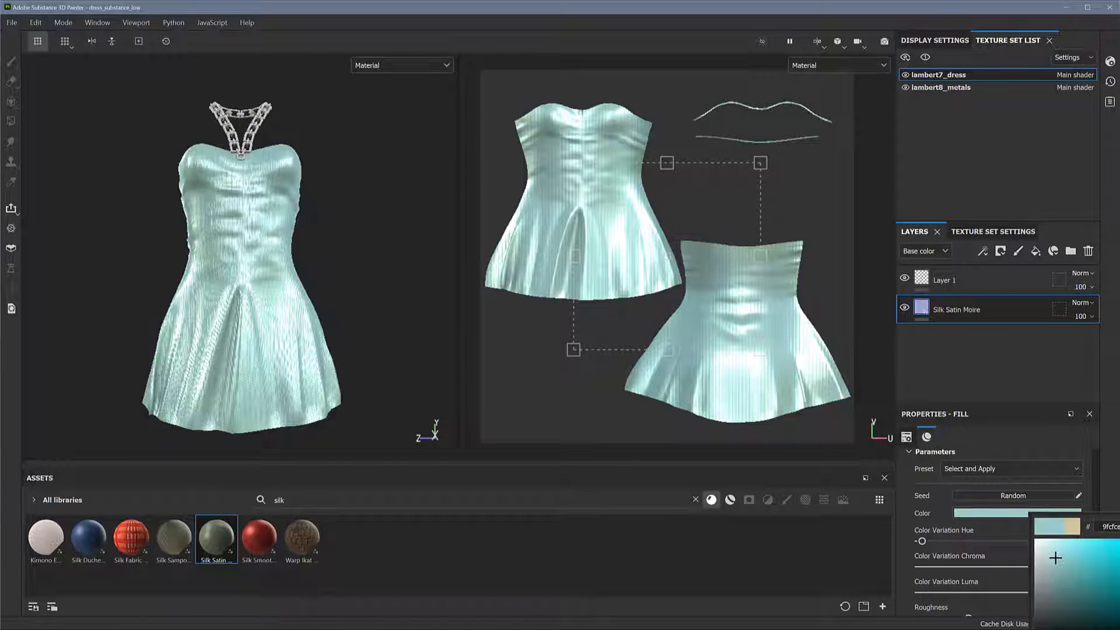
{"action": "left_click", "coordinate": [1073, 550]}
{"action": "left_click_drag", "start_coordinate": [1077, 567], "coordinate": [1059, 593]}
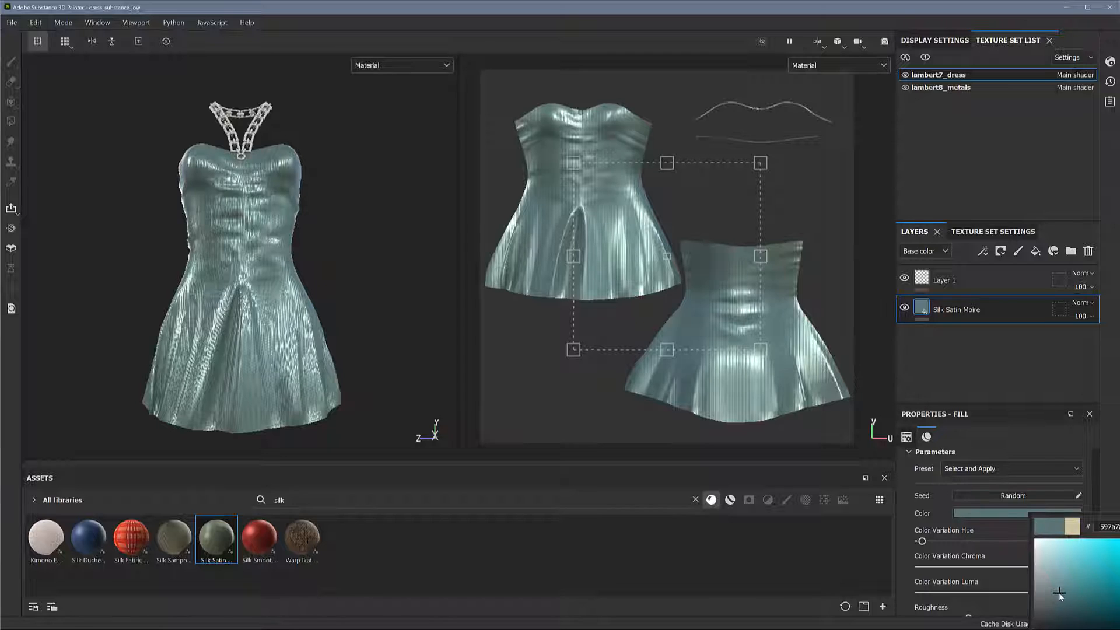
{"action": "left_click", "coordinate": [951, 337]}
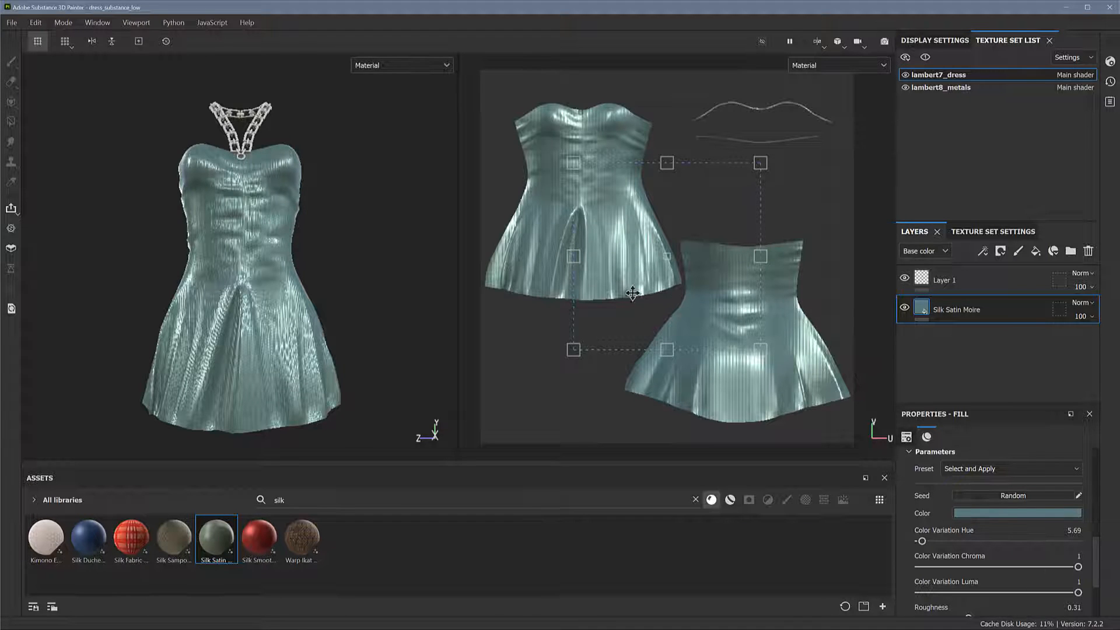
{"action": "mouse_move", "coordinate": [358, 282]}
{"action": "left_mouse_down", "text": "alt"}
{"action": "mouse_move", "coordinate": [373, 292]}
{"action": "mouse_move", "coordinate": [339, 283]}
{"action": "mouse_move", "coordinate": [346, 288]}
{"action": "left_mouse_up", "text": "alt"}
{"action": "right_click_drag", "start_coordinate": [349, 288], "coordinate": [364, 289], "text": "alt"}
{"action": "left_click_drag", "start_coordinate": [344, 288], "coordinate": [384, 281], "text": "alt"}
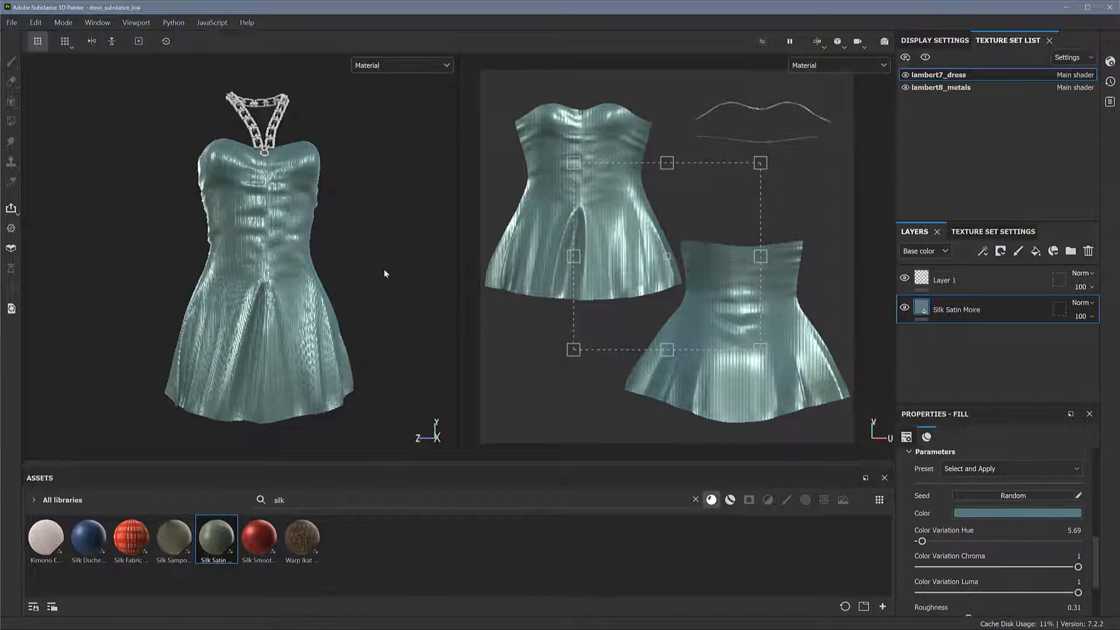
{"action": "left_click_drag", "start_coordinate": [379, 263], "coordinate": [371, 257], "text": "alt"}
{"action": "mouse_move", "coordinate": [365, 257]}
{"action": "right_mouse_down", "text": "alt"}
{"action": "mouse_move", "coordinate": [341, 253]}
{"action": "mouse_move", "coordinate": [359, 262]}
{"action": "right_mouse_up", "text": "alt"}
{"action": "mouse_move", "coordinate": [360, 262]}
{"action": "left_mouse_down", "text": "alt"}
{"action": "mouse_move", "coordinate": [388, 276]}
{"action": "mouse_move", "coordinate": [387, 264]}
{"action": "mouse_move", "coordinate": [355, 260]}
{"action": "mouse_move", "coordinate": [370, 255]}
{"action": "left_mouse_up", "text": "alt"}
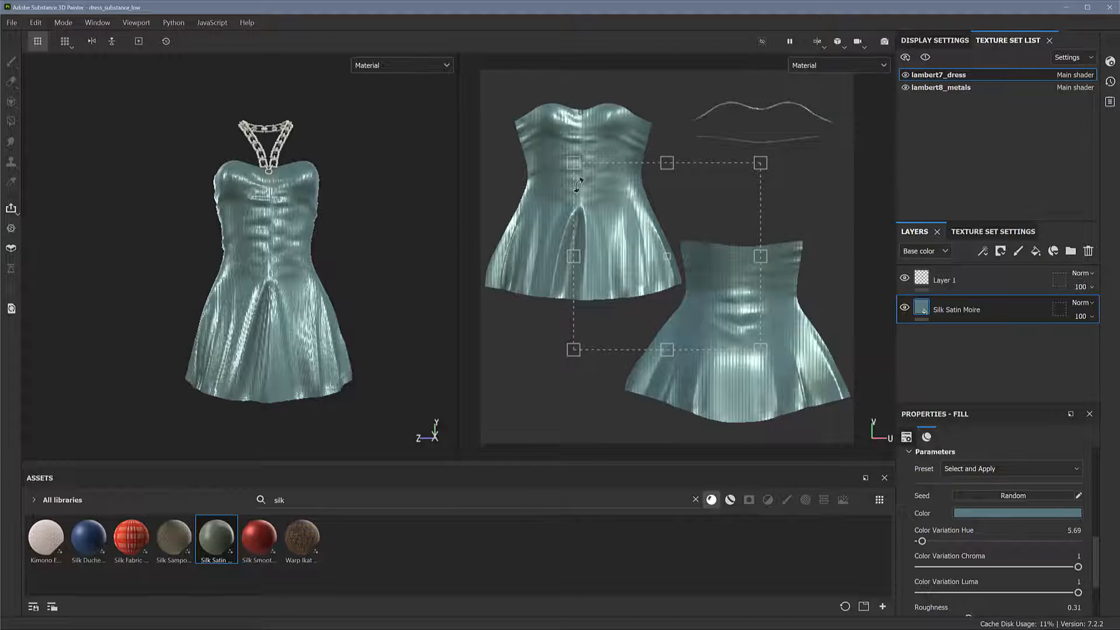
In the mesh map baking settings, stop using the low poly mesh as high poly and load dress_high.fbx as the high definition mesh
{"action": "left_click", "coordinate": [988, 232]}
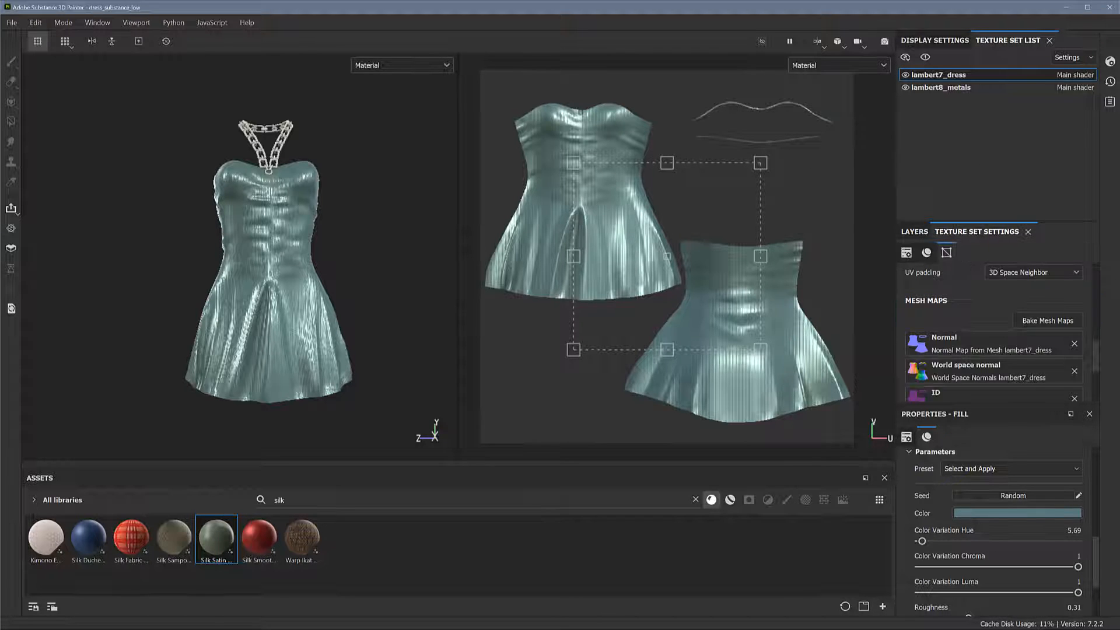
{"action": "scroll", "coordinate": [1095, 354], "scroll_direction": "down", "scroll_amount": 1}
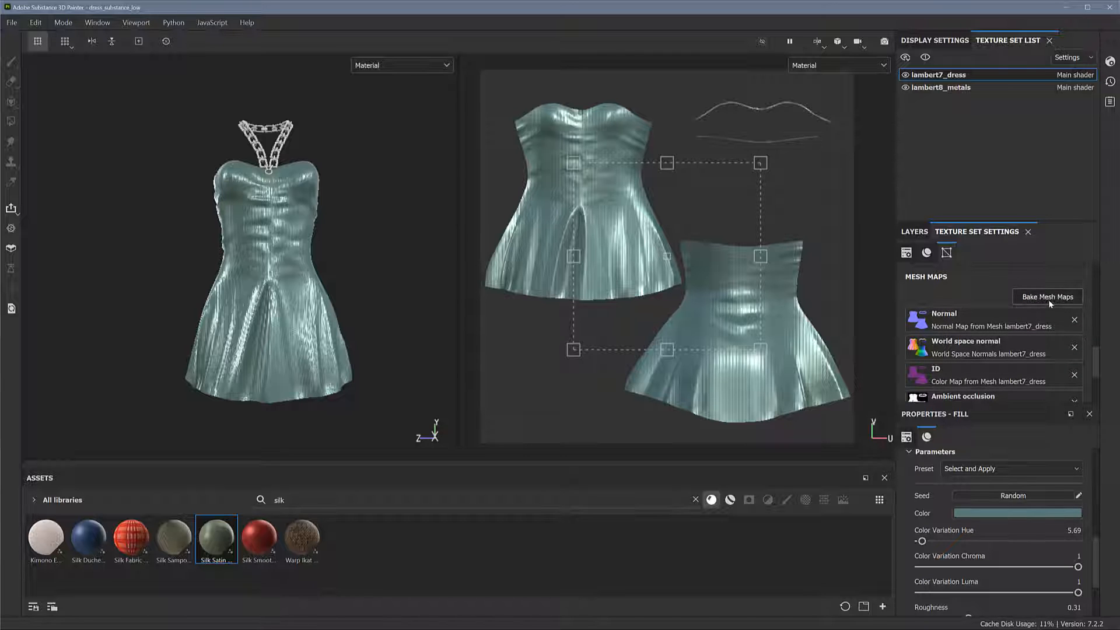
{"action": "left_click", "coordinate": [1048, 299]}
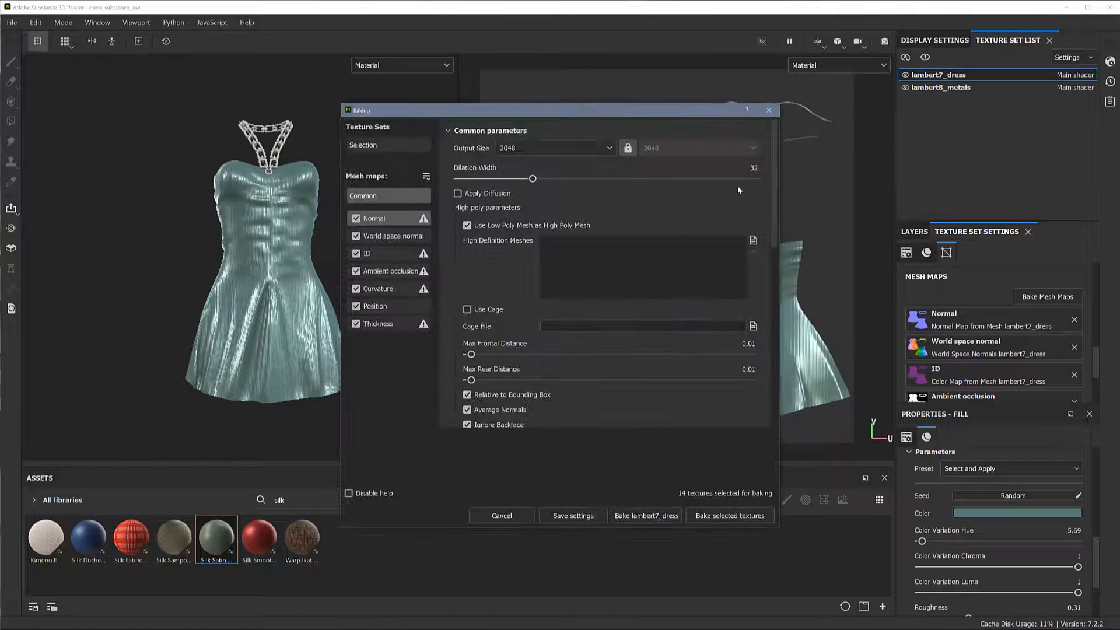
{"action": "left_click", "coordinate": [467, 225]}
{"action": "left_click", "coordinate": [753, 240]}
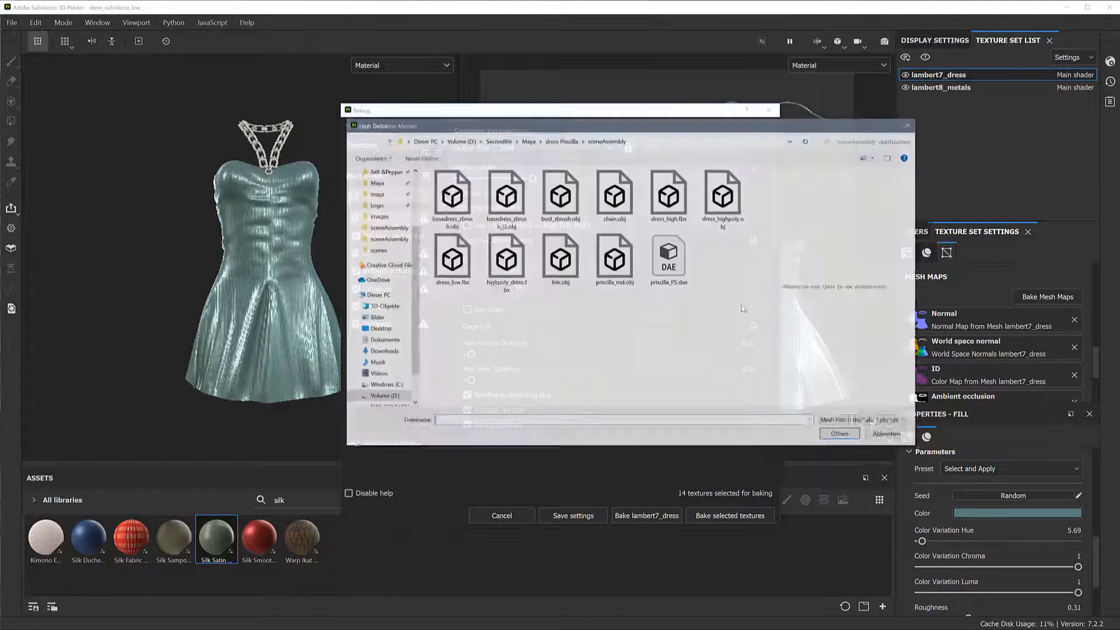
{"action": "left_click", "coordinate": [669, 196]}
{"action": "left_click", "coordinate": [842, 435]}
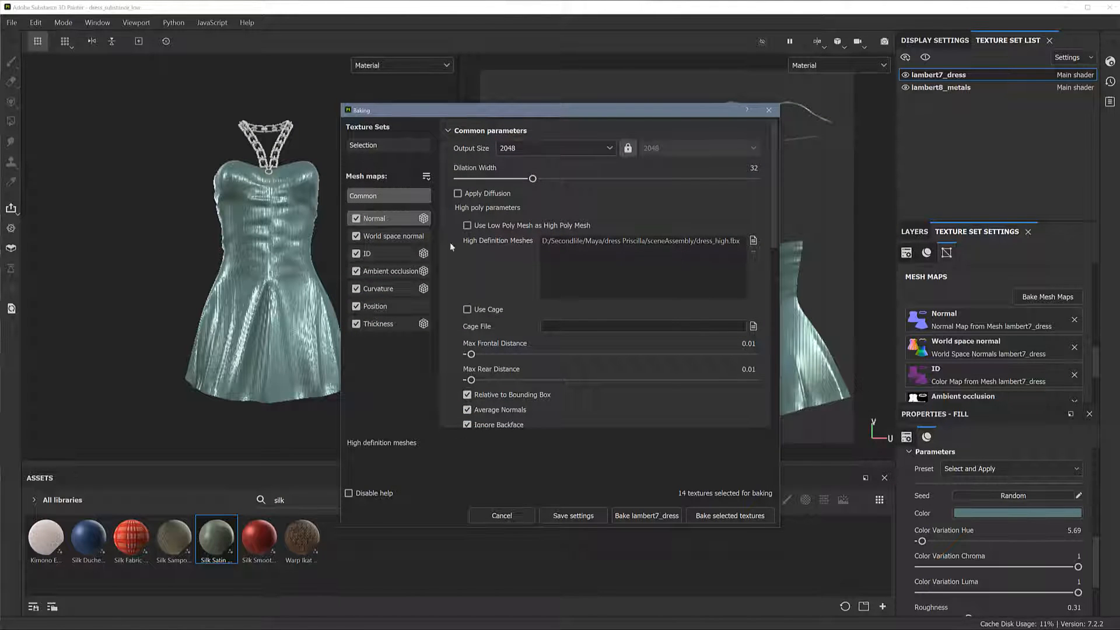
Bake the selected mesh maps for both the dress and metals texture sets, keeping the remaining common bake parameters
{"action": "scroll", "coordinate": [775, 254], "scroll_direction": "down", "scroll_amount": 1}
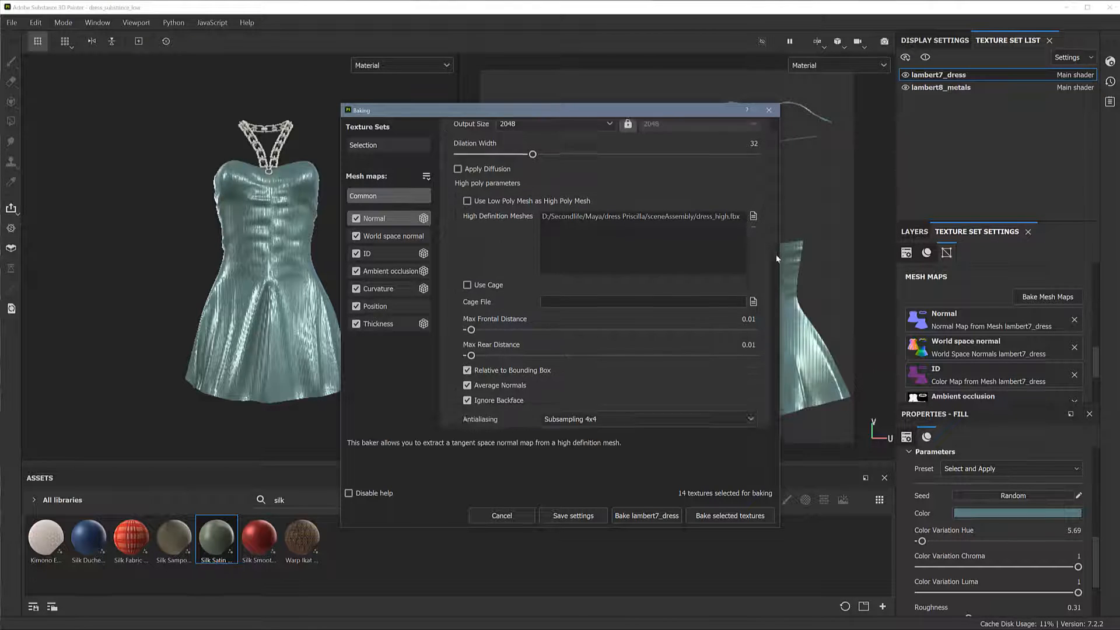
{"action": "scroll", "coordinate": [775, 256], "scroll_direction": "down", "scroll_amount": 5}
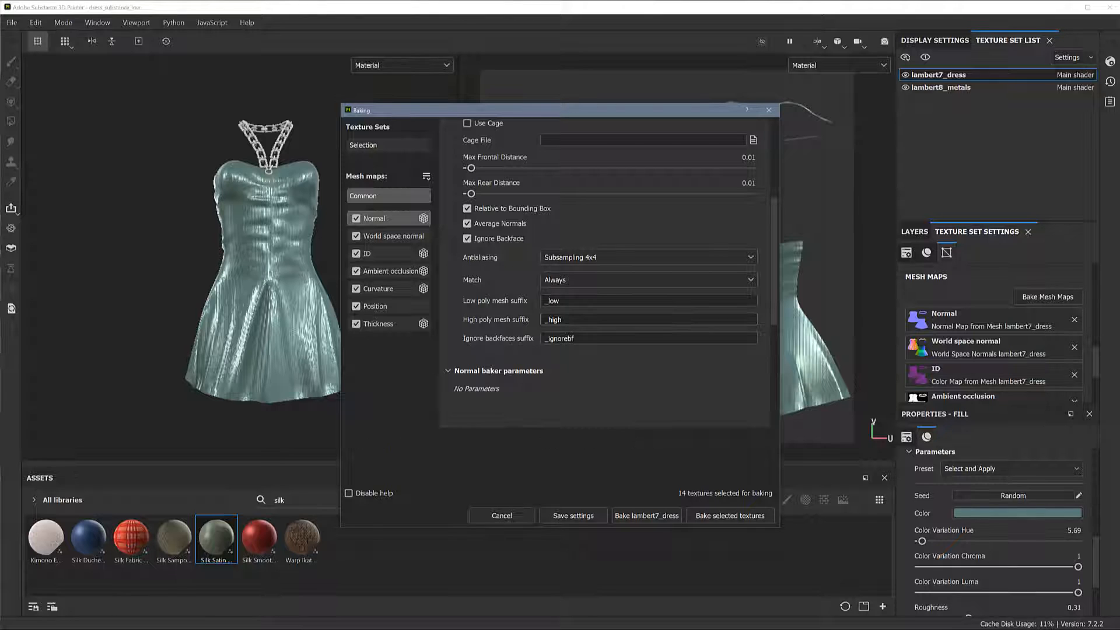
{"action": "left_click", "coordinate": [729, 516]}
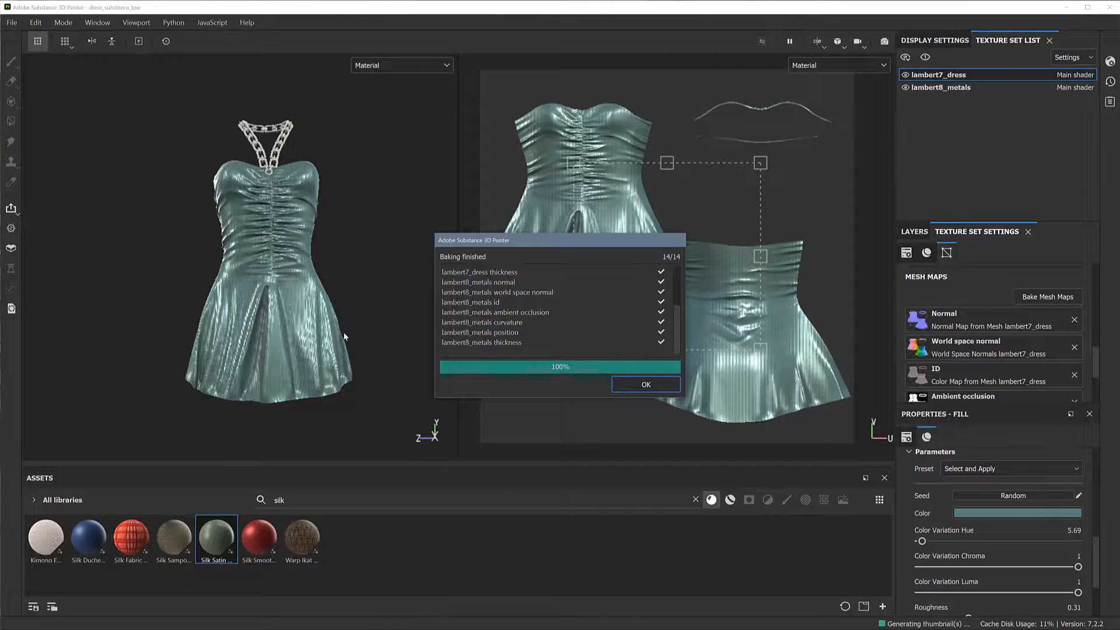
{"action": "left_click", "coordinate": [650, 386]}
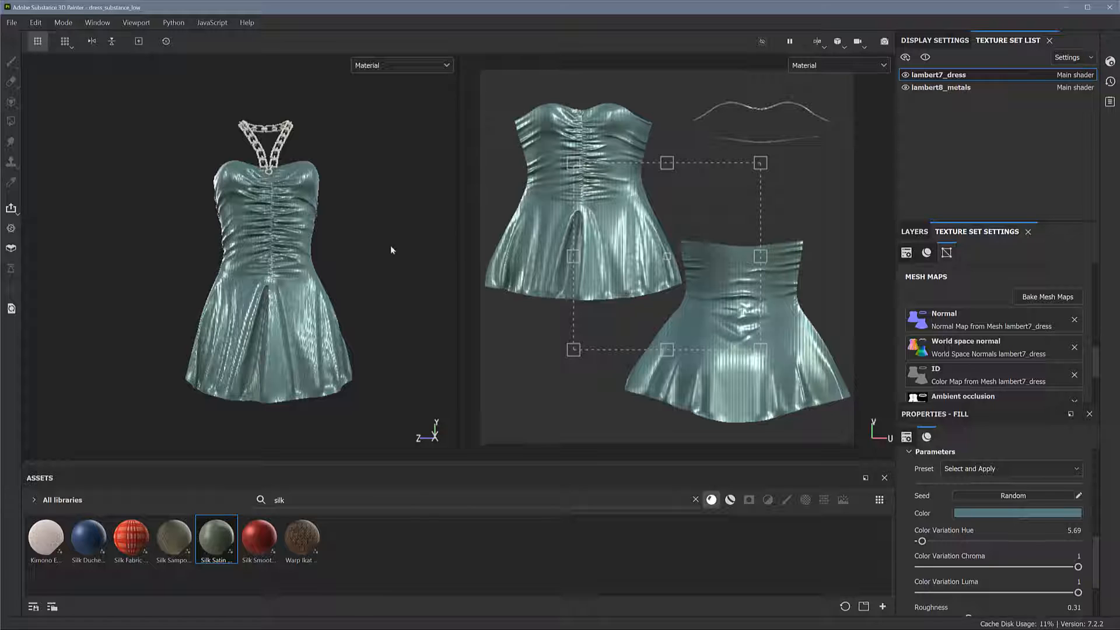
{"action": "left_click_drag", "start_coordinate": [393, 288], "coordinate": [290, 280], "text": "alt"}
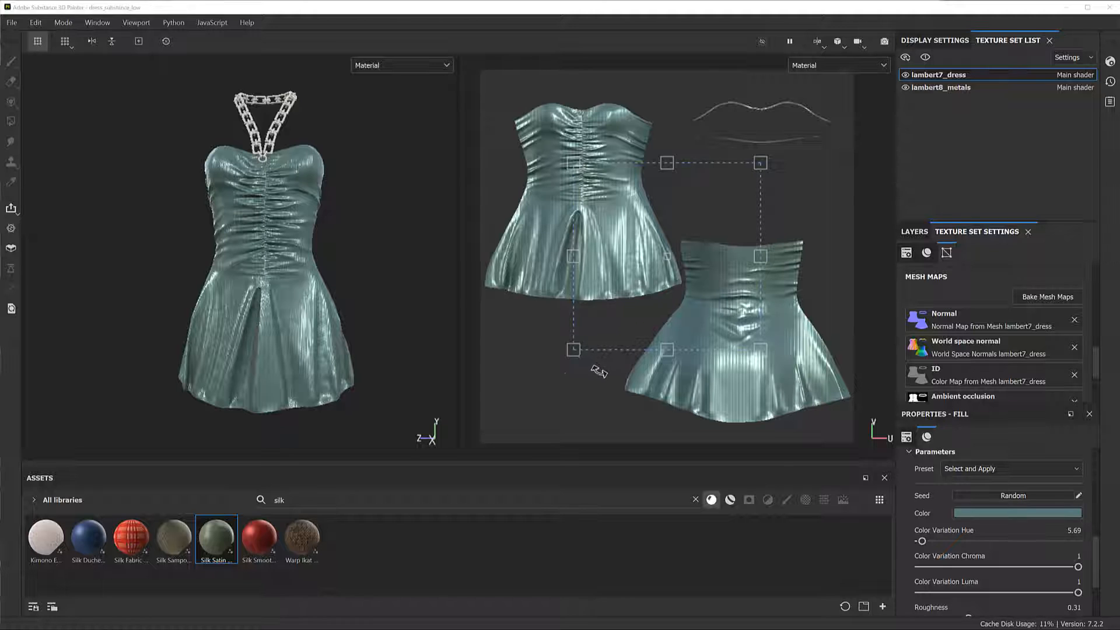
{"action": "left_click_drag", "start_coordinate": [567, 382], "coordinate": [574, 378], "text": "alt"}
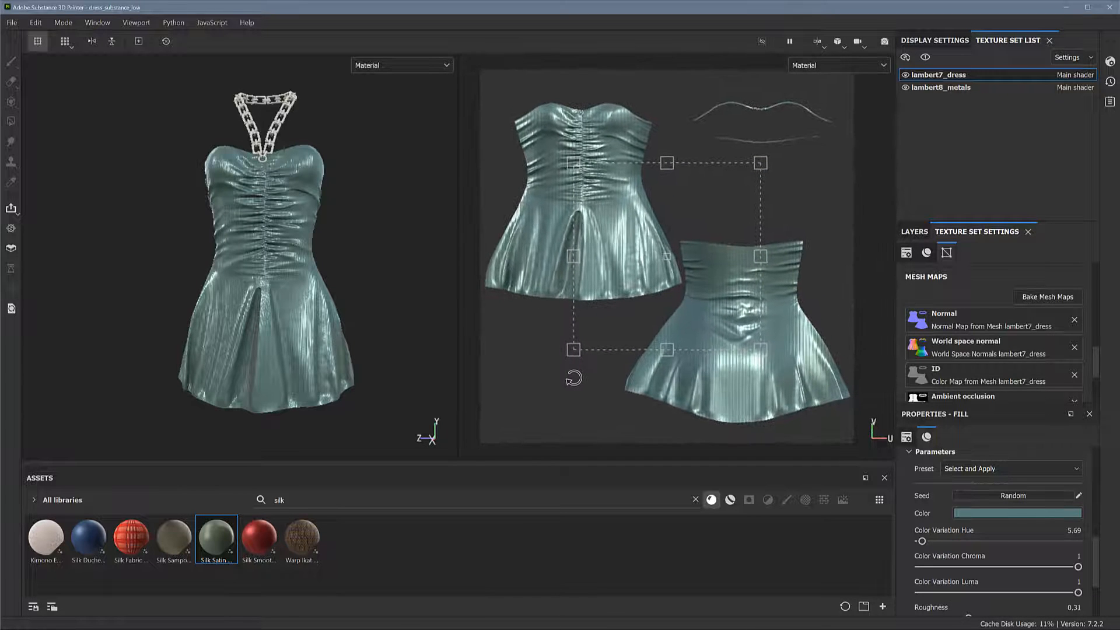
{"action": "mouse_move", "coordinate": [809, 202]}
{"action": "right_mouse_down", "text": "alt"}
{"action": "mouse_move", "coordinate": [803, 195]}
{"action": "mouse_move", "coordinate": [828, 205]}
{"action": "right_mouse_up", "text": "alt"}
{"action": "middle_click_drag", "start_coordinate": [808, 200], "coordinate": [808, 204], "text": "alt"}
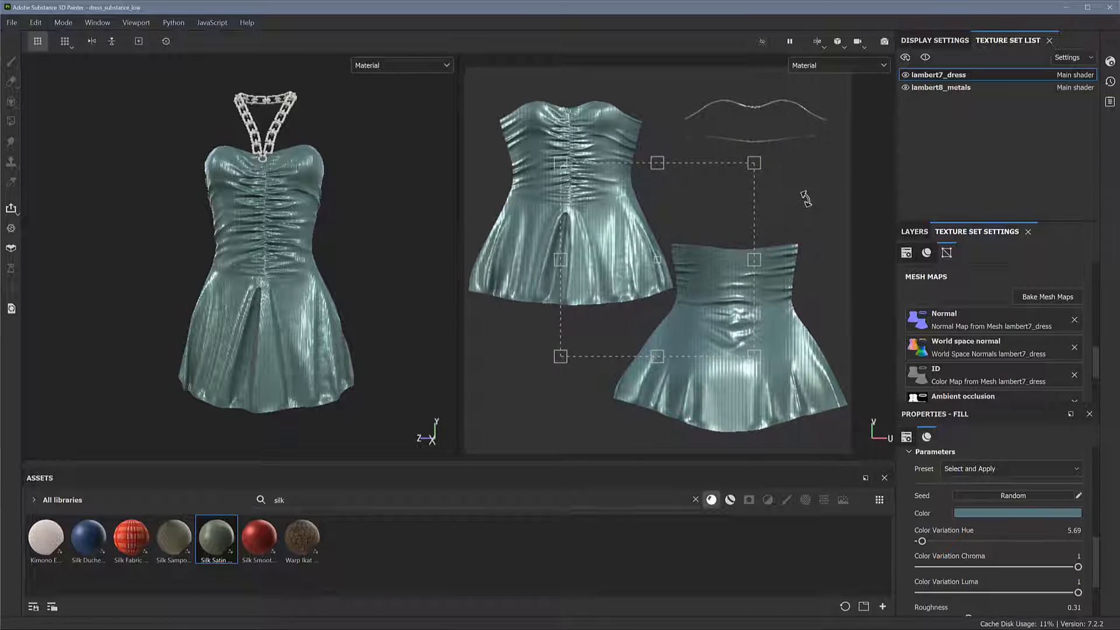
Delete the empty Layer 1 from the dress's layer stack and add a fill layer above Silk Satin Moire
{"action": "left_click", "coordinate": [914, 232]}
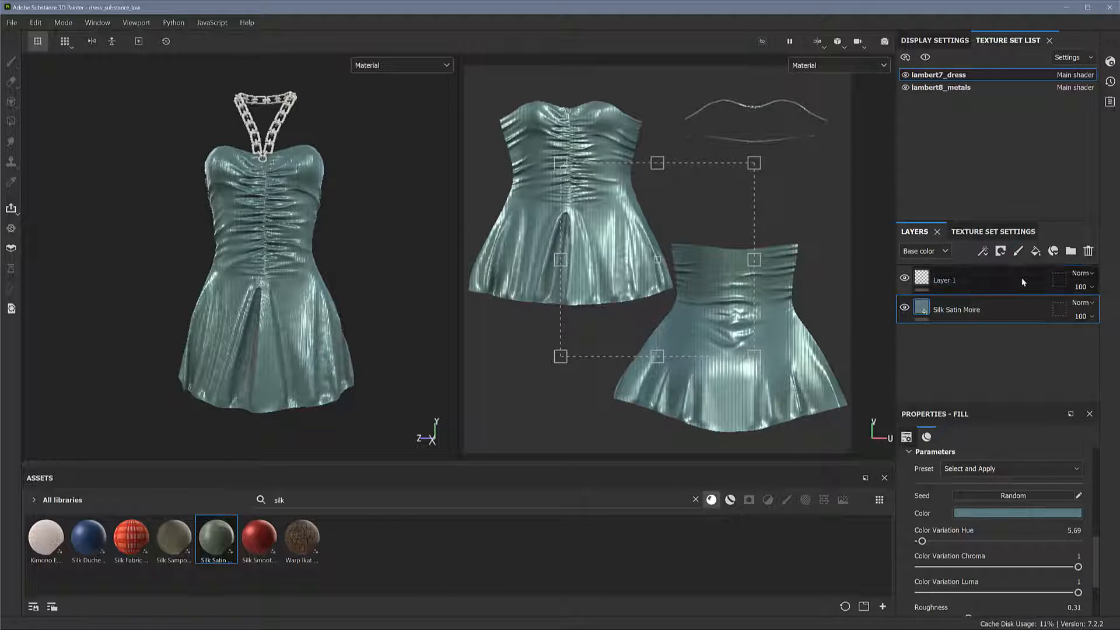
{"action": "left_click", "coordinate": [1004, 290]}
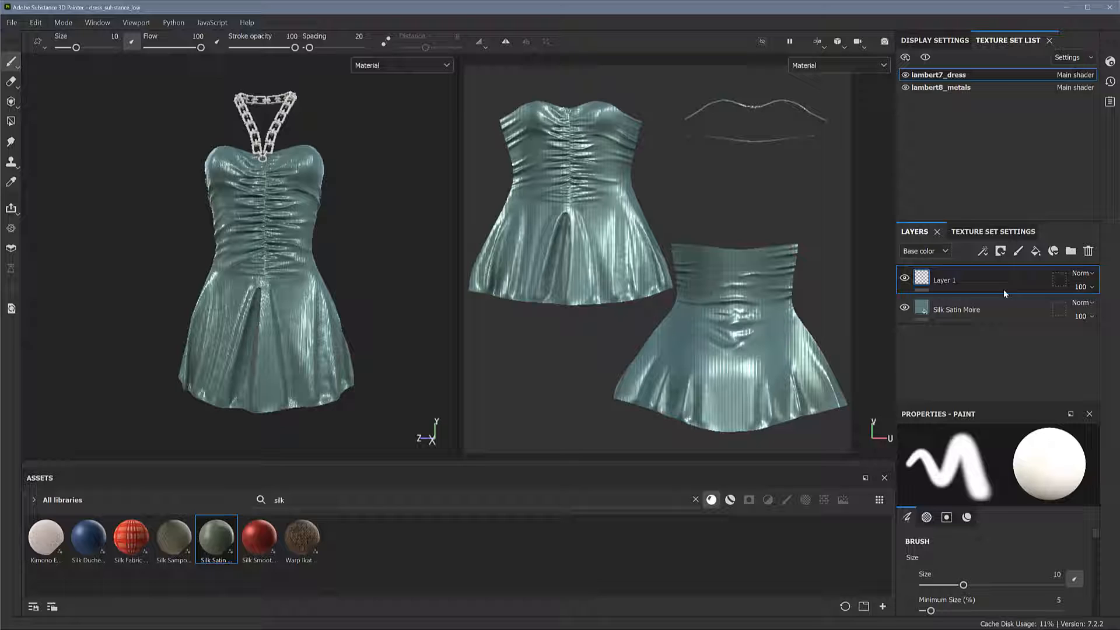
{"action": "left_click", "coordinate": [1088, 250]}
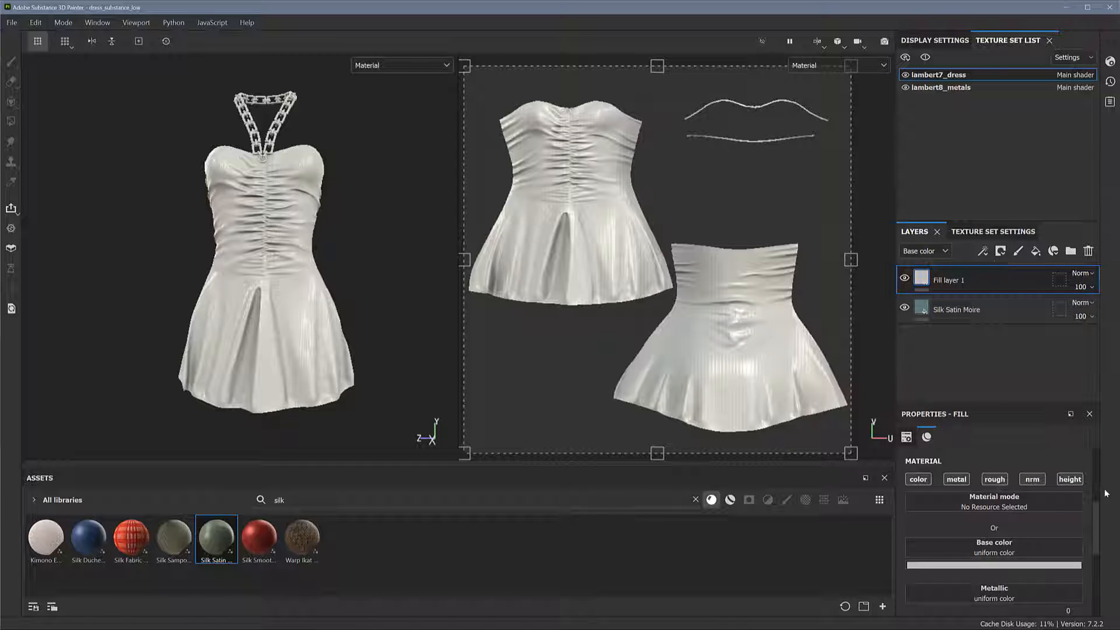
Restrict Fill layer 1 to its colour channel by disabling metal, rough, nrm and height, and toggle its visibility to compare it with the silk beneath
{"action": "scroll", "coordinate": [1095, 524], "scroll_direction": "down", "scroll_amount": 1}
{"action": "scroll", "coordinate": [1095, 523], "scroll_direction": "down", "scroll_amount": 1}
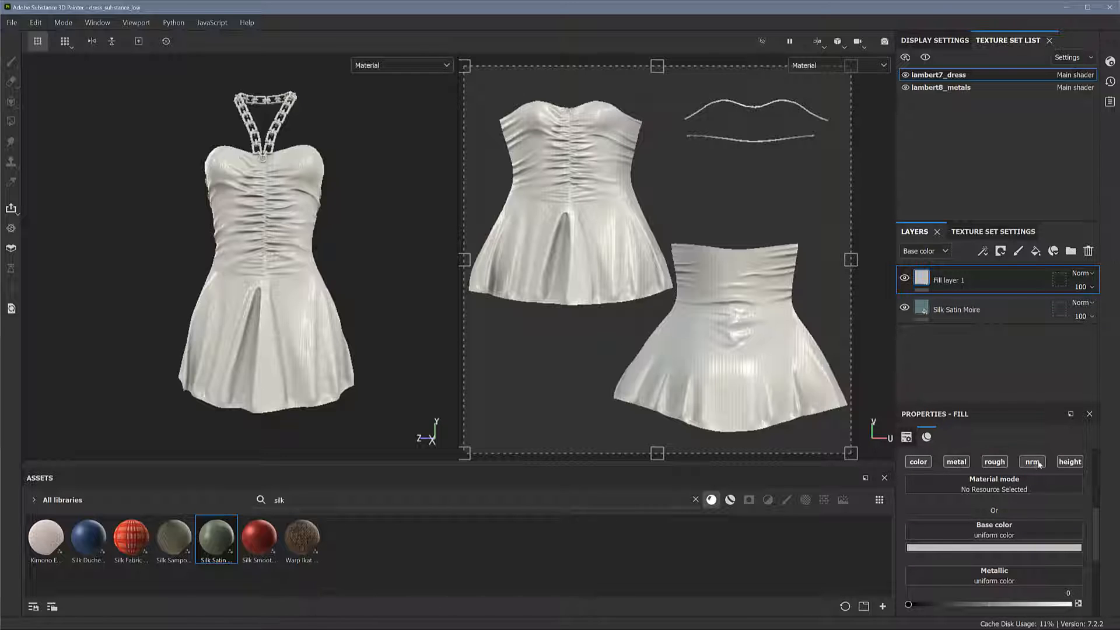
{"action": "left_click", "coordinate": [957, 461]}
{"action": "left_click", "coordinate": [994, 461]}
{"action": "left_click", "coordinate": [1032, 462]}
{"action": "left_click", "coordinate": [1069, 462]}
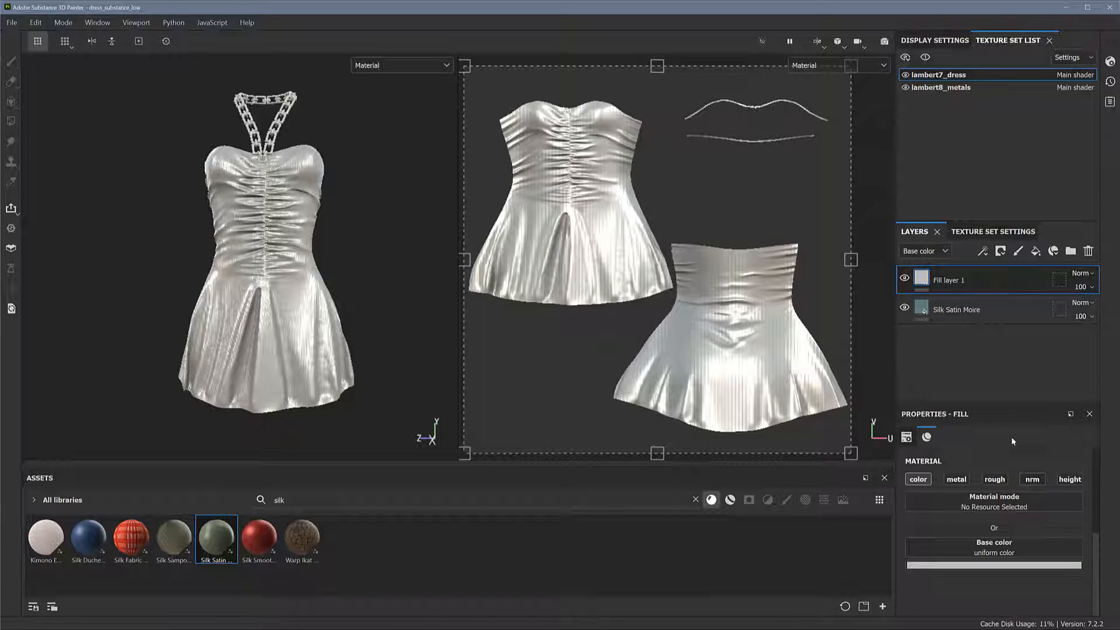
{"action": "left_click", "coordinate": [905, 278]}
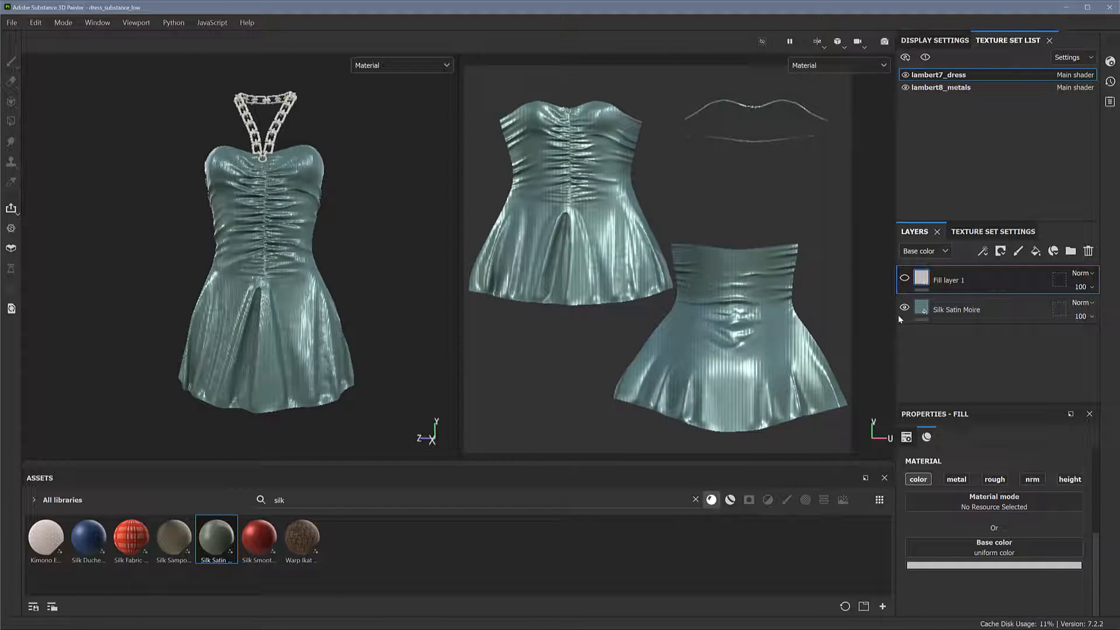
{"action": "left_click", "coordinate": [904, 278]}
{"action": "left_click", "coordinate": [905, 278]}
{"action": "left_click", "coordinate": [905, 279]}
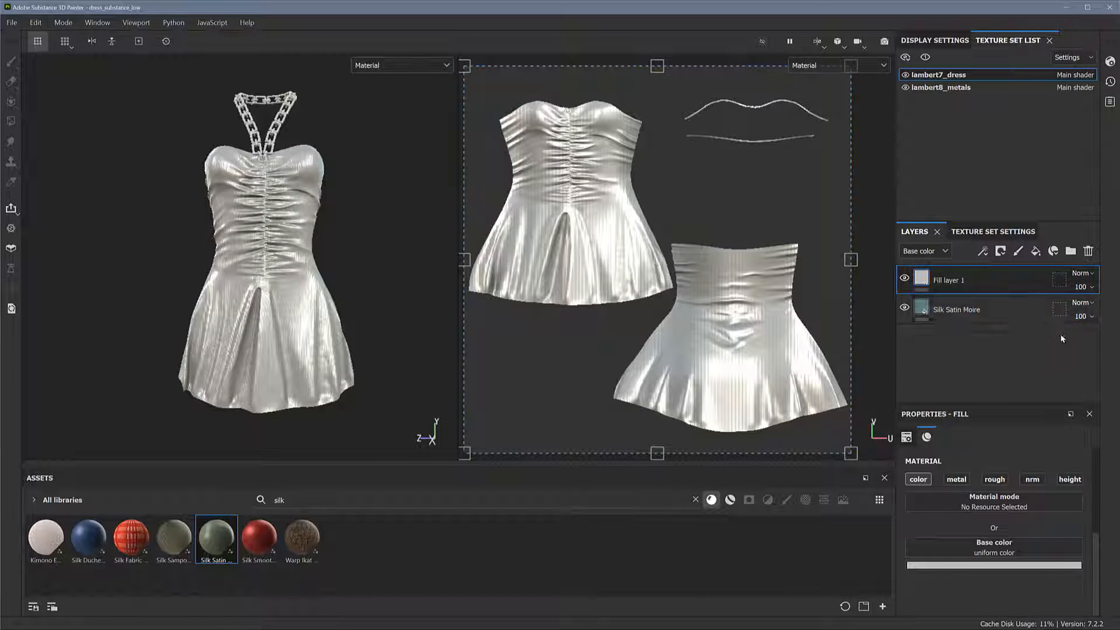
Re-enable the metal, rough, nrm and height channels on Fill layer 1
{"action": "left_click", "coordinate": [956, 479]}
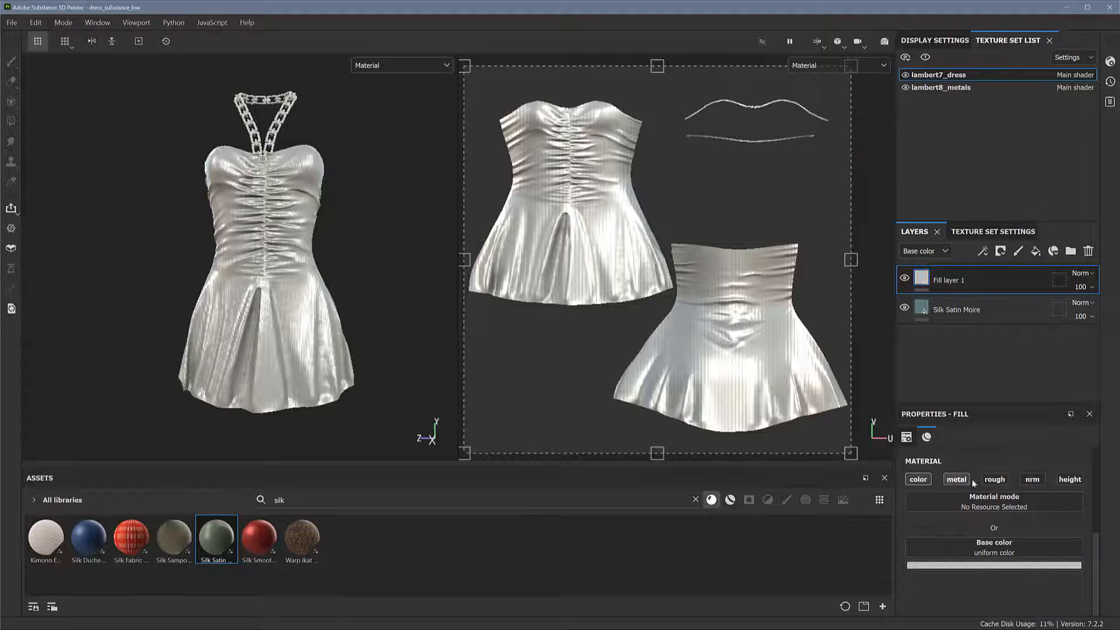
{"action": "left_click", "coordinate": [994, 479]}
{"action": "left_click", "coordinate": [1032, 479]}
{"action": "left_click", "coordinate": [1069, 479]}
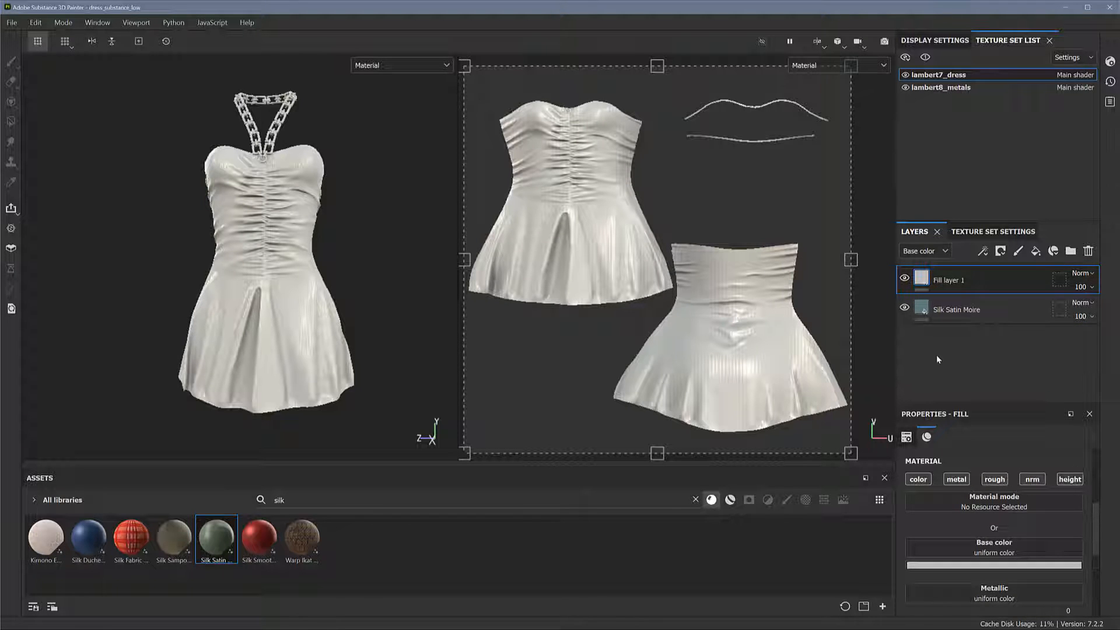
Add a black mask to Fill layer 1
{"action": "right_click", "coordinate": [978, 278]}
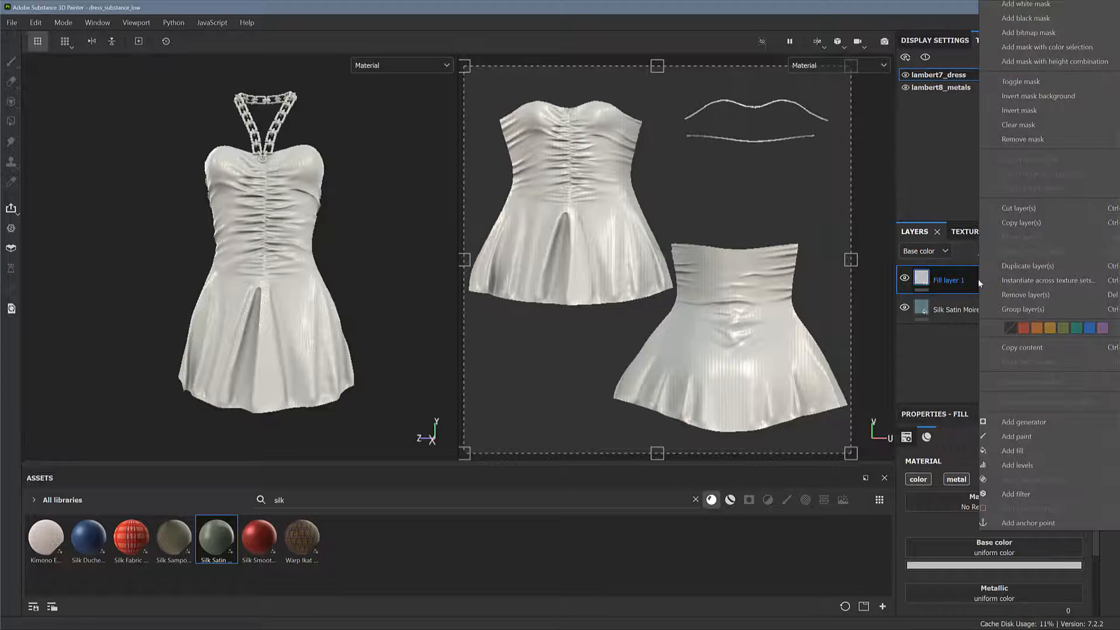
{"action": "left_click", "coordinate": [1065, 17]}
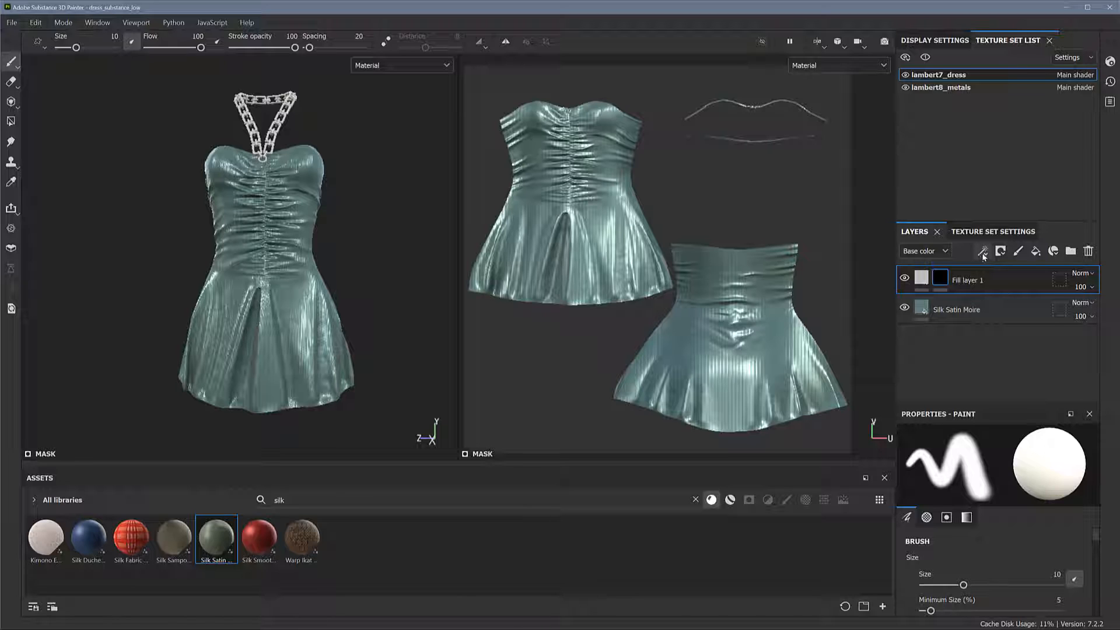
Target Fill layer 1's black mask, clear the silk search from the brush library and choose the Dots brush
{"action": "left_click", "coordinate": [942, 278]}
{"action": "left_click", "coordinate": [787, 501]}
{"action": "double_click", "coordinate": [269, 504]}
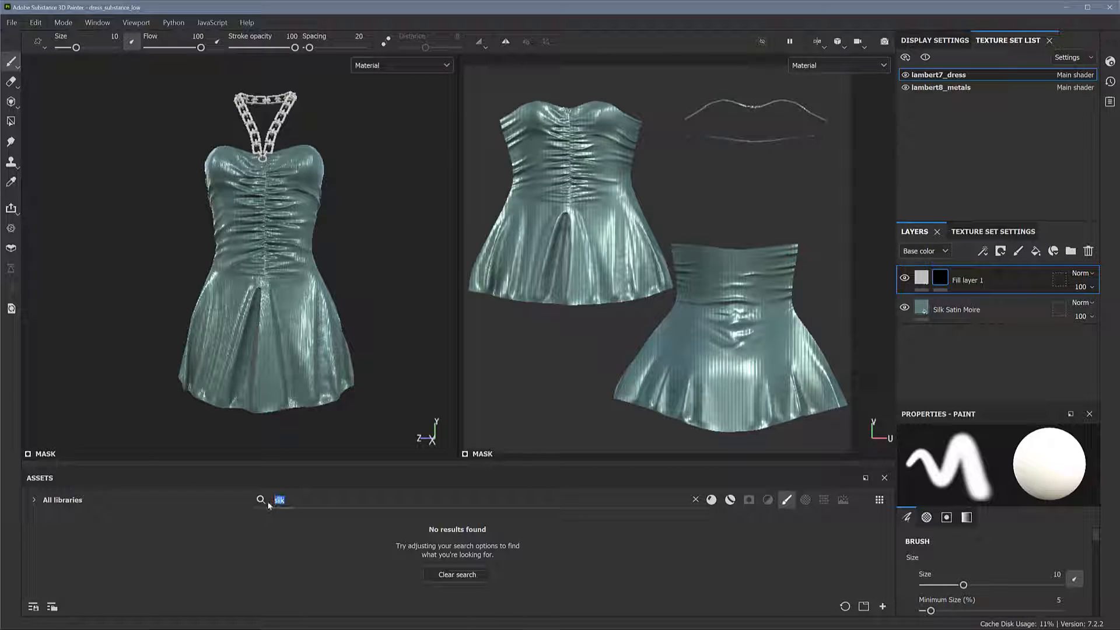
{"action": "key", "text": "BackSpace"}
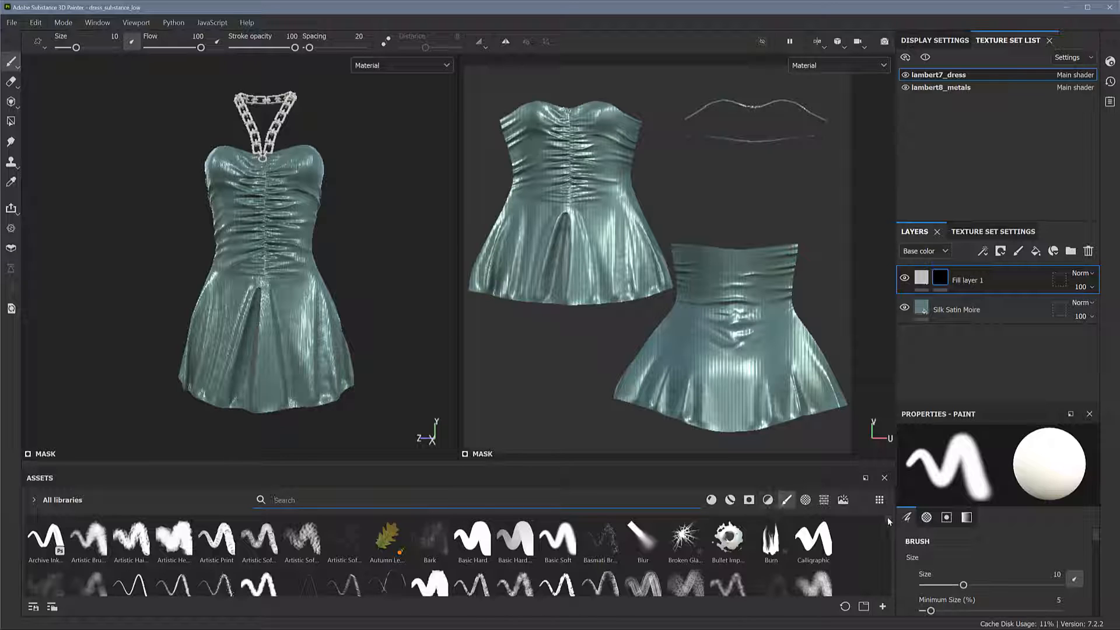
{"action": "scroll", "coordinate": [889, 532], "scroll_direction": "down", "scroll_amount": 1}
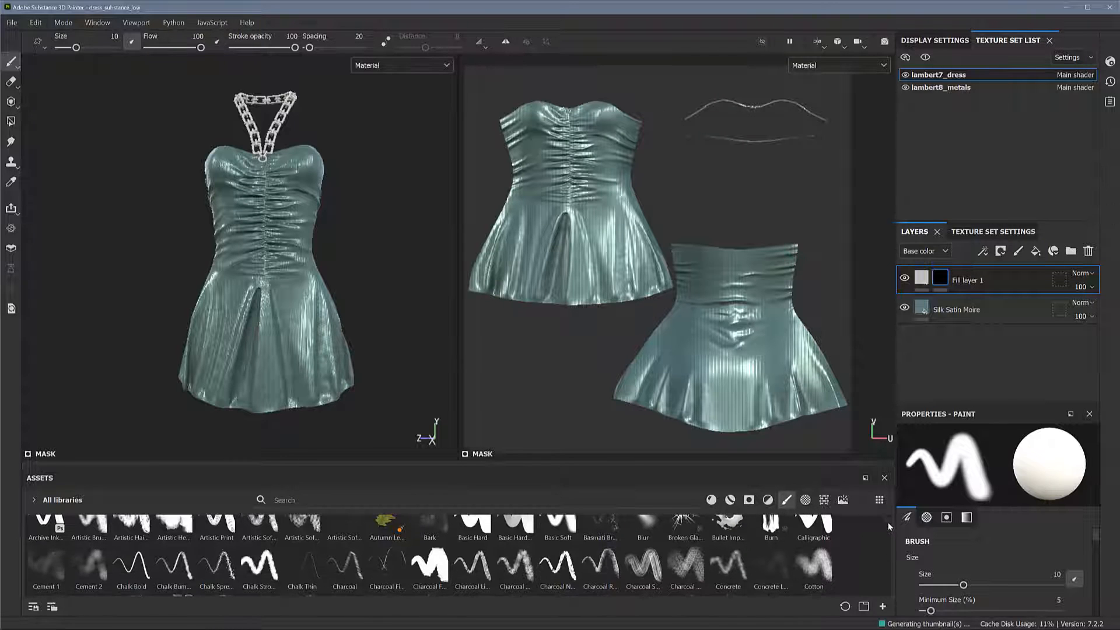
{"action": "scroll", "coordinate": [889, 532], "scroll_direction": "down", "scroll_amount": 4}
{"action": "scroll", "coordinate": [890, 535], "scroll_direction": "up", "scroll_amount": 1}
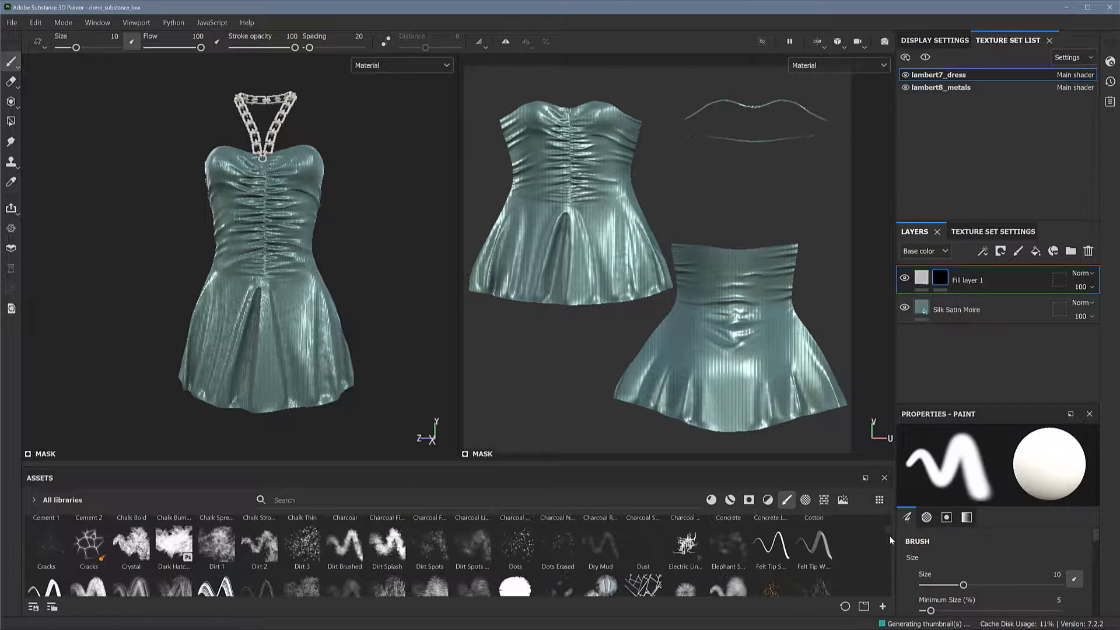
{"action": "left_click", "coordinate": [516, 544]}
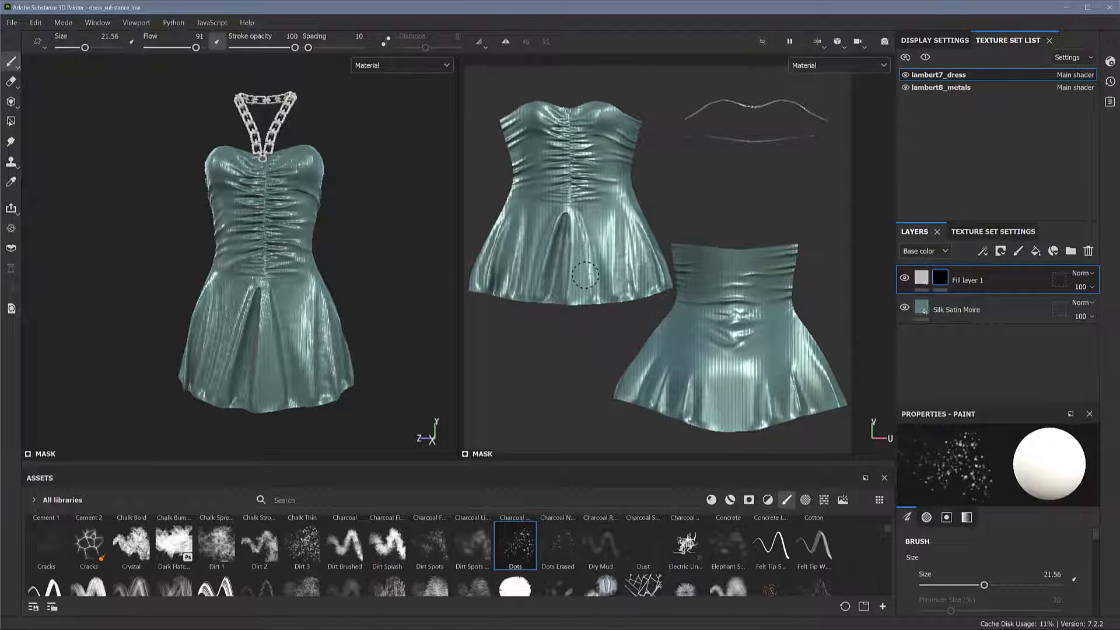
Paint scattered dots into Fill layer 1's mask along the lower front of the skirt with the Dots brush
{"action": "left_click_drag", "start_coordinate": [585, 275], "coordinate": [566, 264]}
{"action": "mouse_move", "coordinate": [388, 293]}
{"action": "left_mouse_down", "text": "alt"}
{"action": "mouse_move", "coordinate": [424, 284]}
{"action": "mouse_move", "coordinate": [393, 317]}
{"action": "mouse_move", "coordinate": [400, 329]}
{"action": "mouse_move", "coordinate": [382, 317]}
{"action": "left_mouse_up", "text": "alt"}
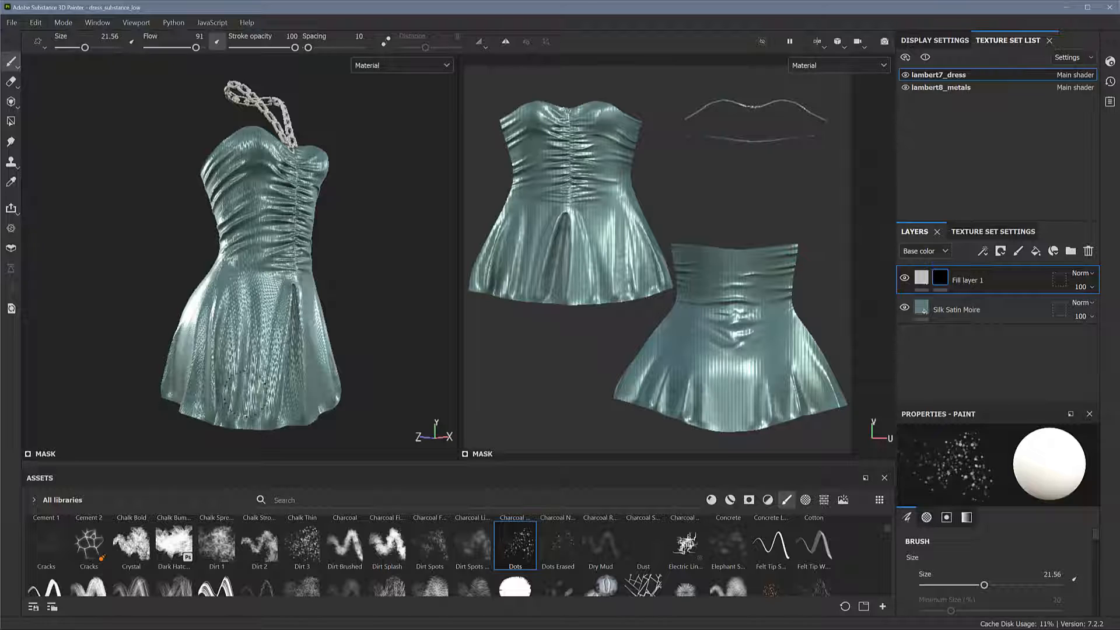
{"action": "left_click_drag", "start_coordinate": [1095, 541], "coordinate": [1112, 623]}
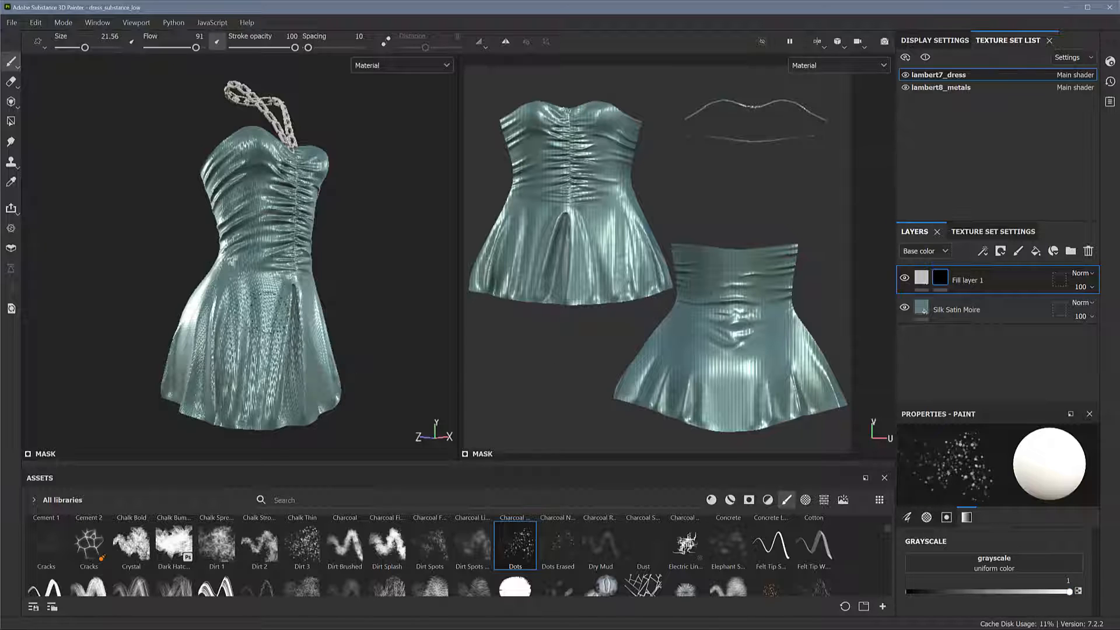
{"action": "mouse_move", "coordinate": [270, 337]}
{"action": "left_mouse_down"}
{"action": "mouse_move", "coordinate": [254, 405]}
{"action": "mouse_move", "coordinate": [239, 410]}
{"action": "mouse_move", "coordinate": [227, 379]}
{"action": "mouse_move", "coordinate": [248, 312]}
{"action": "mouse_move", "coordinate": [274, 350]}
{"action": "mouse_move", "coordinate": [274, 396]}
{"action": "mouse_move", "coordinate": [256, 420]}
{"action": "mouse_move", "coordinate": [296, 415]}
{"action": "left_mouse_up"}
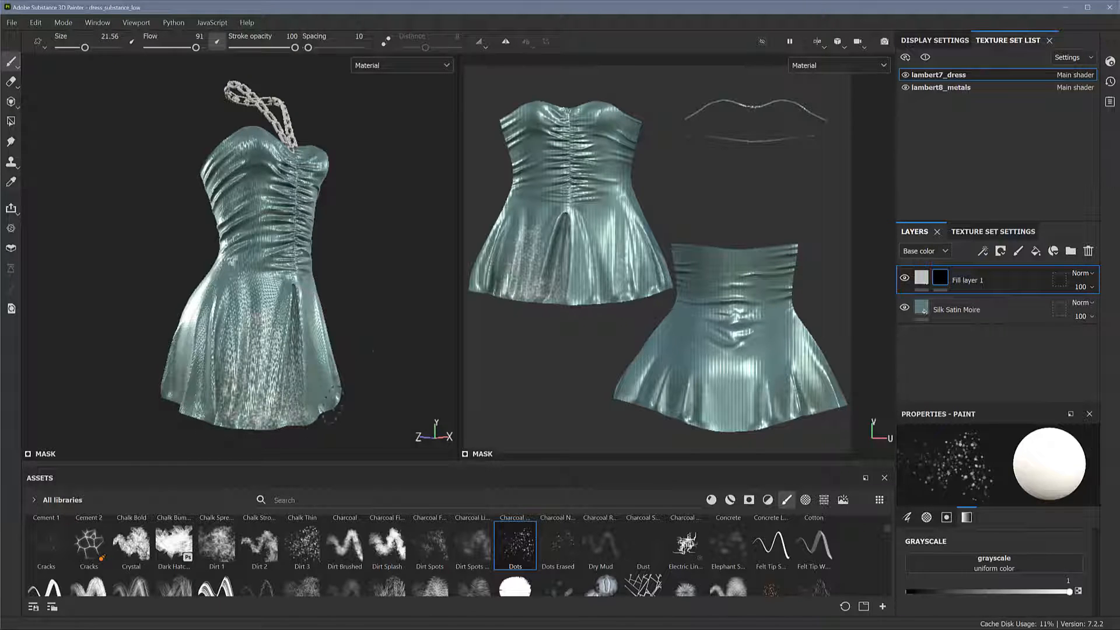
{"action": "mouse_move", "coordinate": [376, 354]}
{"action": "left_mouse_down", "text": "alt"}
{"action": "mouse_move", "coordinate": [254, 365]}
{"action": "mouse_move", "coordinate": [274, 396]}
{"action": "left_mouse_up", "text": "alt"}
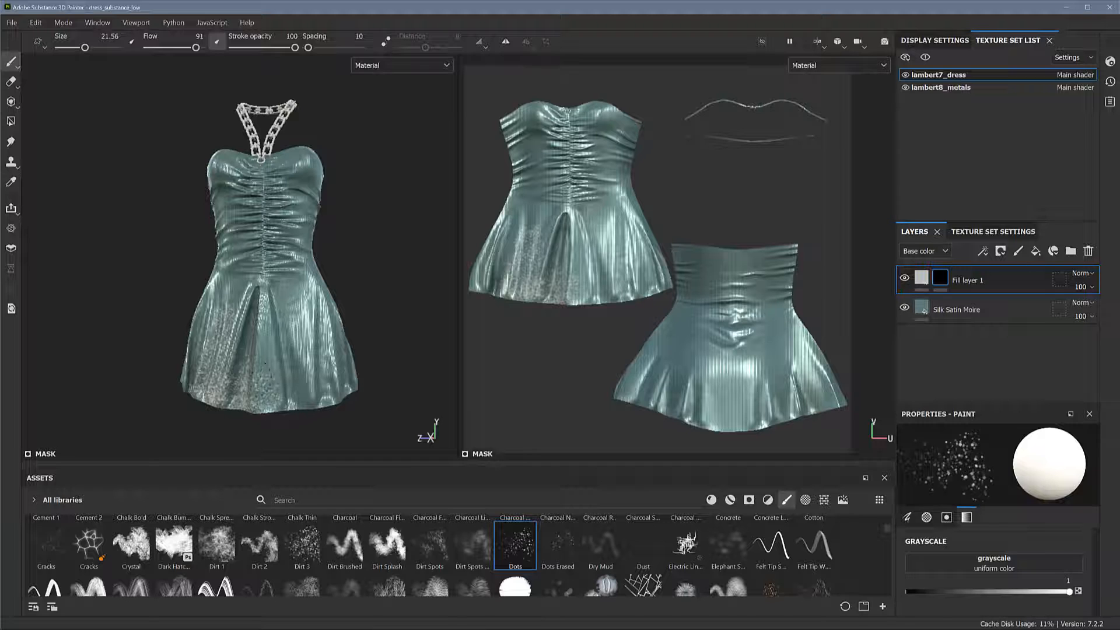
{"action": "mouse_move", "coordinate": [236, 335]}
{"action": "left_mouse_down"}
{"action": "mouse_move", "coordinate": [215, 260]}
{"action": "mouse_move", "coordinate": [200, 332]}
{"action": "mouse_move", "coordinate": [207, 367]}
{"action": "mouse_move", "coordinate": [273, 408]}
{"action": "mouse_move", "coordinate": [309, 400]}
{"action": "mouse_move", "coordinate": [285, 380]}
{"action": "mouse_move", "coordinate": [309, 370]}
{"action": "mouse_move", "coordinate": [332, 389]}
{"action": "left_mouse_up"}
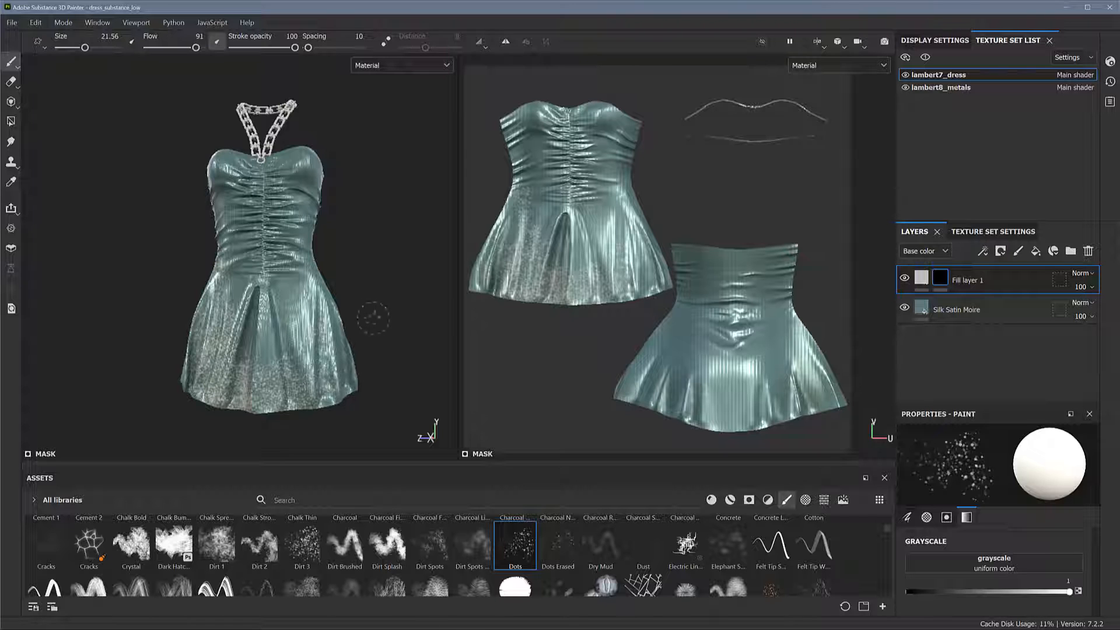
Continue painting mask dots over the side of the dress and around the skirt's back hem
{"action": "left_click_drag", "start_coordinate": [373, 317], "coordinate": [178, 323], "text": "alt"}
{"action": "mouse_move", "coordinate": [341, 341]}
{"action": "left_mouse_down"}
{"action": "mouse_move", "coordinate": [340, 378]}
{"action": "mouse_move", "coordinate": [380, 389]}
{"action": "left_mouse_up"}
{"action": "mouse_move", "coordinate": [312, 337]}
{"action": "left_mouse_down"}
{"action": "mouse_move", "coordinate": [309, 365]}
{"action": "mouse_move", "coordinate": [308, 257]}
{"action": "mouse_move", "coordinate": [321, 240]}
{"action": "left_mouse_up"}
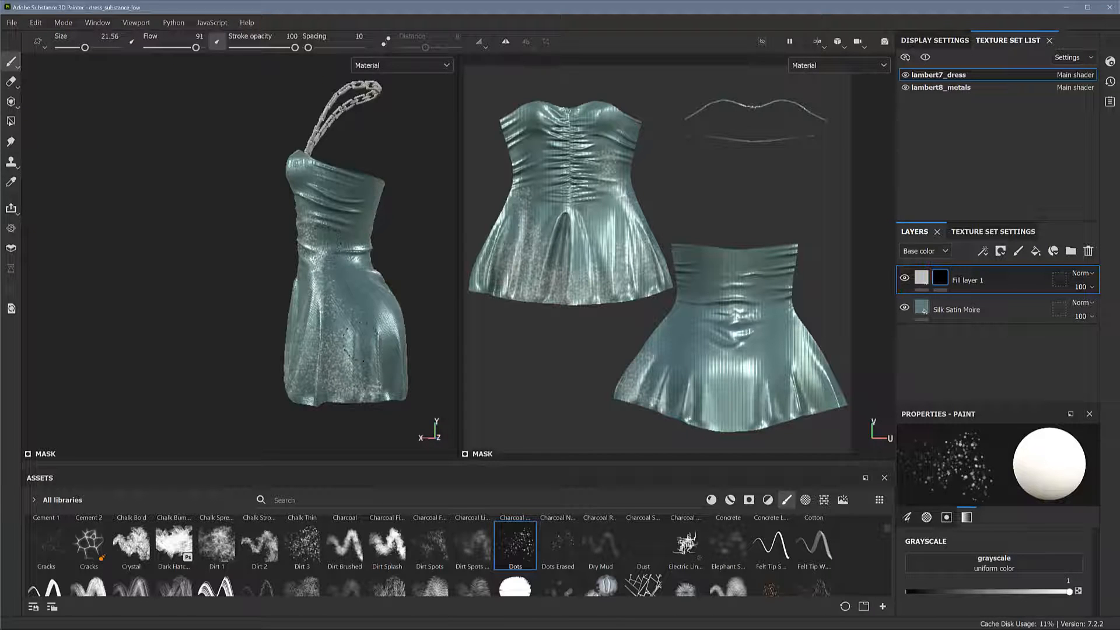
{"action": "mouse_move", "coordinate": [363, 344]}
{"action": "left_mouse_down", "text": "alt"}
{"action": "mouse_move", "coordinate": [252, 327]}
{"action": "mouse_move", "coordinate": [210, 341]}
{"action": "mouse_move", "coordinate": [211, 382]}
{"action": "mouse_move", "coordinate": [257, 388]}
{"action": "mouse_move", "coordinate": [193, 400]}
{"action": "mouse_move", "coordinate": [232, 261]}
{"action": "left_mouse_up", "text": "alt"}
{"action": "scroll", "coordinate": [232, 261], "scroll_direction": "down", "scroll_amount": 1}
{"action": "mouse_move", "coordinate": [174, 342]}
{"action": "left_mouse_down"}
{"action": "mouse_move", "coordinate": [272, 343]}
{"action": "mouse_move", "coordinate": [273, 330]}
{"action": "mouse_move", "coordinate": [142, 295]}
{"action": "mouse_move", "coordinate": [202, 354]}
{"action": "mouse_move", "coordinate": [287, 382]}
{"action": "mouse_move", "coordinate": [286, 368]}
{"action": "mouse_move", "coordinate": [297, 373]}
{"action": "left_mouse_up"}
{"action": "mouse_move", "coordinate": [292, 334]}
{"action": "left_mouse_down", "text": "alt"}
{"action": "mouse_move", "coordinate": [257, 318]}
{"action": "mouse_move", "coordinate": [374, 336]}
{"action": "left_mouse_up", "text": "alt"}
{"action": "right_click_drag", "start_coordinate": [373, 336], "coordinate": [385, 319], "text": "alt"}
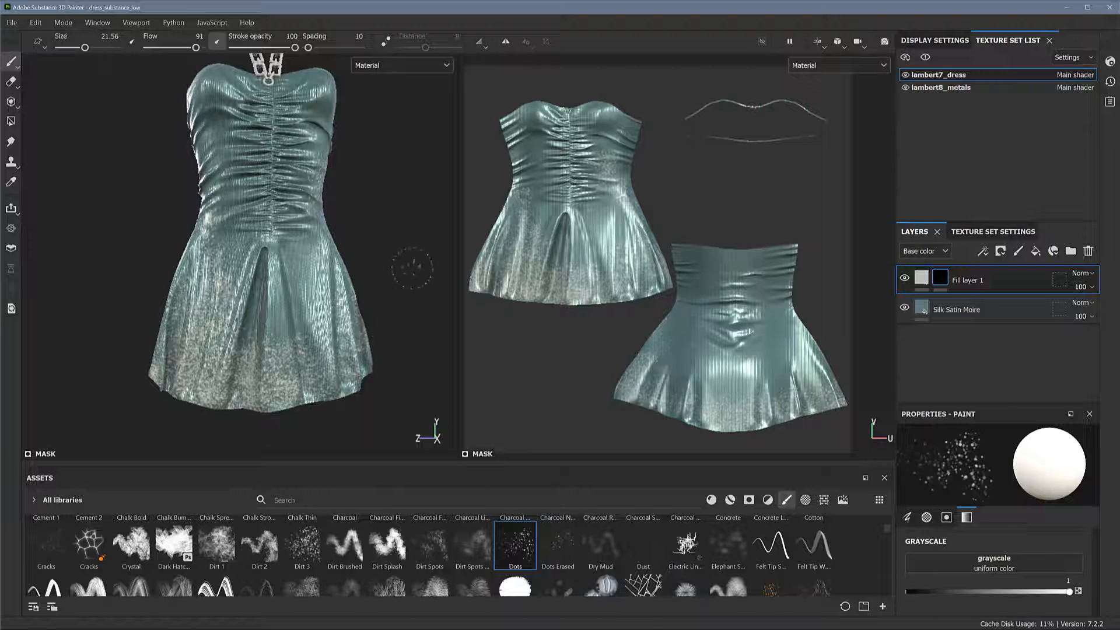
Set Fill layer 1's base color to bright red
{"action": "mouse_move", "coordinate": [408, 269]}
{"action": "left_mouse_down", "text": "alt"}
{"action": "mouse_move", "coordinate": [374, 292]}
{"action": "mouse_move", "coordinate": [379, 279]}
{"action": "mouse_move", "coordinate": [333, 275]}
{"action": "left_mouse_up", "text": "alt"}
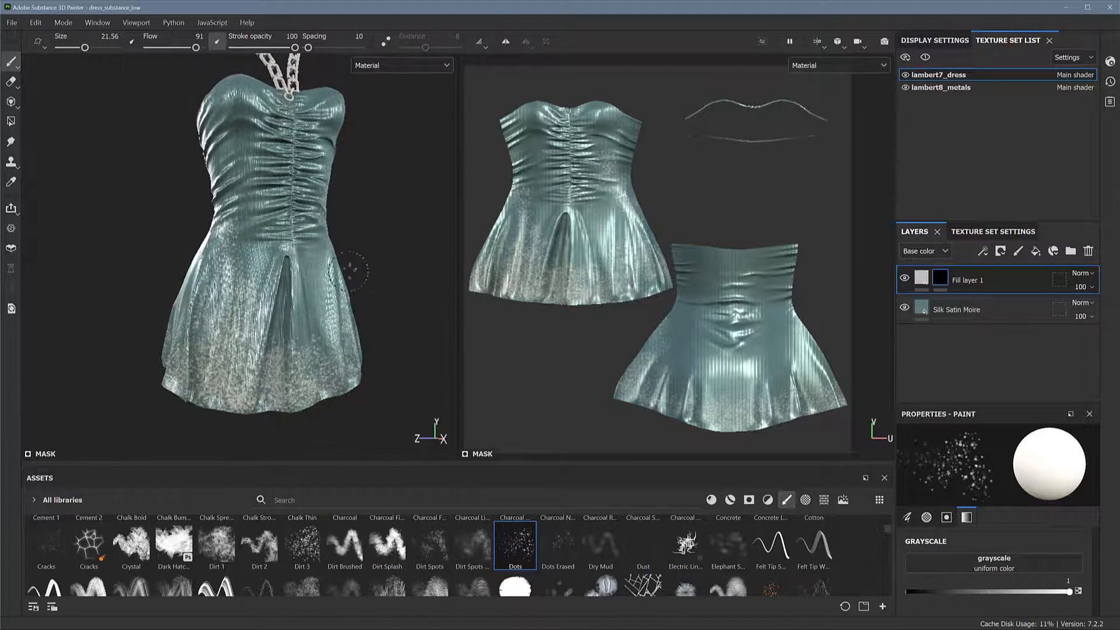
{"action": "left_click", "coordinate": [926, 283]}
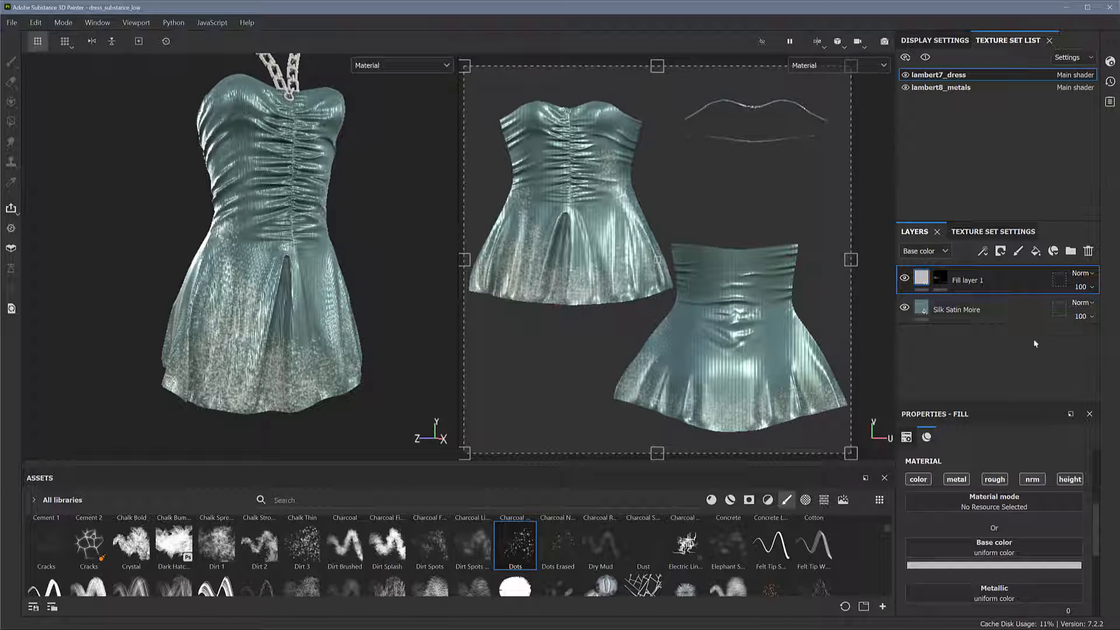
{"action": "scroll", "coordinate": [1098, 516], "scroll_direction": "down", "scroll_amount": 1}
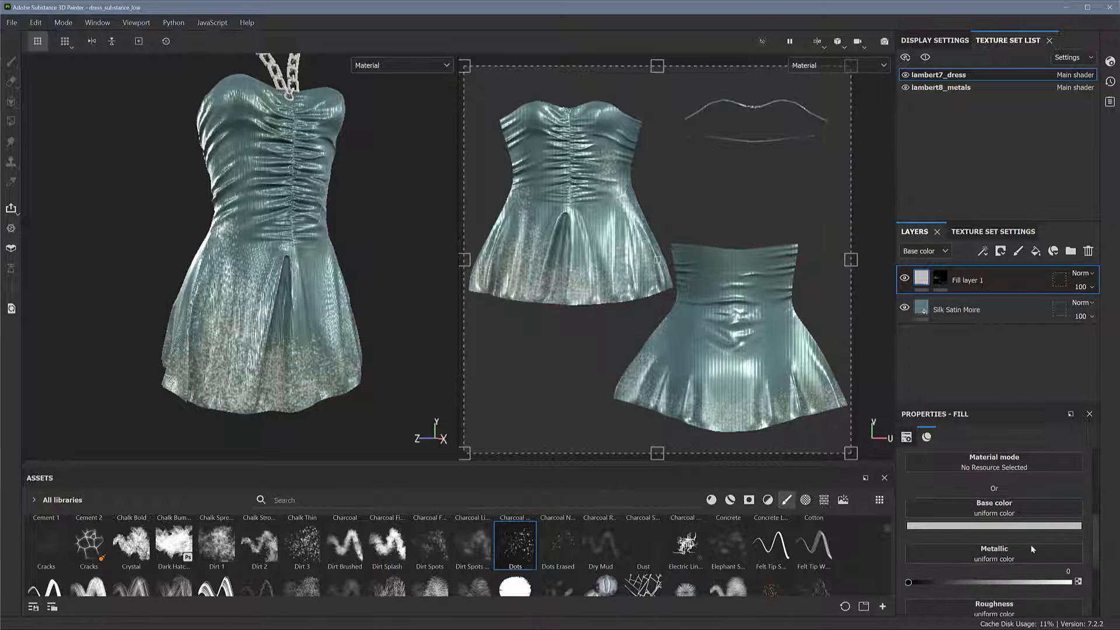
{"action": "left_click", "coordinate": [956, 527]}
{"action": "left_click_drag", "start_coordinate": [964, 421], "coordinate": [1056, 422]}
{"action": "left_click", "coordinate": [960, 341]}
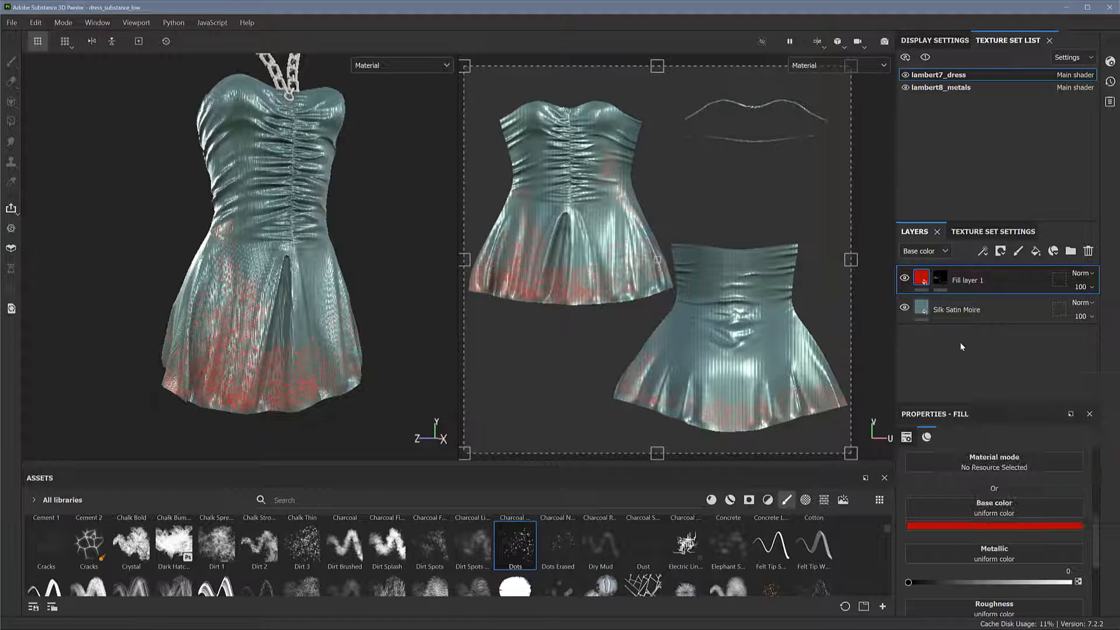
{"action": "left_click_drag", "start_coordinate": [376, 300], "coordinate": [354, 304], "text": "alt"}
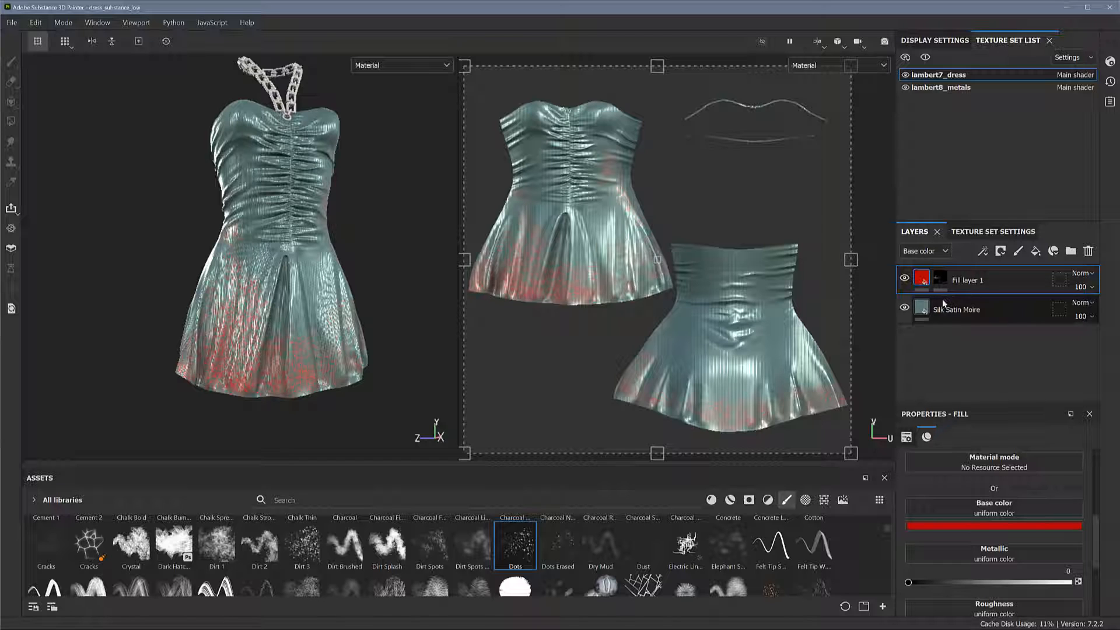
Try raising Fill layer 1's height to 1 and inspect the raised dots on the skirt
{"action": "left_click_drag", "start_coordinate": [425, 349], "coordinate": [432, 353], "text": "alt"}
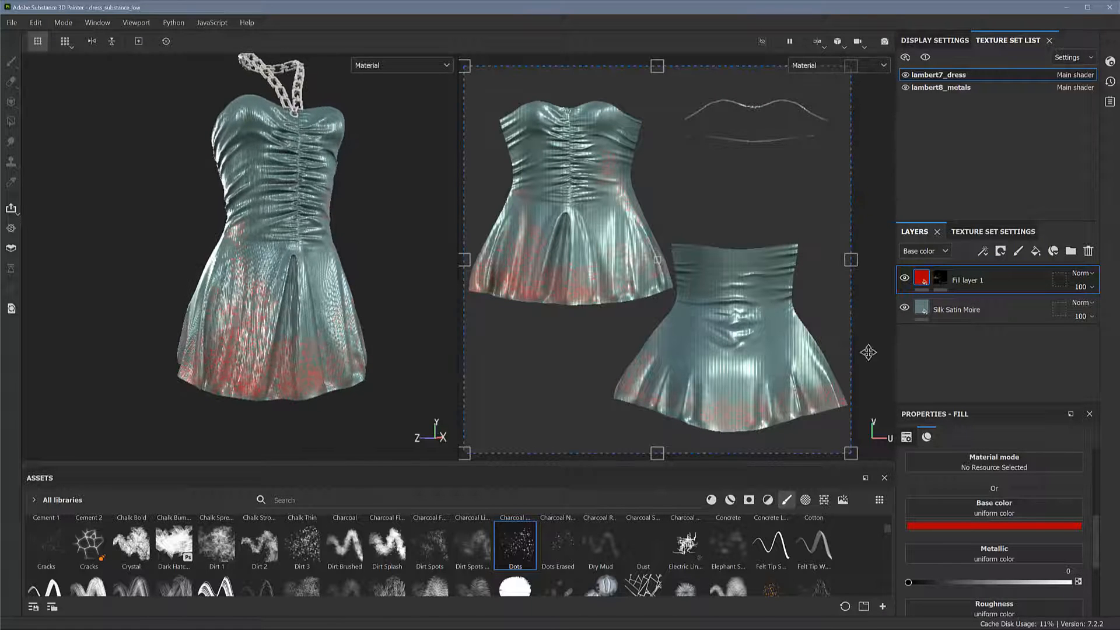
{"action": "left_click_drag", "start_coordinate": [1095, 547], "coordinate": [1094, 582]}
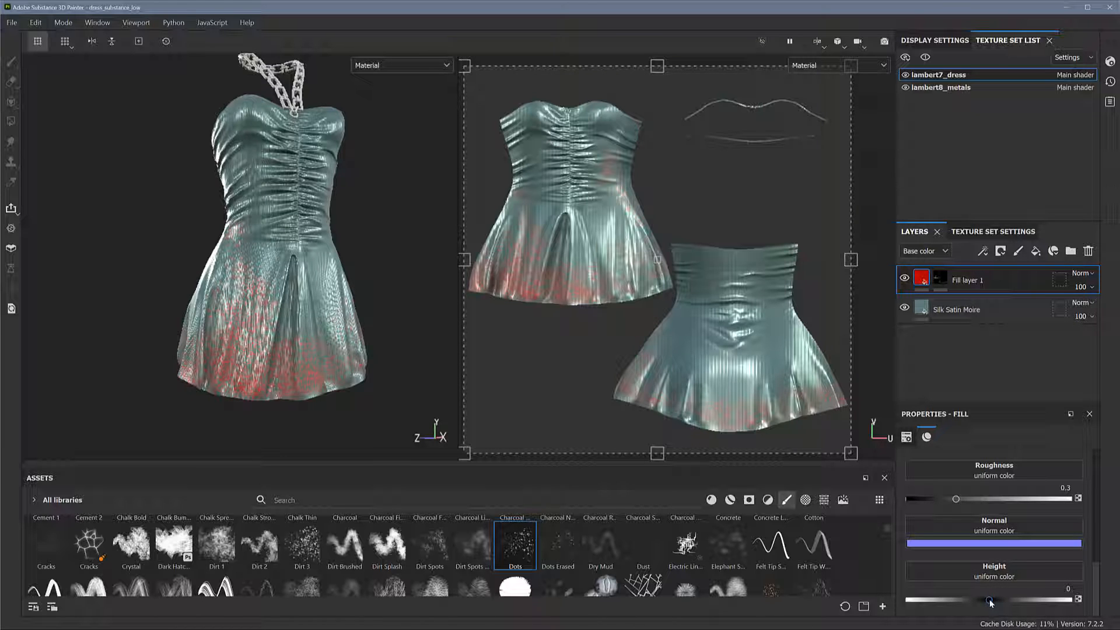
{"action": "left_click_drag", "start_coordinate": [990, 603], "coordinate": [1071, 601]}
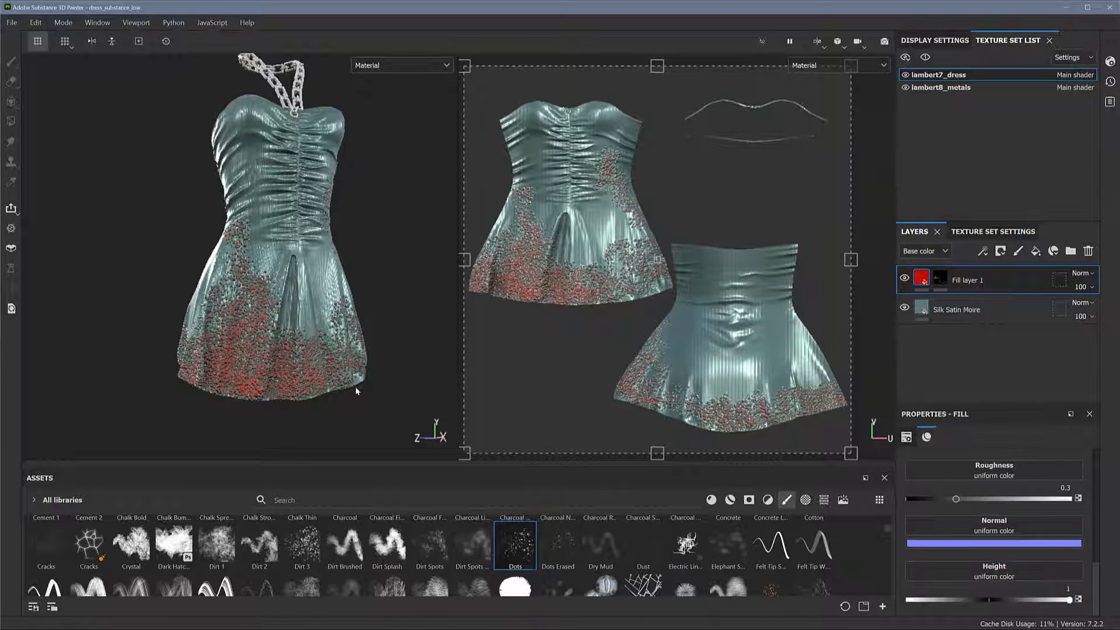
{"action": "left_click_drag", "start_coordinate": [357, 390], "coordinate": [166, 341], "text": "alt"}
{"action": "scroll", "coordinate": [384, 369], "scroll_direction": "up", "scroll_amount": 5}
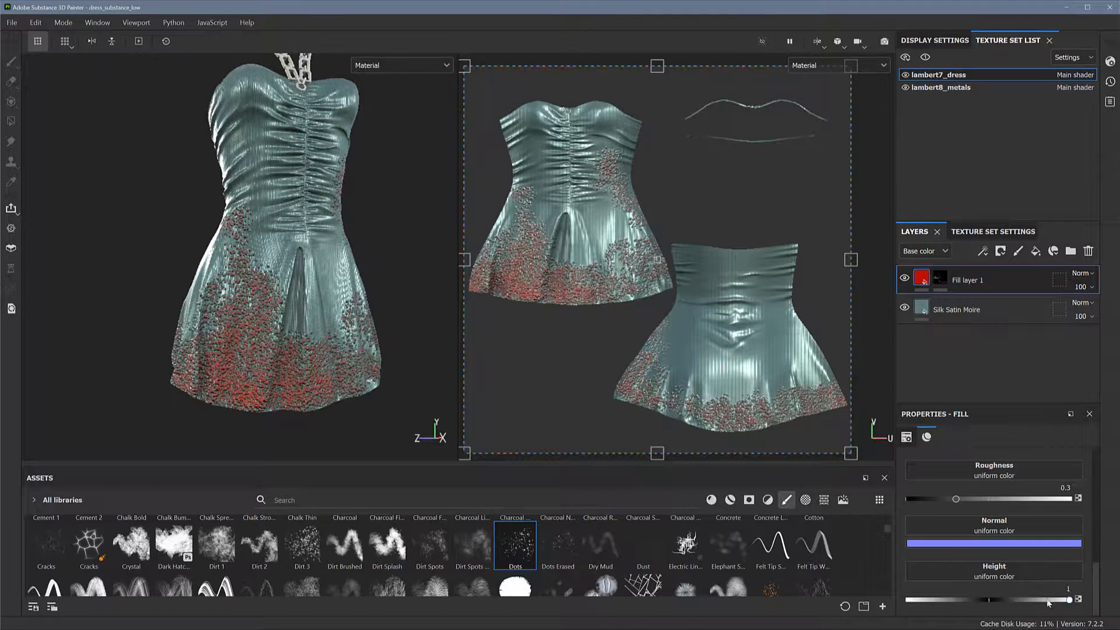
Set Fill layer 1's height to -1 to sink the dots into the fabric
{"action": "left_click_drag", "start_coordinate": [1068, 601], "coordinate": [903, 599]}
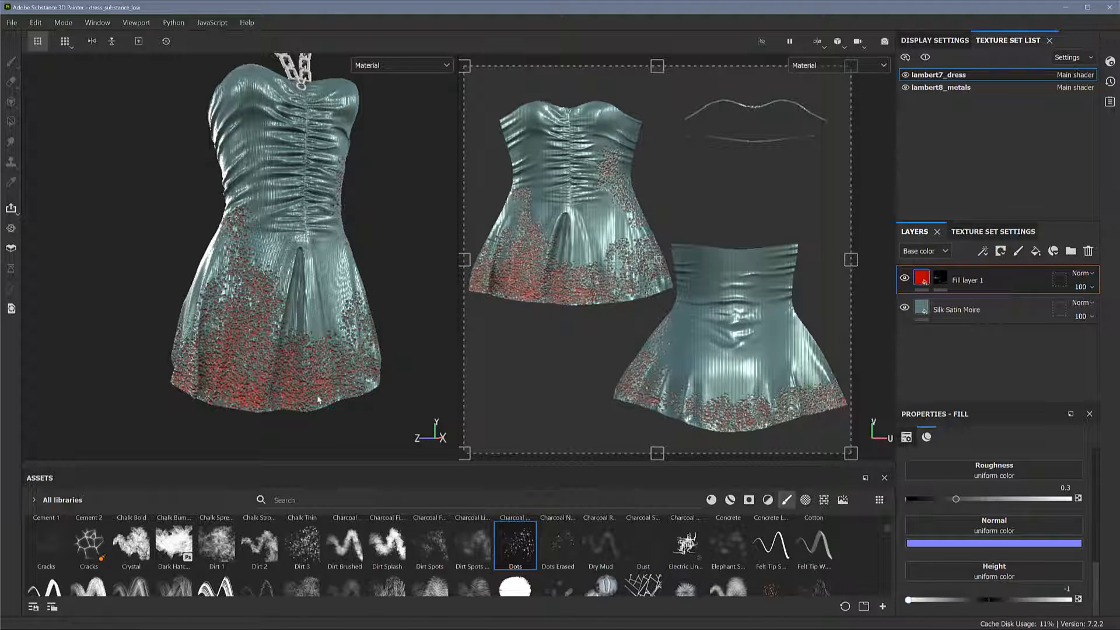
{"action": "left_click_drag", "start_coordinate": [286, 374], "coordinate": [298, 377], "text": "alt"}
{"action": "right_click_drag", "start_coordinate": [442, 418], "coordinate": [451, 429], "text": "alt"}
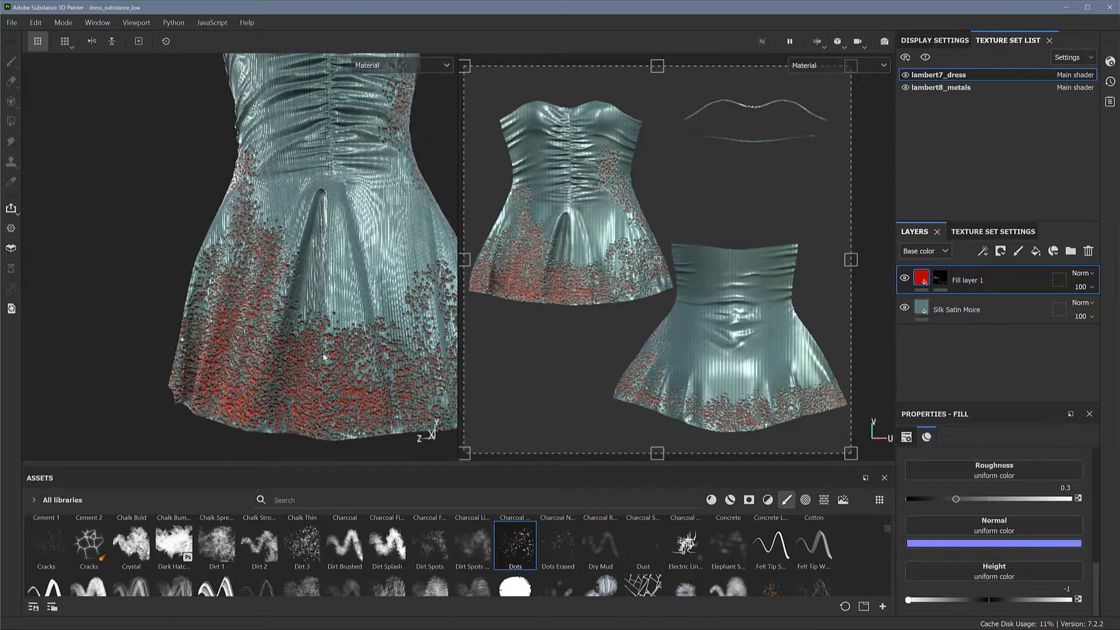
Examine the recessed red dots on the 3D dress up close and from several angles
{"action": "left_click_drag", "start_coordinate": [335, 338], "coordinate": [268, 384], "text": "alt"}
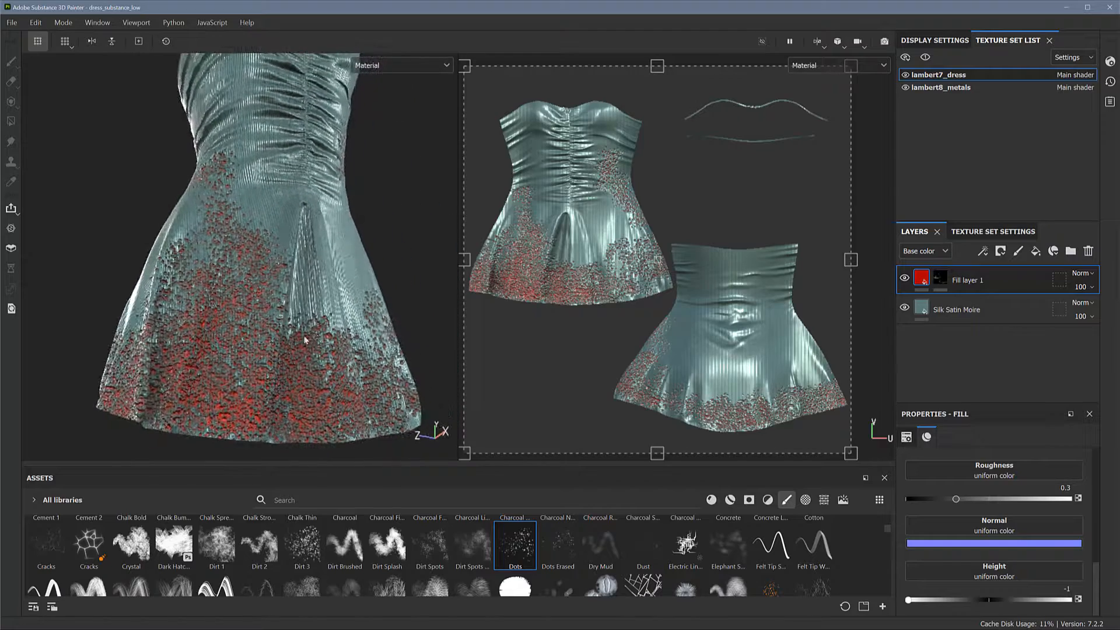
{"action": "left_click_drag", "start_coordinate": [341, 338], "coordinate": [456, 328], "text": "alt"}
{"action": "left_click_drag", "start_coordinate": [339, 338], "coordinate": [363, 334], "text": "alt"}
{"action": "right_click_drag", "start_coordinate": [362, 334], "coordinate": [303, 300], "text": "alt"}
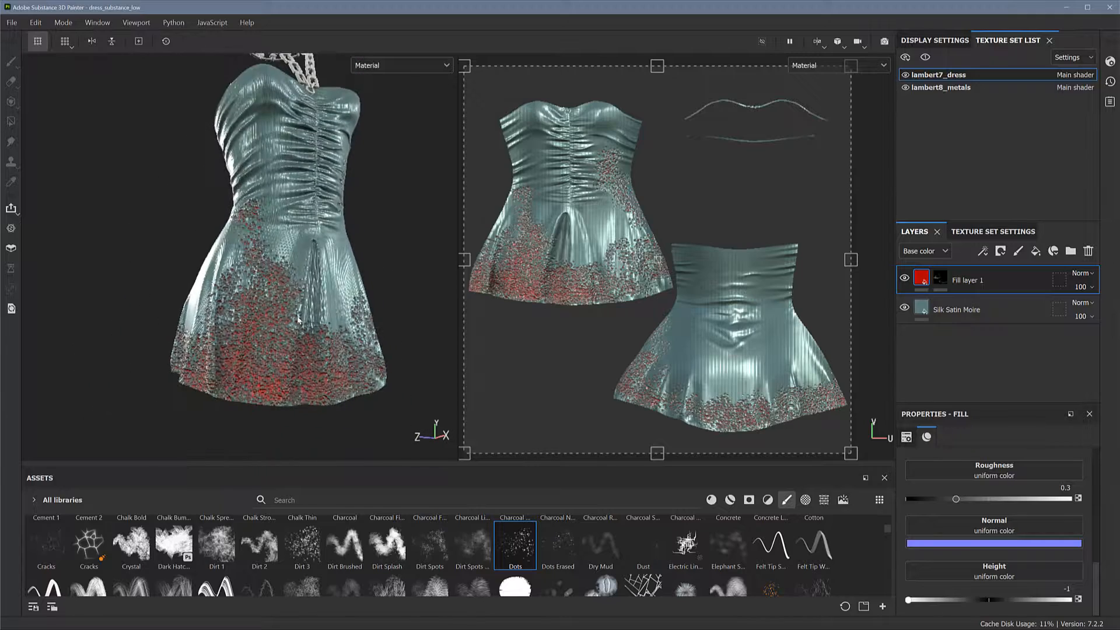
{"action": "left_click_drag", "start_coordinate": [303, 300], "coordinate": [282, 296], "text": "alt"}
{"action": "right_click_drag", "start_coordinate": [281, 296], "coordinate": [265, 286], "text": "alt"}
{"action": "left_click_drag", "start_coordinate": [266, 286], "coordinate": [233, 289], "text": "alt"}
{"action": "middle_click_drag", "start_coordinate": [232, 289], "coordinate": [200, 317], "text": "alt"}
{"action": "left_click_drag", "start_coordinate": [232, 315], "coordinate": [276, 194], "text": "alt"}
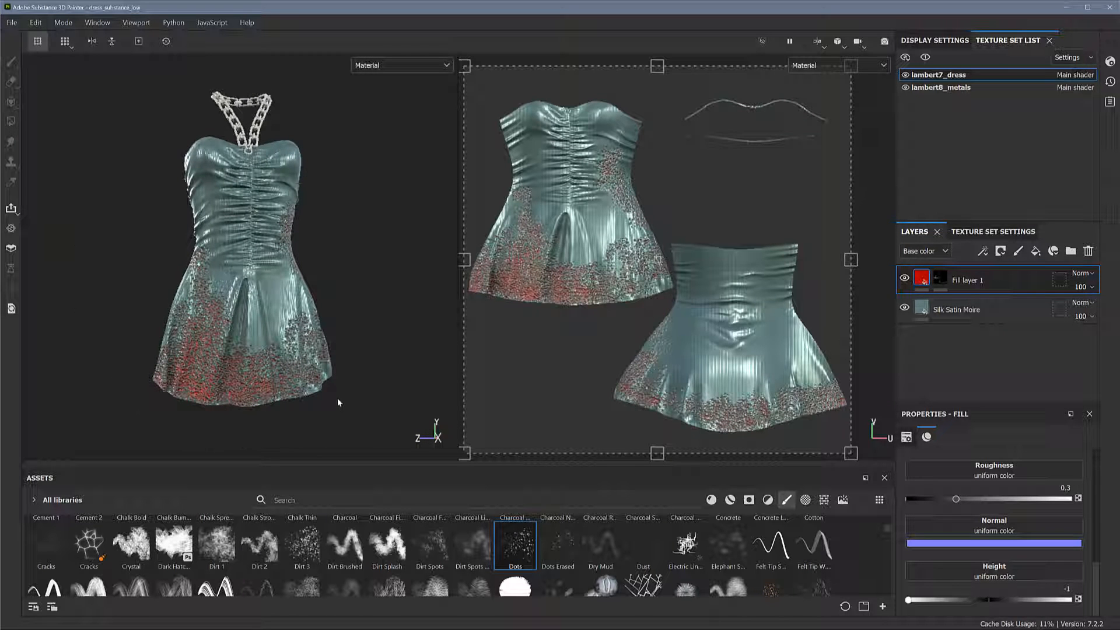
{"action": "left_click_drag", "start_coordinate": [313, 331], "coordinate": [278, 299], "text": "alt"}
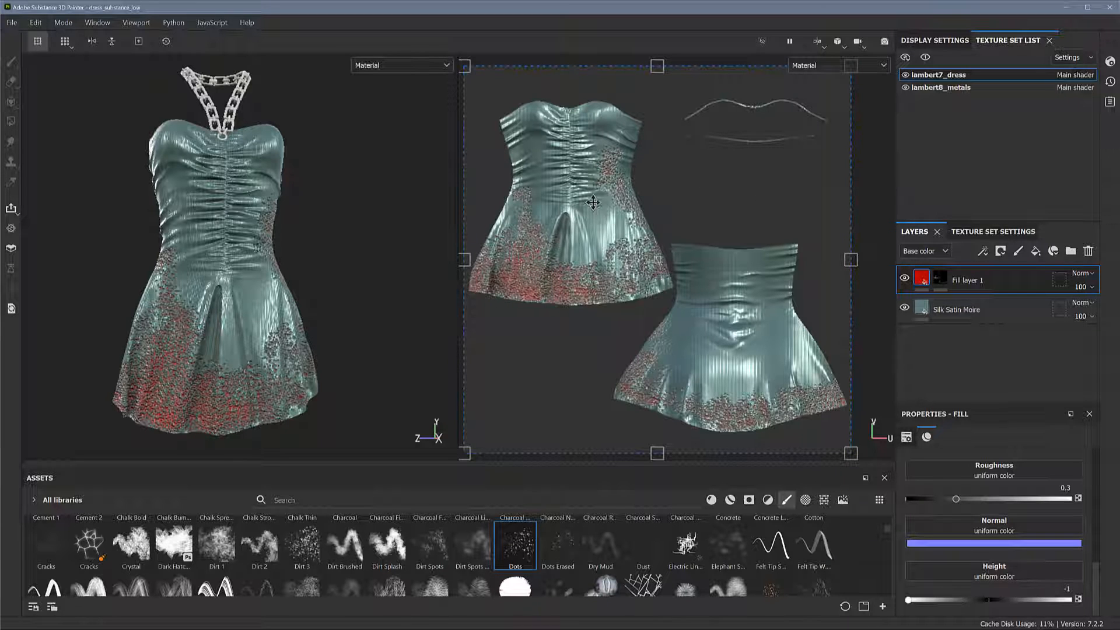
Examine the dot pattern on the front and back dress pieces in the 2D UV view, close up and as a whole
{"action": "right_click_drag", "start_coordinate": [609, 214], "coordinate": [771, 291], "text": "alt"}
{"action": "middle_click_drag", "start_coordinate": [580, 271], "coordinate": [745, 258], "text": "alt"}
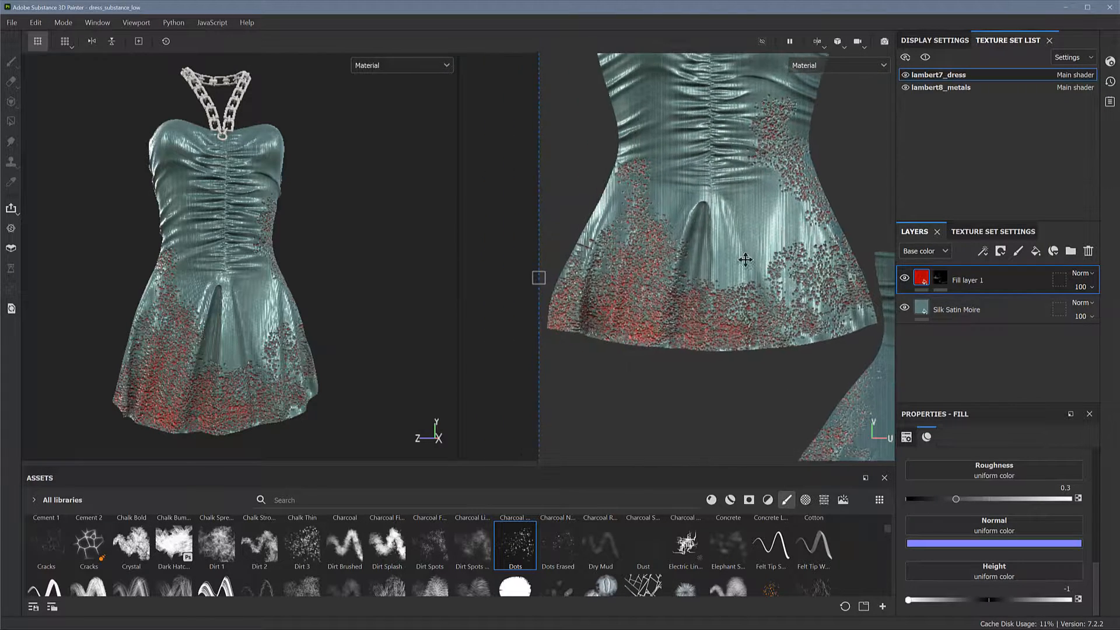
{"action": "right_click_drag", "start_coordinate": [656, 234], "coordinate": [778, 287], "text": "alt"}
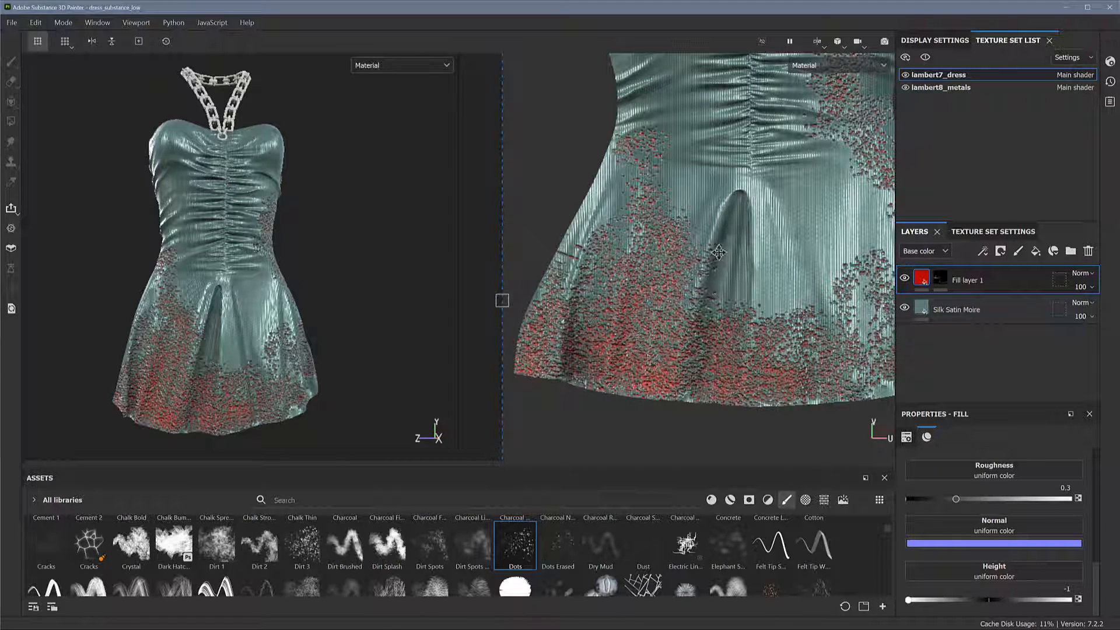
{"action": "right_click_drag", "start_coordinate": [740, 300], "coordinate": [647, 275], "text": "alt"}
{"action": "right_click_drag", "start_coordinate": [759, 274], "coordinate": [628, 225], "text": "alt"}
{"action": "middle_click_drag", "start_coordinate": [702, 243], "coordinate": [667, 250], "text": "alt"}
{"action": "right_click_drag", "start_coordinate": [723, 240], "coordinate": [683, 230], "text": "alt"}
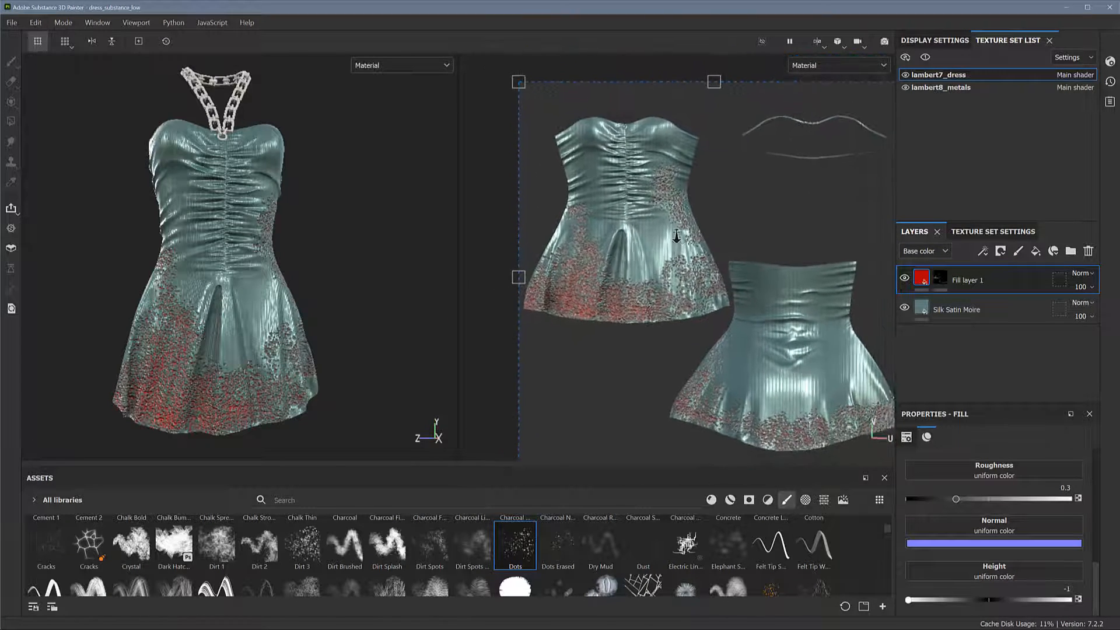
{"action": "middle_click_drag", "start_coordinate": [702, 238], "coordinate": [654, 219], "text": "alt"}
{"action": "right_click_drag", "start_coordinate": [681, 227], "coordinate": [682, 191], "text": "alt"}
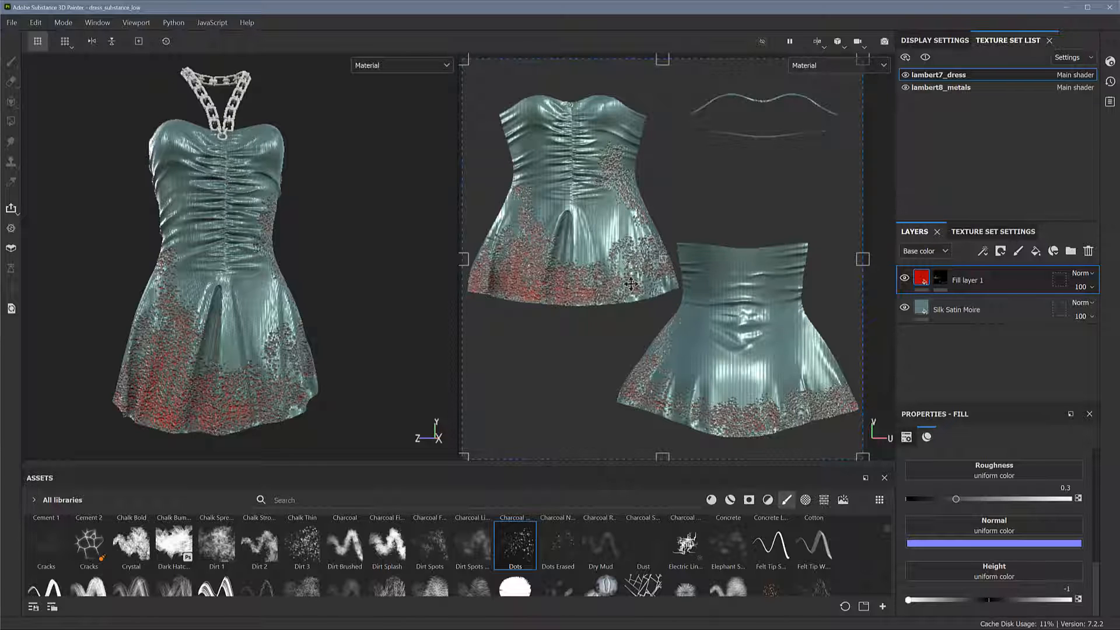
{"action": "scroll", "coordinate": [607, 233], "scroll_direction": "up", "scroll_amount": 3}
{"action": "middle_click_drag", "start_coordinate": [691, 263], "coordinate": [770, 232]}
{"action": "scroll", "coordinate": [770, 232], "scroll_direction": "down", "scroll_amount": 5}
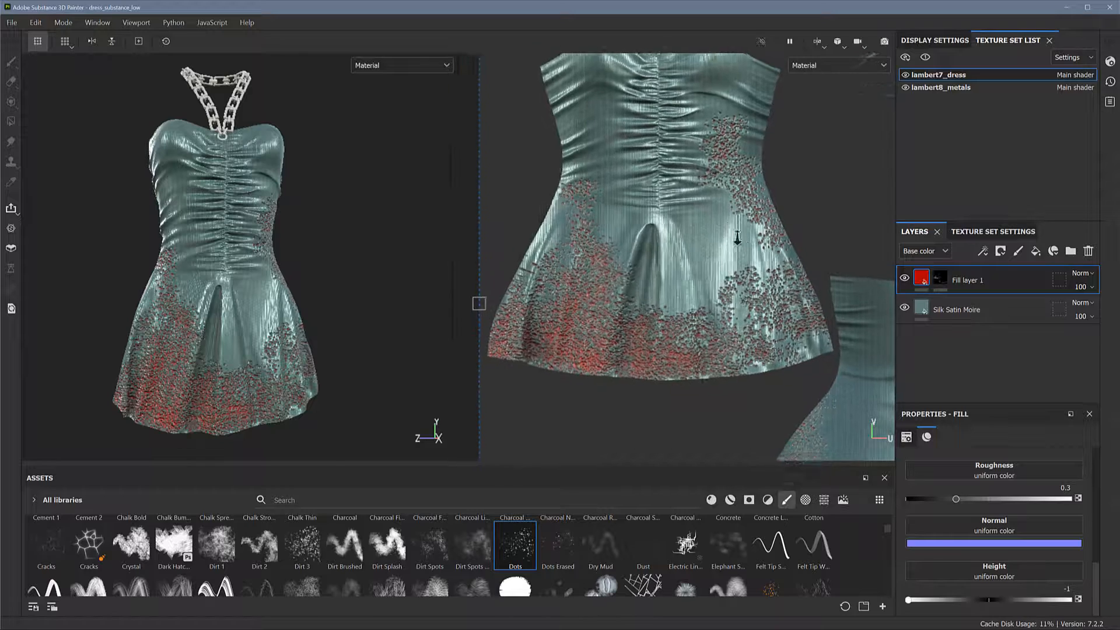
{"action": "right_click_drag", "start_coordinate": [751, 232], "coordinate": [721, 228], "text": "alt"}
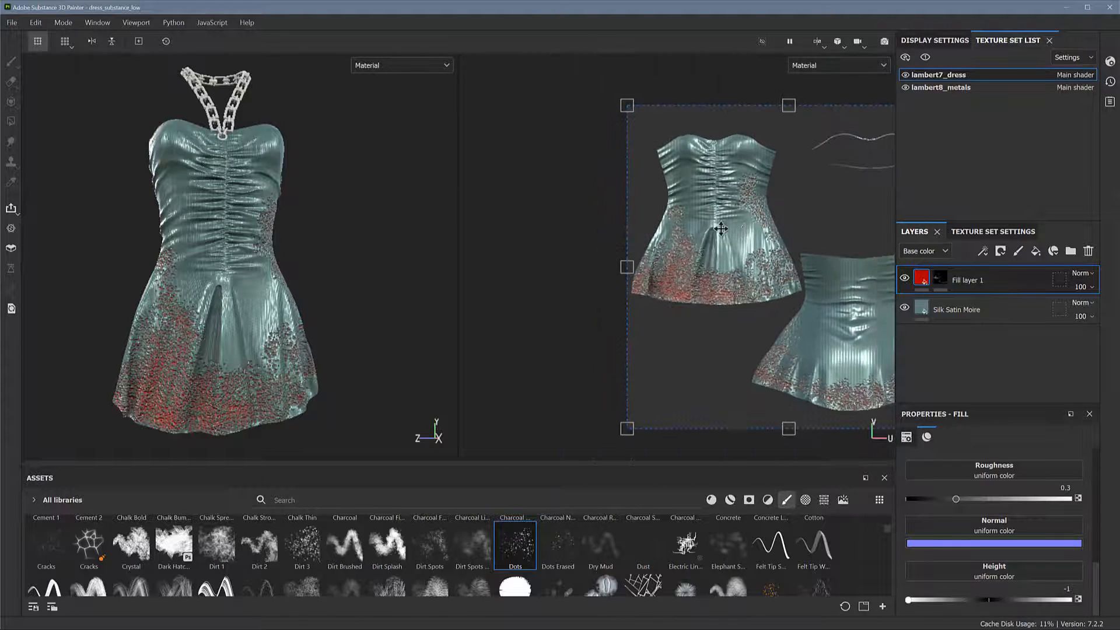
{"action": "middle_click_drag", "start_coordinate": [745, 232], "coordinate": [628, 226], "text": "alt"}
{"action": "right_click_drag", "start_coordinate": [633, 227], "coordinate": [707, 242], "text": "alt"}
{"action": "middle_click_drag", "start_coordinate": [718, 235], "coordinate": [711, 226], "text": "alt"}
{"action": "right_click_drag", "start_coordinate": [708, 227], "coordinate": [710, 227], "text": "alt"}
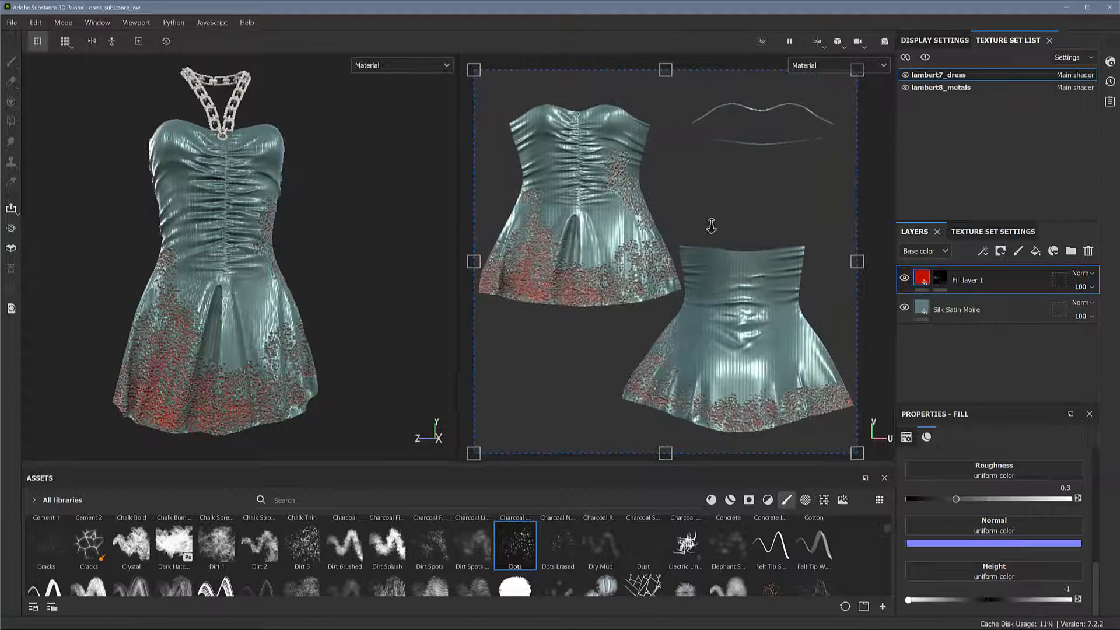
{"action": "left_click_drag", "start_coordinate": [345, 319], "coordinate": [404, 278], "text": "alt"}
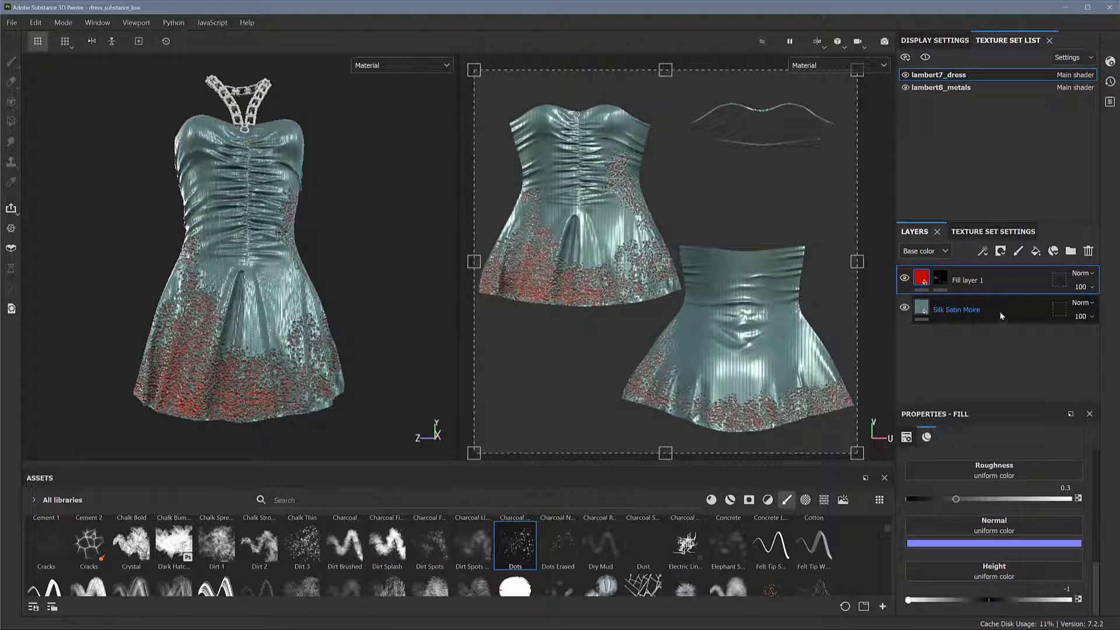
Add the Deer Leather Herald Quilt material from the library as a new layer directly above Silk Satin Moire
{"action": "left_click", "coordinate": [972, 318]}
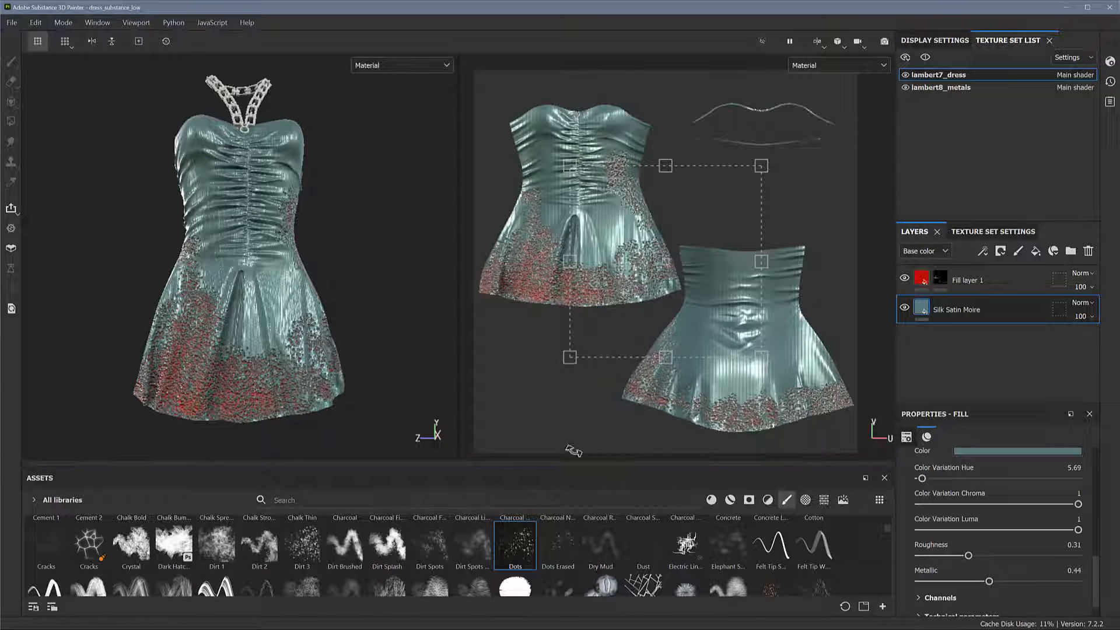
{"action": "left_click", "coordinate": [711, 500]}
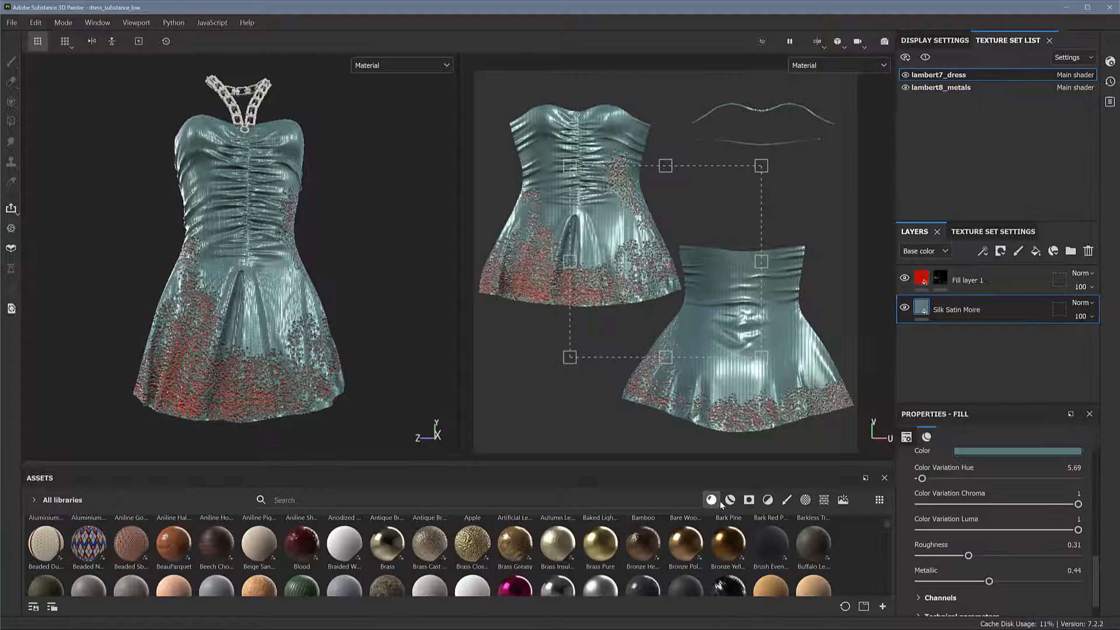
{"action": "scroll", "coordinate": [886, 525], "scroll_direction": "down", "scroll_amount": 10}
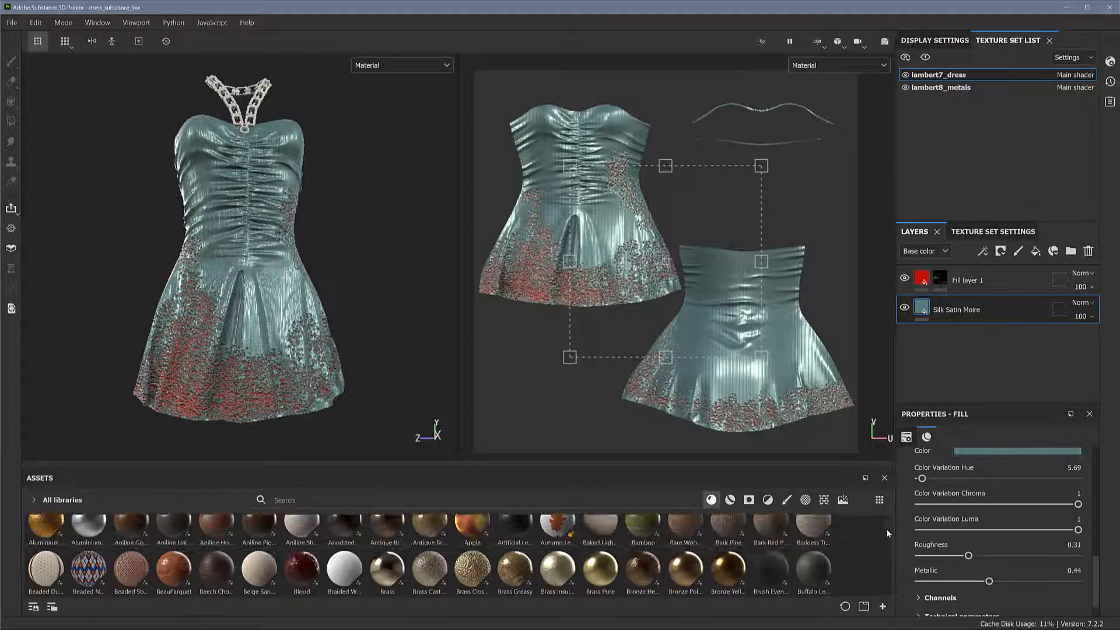
{"action": "scroll", "coordinate": [887, 536], "scroll_direction": "down", "scroll_amount": 5}
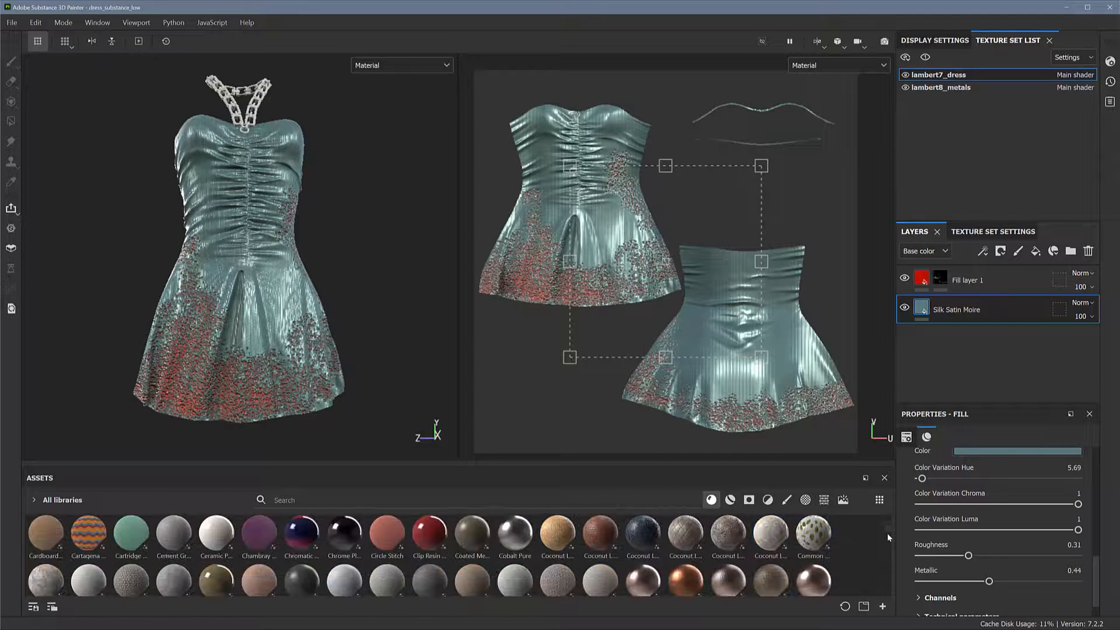
{"action": "scroll", "coordinate": [889, 541], "scroll_direction": "up", "scroll_amount": 1}
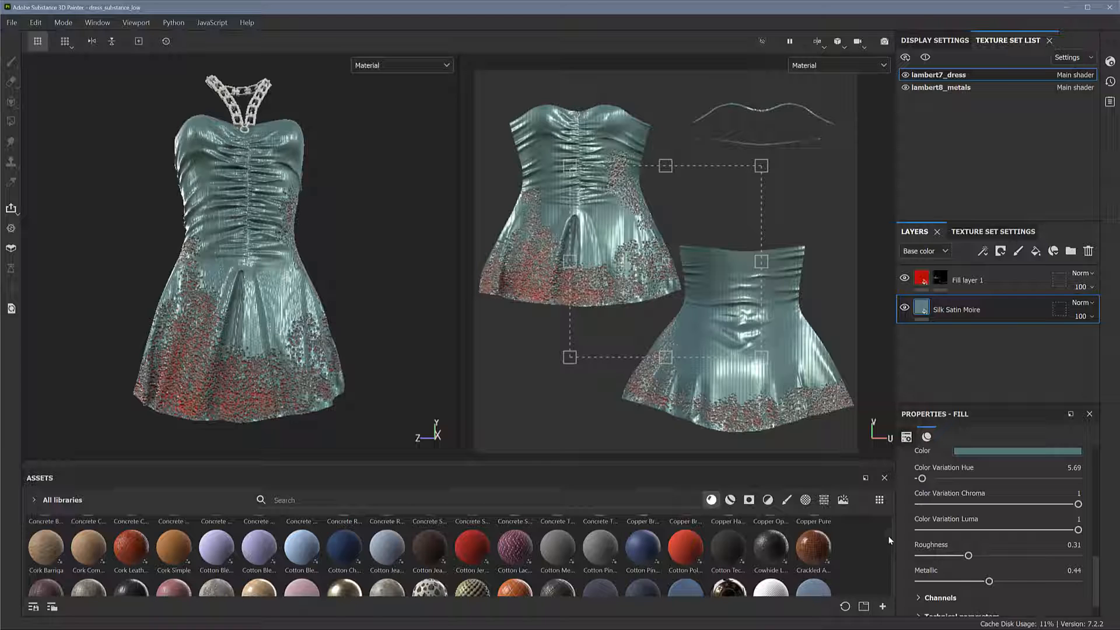
{"action": "scroll", "coordinate": [888, 535], "scroll_direction": "down", "scroll_amount": 1}
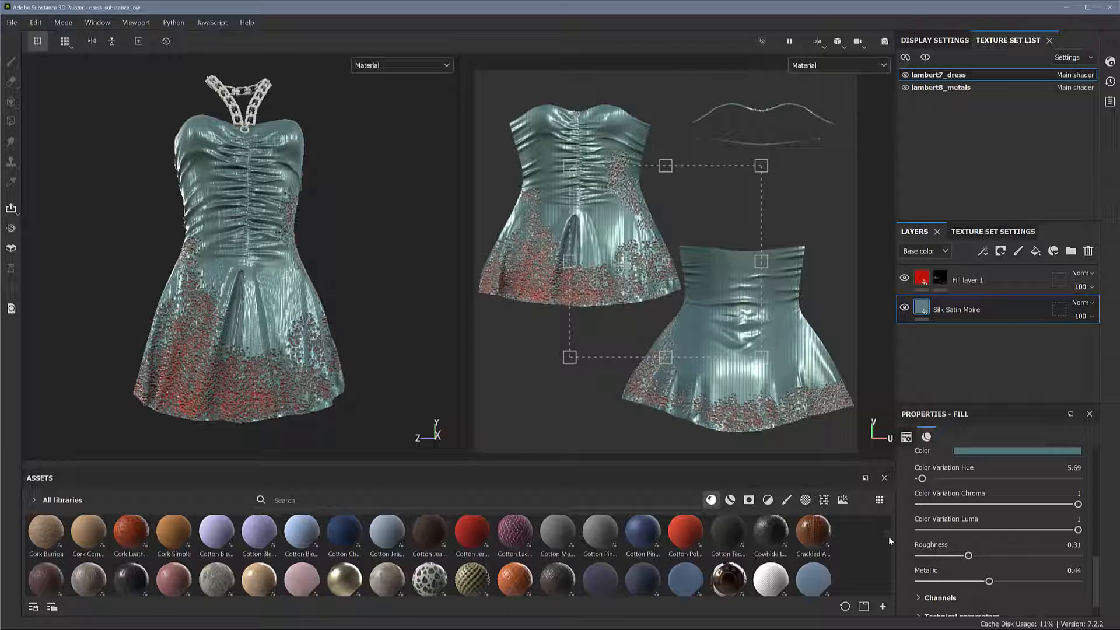
{"action": "scroll", "coordinate": [888, 536], "scroll_direction": "down", "scroll_amount": 1}
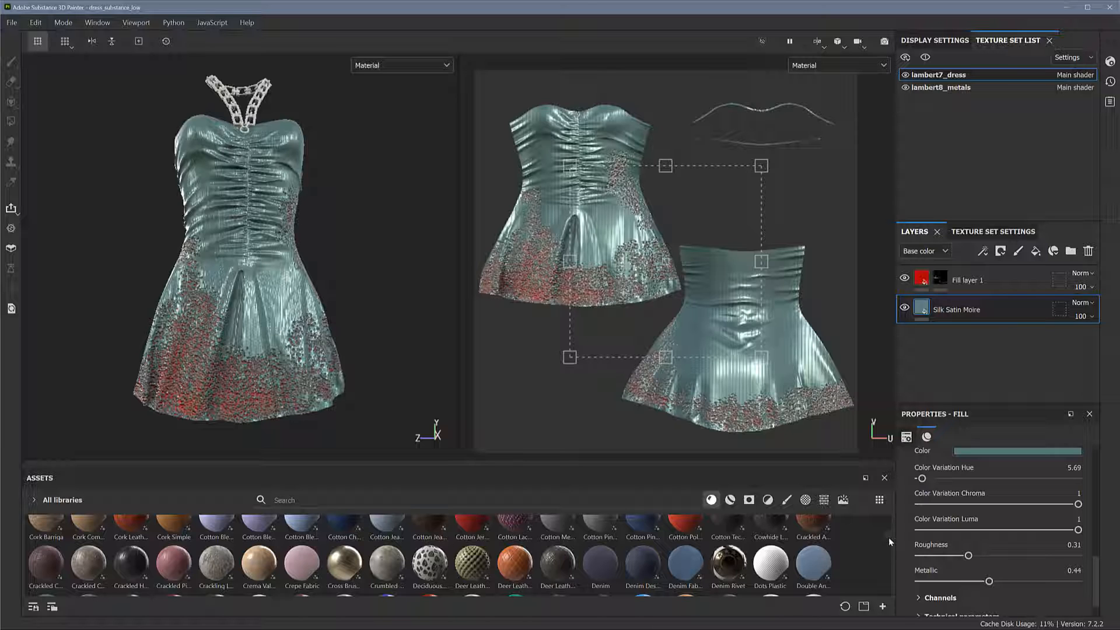
{"action": "scroll", "coordinate": [888, 537], "scroll_direction": "down", "scroll_amount": 1}
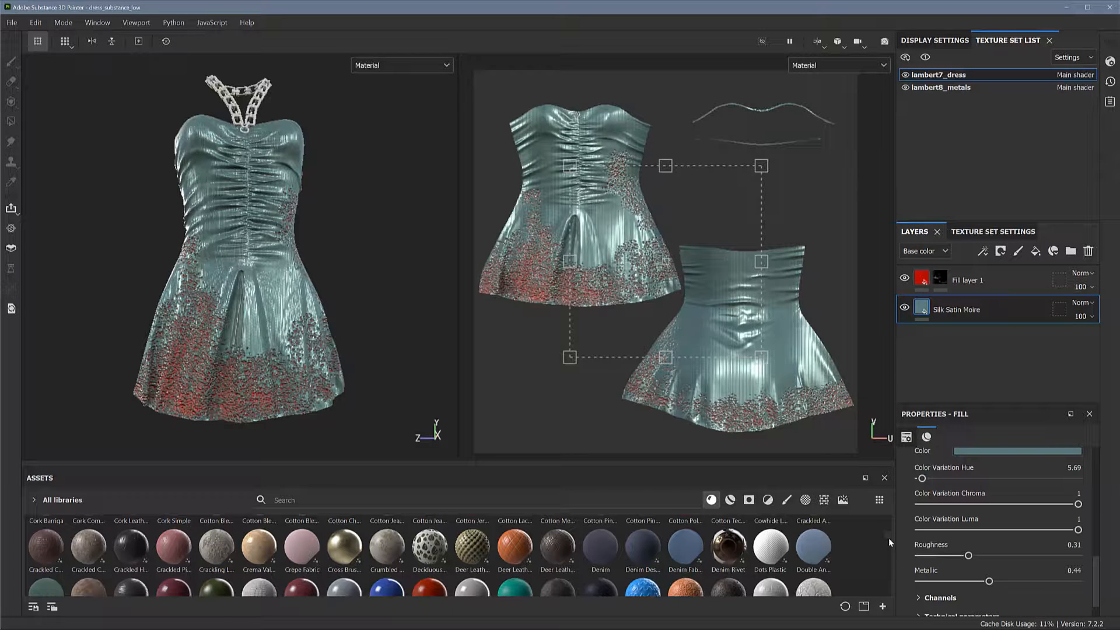
{"action": "scroll", "coordinate": [888, 538], "scroll_direction": "up", "scroll_amount": 1}
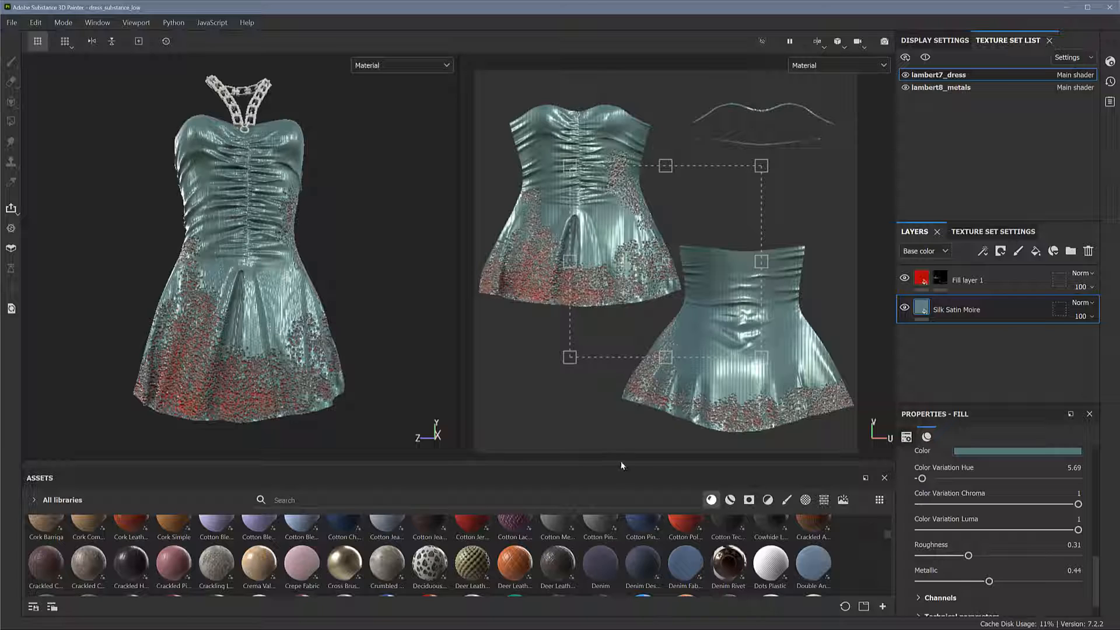
{"action": "mouse_move", "coordinate": [559, 571]}
{"action": "left_mouse_down"}
{"action": "mouse_move", "coordinate": [583, 519]}
{"action": "mouse_move", "coordinate": [977, 372]}
{"action": "mouse_move", "coordinate": [1010, 300]}
{"action": "left_mouse_up"}
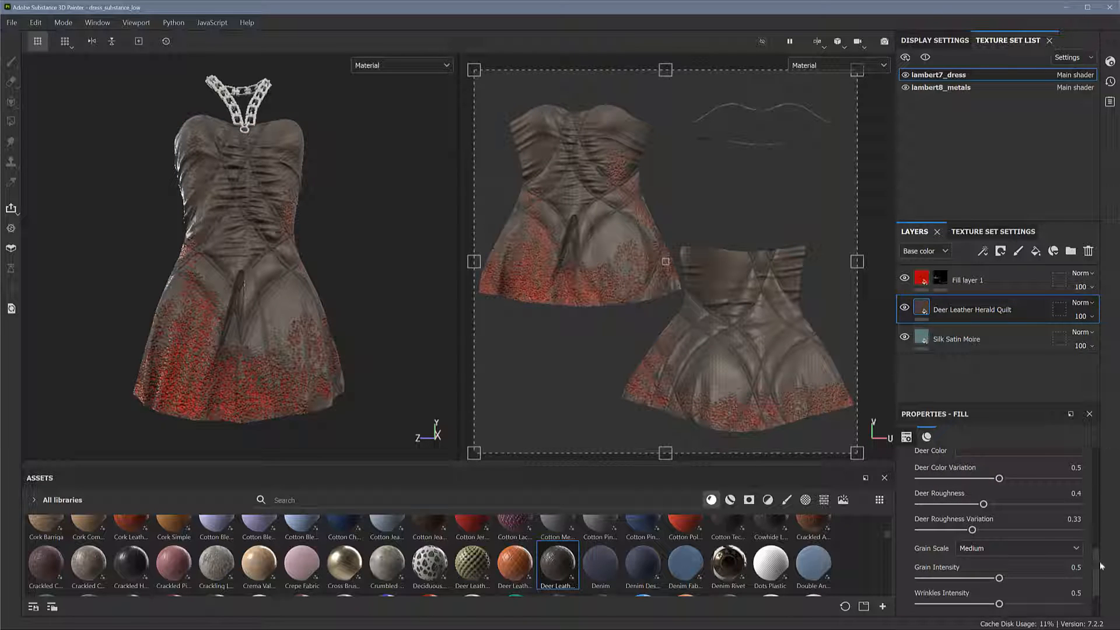
Set the Deer Leather Herald Quilt layer's UV scale to 4 and add a black mask to the layer
{"action": "scroll", "coordinate": [1100, 554], "scroll_direction": "up", "scroll_amount": 5}
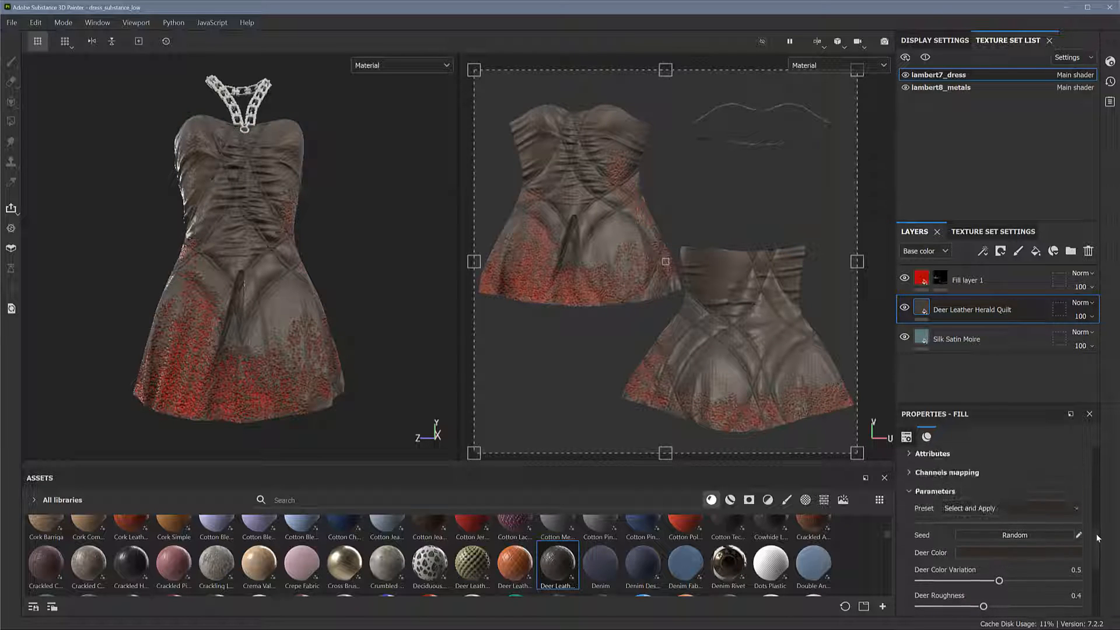
{"action": "scroll", "coordinate": [1098, 538], "scroll_direction": "down", "scroll_amount": 6}
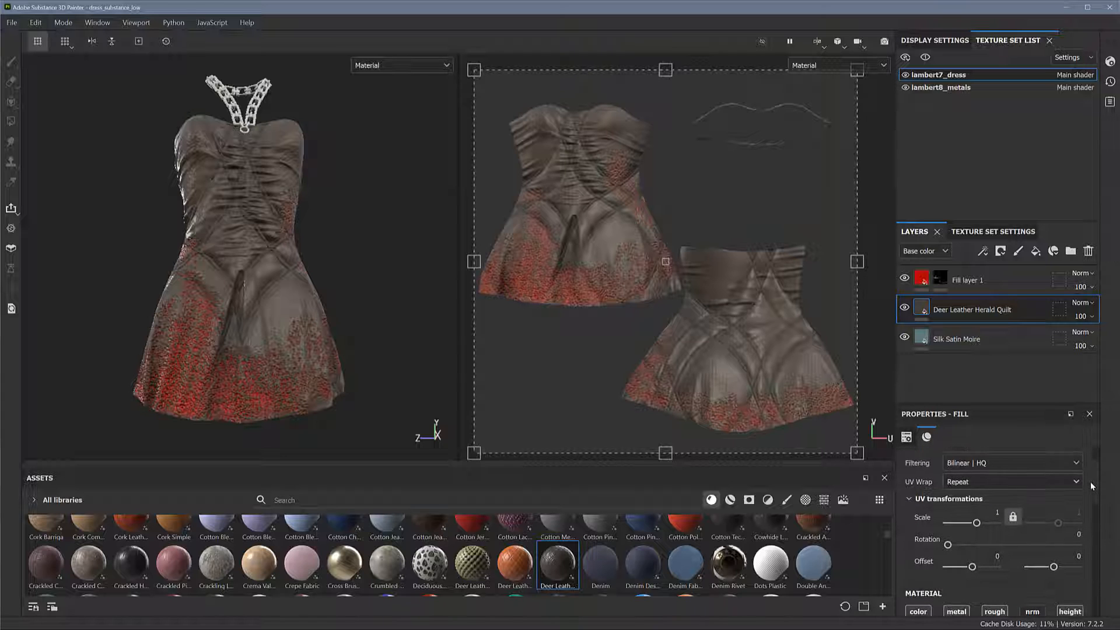
{"action": "left_click", "coordinate": [997, 512]}
{"action": "type", "text": "4"}
{"action": "key", "text": "Return"}
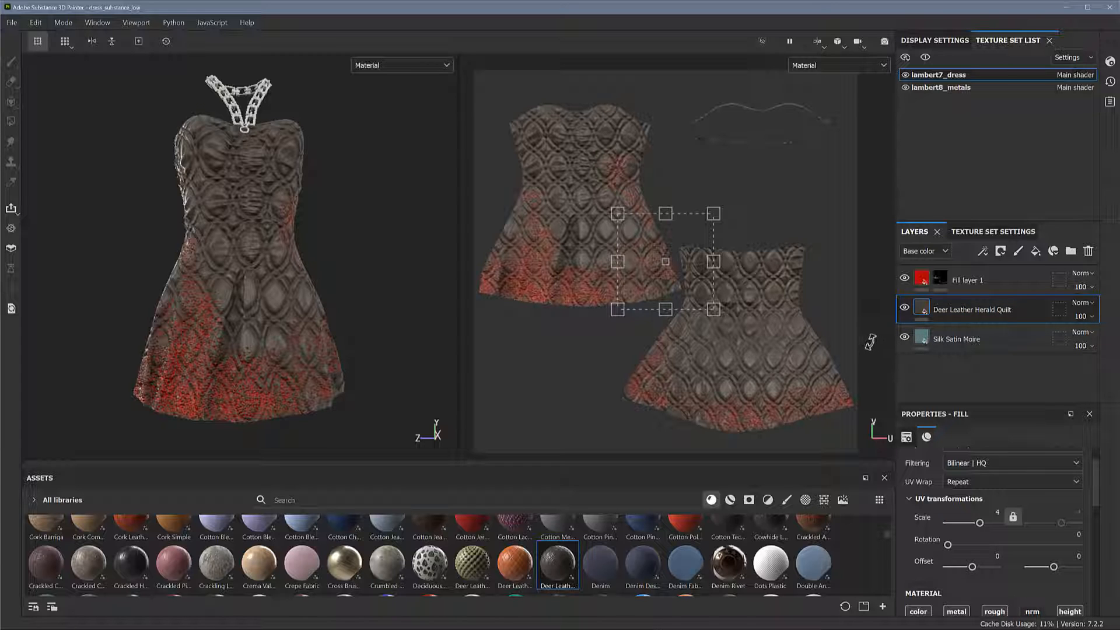
{"action": "right_click", "coordinate": [996, 314]}
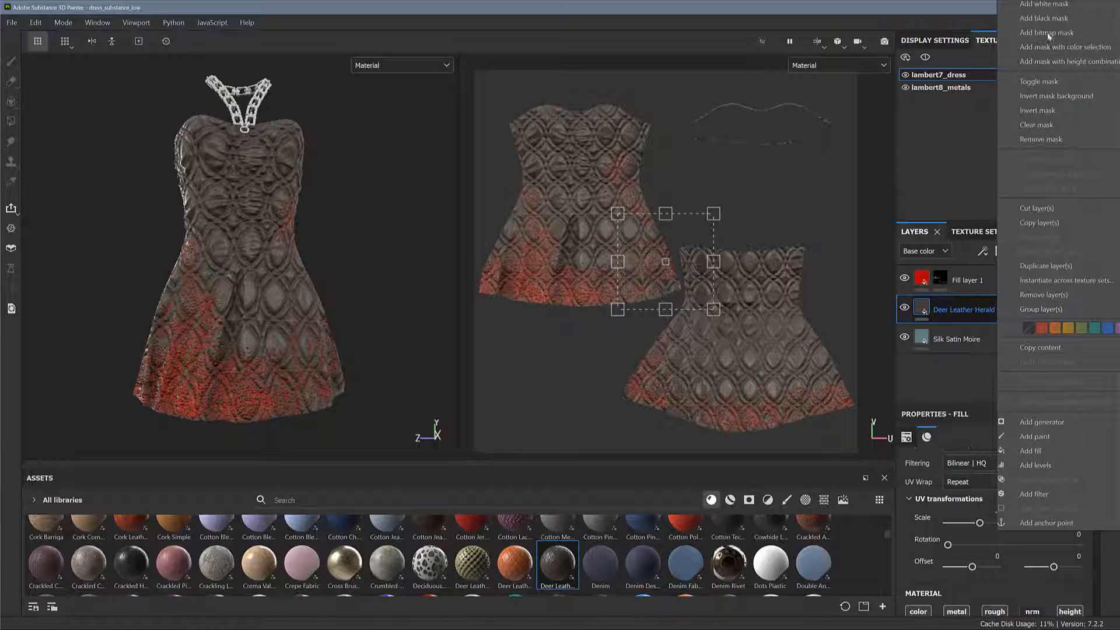
{"action": "left_click", "coordinate": [1052, 19]}
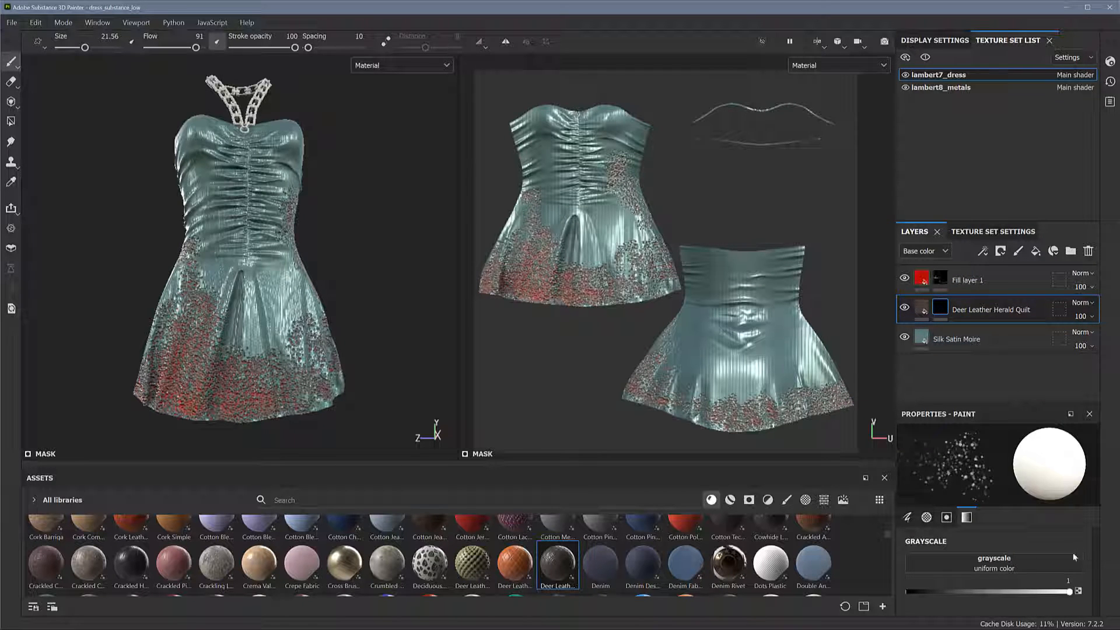
Try revealing the quilted leather on a few triangles of the front skirt with Polygon Fill in triangle mode
{"action": "left_click", "coordinate": [10, 123]}
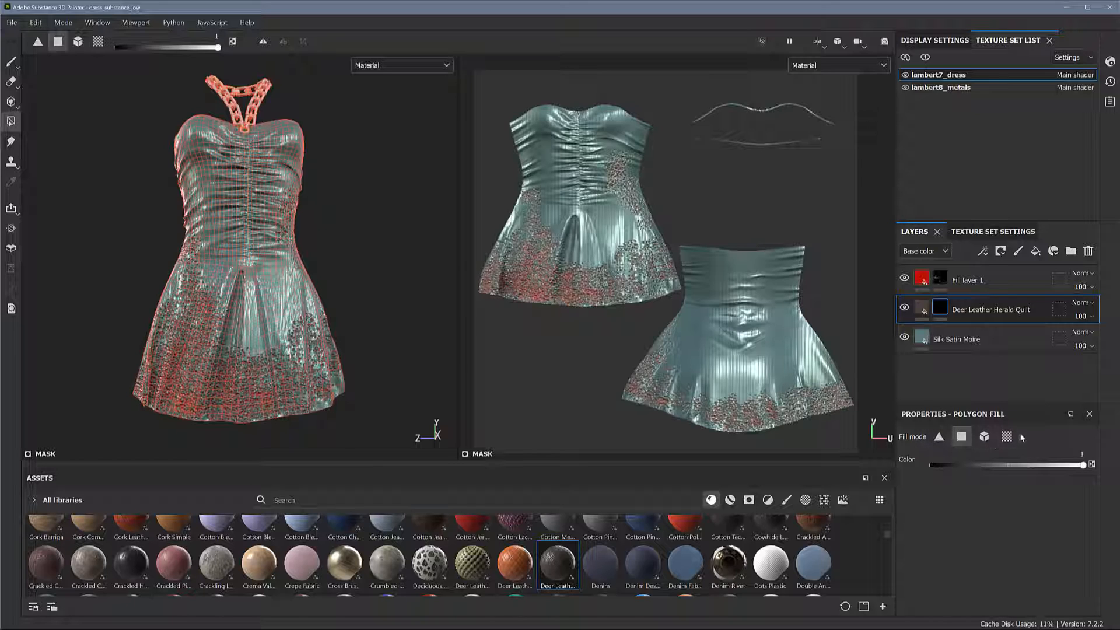
{"action": "left_click", "coordinate": [939, 439]}
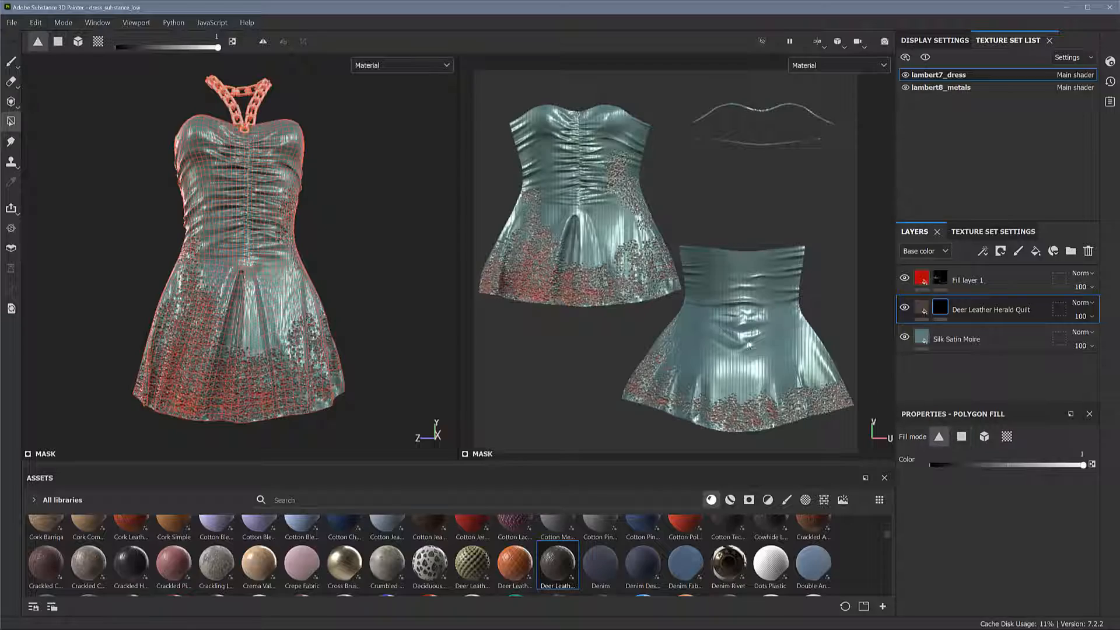
{"action": "scroll", "coordinate": [572, 192], "scroll_direction": "up", "scroll_amount": 5}
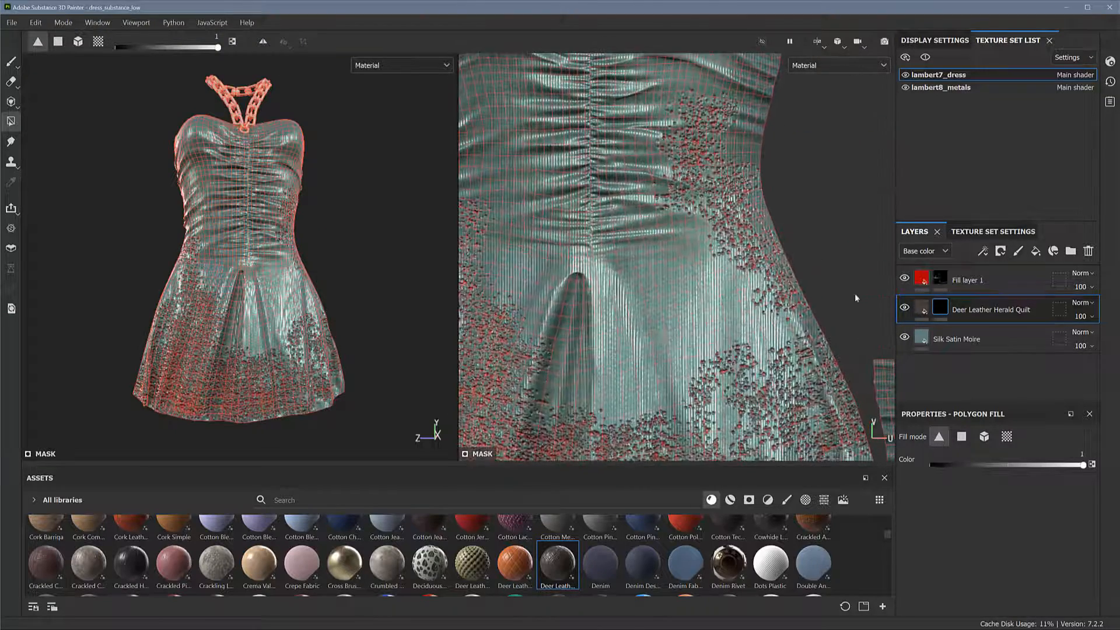
{"action": "right_click_drag", "start_coordinate": [726, 245], "coordinate": [695, 246], "text": "alt"}
{"action": "middle_click_drag", "start_coordinate": [695, 246], "coordinate": [698, 271], "text": "alt"}
{"action": "right_click_drag", "start_coordinate": [698, 270], "coordinate": [678, 309], "text": "alt"}
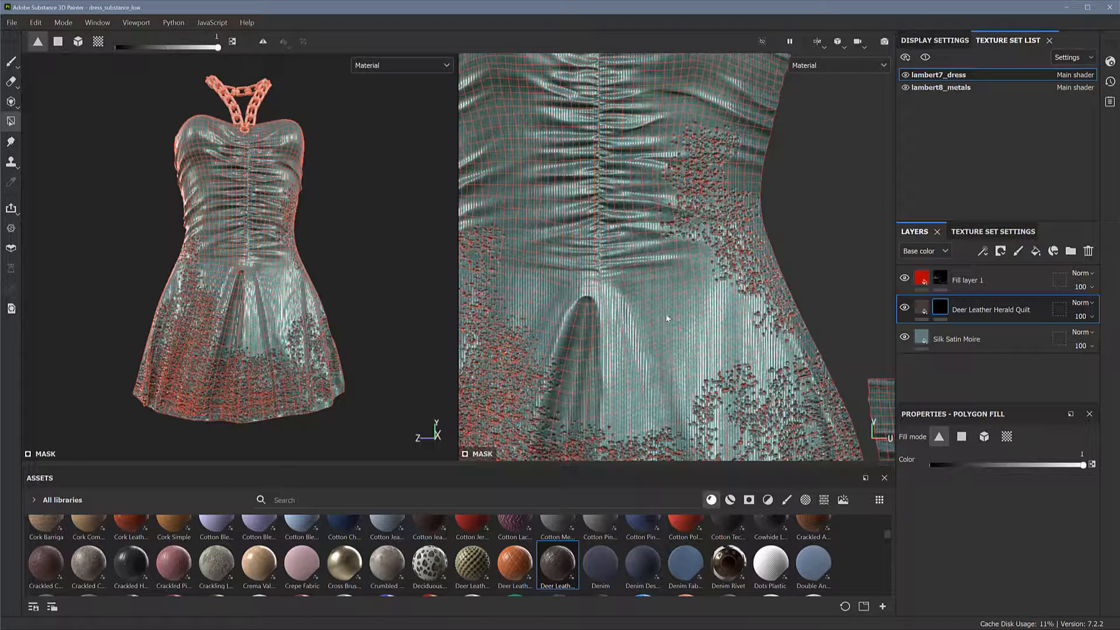
{"action": "left_click", "coordinate": [668, 314]}
{"action": "left_click", "coordinate": [659, 291]}
{"action": "left_click", "coordinate": [652, 275]}
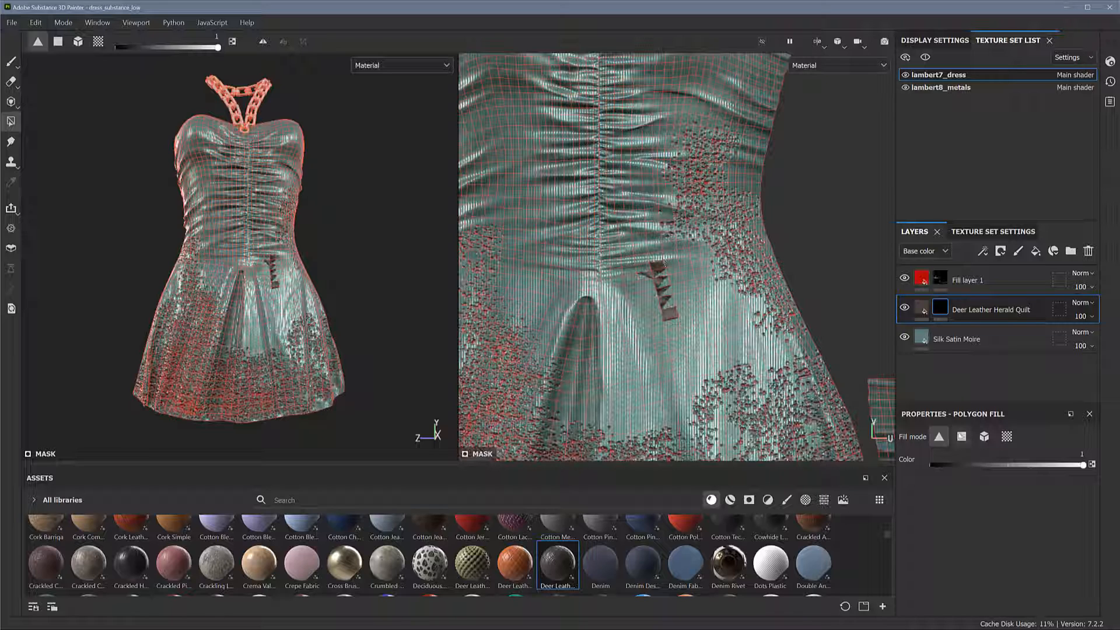
Try revealing a larger leather patch on the front skirt with Polygon Fill in quad mode
{"action": "left_click", "coordinate": [962, 437]}
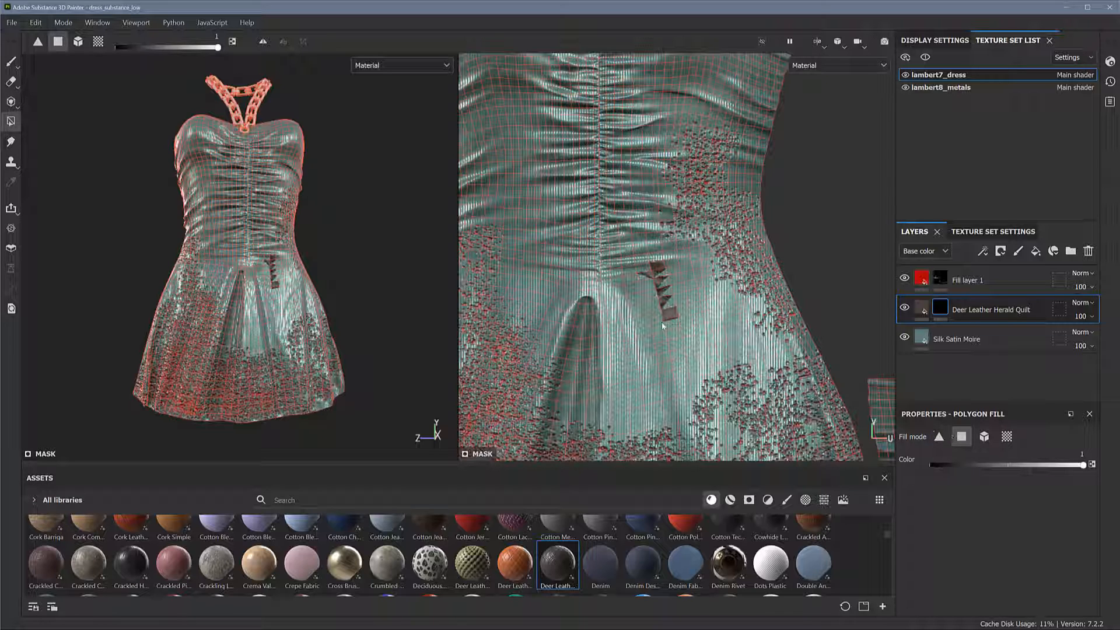
{"action": "mouse_move", "coordinate": [663, 325]}
{"action": "left_mouse_down"}
{"action": "mouse_move", "coordinate": [712, 370]}
{"action": "mouse_move", "coordinate": [719, 344]}
{"action": "mouse_move", "coordinate": [721, 372]}
{"action": "left_mouse_up"}
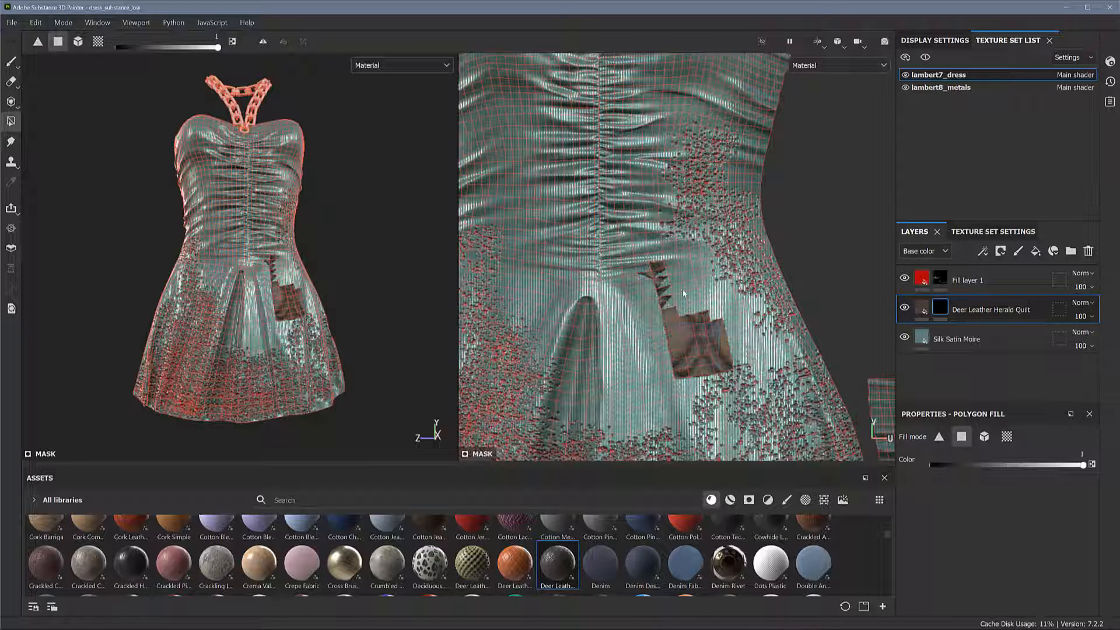
{"action": "mouse_move", "coordinate": [684, 294]}
{"action": "left_mouse_down"}
{"action": "mouse_move", "coordinate": [732, 326]}
{"action": "mouse_move", "coordinate": [663, 277]}
{"action": "left_mouse_up"}
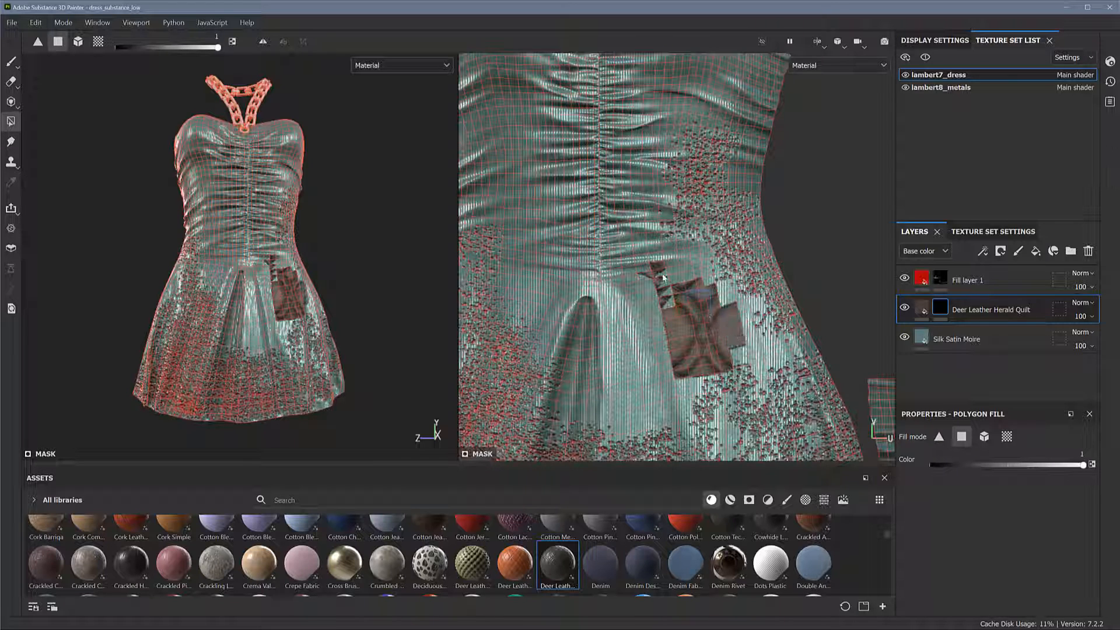
Try filling the leather mask over the front dress piece by UV chunk, and over the whole mesh with mesh fill
{"action": "left_click", "coordinate": [1007, 437]}
{"action": "left_click", "coordinate": [695, 295]}
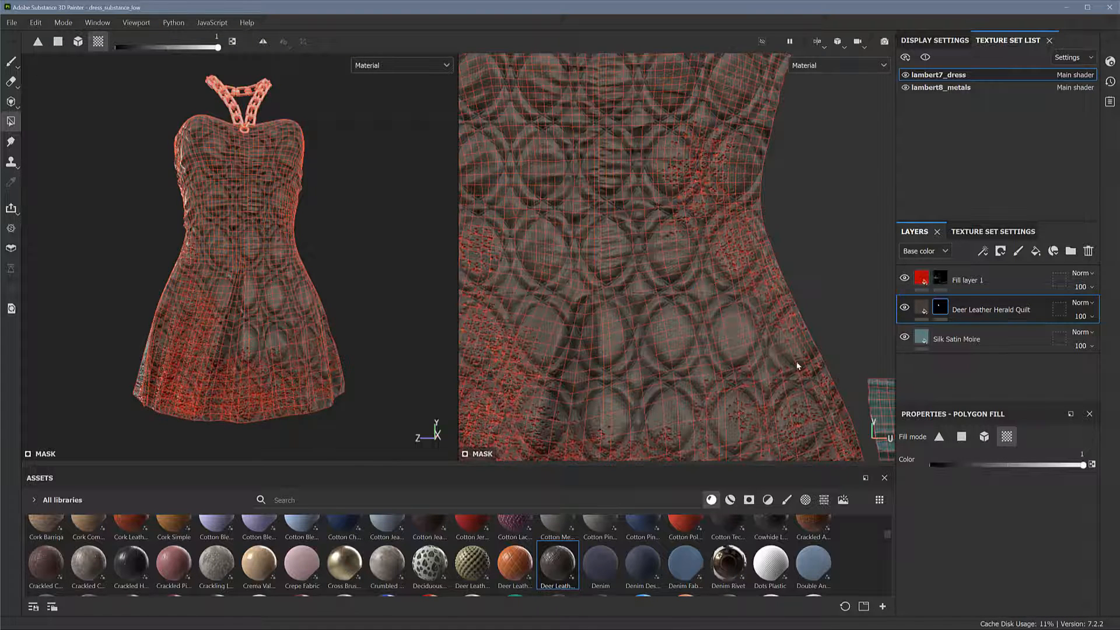
{"action": "right_click_drag", "start_coordinate": [798, 366], "coordinate": [610, 292], "text": "alt"}
{"action": "middle_click_drag", "start_coordinate": [716, 295], "coordinate": [684, 268], "text": "alt"}
{"action": "right_click_drag", "start_coordinate": [636, 253], "coordinate": [816, 301], "text": "alt"}
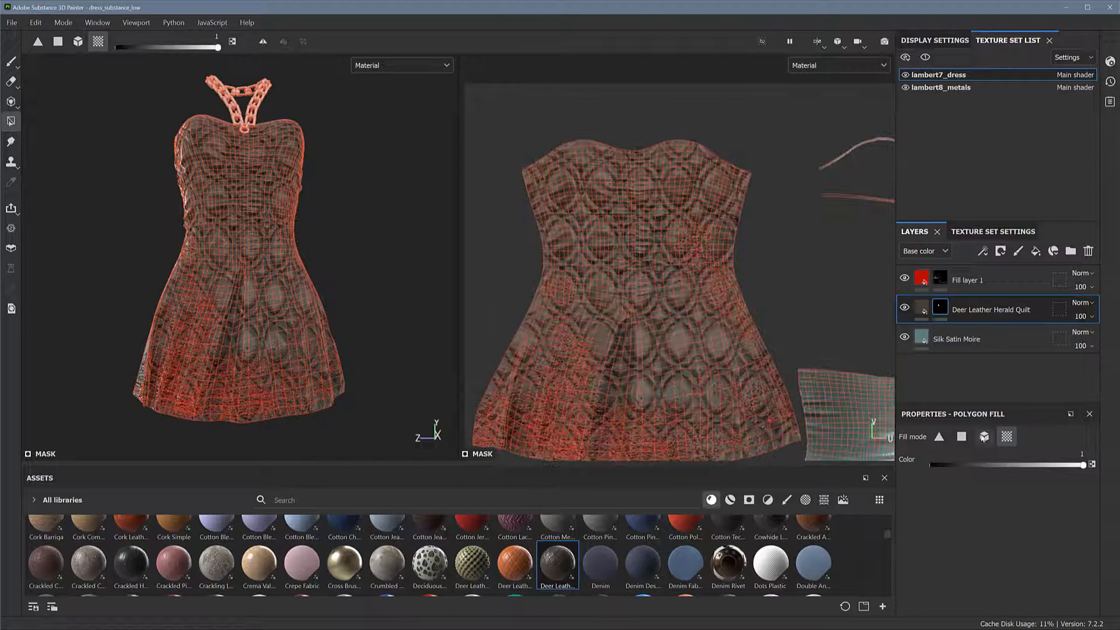
{"action": "left_click", "coordinate": [984, 437]}
{"action": "scroll", "coordinate": [775, 367], "scroll_direction": "down", "scroll_amount": 2}
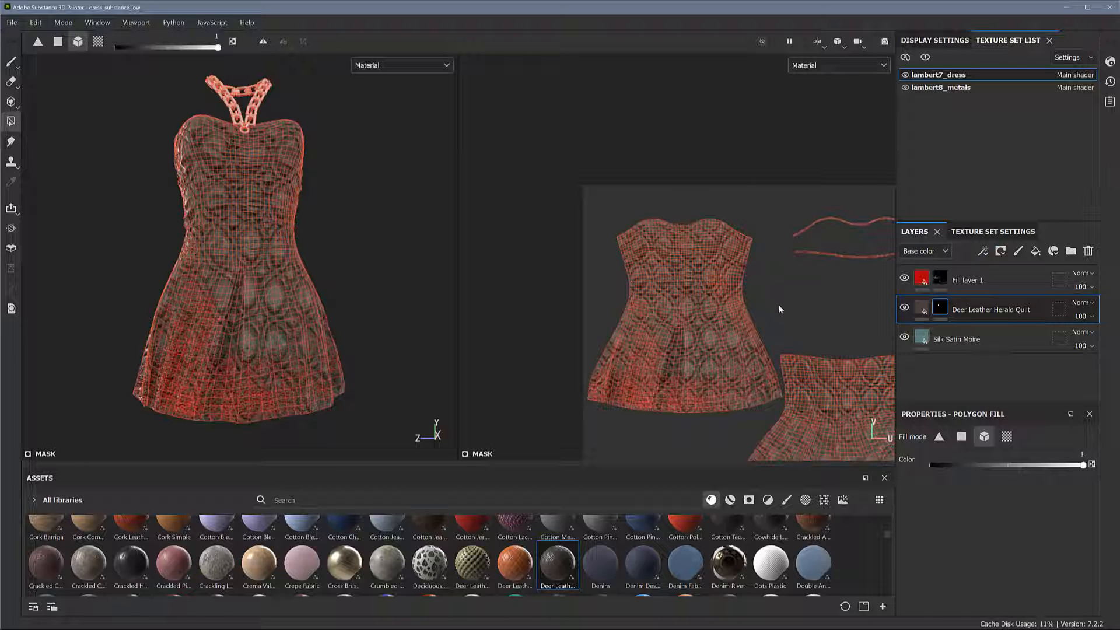
Clear the leather fill from the dress pieces using Polygon Fill in UV chunk mode with colour 0
{"action": "left_click", "coordinate": [1006, 437]}
{"action": "left_click_drag", "start_coordinate": [994, 465], "coordinate": [905, 464]}
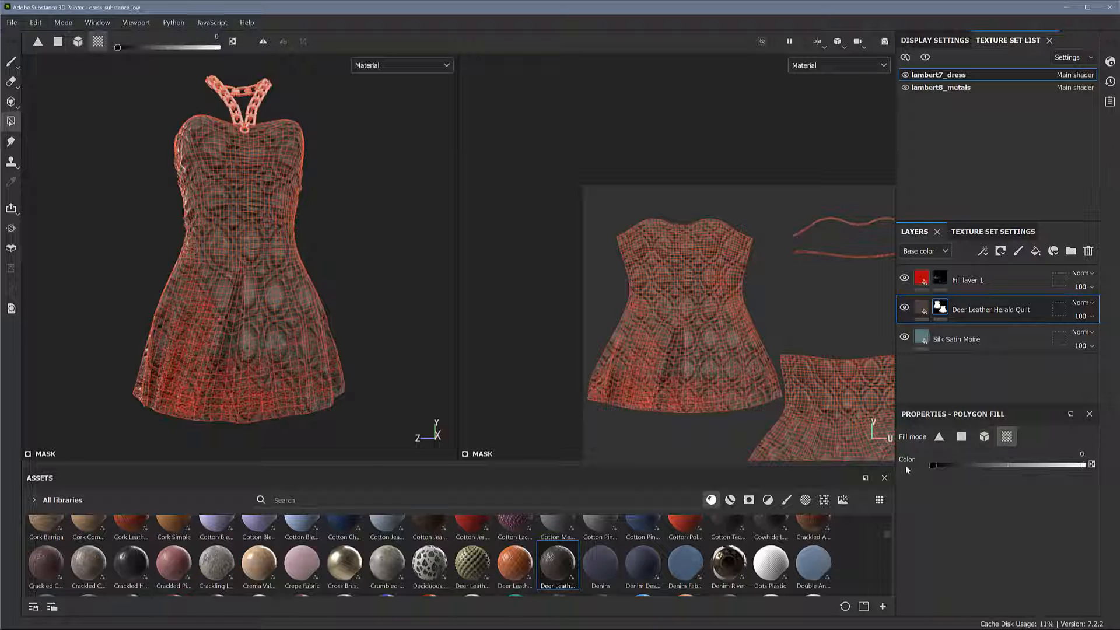
{"action": "left_click", "coordinate": [814, 386]}
{"action": "scroll", "coordinate": [798, 344], "scroll_direction": "up", "scroll_amount": 3}
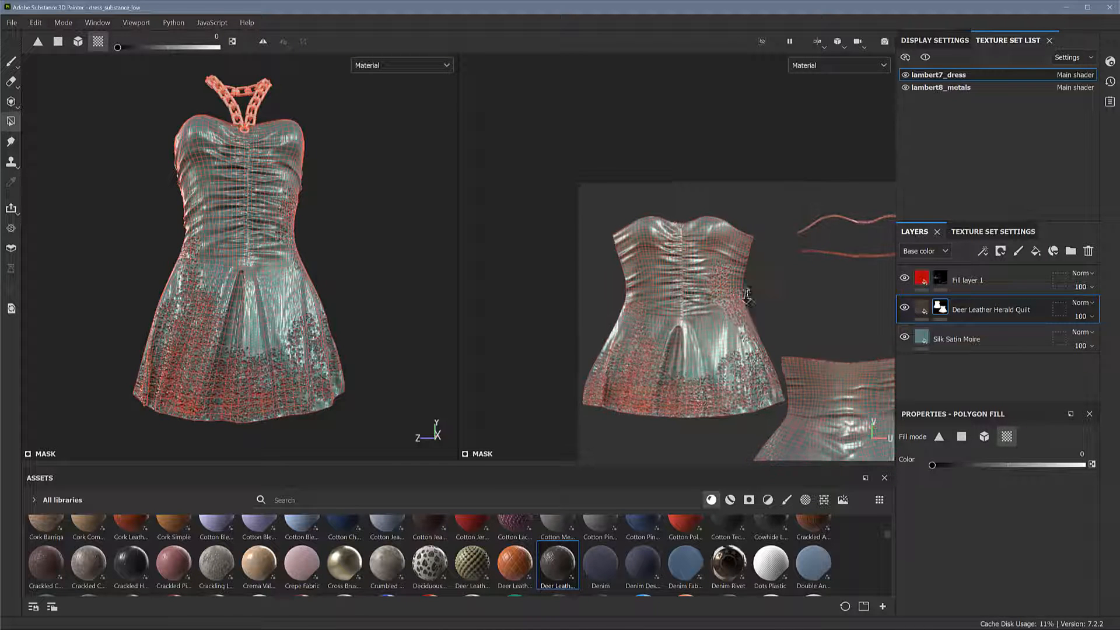
{"action": "scroll", "coordinate": [711, 290], "scroll_direction": "up", "scroll_amount": 3}
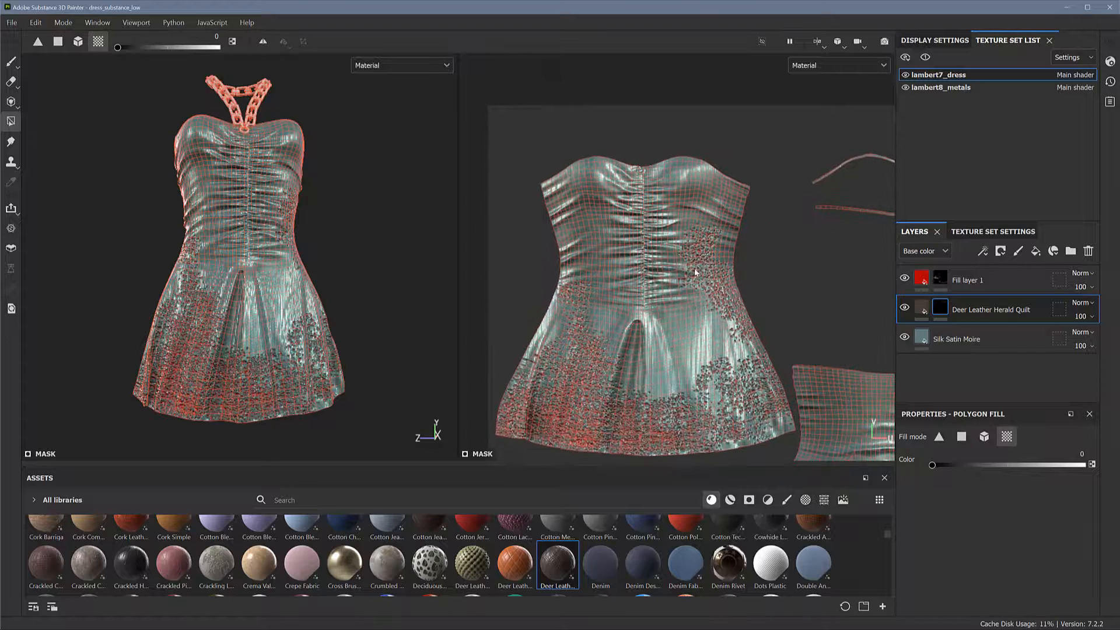
{"action": "scroll", "coordinate": [764, 292], "scroll_direction": "up", "scroll_amount": 2}
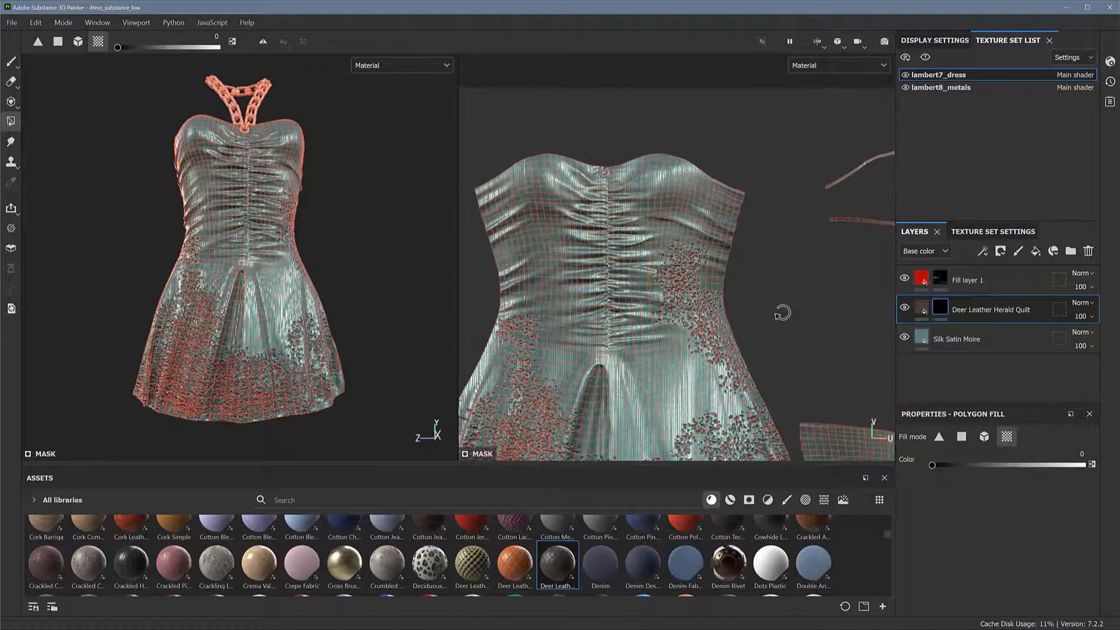
{"action": "left_click_drag", "start_coordinate": [778, 312], "coordinate": [771, 305], "text": "alt+shift"}
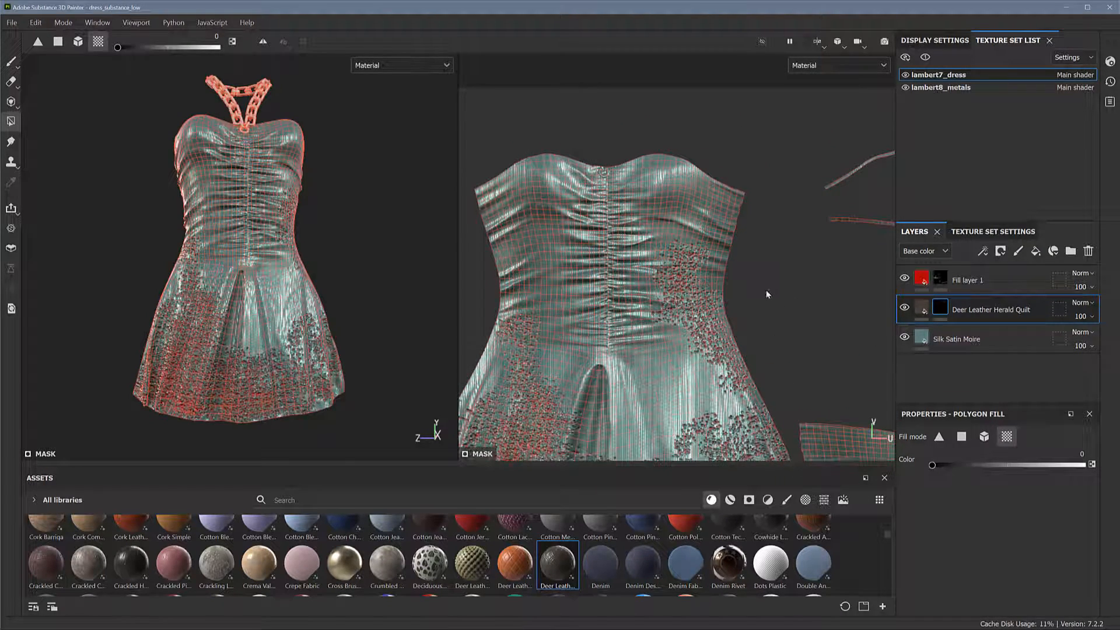
{"action": "middle_click_drag", "start_coordinate": [767, 293], "coordinate": [742, 269]}
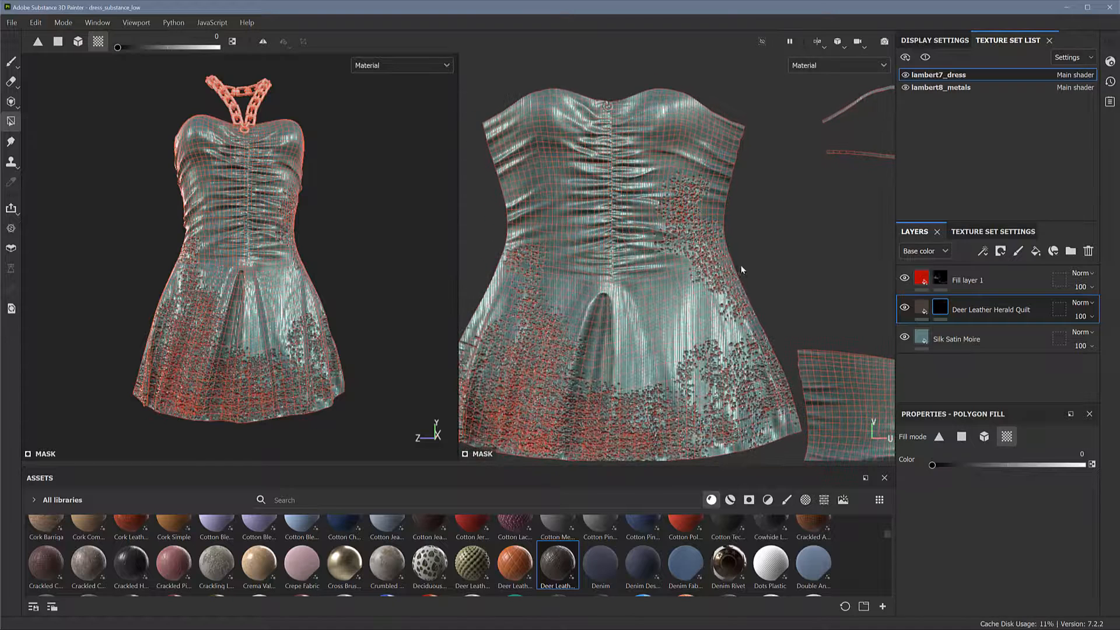
Set up the Paint tool on the Deer Leather Herald Quilt mask with the Dirt Splash brush
{"action": "left_click", "coordinate": [12, 63]}
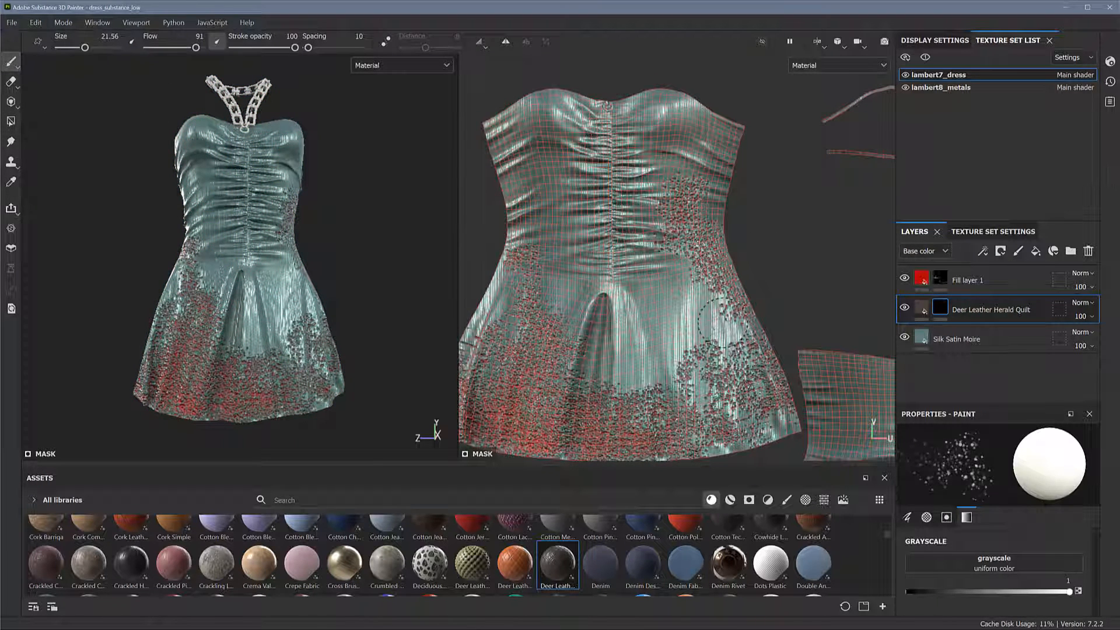
{"action": "left_click", "coordinate": [942, 306]}
{"action": "left_click", "coordinate": [786, 500]}
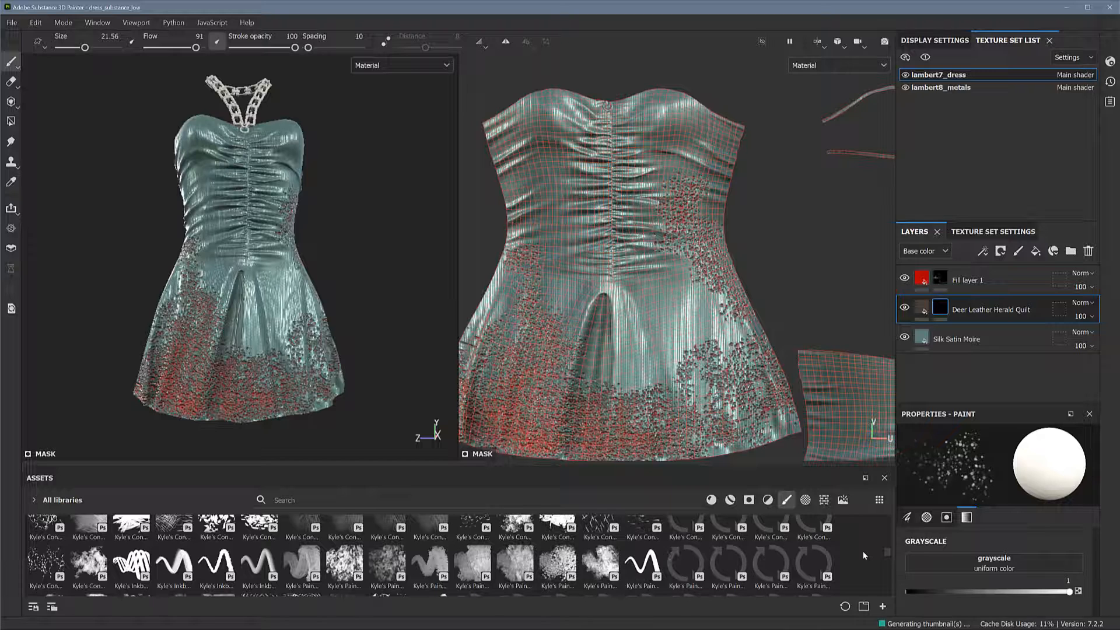
{"action": "scroll", "coordinate": [887, 553], "scroll_direction": "up", "scroll_amount": 5}
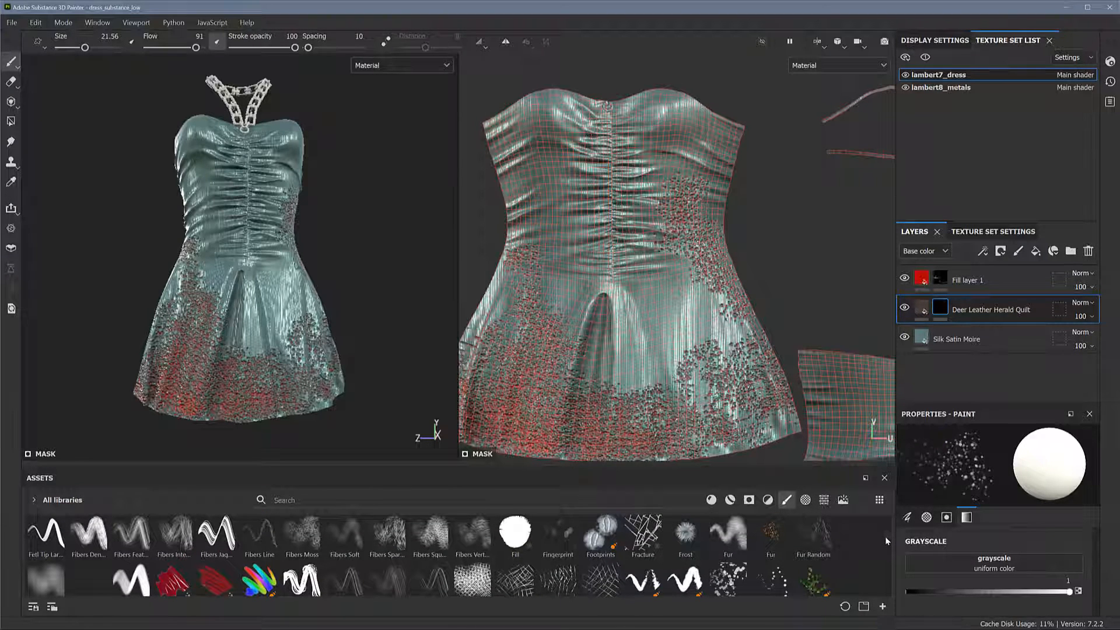
{"action": "scroll", "coordinate": [884, 536], "scroll_direction": "up", "scroll_amount": 2}
{"action": "scroll", "coordinate": [885, 531], "scroll_direction": "up", "scroll_amount": 1}
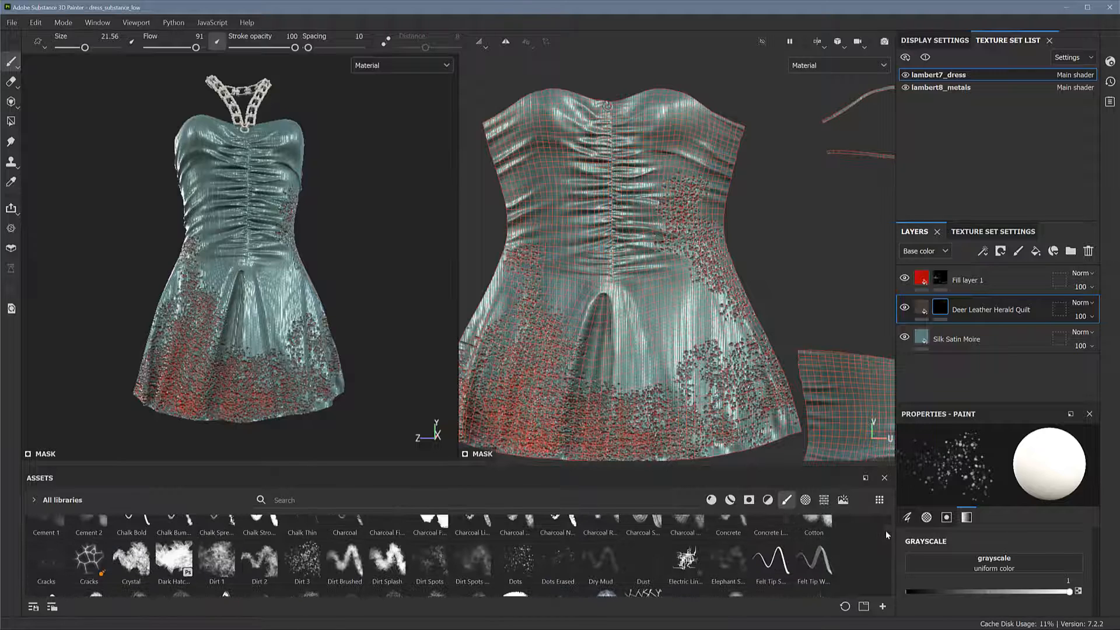
{"action": "left_click", "coordinate": [394, 557]}
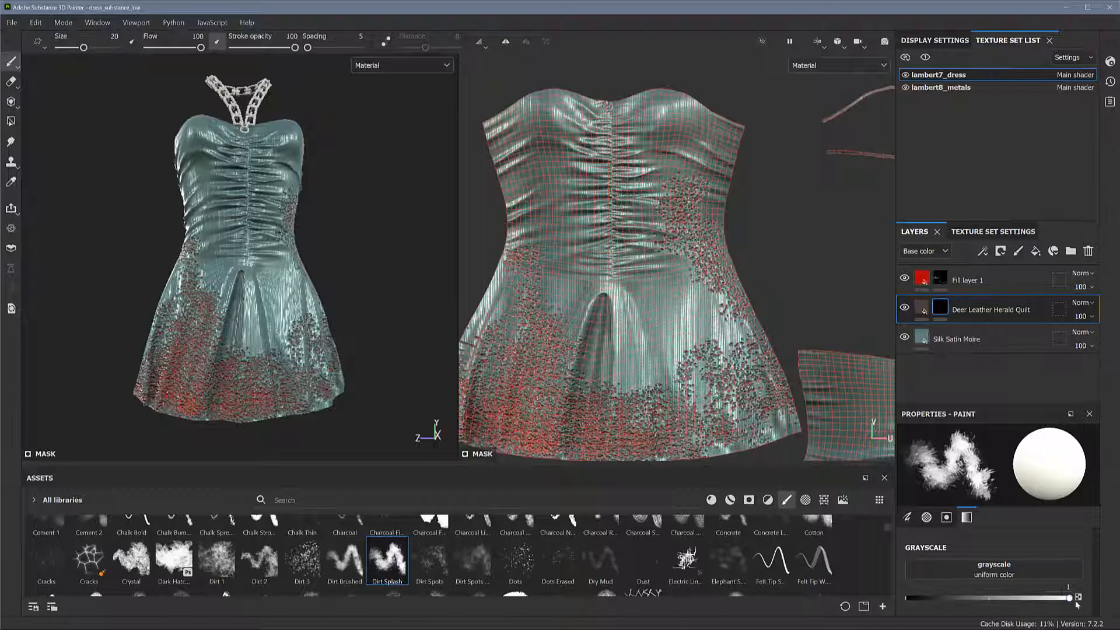
Paint rough quilted leather patches onto the front skirt, from below the waist to the hem
{"action": "mouse_move", "coordinate": [650, 284]}
{"action": "left_mouse_down"}
{"action": "mouse_move", "coordinate": [665, 304]}
{"action": "mouse_move", "coordinate": [642, 309]}
{"action": "mouse_move", "coordinate": [645, 331]}
{"action": "mouse_move", "coordinate": [676, 318]}
{"action": "mouse_move", "coordinate": [642, 350]}
{"action": "mouse_move", "coordinate": [624, 327]}
{"action": "mouse_move", "coordinate": [618, 341]}
{"action": "mouse_move", "coordinate": [624, 321]}
{"action": "mouse_move", "coordinate": [705, 374]}
{"action": "mouse_move", "coordinate": [706, 403]}
{"action": "mouse_move", "coordinate": [723, 417]}
{"action": "mouse_move", "coordinate": [758, 431]}
{"action": "mouse_move", "coordinate": [793, 420]}
{"action": "mouse_move", "coordinate": [729, 444]}
{"action": "mouse_move", "coordinate": [755, 432]}
{"action": "left_mouse_up"}
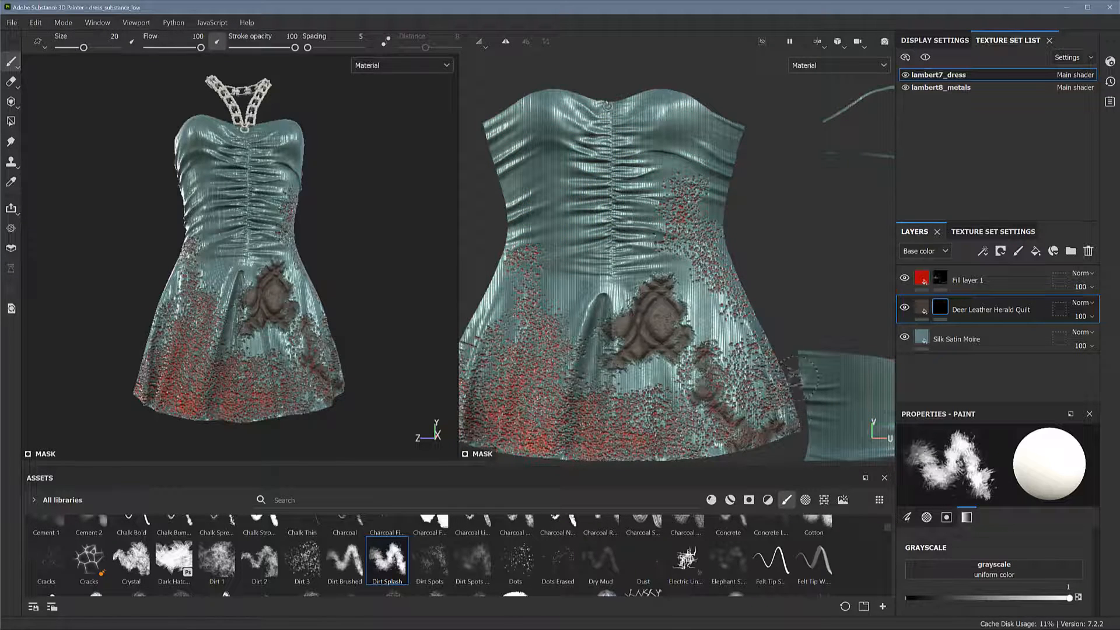
{"action": "scroll", "coordinate": [547, 221], "scroll_direction": "down", "scroll_amount": 4}
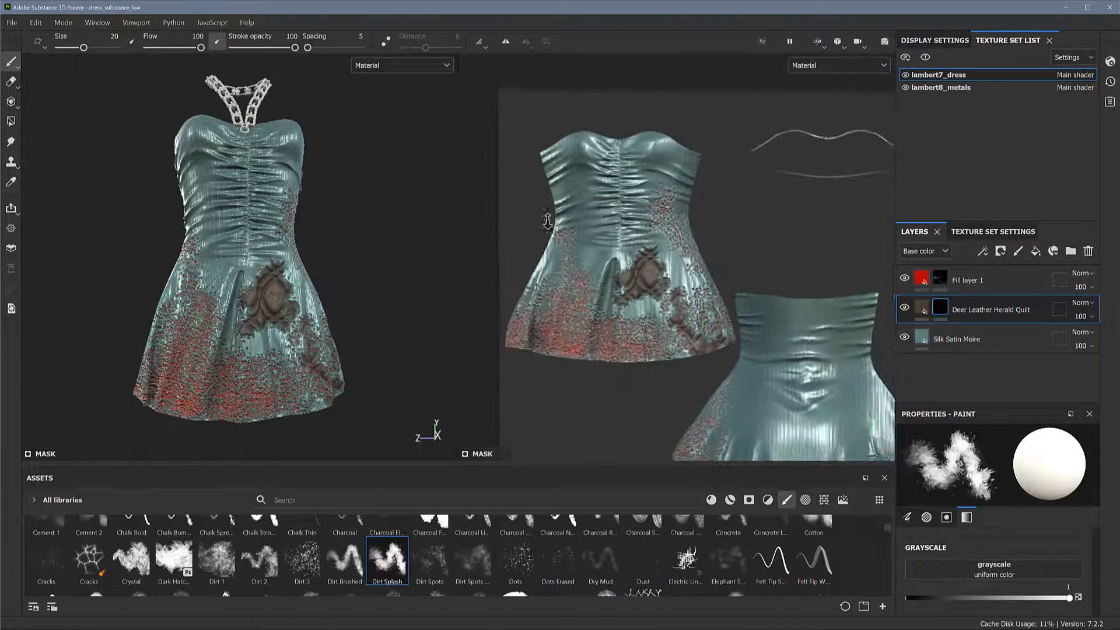
{"action": "mouse_move", "coordinate": [547, 222]}
{"action": "right_mouse_down", "text": "alt"}
{"action": "mouse_move", "coordinate": [515, 208]}
{"action": "mouse_move", "coordinate": [556, 219]}
{"action": "right_mouse_up", "text": "alt"}
{"action": "middle_click_drag", "start_coordinate": [682, 266], "coordinate": [632, 223], "text": "alt"}
{"action": "right_click_drag", "start_coordinate": [633, 223], "coordinate": [626, 224], "text": "alt"}
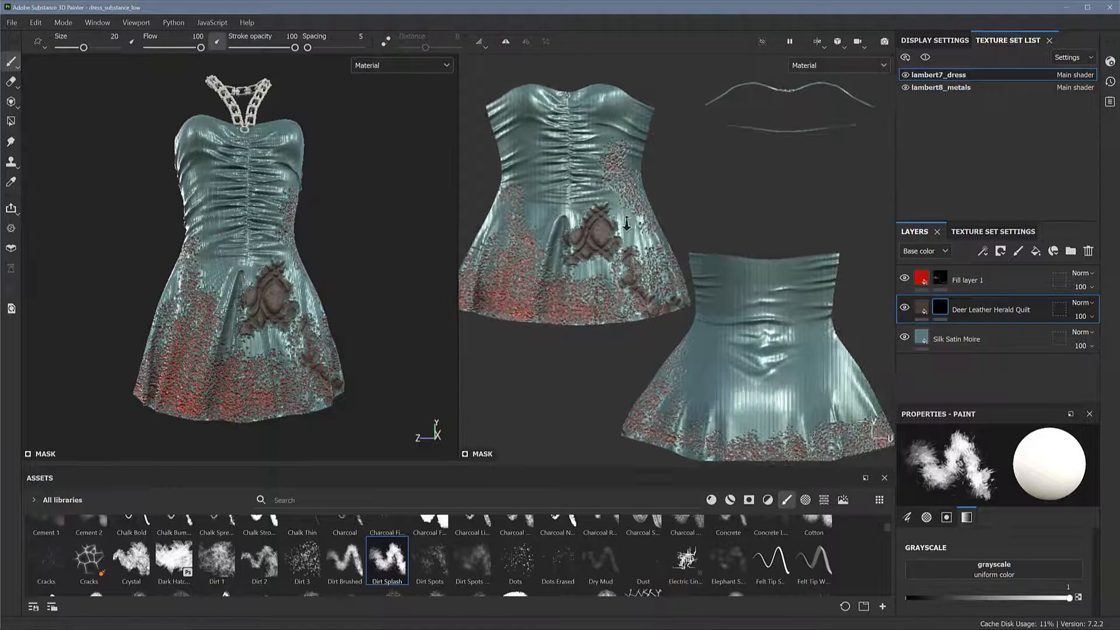
{"action": "scroll", "coordinate": [626, 224], "scroll_direction": "down", "scroll_amount": 3}
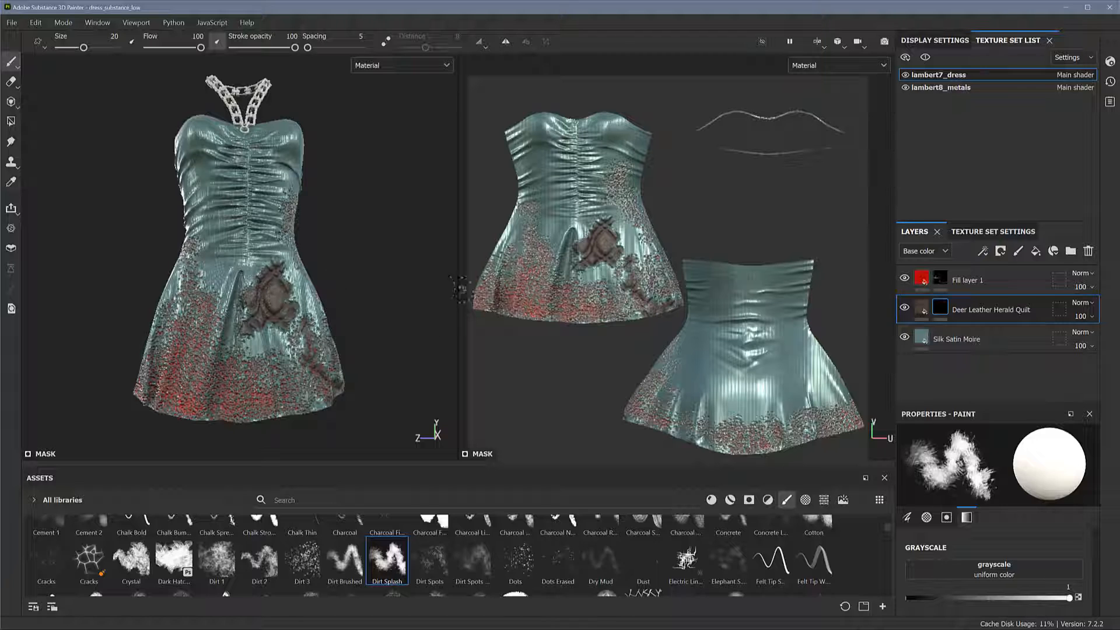
{"action": "mouse_move", "coordinate": [274, 327]}
{"action": "left_mouse_down"}
{"action": "mouse_move", "coordinate": [289, 344]}
{"action": "mouse_move", "coordinate": [265, 350]}
{"action": "mouse_move", "coordinate": [258, 327]}
{"action": "mouse_move", "coordinate": [289, 360]}
{"action": "left_mouse_up"}
{"action": "mouse_move", "coordinate": [311, 400]}
{"action": "left_mouse_down"}
{"action": "mouse_move", "coordinate": [294, 399]}
{"action": "mouse_move", "coordinate": [294, 371]}
{"action": "left_mouse_up"}
{"action": "left_click_drag", "start_coordinate": [320, 418], "coordinate": [295, 420]}
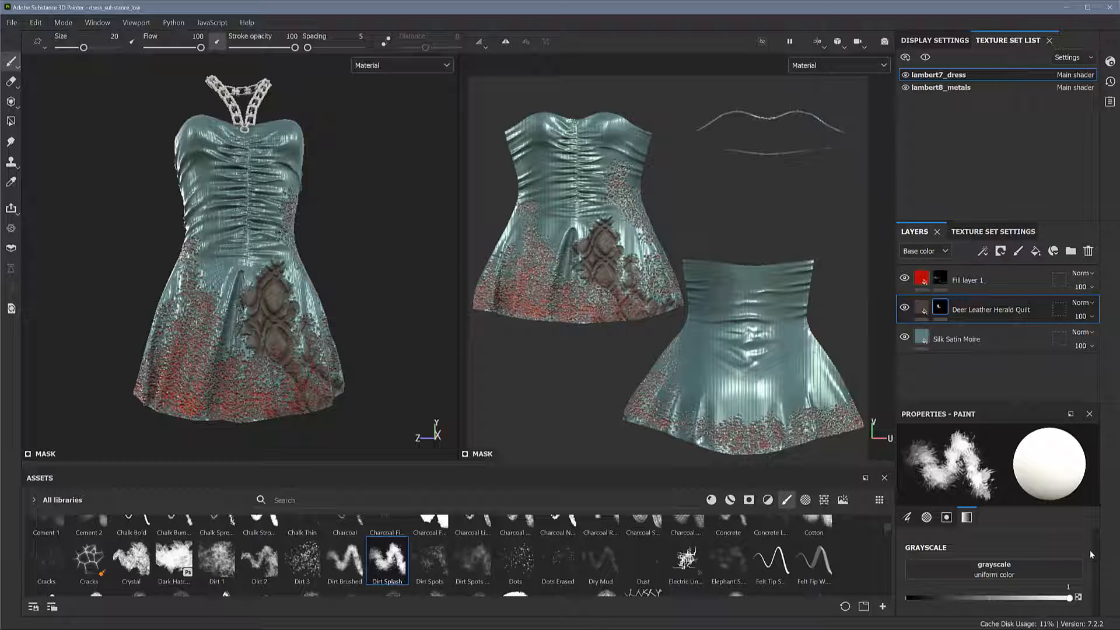
Set the brush alignment to UV and size space to Texture, and paint a leather patch on the back dress piece's side edge in the 2D view
{"action": "scroll", "coordinate": [1092, 554], "scroll_direction": "up", "scroll_amount": 3}
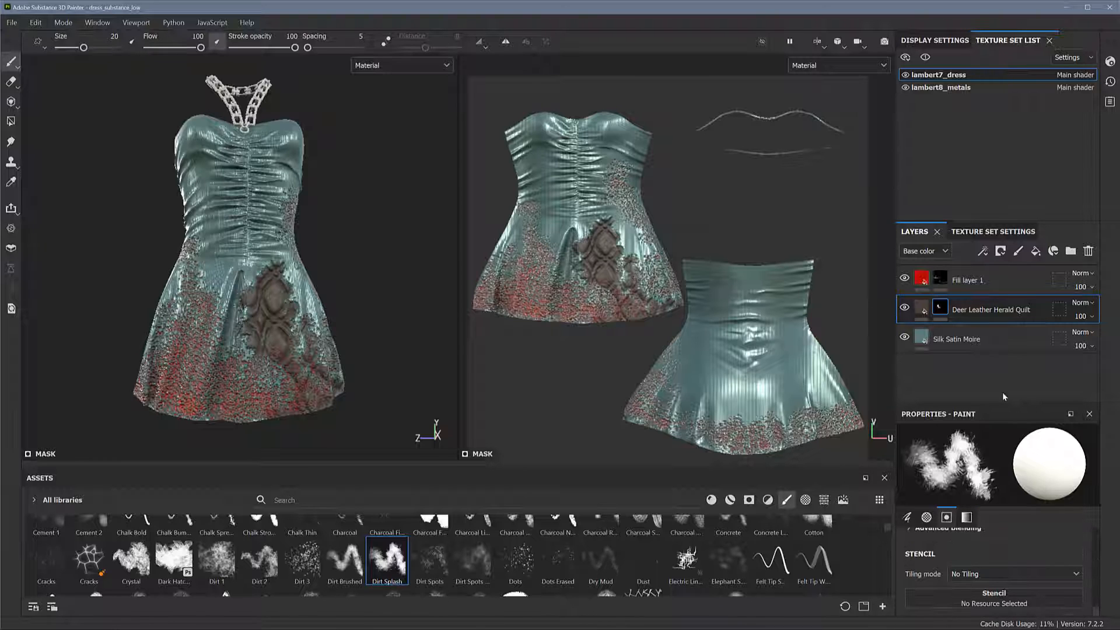
{"action": "left_click_drag", "start_coordinate": [1004, 404], "coordinate": [1003, 342]}
{"action": "left_click_drag", "start_coordinate": [1096, 586], "coordinate": [1096, 538]}
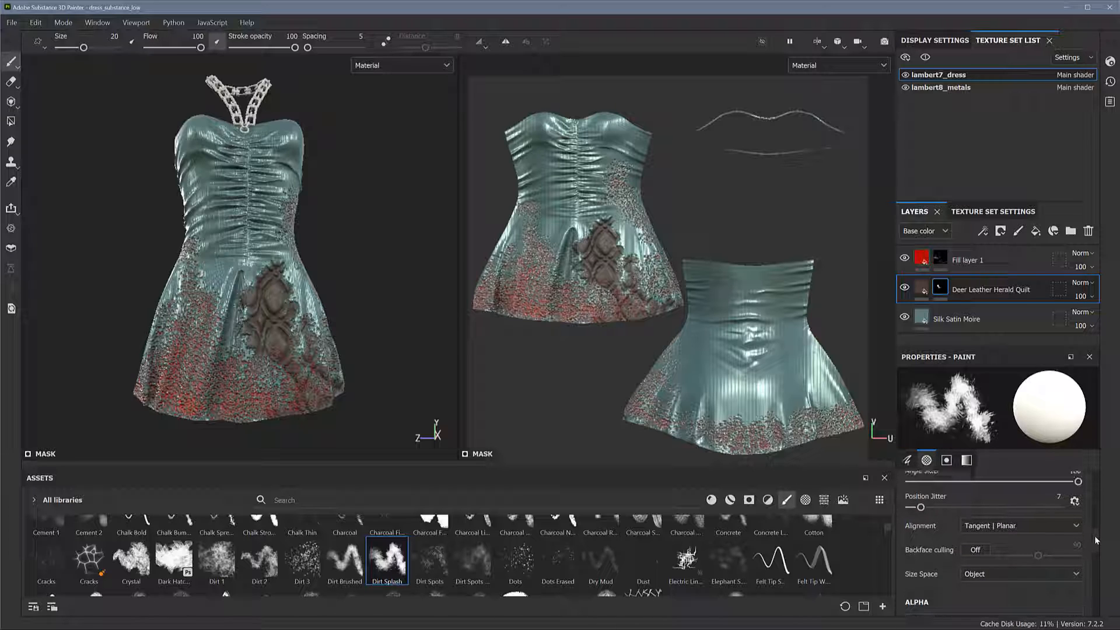
{"action": "left_click", "coordinate": [1025, 525]}
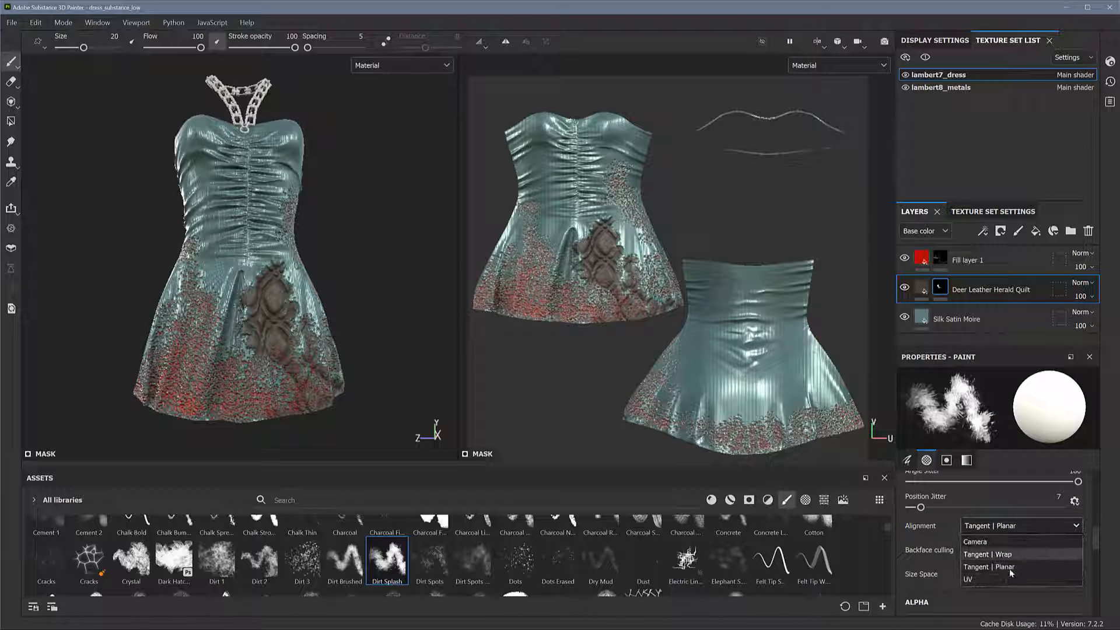
{"action": "left_click", "coordinate": [1006, 576]}
{"action": "left_click", "coordinate": [1003, 573]}
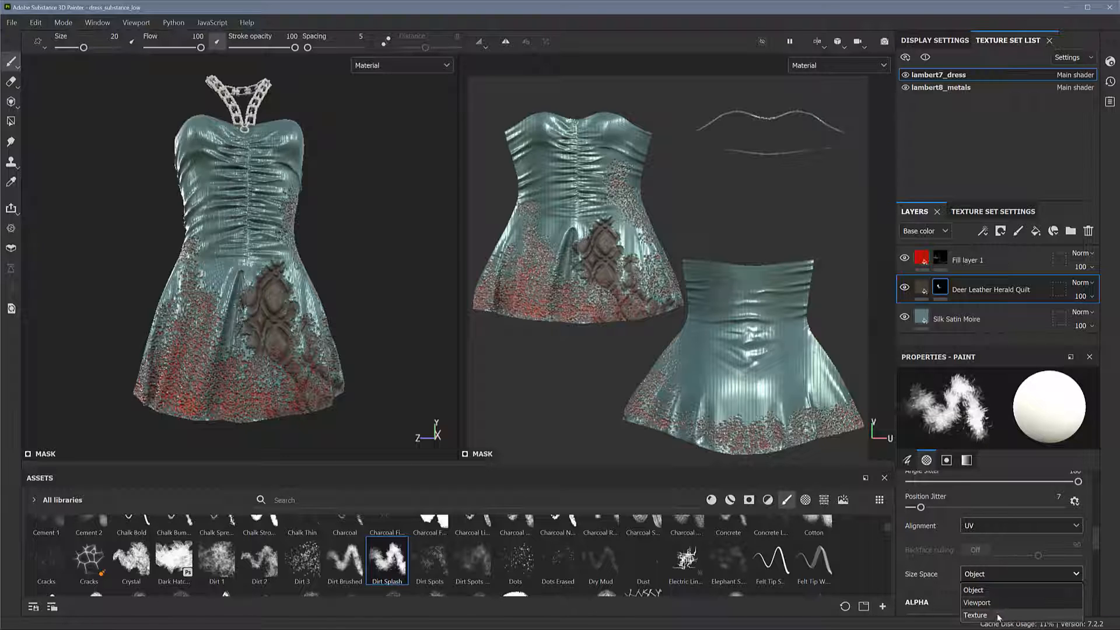
{"action": "left_click", "coordinate": [999, 617]}
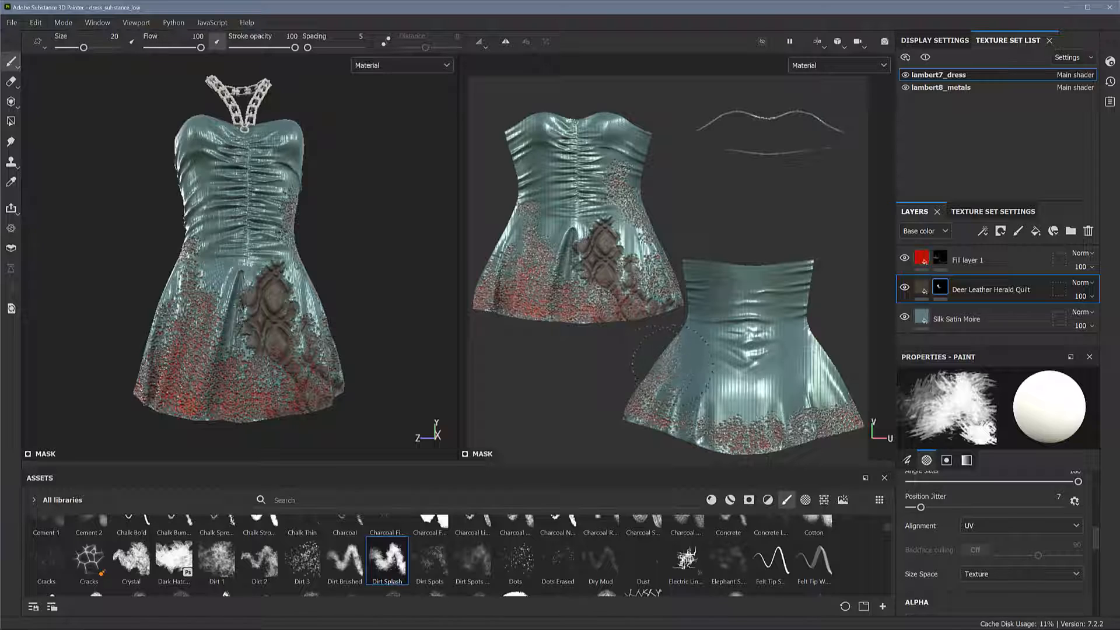
{"action": "left_click_drag", "start_coordinate": [680, 366], "coordinate": [661, 357]}
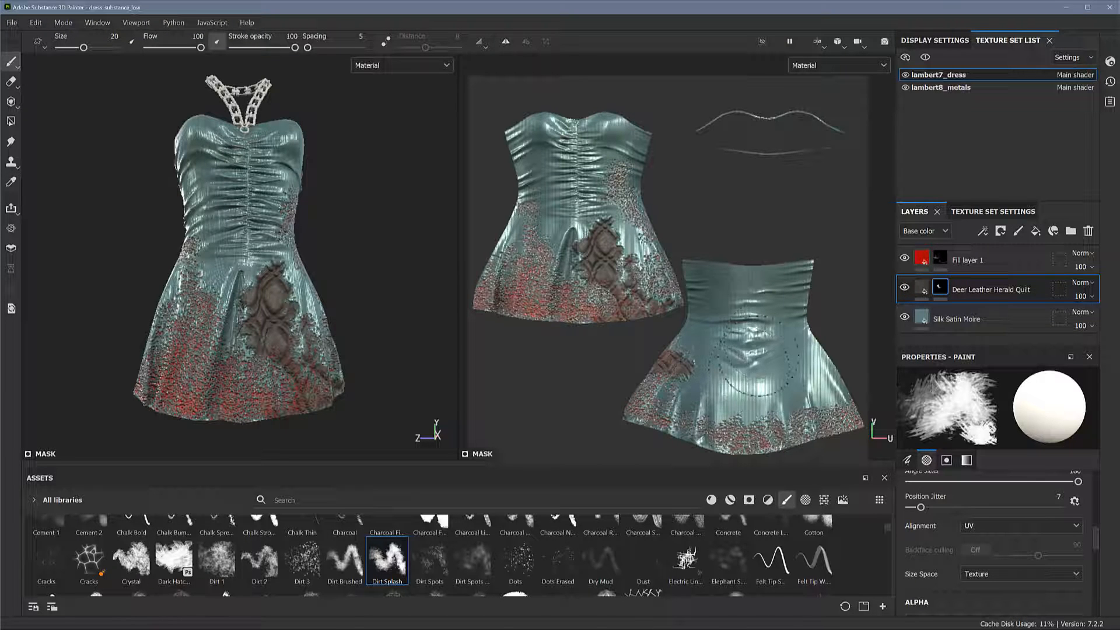
Return the brush size space to Object and extend the leather patch across the skirt's side seam
{"action": "left_click_drag", "start_coordinate": [377, 336], "coordinate": [170, 341], "text": "alt"}
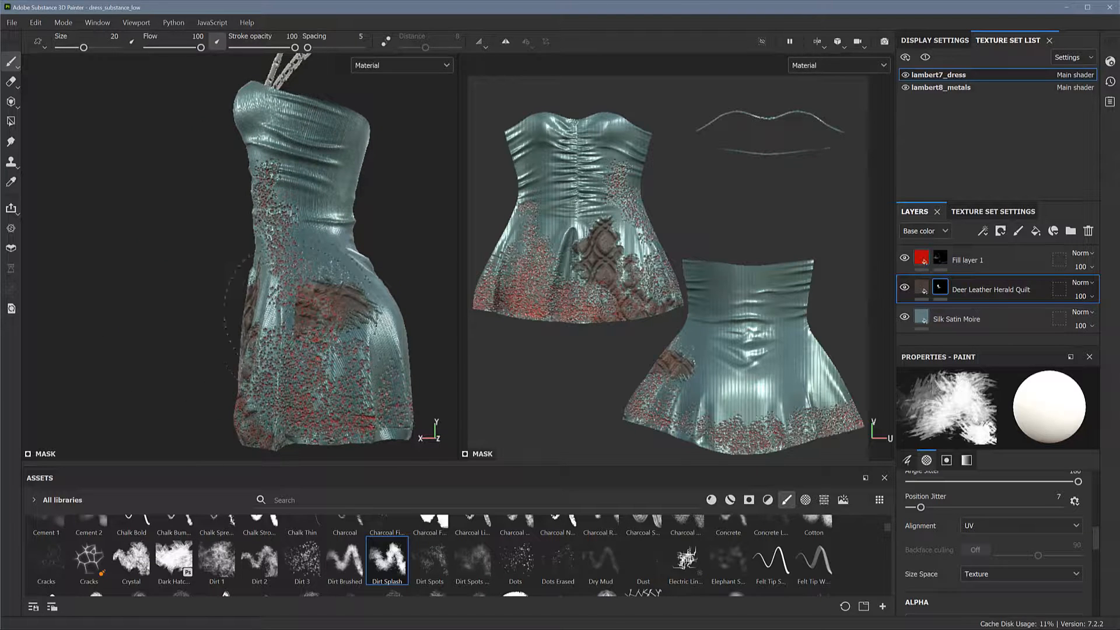
{"action": "left_click", "coordinate": [1005, 574]}
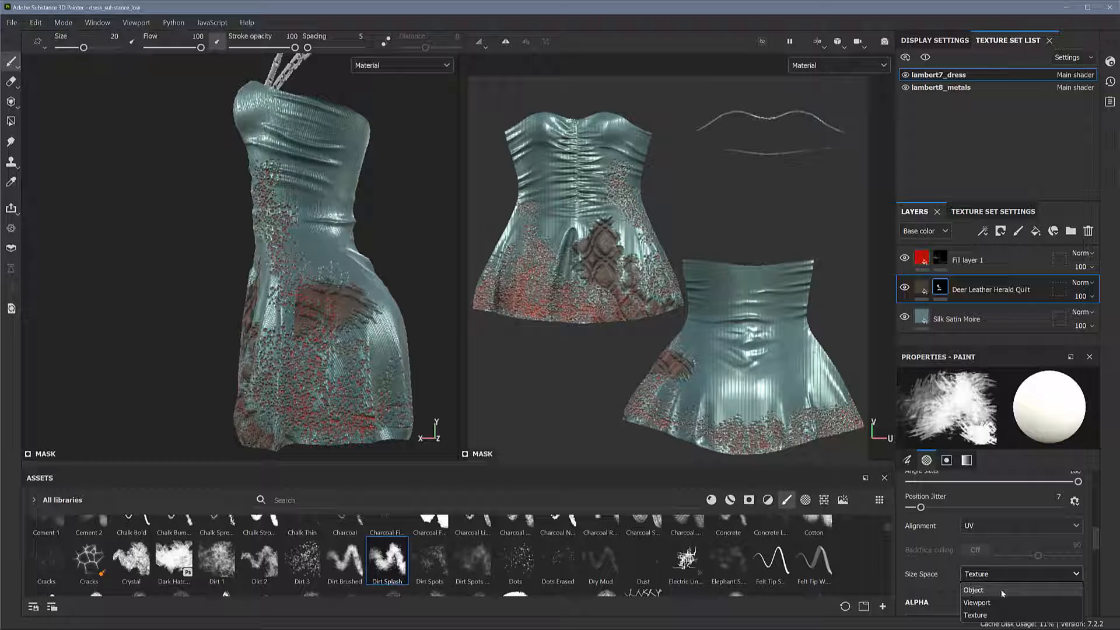
{"action": "left_click", "coordinate": [1000, 589]}
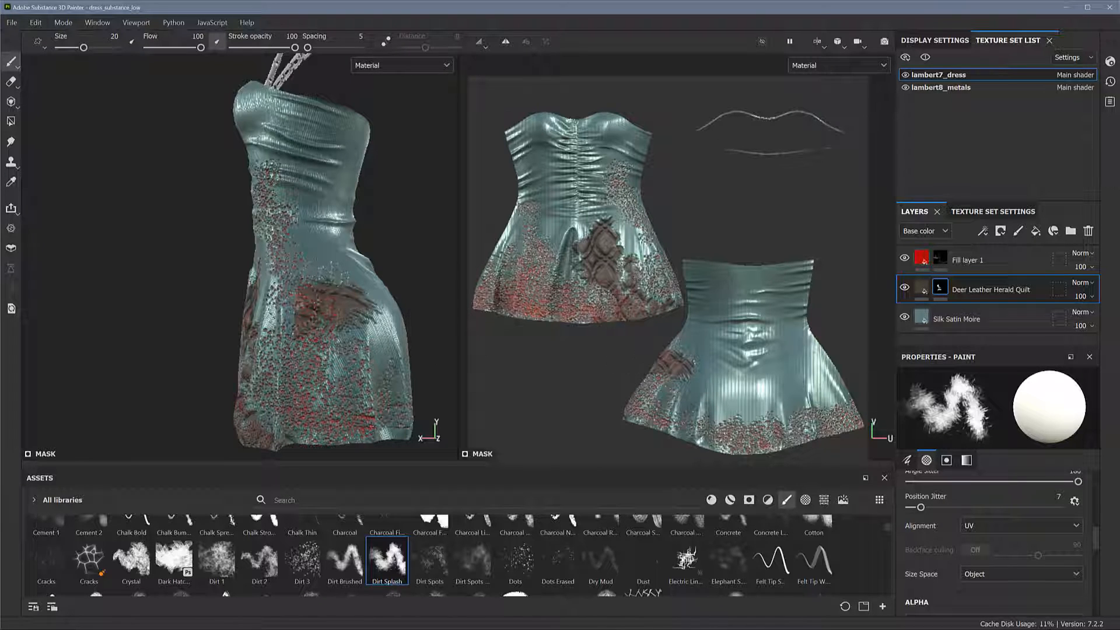
{"action": "mouse_move", "coordinate": [296, 302]}
{"action": "left_mouse_down"}
{"action": "mouse_move", "coordinate": [279, 319]}
{"action": "mouse_move", "coordinate": [287, 328]}
{"action": "mouse_move", "coordinate": [266, 306]}
{"action": "mouse_move", "coordinate": [275, 285]}
{"action": "mouse_move", "coordinate": [270, 318]}
{"action": "mouse_move", "coordinate": [278, 326]}
{"action": "mouse_move", "coordinate": [274, 294]}
{"action": "mouse_move", "coordinate": [297, 288]}
{"action": "left_mouse_up"}
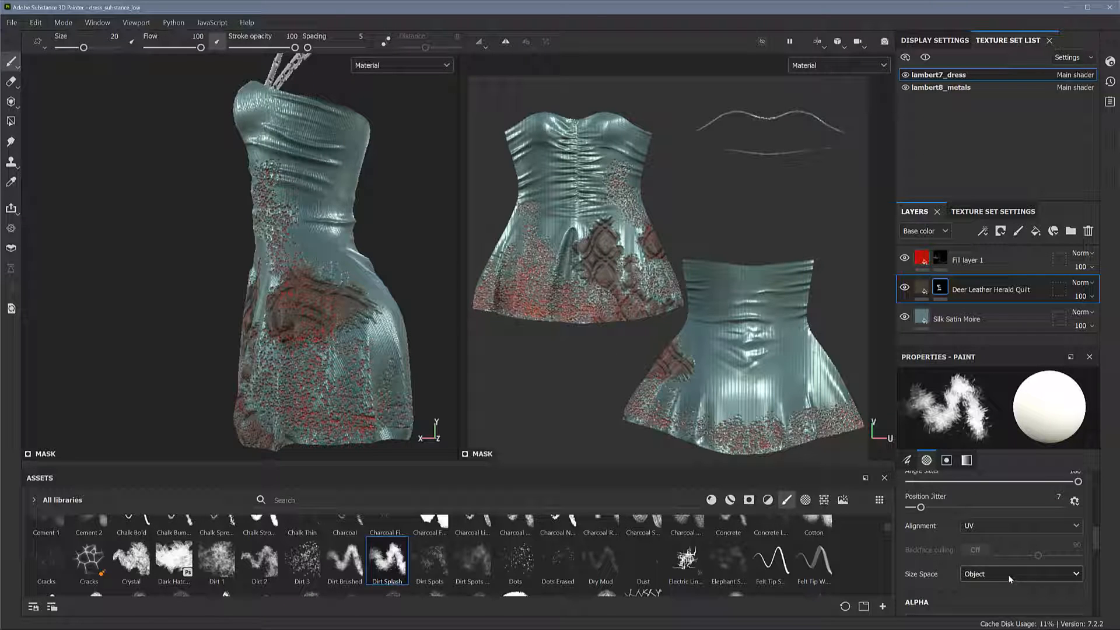
Set the brush alignment to Tangent | Wrap and paint more leather around the side seam and down the back piece's side edge
{"action": "left_click", "coordinate": [993, 526]}
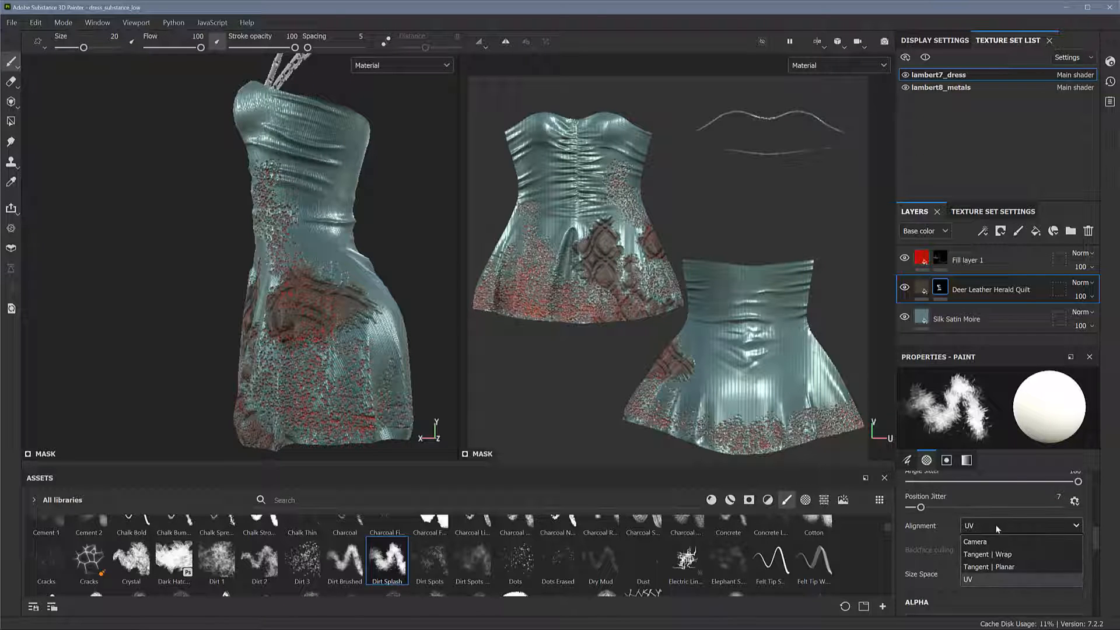
{"action": "left_click", "coordinate": [1003, 555]}
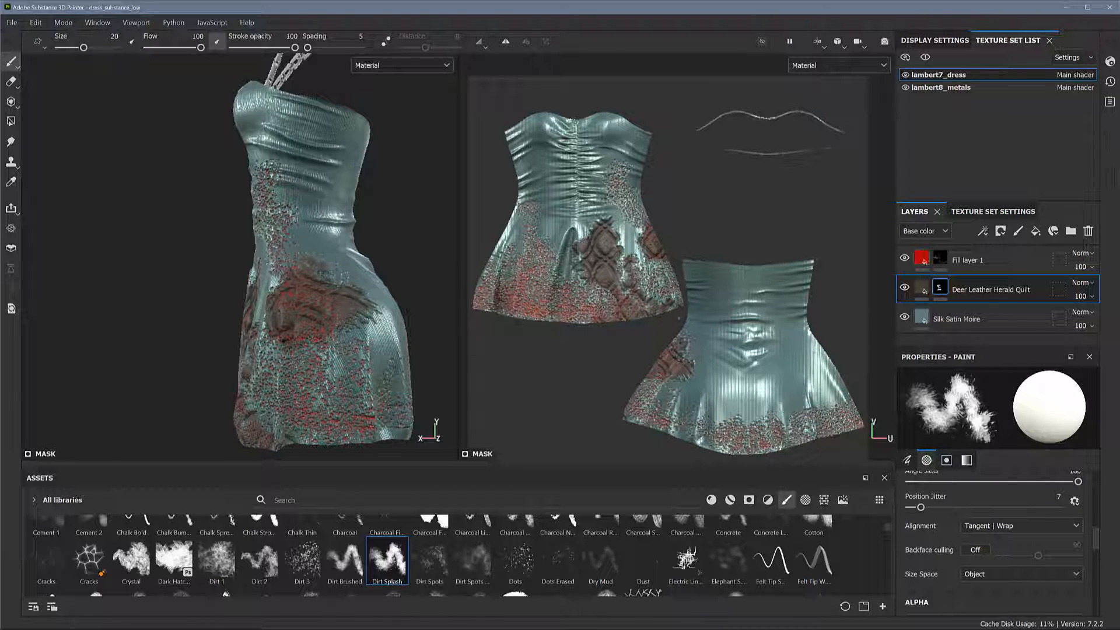
{"action": "left_click_drag", "start_coordinate": [309, 266], "coordinate": [311, 257]}
{"action": "left_click_drag", "start_coordinate": [672, 292], "coordinate": [677, 296]}
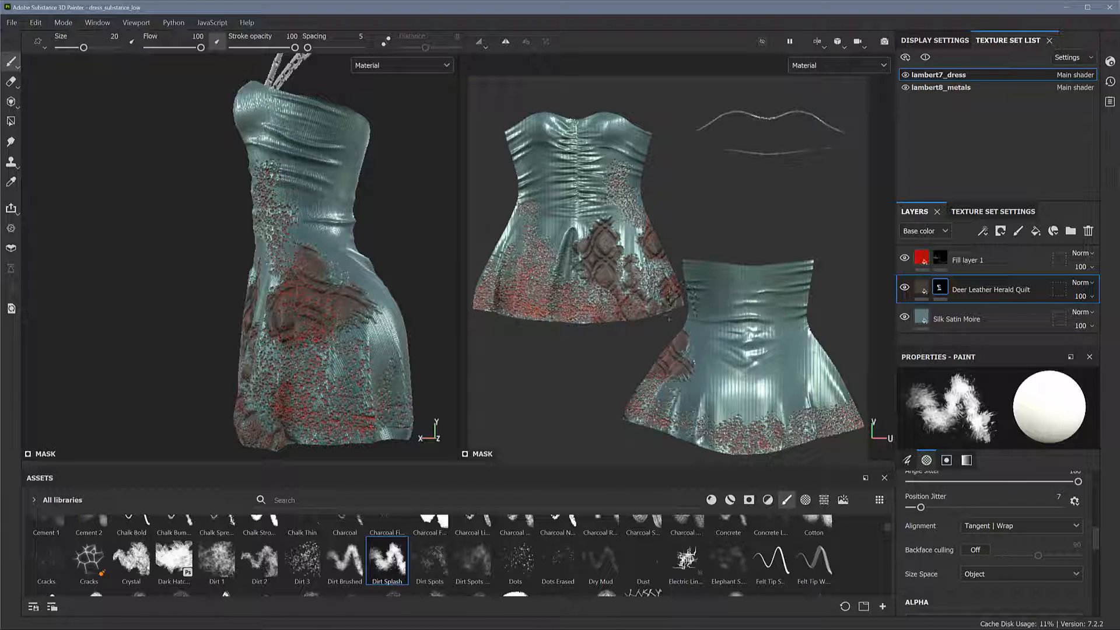
{"action": "left_click_drag", "start_coordinate": [629, 410], "coordinate": [680, 376]}
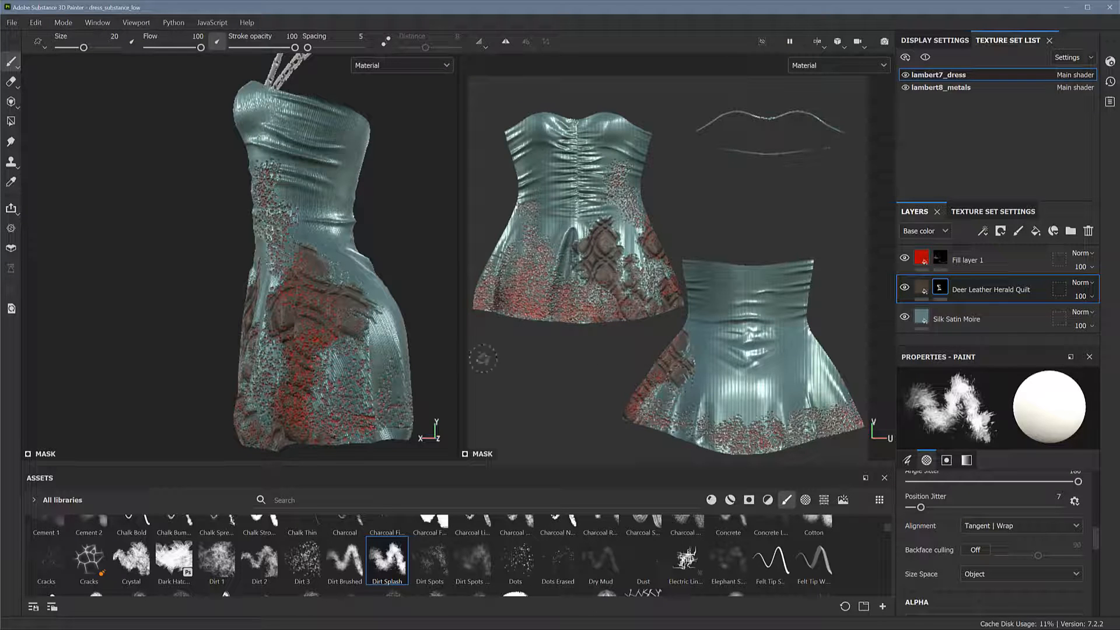
Paint a diagonal band of leather down the side of the skirt to the hem
{"action": "left_click_drag", "start_coordinate": [511, 366], "coordinate": [521, 364], "text": "alt"}
{"action": "left_click_drag", "start_coordinate": [399, 222], "coordinate": [367, 217], "text": "alt"}
{"action": "mouse_move", "coordinate": [311, 291]}
{"action": "left_mouse_down"}
{"action": "mouse_move", "coordinate": [358, 382]}
{"action": "mouse_move", "coordinate": [330, 385]}
{"action": "mouse_move", "coordinate": [316, 359]}
{"action": "mouse_move", "coordinate": [383, 425]}
{"action": "mouse_move", "coordinate": [351, 438]}
{"action": "mouse_move", "coordinate": [362, 449]}
{"action": "left_mouse_up"}
{"action": "right_click_drag", "start_coordinate": [335, 304], "coordinate": [238, 300], "text": "alt"}
{"action": "left_click_drag", "start_coordinate": [237, 300], "coordinate": [256, 297], "text": "alt"}
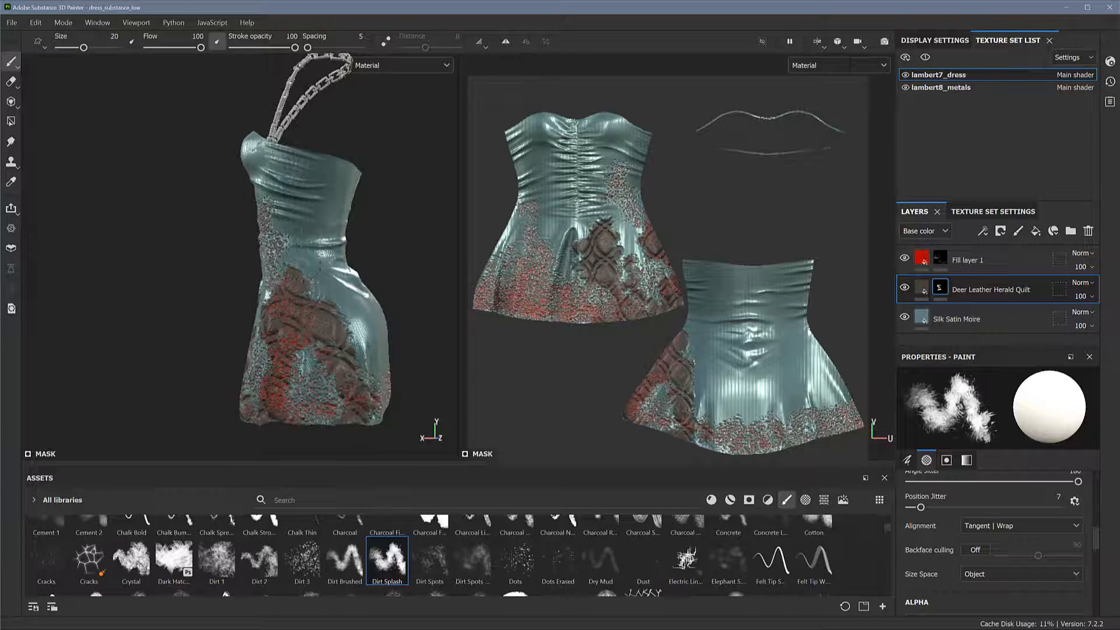
Add leather patches to the side of the bodice and to the lower skirt on the opposite side of the dress
{"action": "mouse_move", "coordinate": [287, 252]}
{"action": "left_mouse_down"}
{"action": "mouse_move", "coordinate": [268, 198]}
{"action": "mouse_move", "coordinate": [317, 288]}
{"action": "mouse_move", "coordinate": [437, 287]}
{"action": "left_mouse_up"}
{"action": "right_click_drag", "start_coordinate": [436, 287], "coordinate": [356, 300], "text": "alt"}
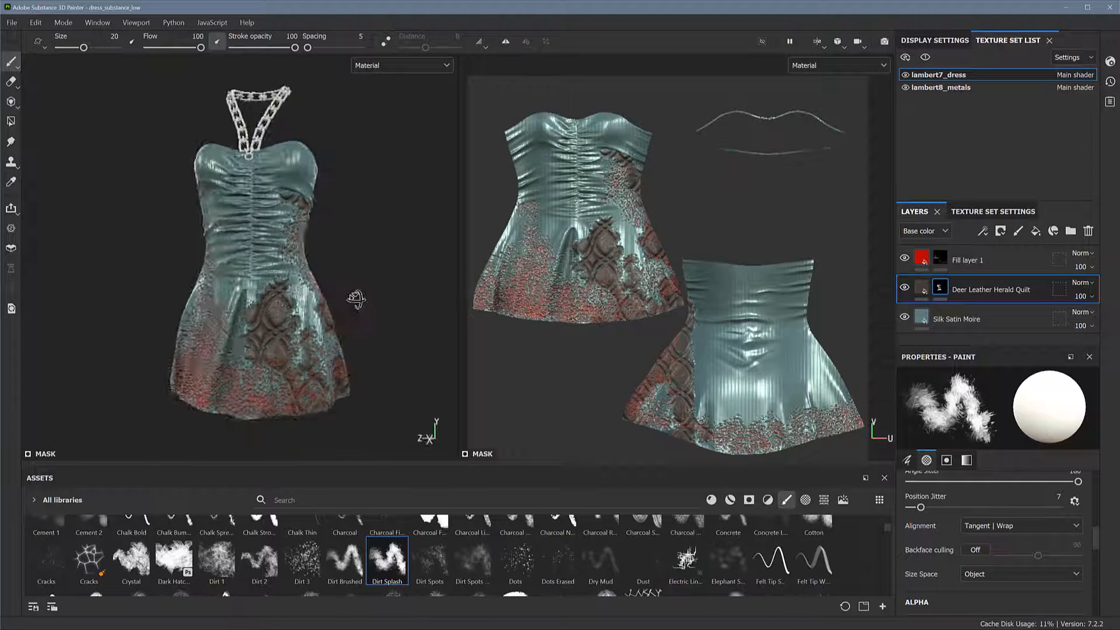
{"action": "left_click_drag", "start_coordinate": [355, 300], "coordinate": [470, 289], "text": "alt"}
{"action": "mouse_move", "coordinate": [210, 327]}
{"action": "left_mouse_down"}
{"action": "mouse_move", "coordinate": [214, 350]}
{"action": "mouse_move", "coordinate": [170, 371]}
{"action": "mouse_move", "coordinate": [222, 408]}
{"action": "mouse_move", "coordinate": [216, 390]}
{"action": "mouse_move", "coordinate": [190, 451]}
{"action": "mouse_move", "coordinate": [229, 411]}
{"action": "left_mouse_up"}
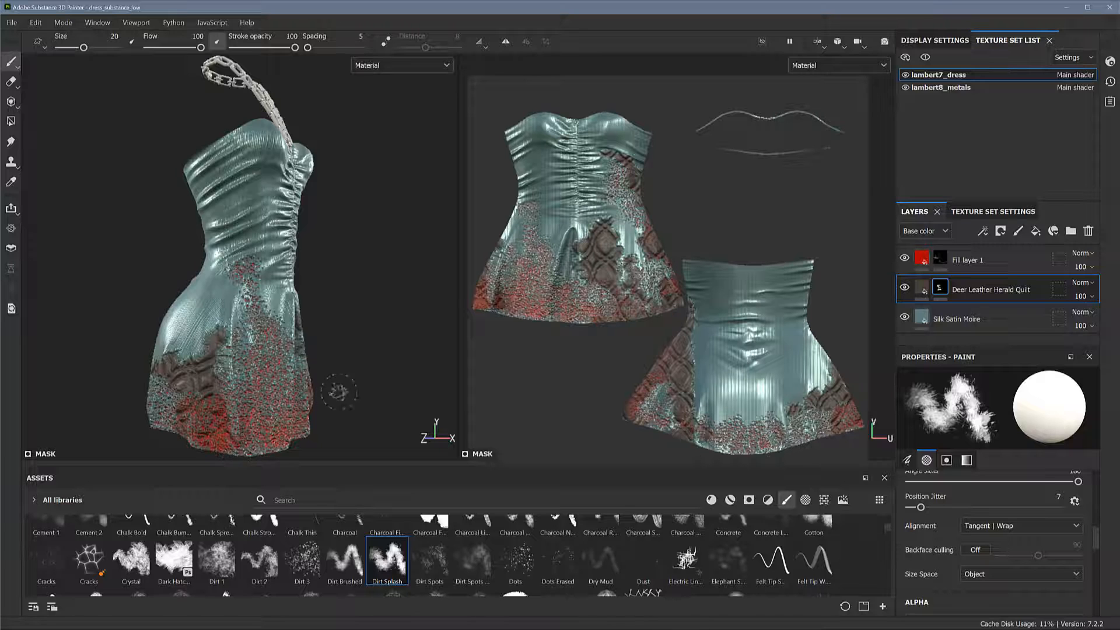
{"action": "left_click_drag", "start_coordinate": [339, 387], "coordinate": [420, 361], "text": "alt"}
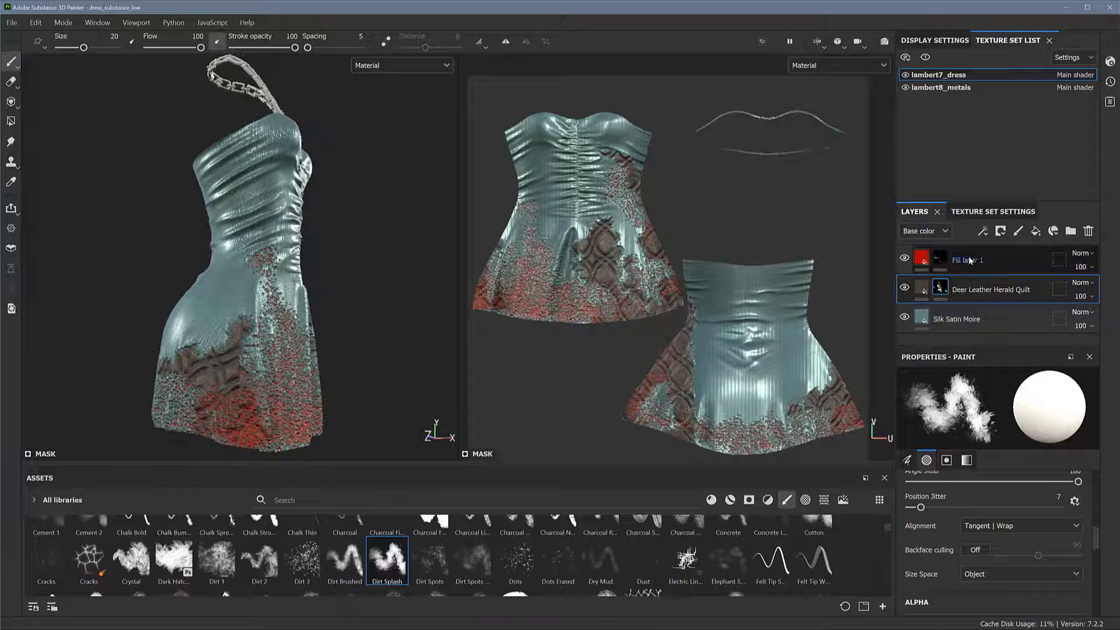
Try the red Fill layer 1 beneath the Deer Leather Herald Quilt layer, and restore the original layer order
{"action": "left_click_drag", "start_coordinate": [990, 260], "coordinate": [989, 311]}
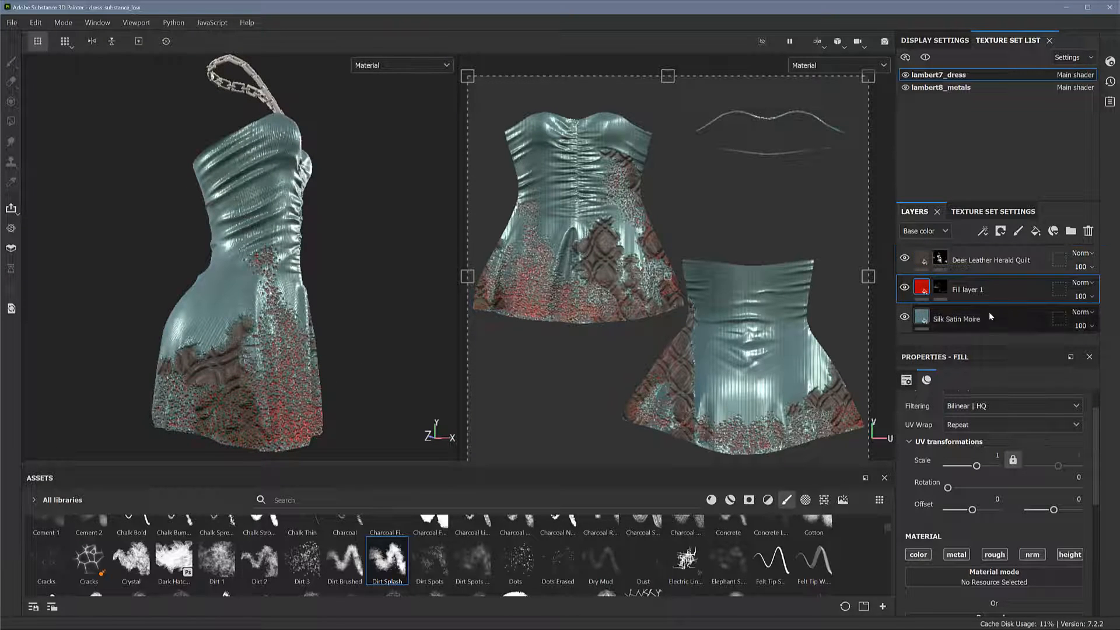
{"action": "left_click_drag", "start_coordinate": [320, 338], "coordinate": [359, 337], "text": "alt"}
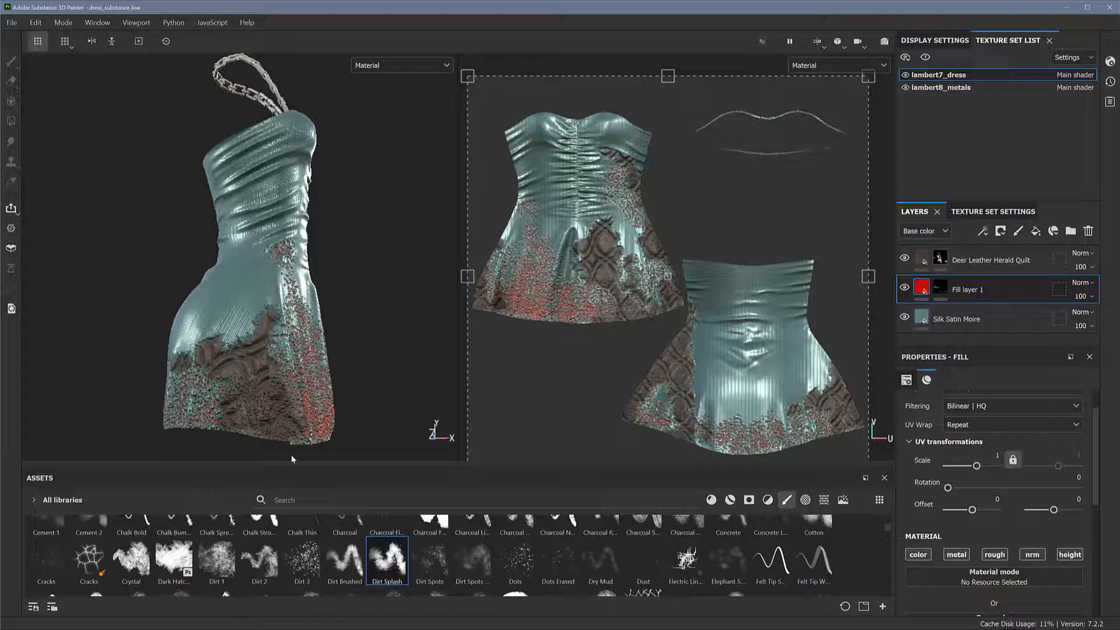
{"action": "left_click_drag", "start_coordinate": [396, 330], "coordinate": [292, 320], "text": "alt"}
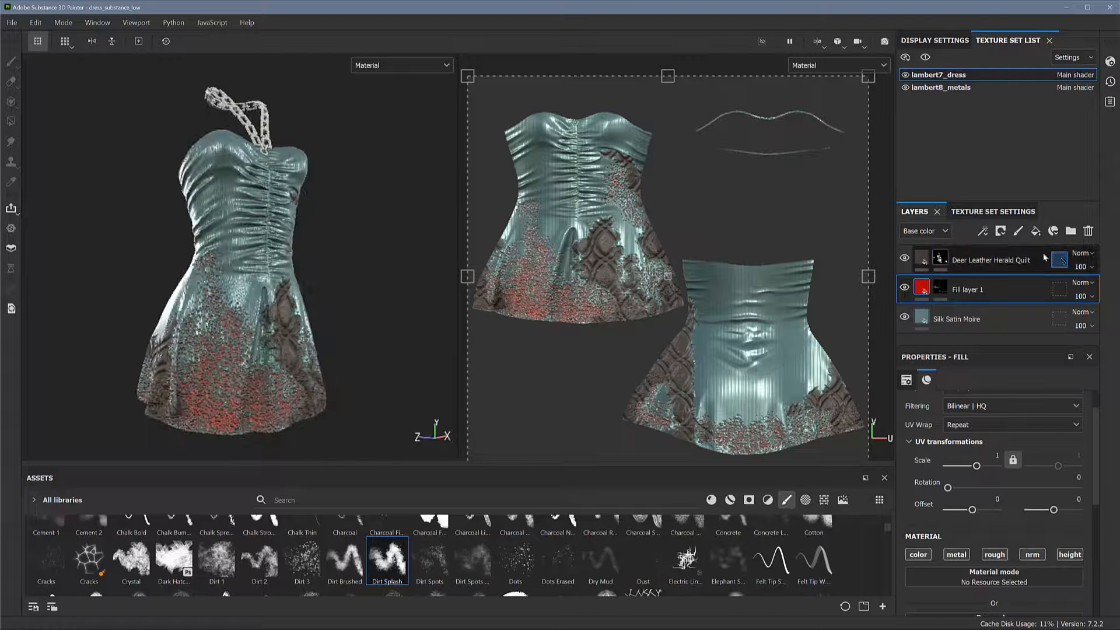
{"action": "left_click_drag", "start_coordinate": [1016, 260], "coordinate": [1008, 307]}
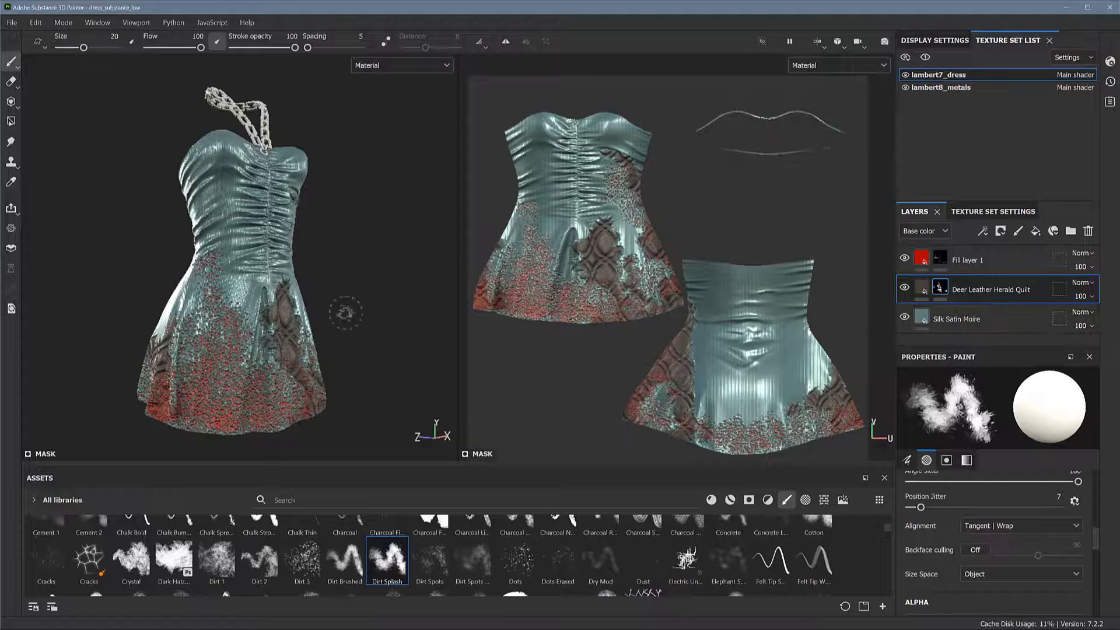
Recolour the Deer Leather Herald Quilt layer by setting its Deer Color to a light warm grey
{"action": "left_click_drag", "start_coordinate": [344, 314], "coordinate": [408, 303], "text": "alt"}
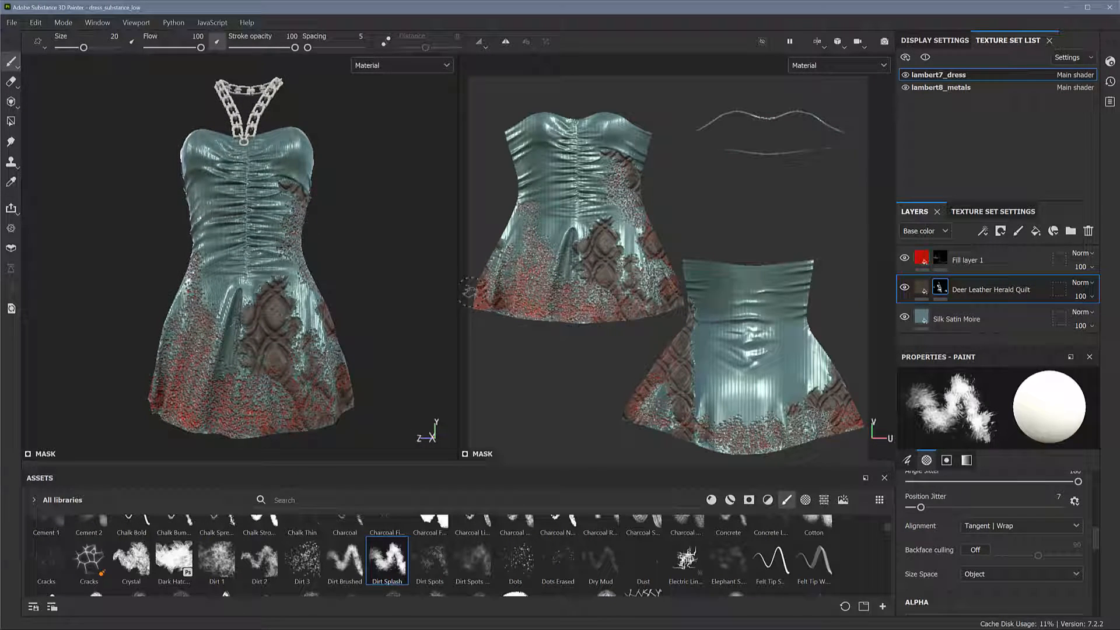
{"action": "left_click", "coordinate": [923, 287]}
{"action": "scroll", "coordinate": [1100, 502], "scroll_direction": "down", "scroll_amount": 2}
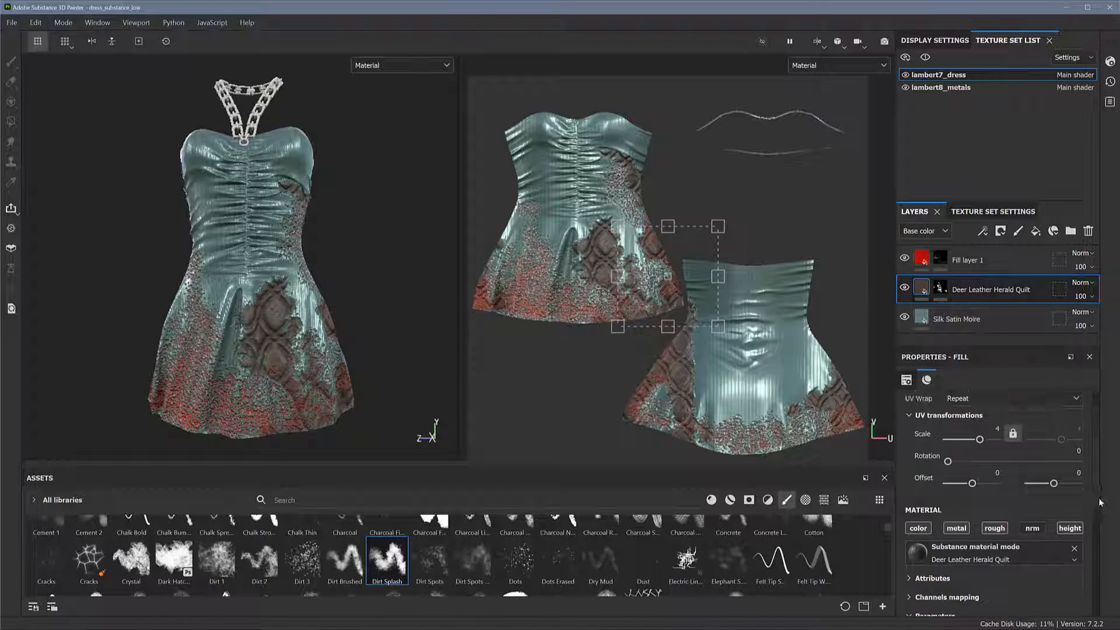
{"action": "scroll", "coordinate": [1100, 501], "scroll_direction": "down", "scroll_amount": 4}
{"action": "left_click", "coordinate": [1038, 467]}
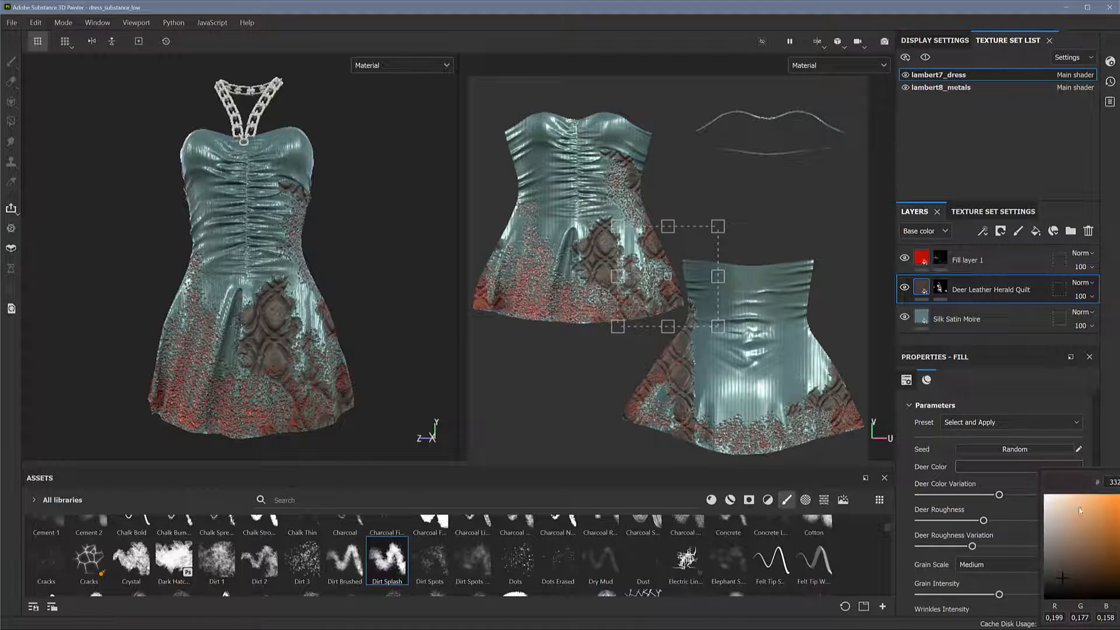
{"action": "left_click_drag", "start_coordinate": [1055, 511], "coordinate": [1051, 532]}
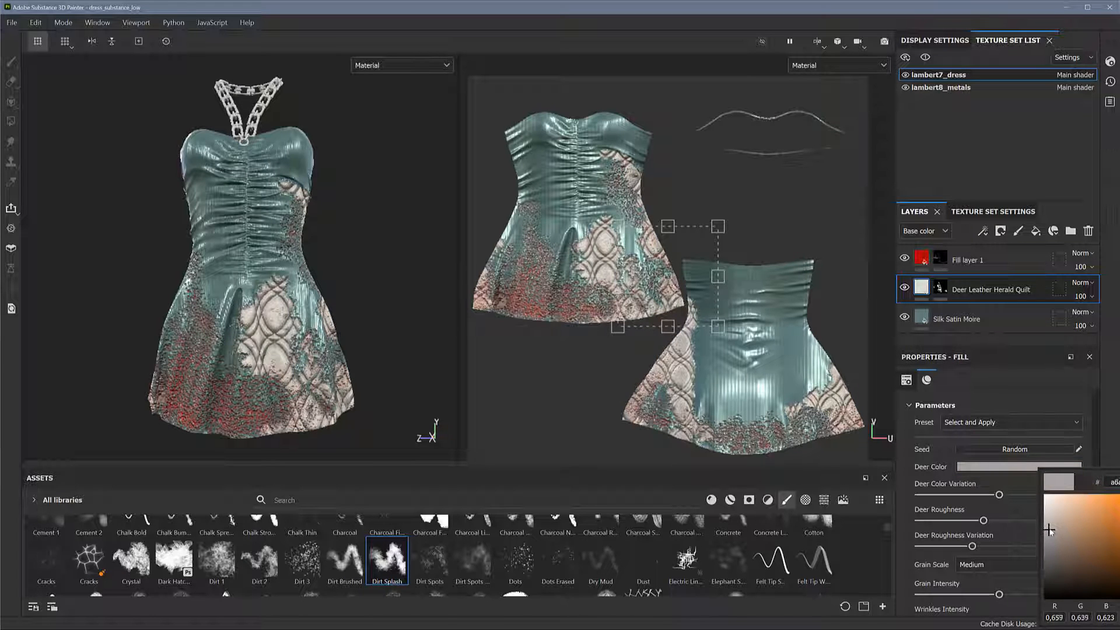
Try several blend modes on the leather layer, keep Vivid light, and lower the layer's opacity to 49
{"action": "left_click", "coordinate": [1083, 287]}
{"action": "scroll", "coordinate": [1081, 290], "scroll_direction": "down", "scroll_amount": 15}
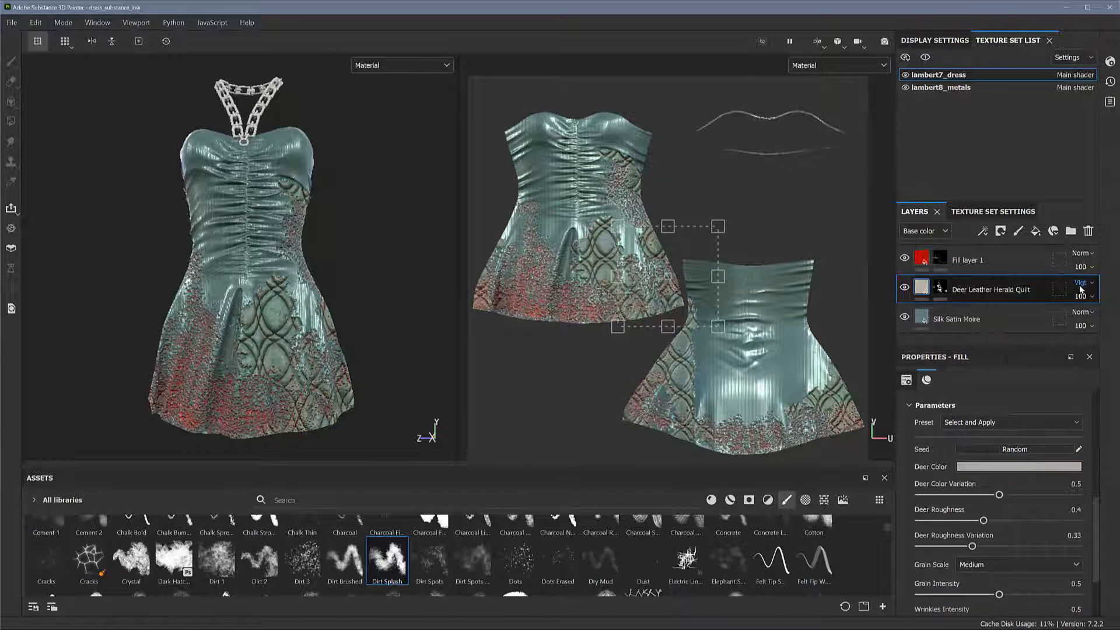
{"action": "left_click", "coordinate": [1083, 285]}
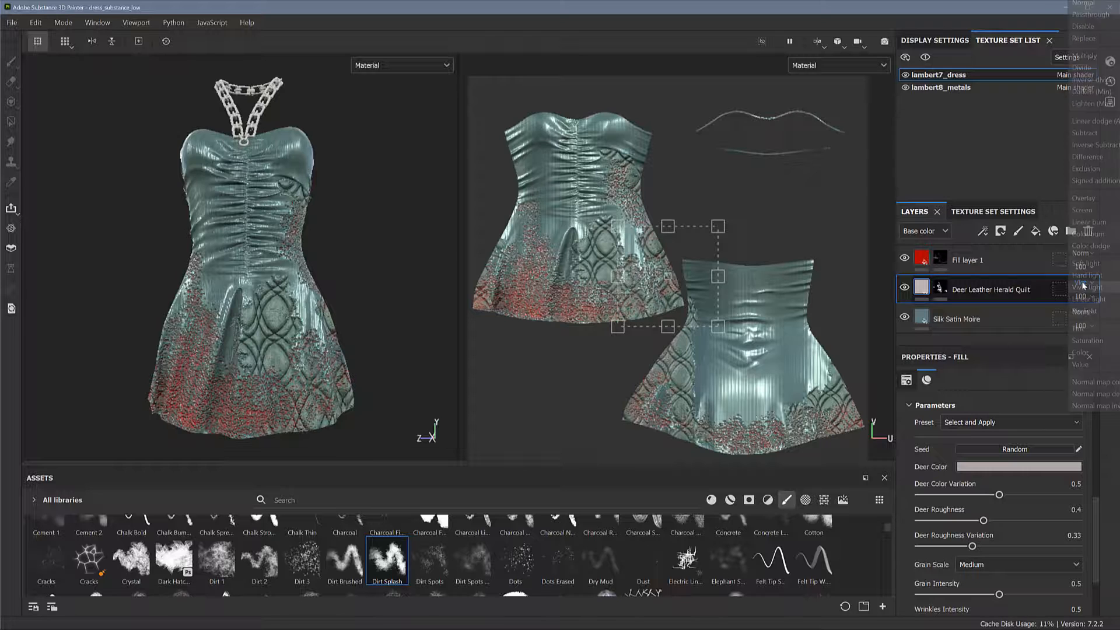
{"action": "left_click", "coordinate": [1086, 263]}
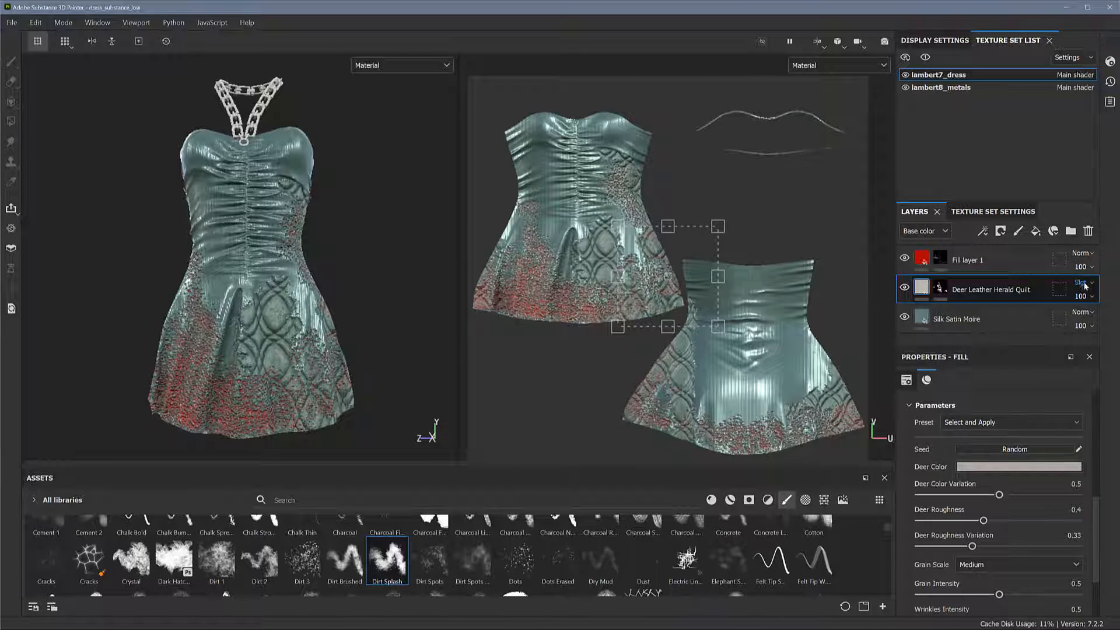
{"action": "left_click", "coordinate": [1082, 285]}
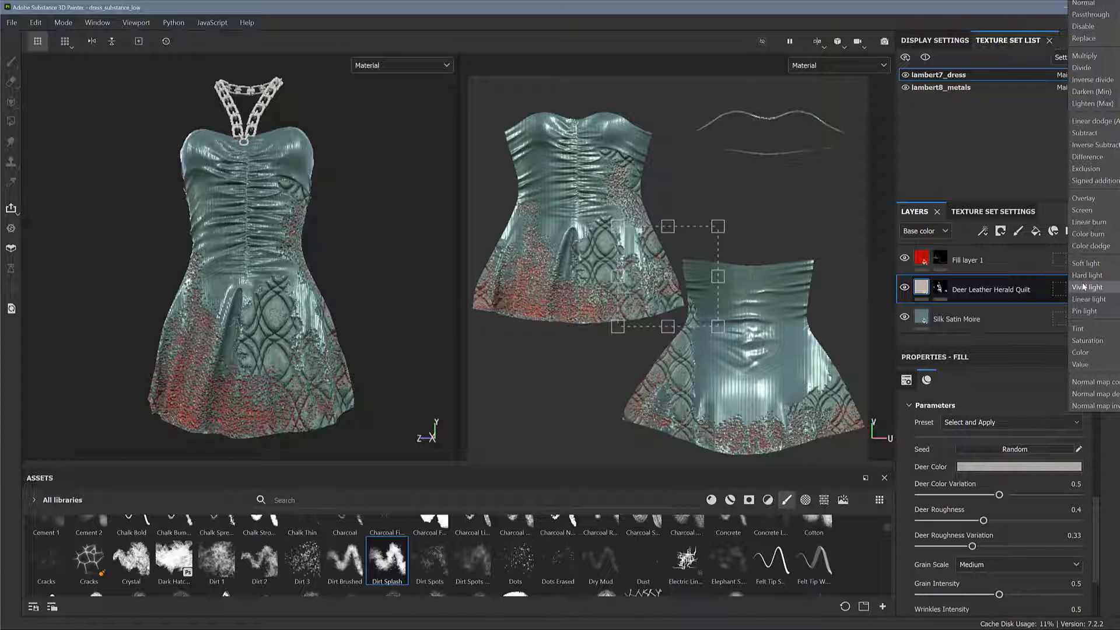
{"action": "left_click", "coordinate": [1083, 287]}
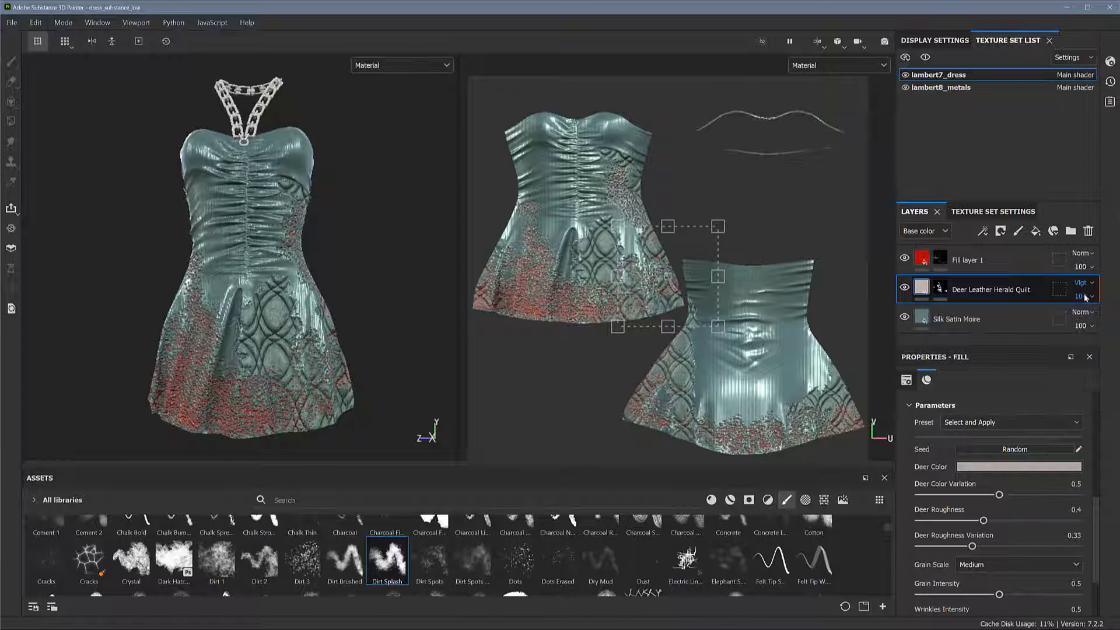
{"action": "left_click_drag", "start_coordinate": [1115, 320], "coordinate": [1102, 320]}
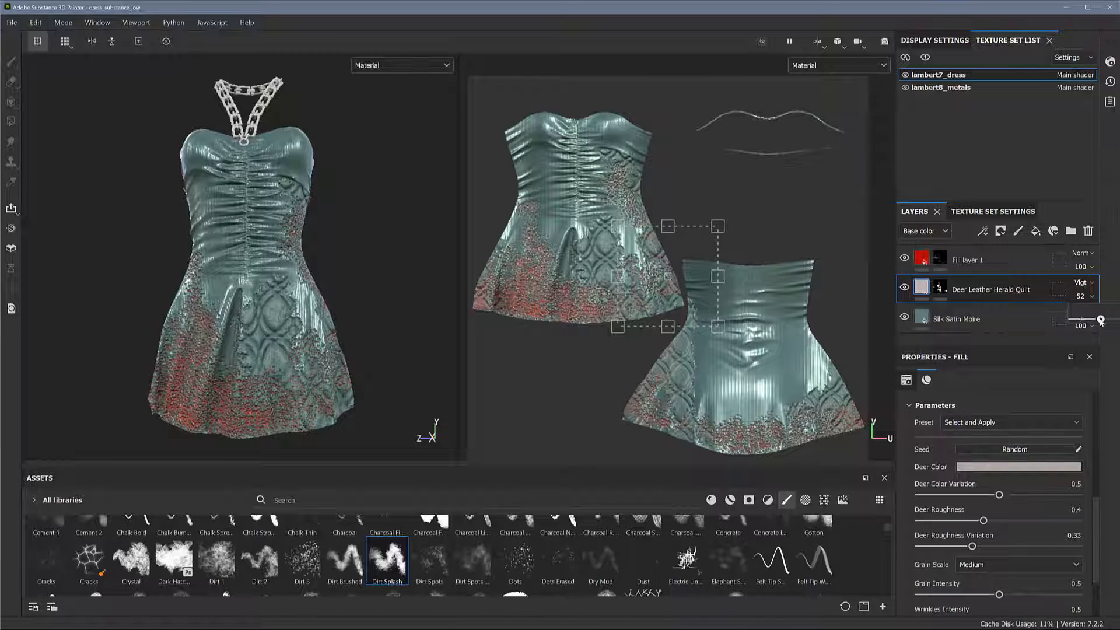
{"action": "left_click_drag", "start_coordinate": [1100, 321], "coordinate": [1099, 320]}
Examine how the blended quilt pattern looks on the skirt and bodice, both close up and from a distance
{"action": "left_click_drag", "start_coordinate": [570, 363], "coordinate": [585, 356], "text": "alt"}
{"action": "scroll", "coordinate": [639, 217], "scroll_direction": "up", "scroll_amount": 4}
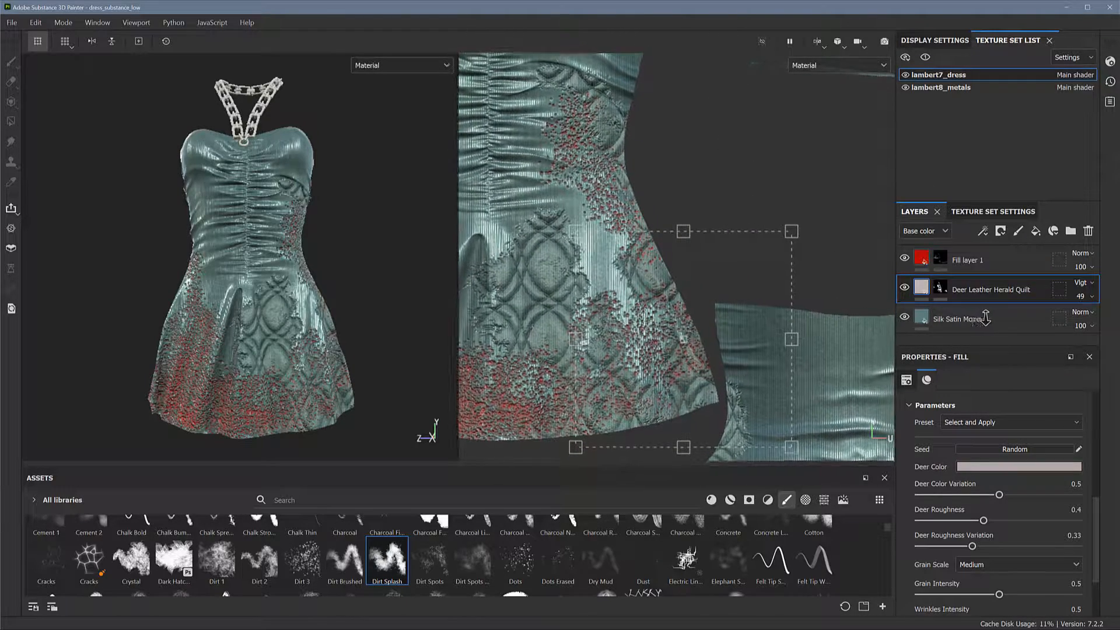
{"action": "scroll", "coordinate": [637, 216], "scroll_direction": "down", "scroll_amount": 1}
{"action": "left_click_drag", "start_coordinate": [311, 267], "coordinate": [333, 286], "text": "alt"}
{"action": "right_click_drag", "start_coordinate": [344, 298], "coordinate": [583, 327], "text": "alt"}
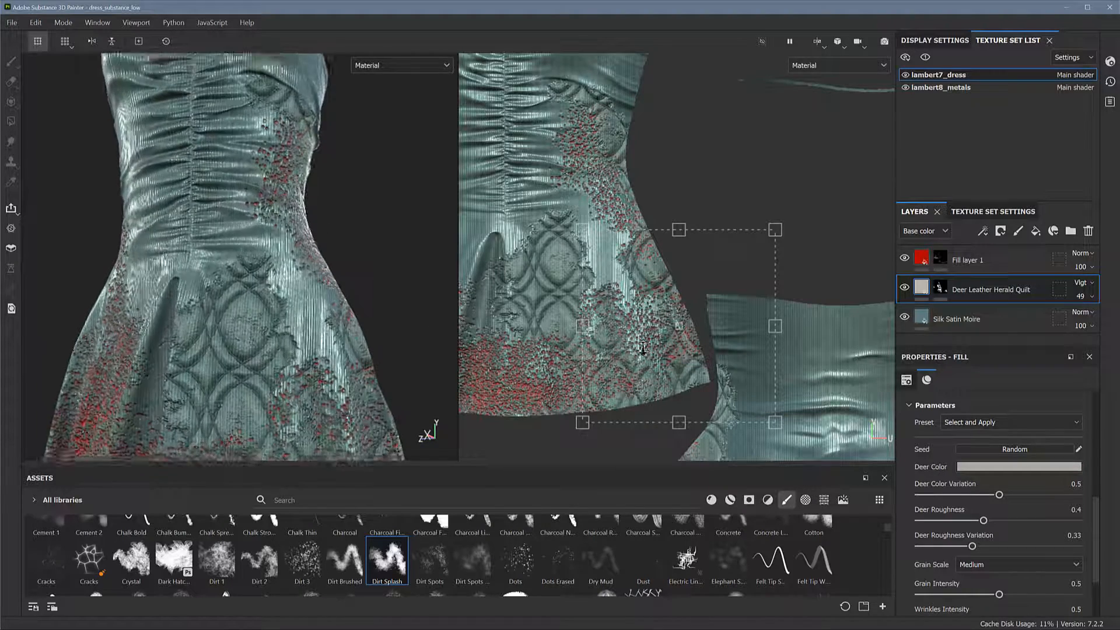
{"action": "left_click_drag", "start_coordinate": [357, 292], "coordinate": [403, 288], "text": "alt"}
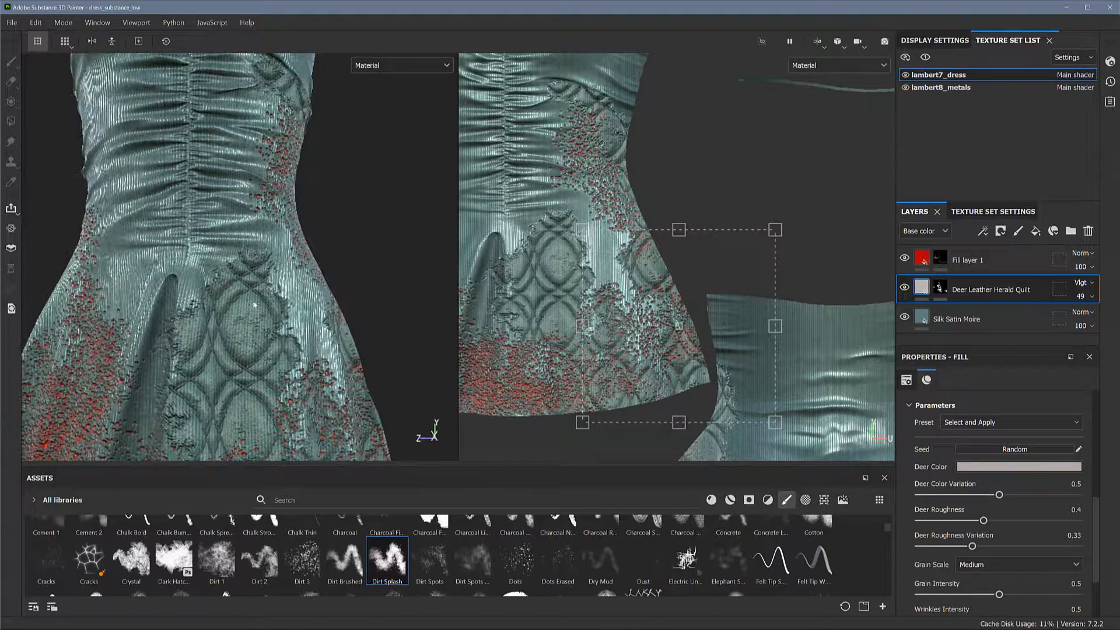
{"action": "left_click_drag", "start_coordinate": [364, 333], "coordinate": [301, 297], "text": "alt"}
{"action": "scroll", "coordinate": [360, 328], "scroll_direction": "down", "scroll_amount": 3}
{"action": "scroll", "coordinate": [281, 297], "scroll_direction": "down", "scroll_amount": 2}
{"action": "middle_click_drag", "start_coordinate": [301, 297], "coordinate": [320, 258], "text": "alt"}
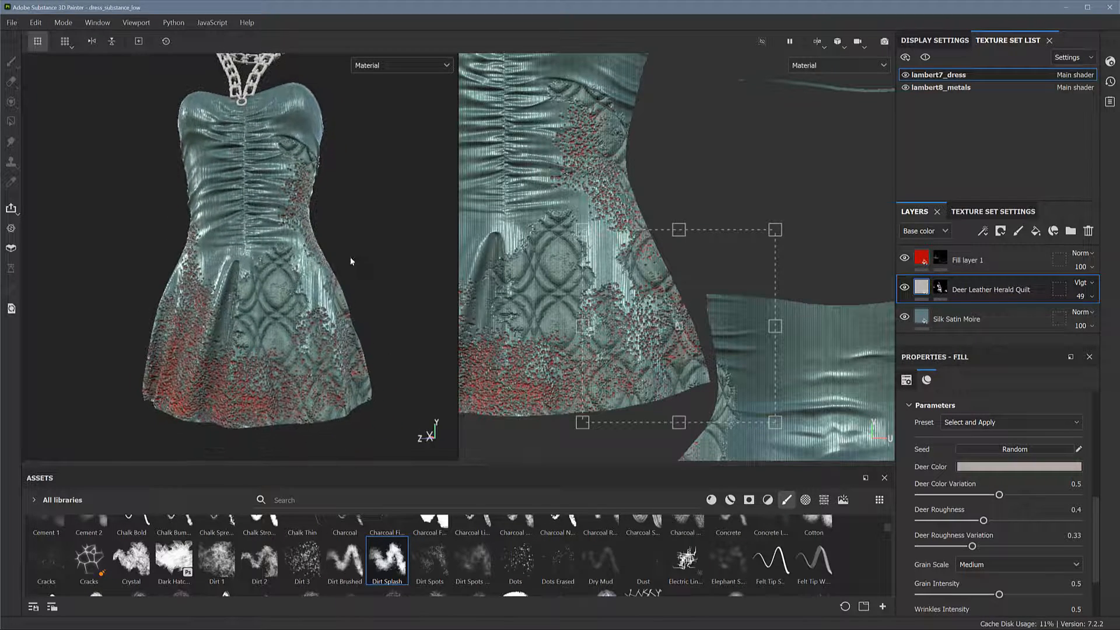
{"action": "left_click_drag", "start_coordinate": [351, 260], "coordinate": [364, 272], "text": "alt"}
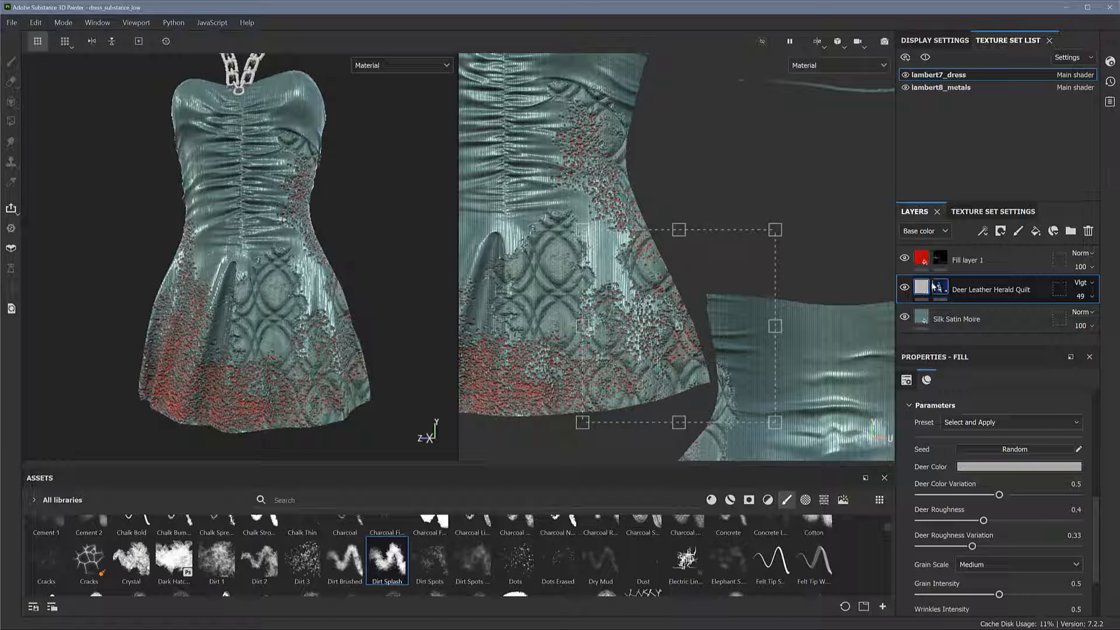
{"action": "left_click_drag", "start_coordinate": [348, 259], "coordinate": [316, 280], "text": "alt"}
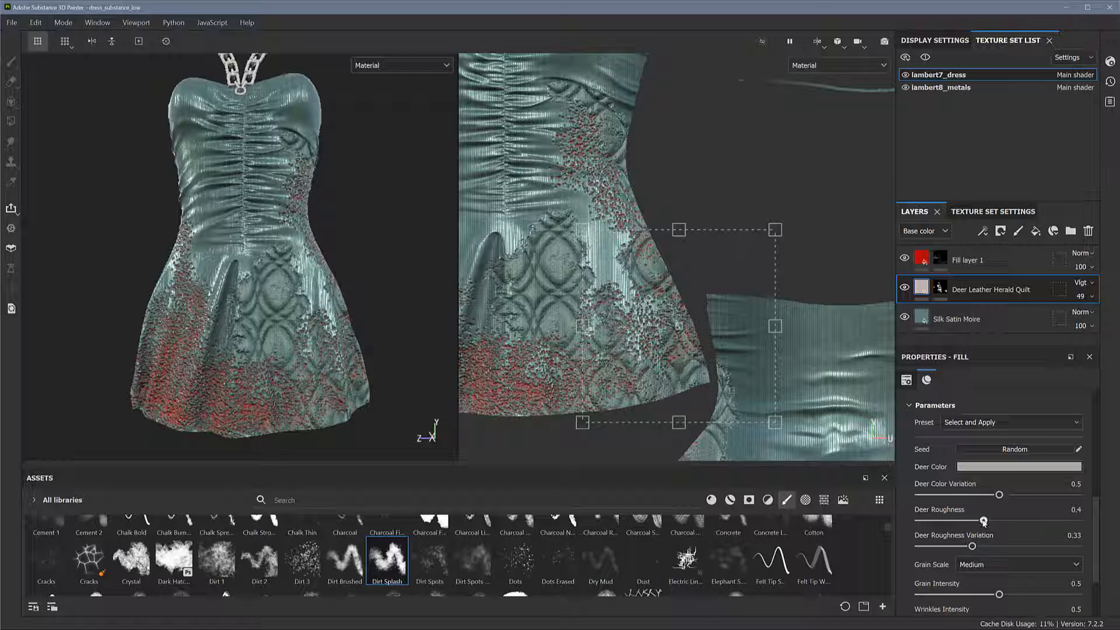
Set the leather's Deer Roughness to 0.18 and its Deer Roughness Variation to 0.14
{"action": "left_click_drag", "start_coordinate": [974, 522], "coordinate": [942, 546]}
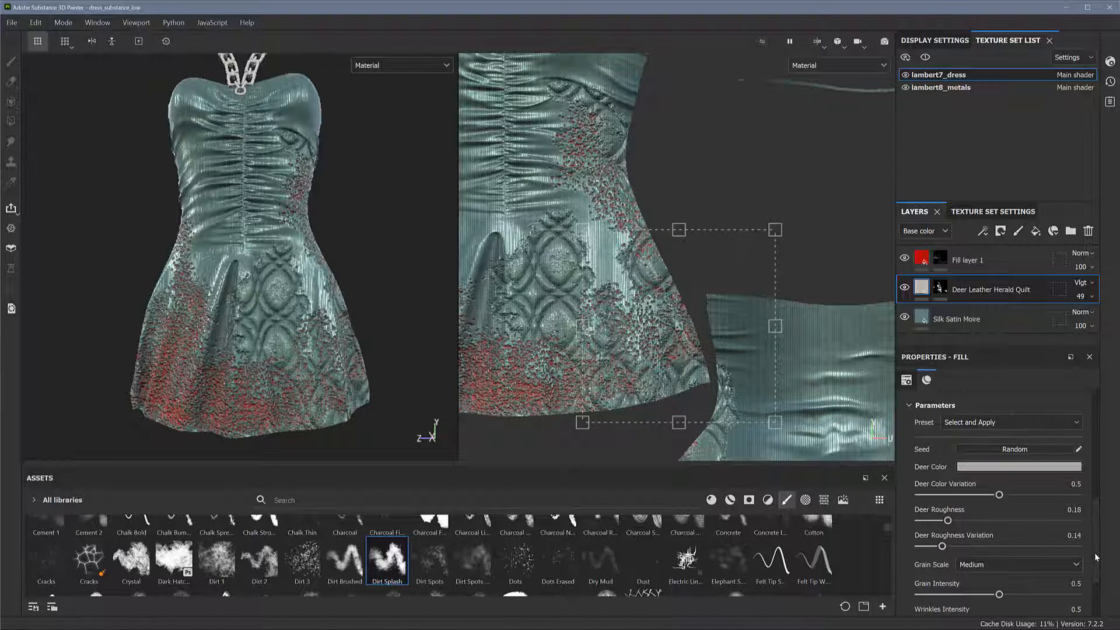
{"action": "scroll", "coordinate": [1093, 559], "scroll_direction": "down", "scroll_amount": 3}
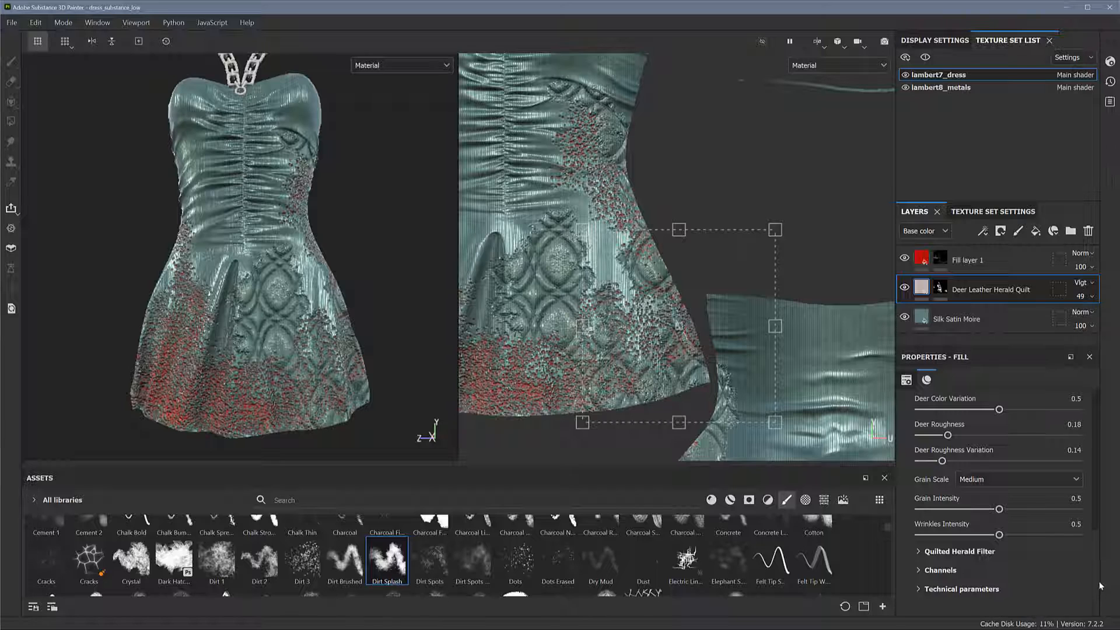
{"action": "scroll", "coordinate": [1100, 584], "scroll_direction": "up", "scroll_amount": 5}
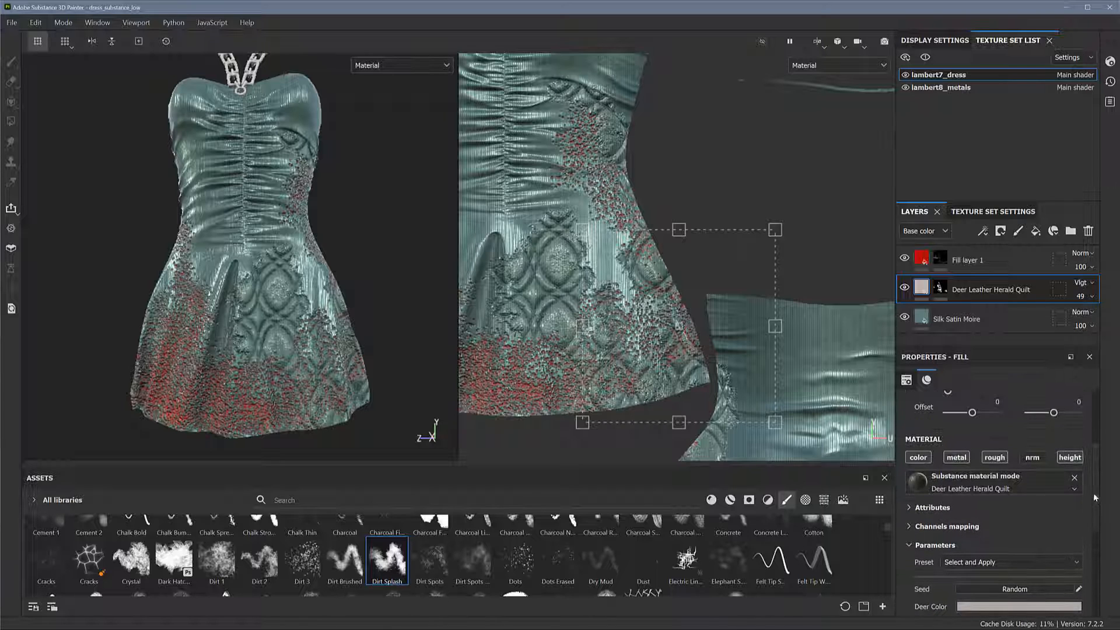
Disable the roughness and metallic channels of the Deer Leather Herald Quilt layer
{"action": "left_click", "coordinate": [995, 457]}
{"action": "mouse_move", "coordinate": [355, 230]}
{"action": "left_mouse_down", "text": "alt"}
{"action": "mouse_move", "coordinate": [367, 217]}
{"action": "mouse_move", "coordinate": [353, 204]}
{"action": "mouse_move", "coordinate": [350, 248]}
{"action": "mouse_move", "coordinate": [362, 195]}
{"action": "mouse_move", "coordinate": [361, 234]}
{"action": "left_mouse_up", "text": "alt"}
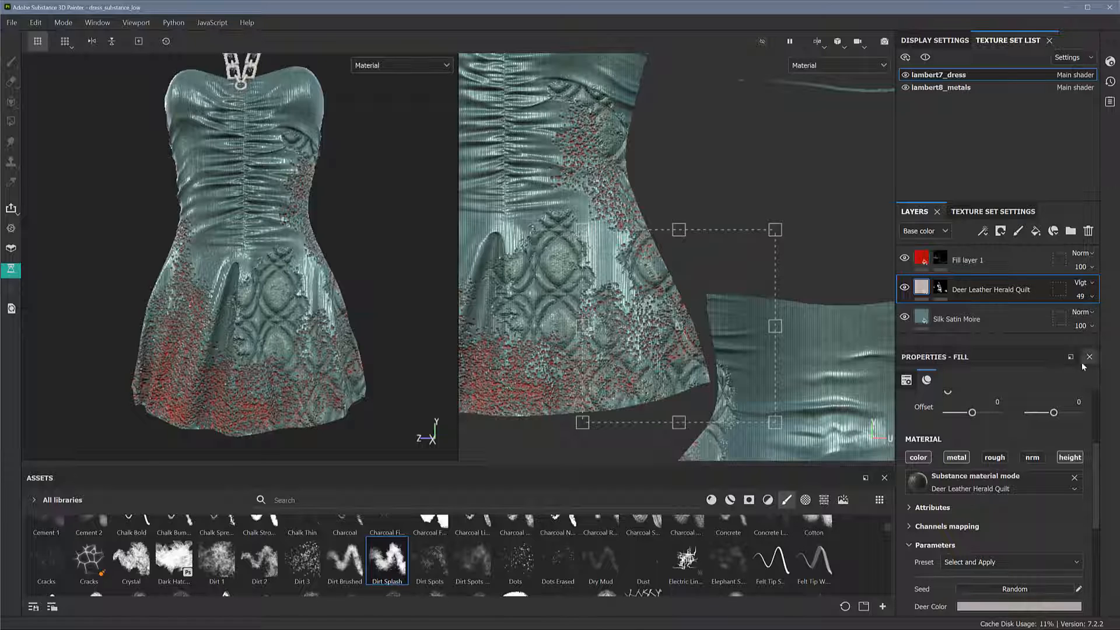
{"action": "left_click", "coordinate": [963, 461]}
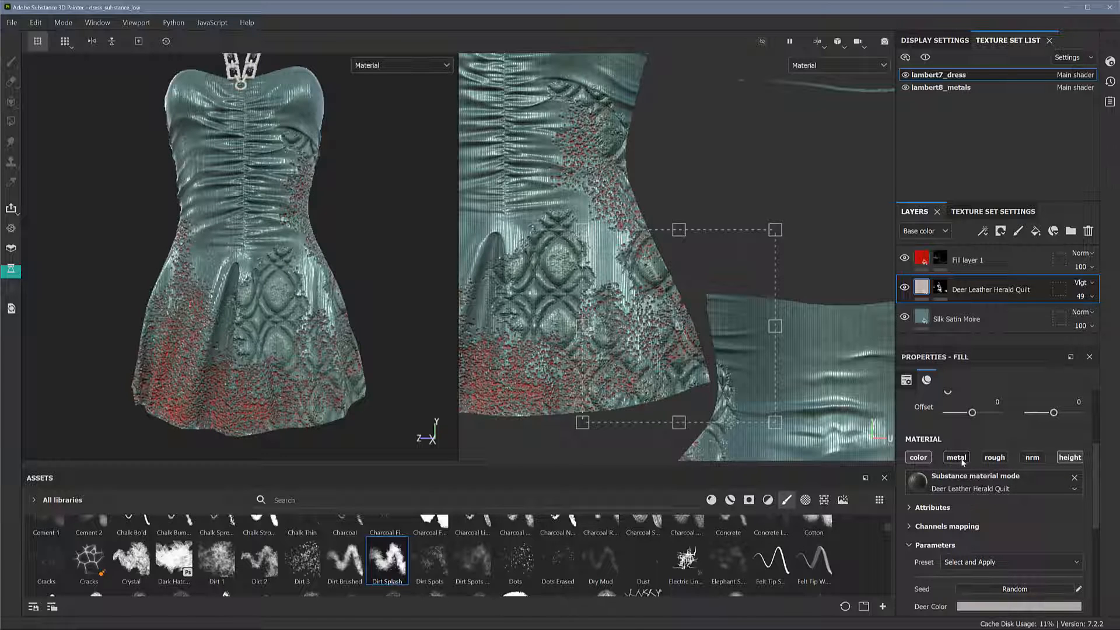
{"action": "left_click_drag", "start_coordinate": [368, 291], "coordinate": [378, 277], "text": "alt"}
Try the leather layer without its height channel, and enable the channel again
{"action": "left_click", "coordinate": [1071, 458]}
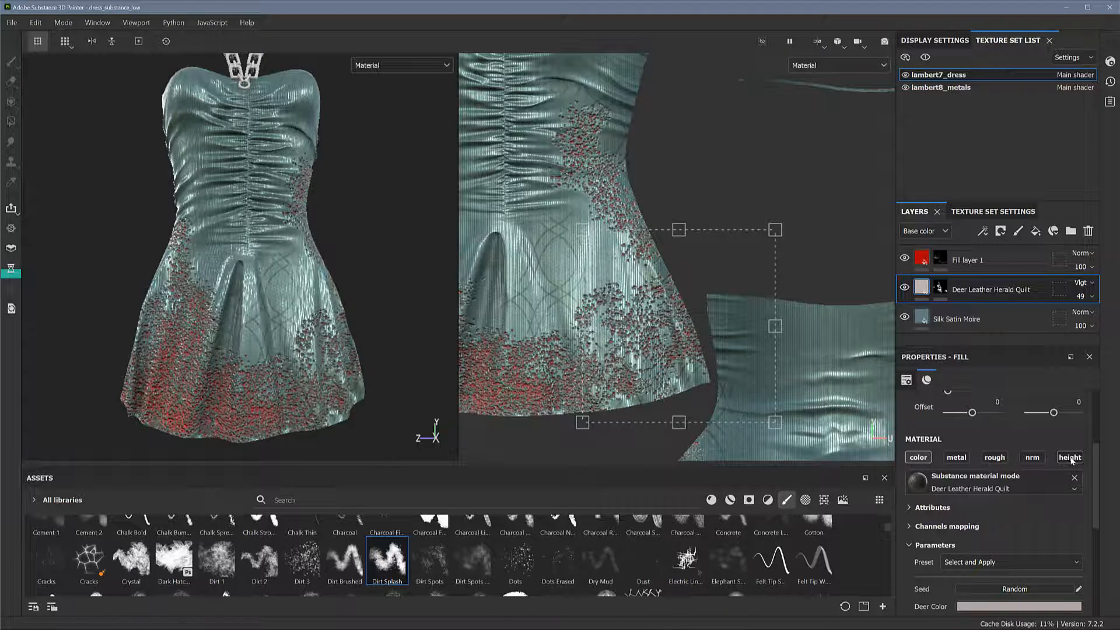
{"action": "left_click_drag", "start_coordinate": [360, 298], "coordinate": [315, 259], "text": "alt"}
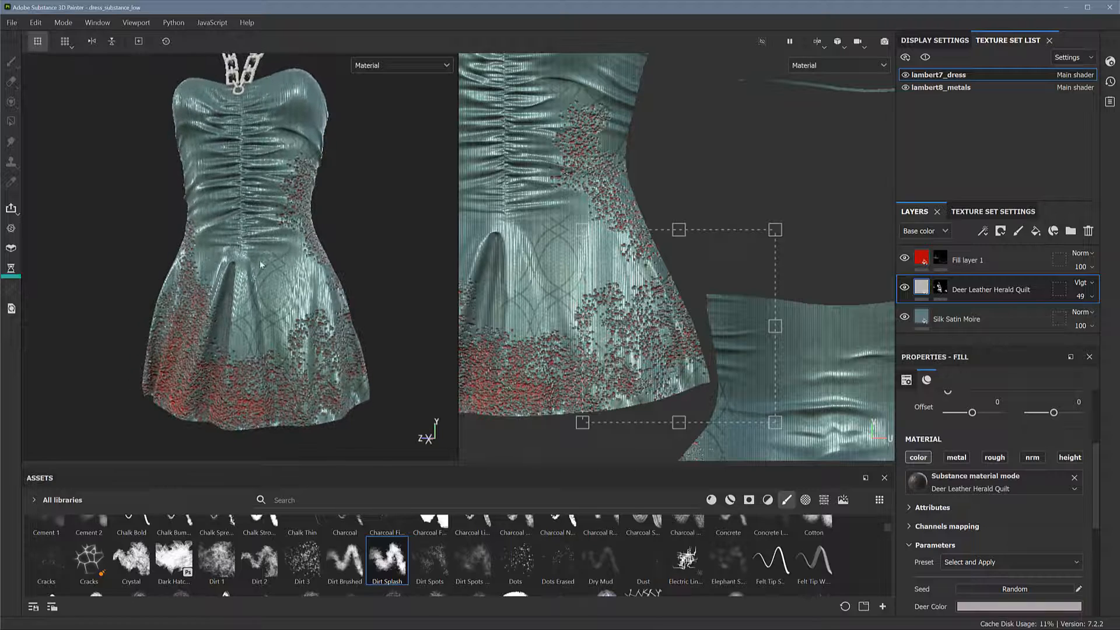
{"action": "left_click", "coordinate": [1068, 458]}
{"action": "left_click_drag", "start_coordinate": [352, 399], "coordinate": [388, 345], "text": "alt"}
{"action": "left_click_drag", "start_coordinate": [302, 312], "coordinate": [359, 286], "text": "alt"}
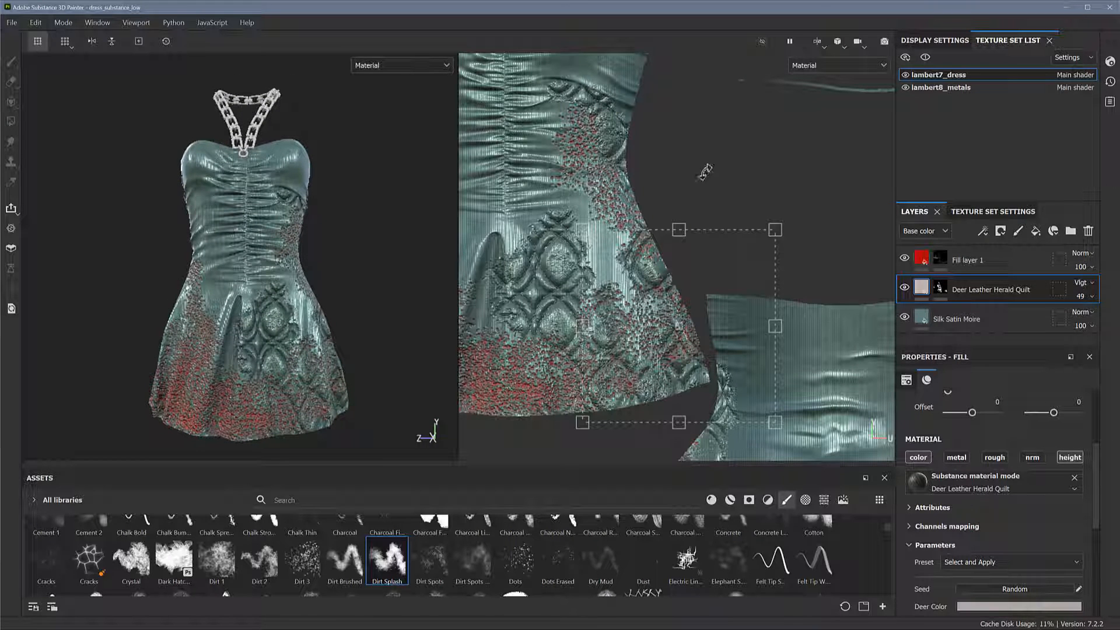
Switch to the lambert8_metals texture set, search the materials for gold, and apply Gold Pure as a layer
{"action": "left_click", "coordinate": [969, 87]}
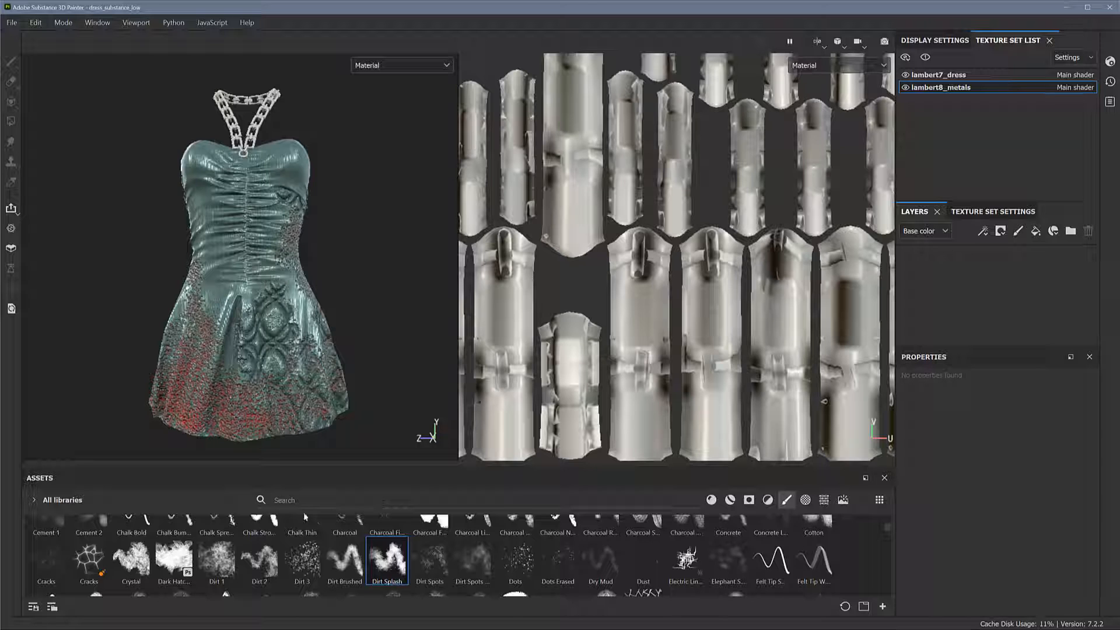
{"action": "left_click", "coordinate": [711, 501]}
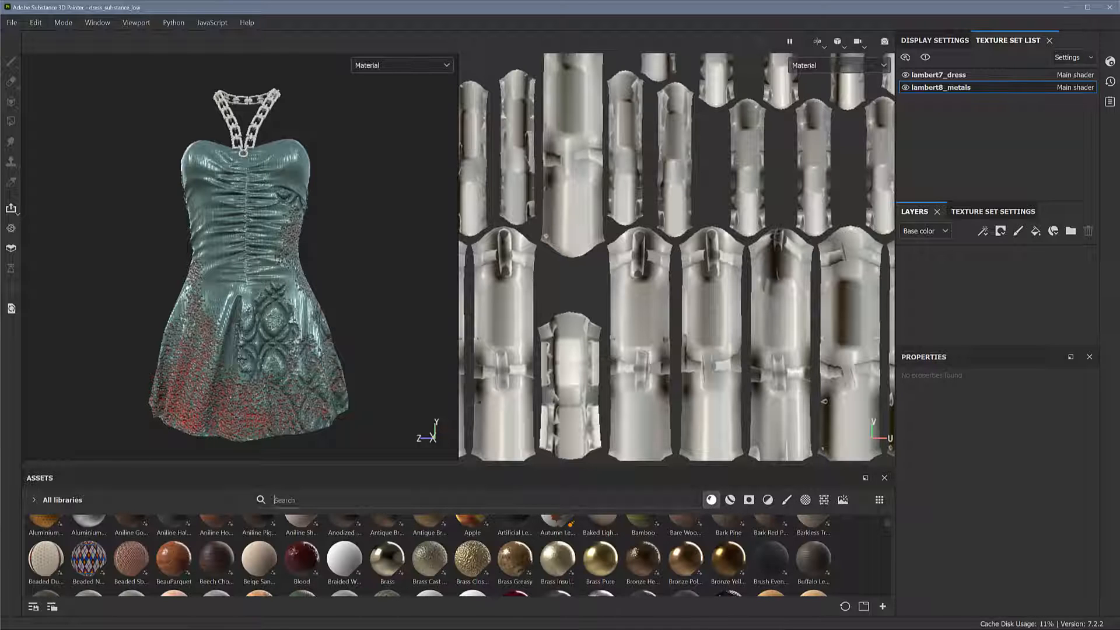
{"action": "left_click", "coordinate": [274, 500]}
{"action": "type", "text": "gold"}
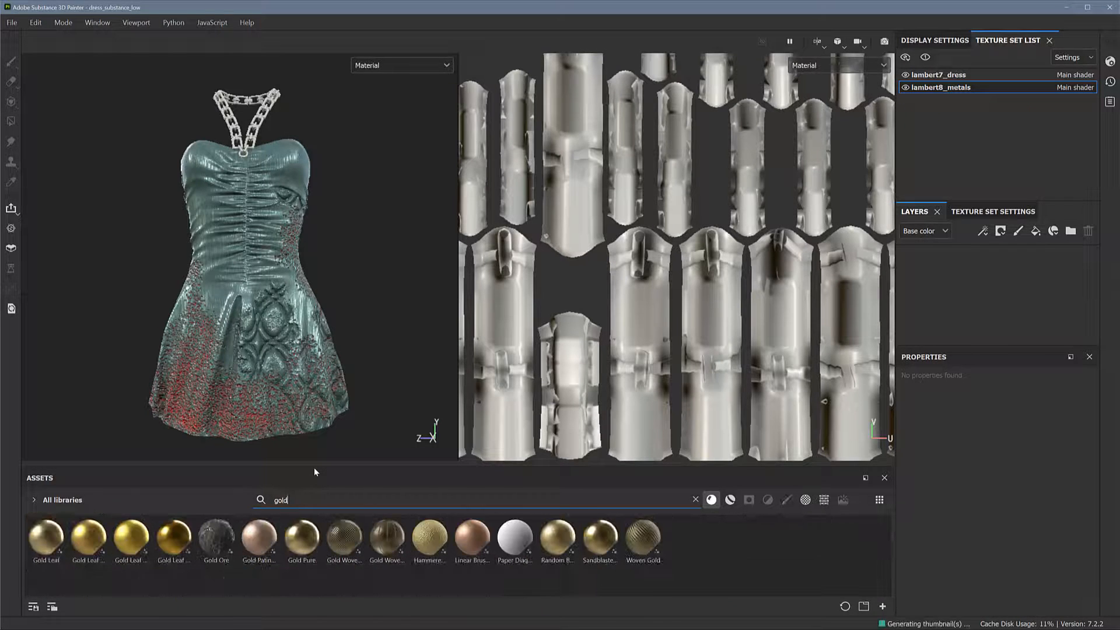
{"action": "left_click_drag", "start_coordinate": [301, 537], "coordinate": [979, 268]}
Inspect the gold chain around the neckline from several angles and under different lighting
{"action": "mouse_move", "coordinate": [343, 280]}
{"action": "left_mouse_down", "text": "alt"}
{"action": "mouse_move", "coordinate": [345, 252]}
{"action": "mouse_move", "coordinate": [360, 280]}
{"action": "left_mouse_up", "text": "alt"}
{"action": "middle_click_drag", "start_coordinate": [354, 283], "coordinate": [339, 393], "text": "alt"}
{"action": "right_click_drag", "start_coordinate": [350, 304], "coordinate": [364, 273], "text": "alt"}
{"action": "middle_click_drag", "start_coordinate": [364, 273], "coordinate": [427, 407], "text": "alt"}
{"action": "right_click_drag", "start_coordinate": [425, 373], "coordinate": [410, 300], "text": "alt"}
{"action": "left_click_drag", "start_coordinate": [409, 292], "coordinate": [405, 255], "text": "alt"}
{"action": "right_click_drag", "start_coordinate": [387, 260], "coordinate": [420, 299], "text": "alt"}
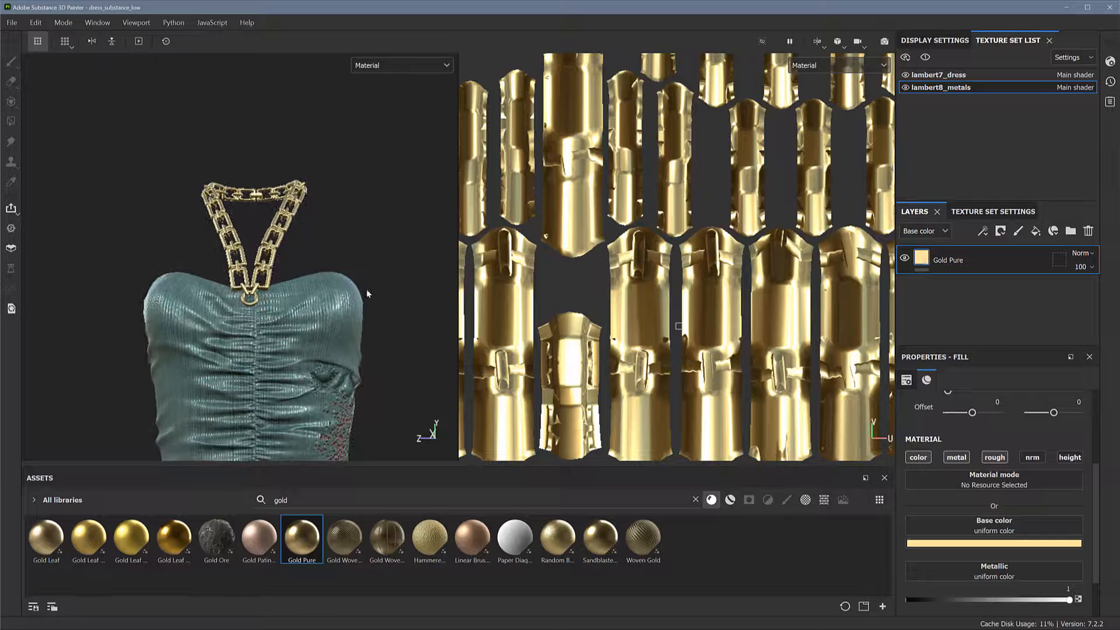
{"action": "right_click_drag", "start_coordinate": [316, 286], "coordinate": [306, 256], "text": "alt"}
{"action": "middle_click_drag", "start_coordinate": [322, 219], "coordinate": [324, 193], "text": "alt"}
{"action": "left_click_drag", "start_coordinate": [346, 232], "coordinate": [349, 258], "text": "alt"}
{"action": "right_click_drag", "start_coordinate": [334, 248], "coordinate": [232, 259], "text": "alt"}
{"action": "left_click_drag", "start_coordinate": [237, 274], "coordinate": [240, 292], "text": "alt"}
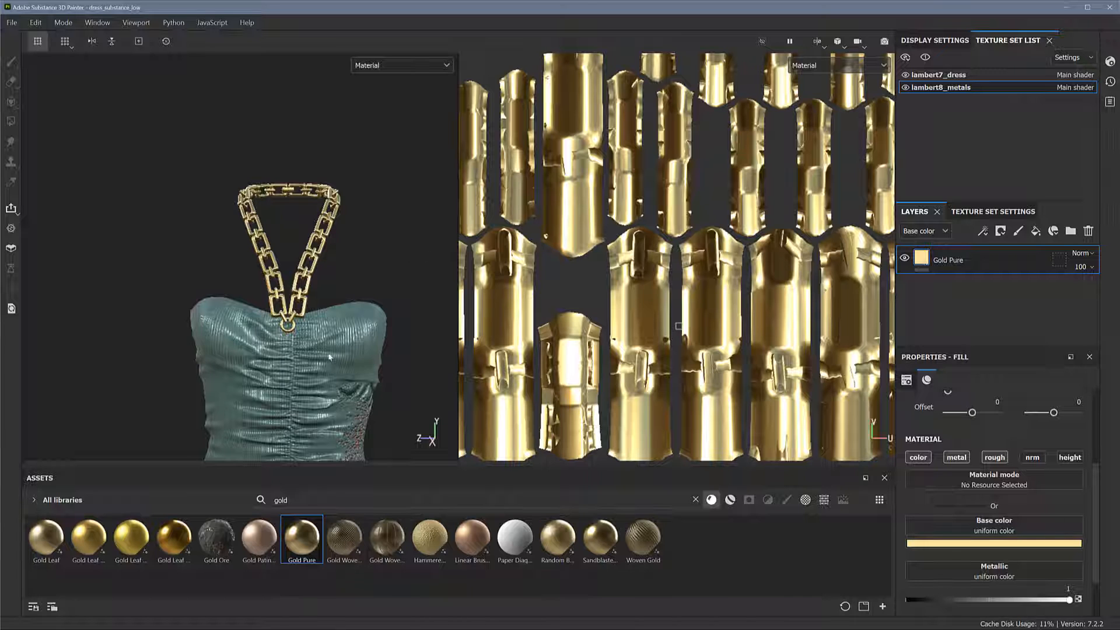
Add a Gold Ore layer above Gold Pure and set its UV scale to 2
{"action": "mouse_move", "coordinate": [217, 536]}
{"action": "left_mouse_down"}
{"action": "mouse_move", "coordinate": [851, 368]}
{"action": "mouse_move", "coordinate": [951, 304]}
{"action": "mouse_move", "coordinate": [965, 254]}
{"action": "left_mouse_up"}
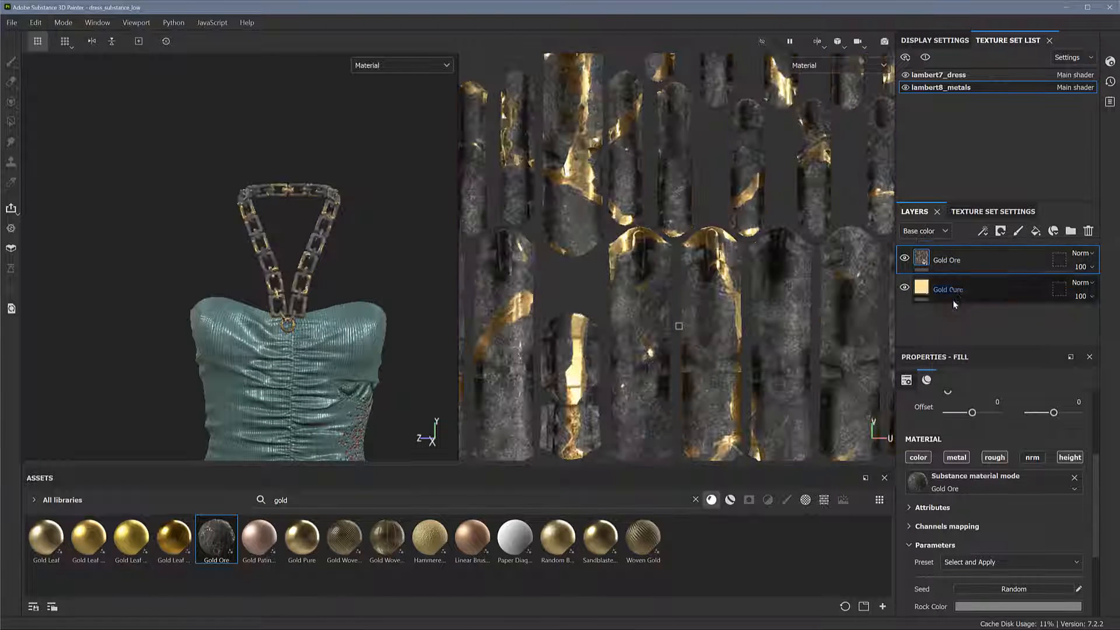
{"action": "left_click_drag", "start_coordinate": [393, 284], "coordinate": [397, 312], "text": "alt"}
{"action": "right_click_drag", "start_coordinate": [397, 312], "coordinate": [464, 290], "text": "alt"}
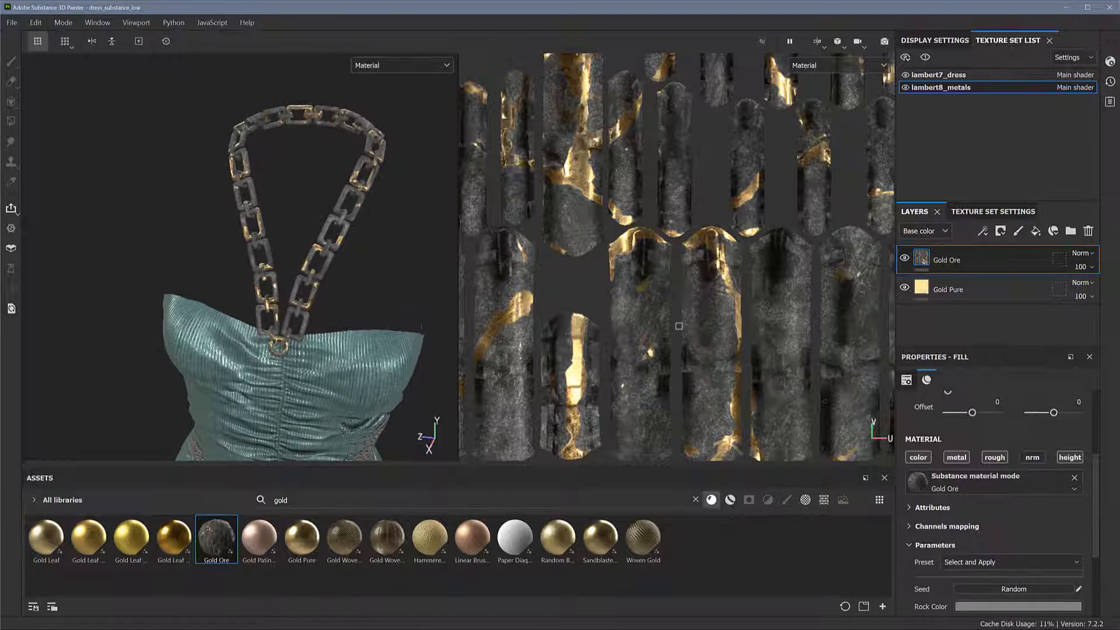
{"action": "scroll", "coordinate": [1020, 461], "scroll_direction": "up", "scroll_amount": 3}
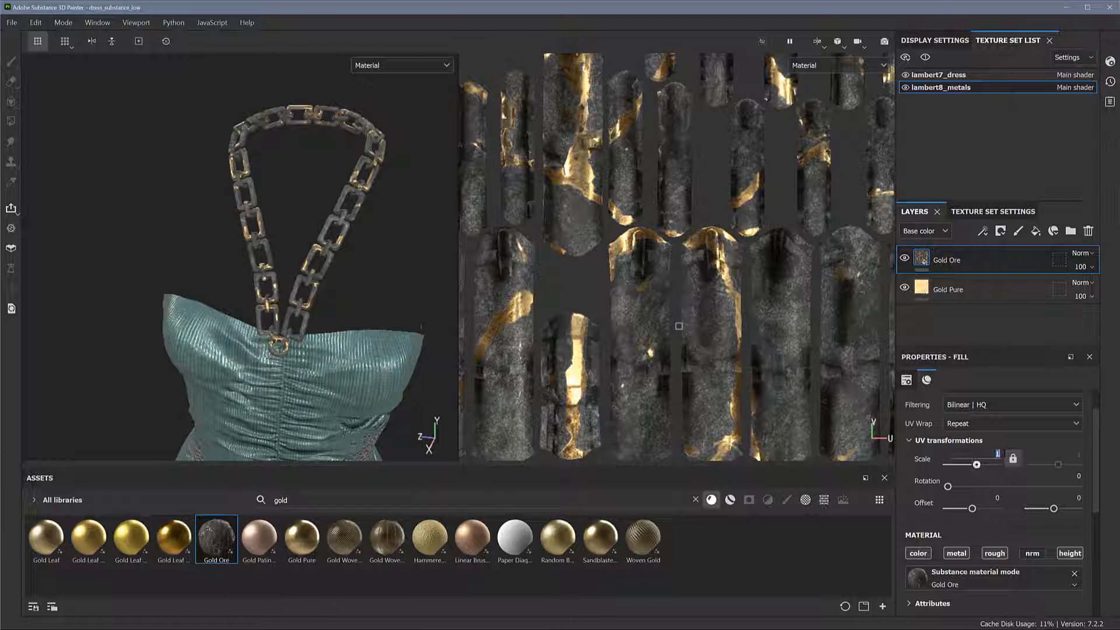
{"action": "type", "text": "2"}
{"action": "key", "text": "Return"}
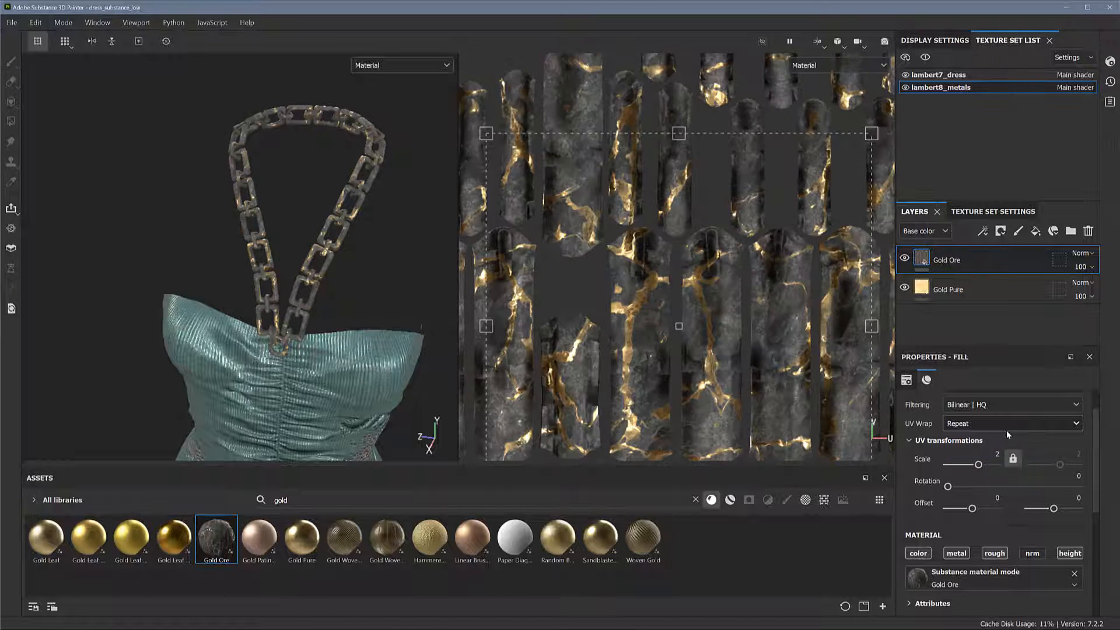
Inspect the scaled Gold Ore texture on the chain links from several angles and distances
{"action": "left_click_drag", "start_coordinate": [349, 256], "coordinate": [357, 252], "text": "alt"}
{"action": "right_click_drag", "start_coordinate": [318, 213], "coordinate": [424, 247], "text": "alt"}
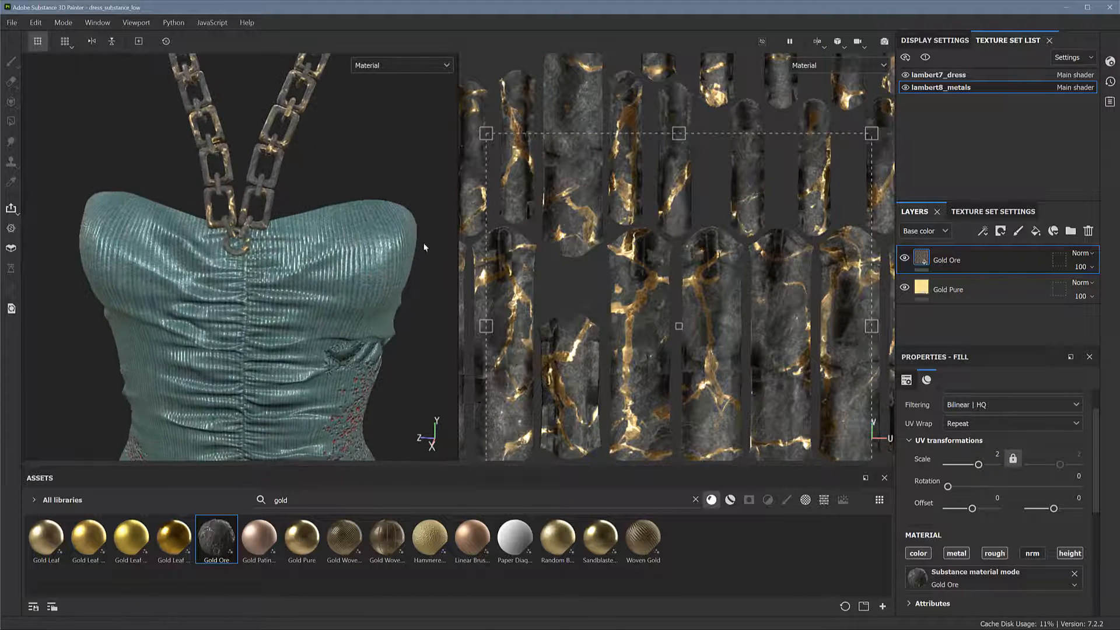
{"action": "middle_click_drag", "start_coordinate": [344, 196], "coordinate": [348, 295], "text": "alt"}
{"action": "right_click_drag", "start_coordinate": [349, 295], "coordinate": [407, 295], "text": "alt"}
{"action": "middle_click_drag", "start_coordinate": [354, 293], "coordinate": [383, 358], "text": "alt"}
{"action": "mouse_move", "coordinate": [347, 295]}
{"action": "left_mouse_down", "text": "alt"}
{"action": "mouse_move", "coordinate": [338, 302]}
{"action": "mouse_move", "coordinate": [359, 322]}
{"action": "mouse_move", "coordinate": [330, 288]}
{"action": "mouse_move", "coordinate": [340, 292]}
{"action": "left_mouse_up", "text": "alt"}
{"action": "right_click_drag", "start_coordinate": [340, 292], "coordinate": [234, 269], "text": "alt"}
{"action": "mouse_move", "coordinate": [357, 268]}
{"action": "middle_mouse_down", "text": "alt"}
{"action": "mouse_move", "coordinate": [352, 258]}
{"action": "mouse_move", "coordinate": [368, 266]}
{"action": "middle_mouse_up", "text": "alt"}
{"action": "mouse_move", "coordinate": [369, 266]}
{"action": "right_mouse_down", "text": "alt"}
{"action": "mouse_move", "coordinate": [354, 247]}
{"action": "mouse_move", "coordinate": [352, 265]}
{"action": "right_mouse_up", "text": "alt"}
{"action": "mouse_move", "coordinate": [353, 264]}
{"action": "left_mouse_down", "text": "alt"}
{"action": "mouse_move", "coordinate": [383, 272]}
{"action": "mouse_move", "coordinate": [357, 289]}
{"action": "mouse_move", "coordinate": [358, 275]}
{"action": "left_mouse_up", "text": "alt"}
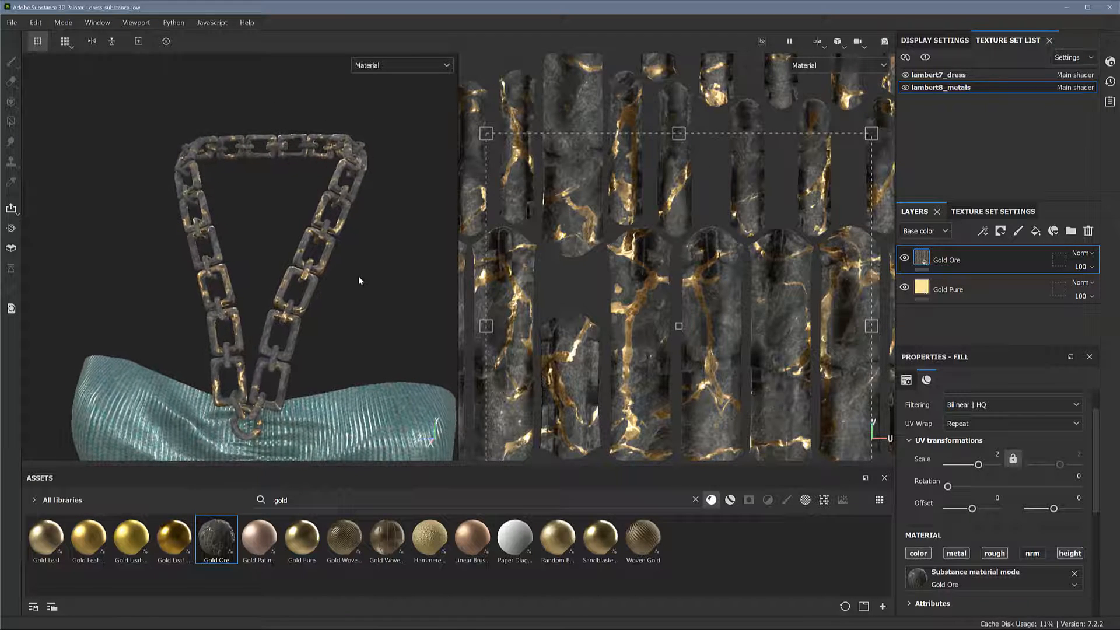
Add a black mask to the Gold Ore layer and activate Polygon Fill for masking the chain
{"action": "right_click", "coordinate": [972, 265]}
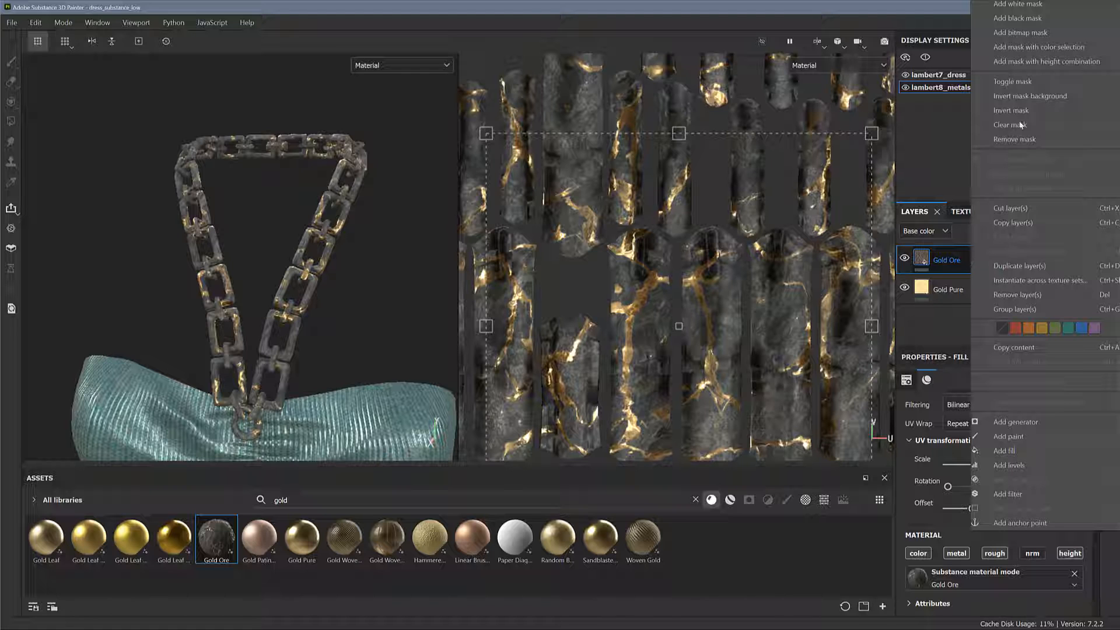
{"action": "left_click", "coordinate": [1027, 19]}
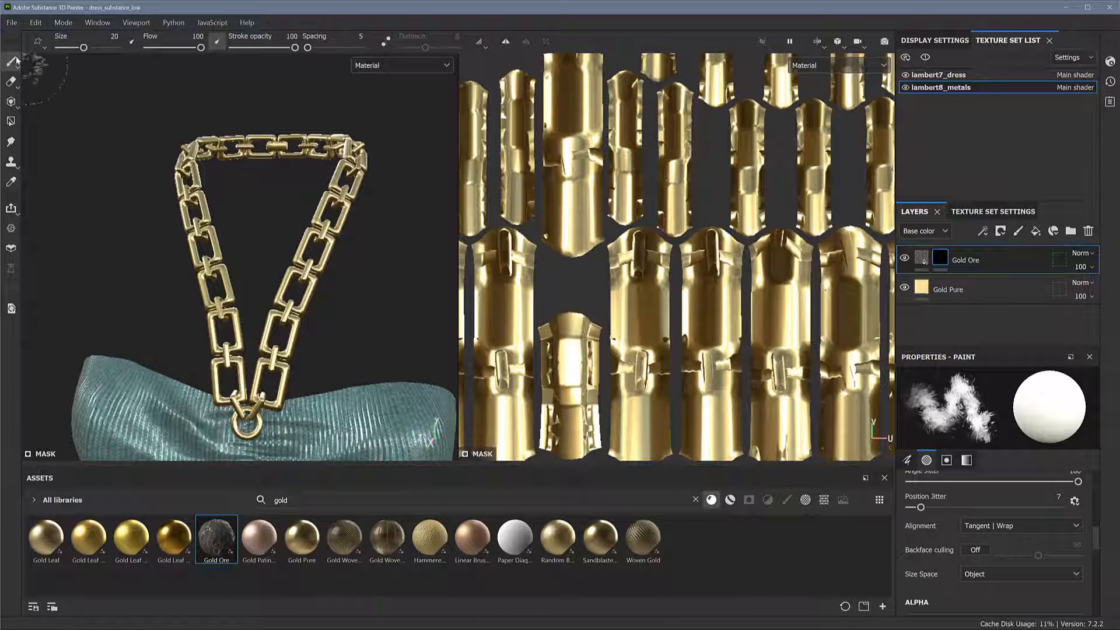
{"action": "left_click", "coordinate": [11, 121]}
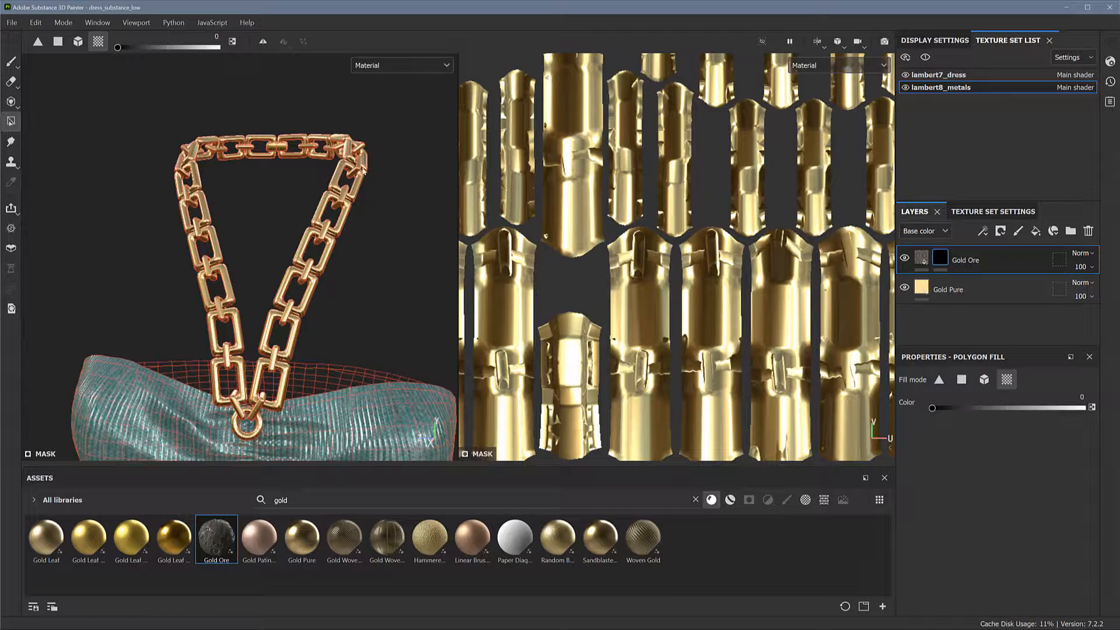
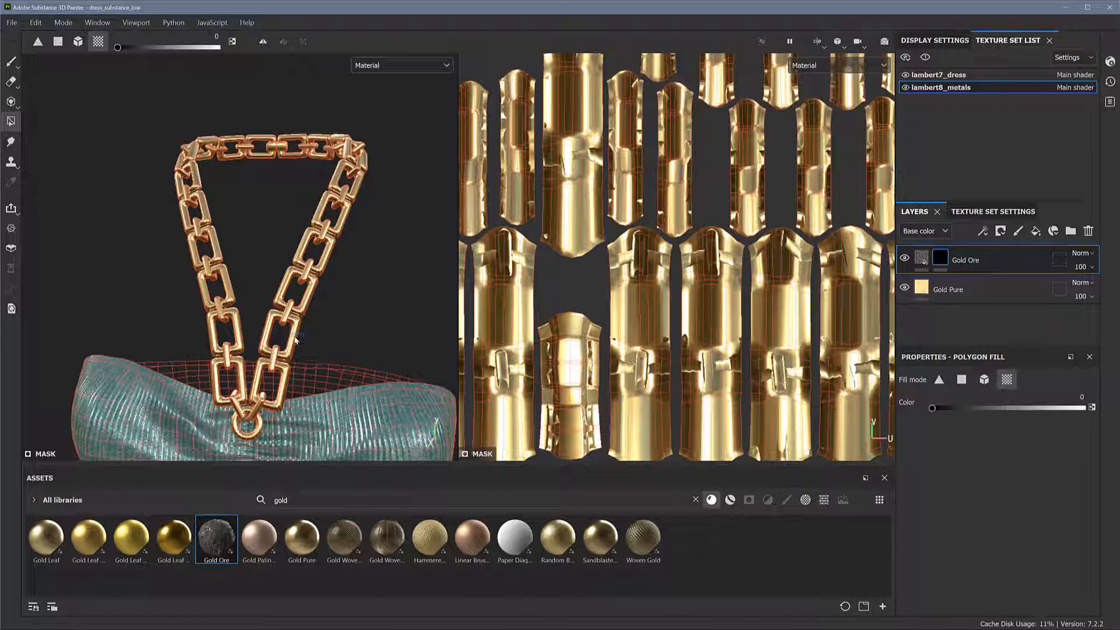
Set the fill colour to 1 and reveal Gold Ore on alternating links along both front sides of the chain
{"action": "left_click_drag", "start_coordinate": [933, 407], "coordinate": [1092, 406]}
{"action": "left_click", "coordinate": [290, 342]}
{"action": "left_click", "coordinate": [234, 333]}
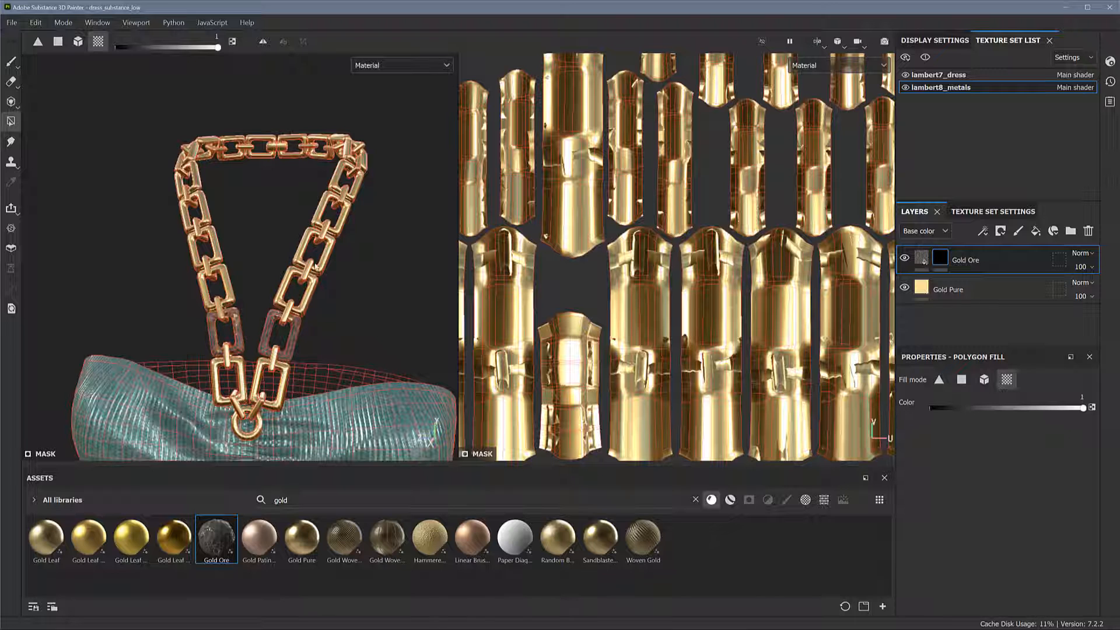
{"action": "left_click", "coordinate": [310, 255]}
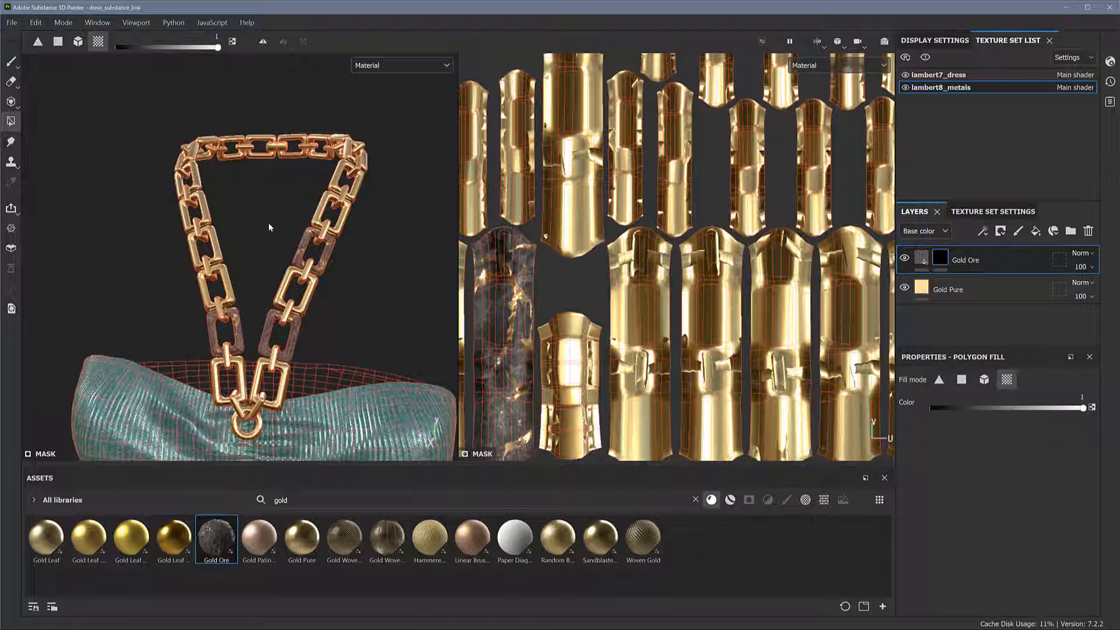
{"action": "left_click_drag", "start_coordinate": [269, 224], "coordinate": [270, 260], "text": "alt"}
{"action": "left_click", "coordinate": [198, 234]}
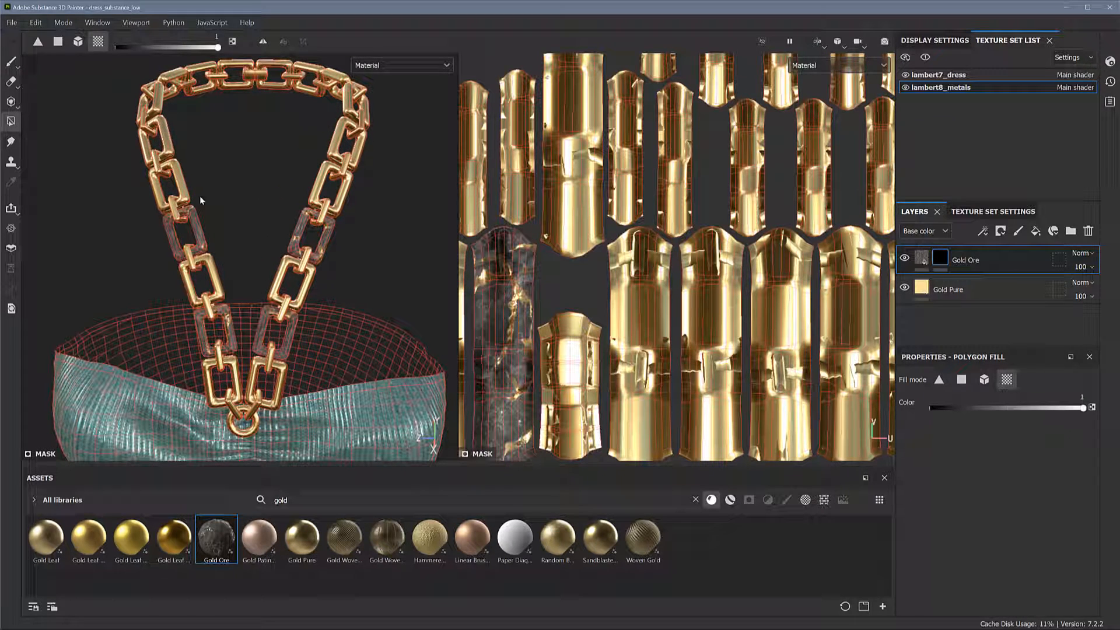
{"action": "left_click", "coordinate": [166, 147]}
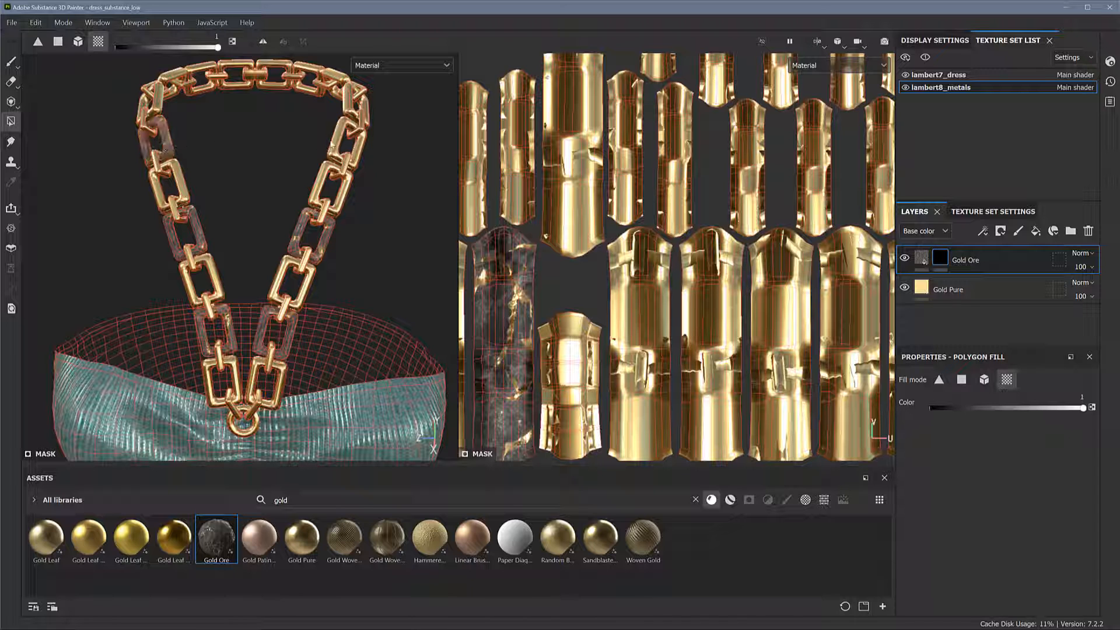
{"action": "left_click", "coordinate": [332, 145]}
{"action": "left_click_drag", "start_coordinate": [332, 144], "coordinate": [385, 221], "text": "alt"}
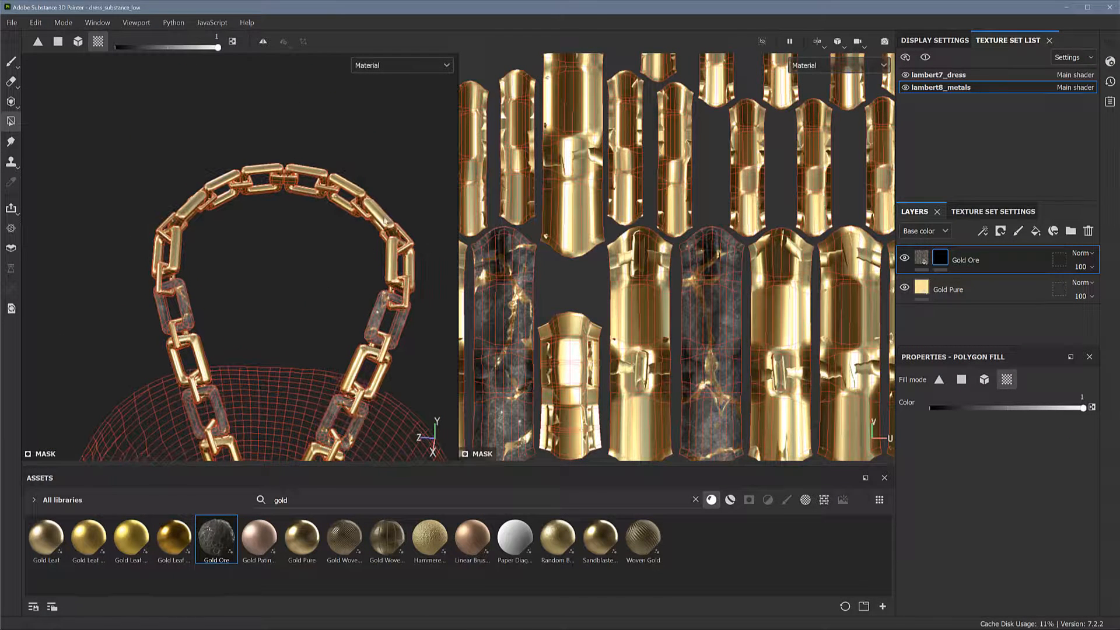
Fill selected links around the back of the chain in the Gold Ore mask
{"action": "left_click", "coordinate": [385, 218]}
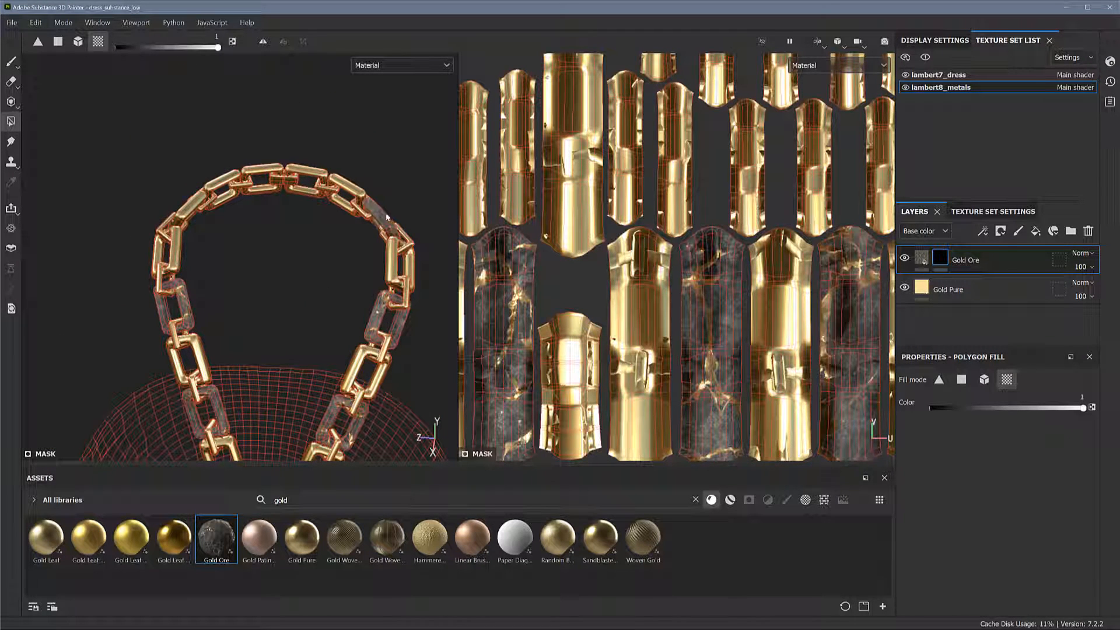
{"action": "left_click", "coordinate": [194, 211]}
{"action": "left_click", "coordinate": [255, 167]}
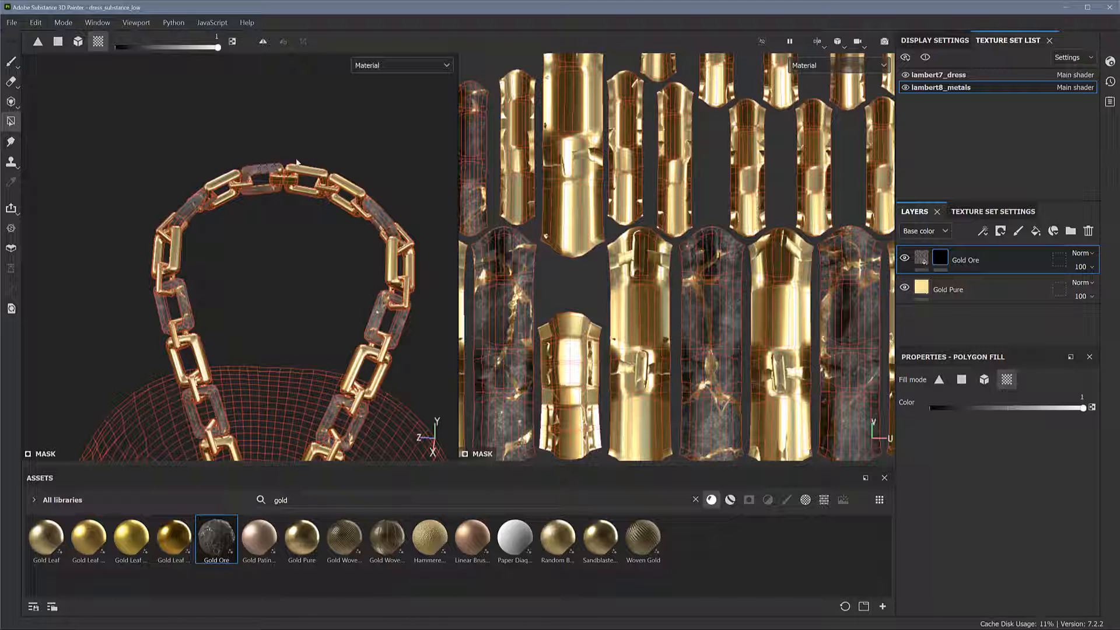
{"action": "left_click", "coordinate": [305, 170]}
{"action": "mouse_move", "coordinate": [283, 251]}
{"action": "left_mouse_down", "text": "alt"}
{"action": "mouse_move", "coordinate": [254, 225]}
{"action": "mouse_move", "coordinate": [281, 235]}
{"action": "left_mouse_up", "text": "alt"}
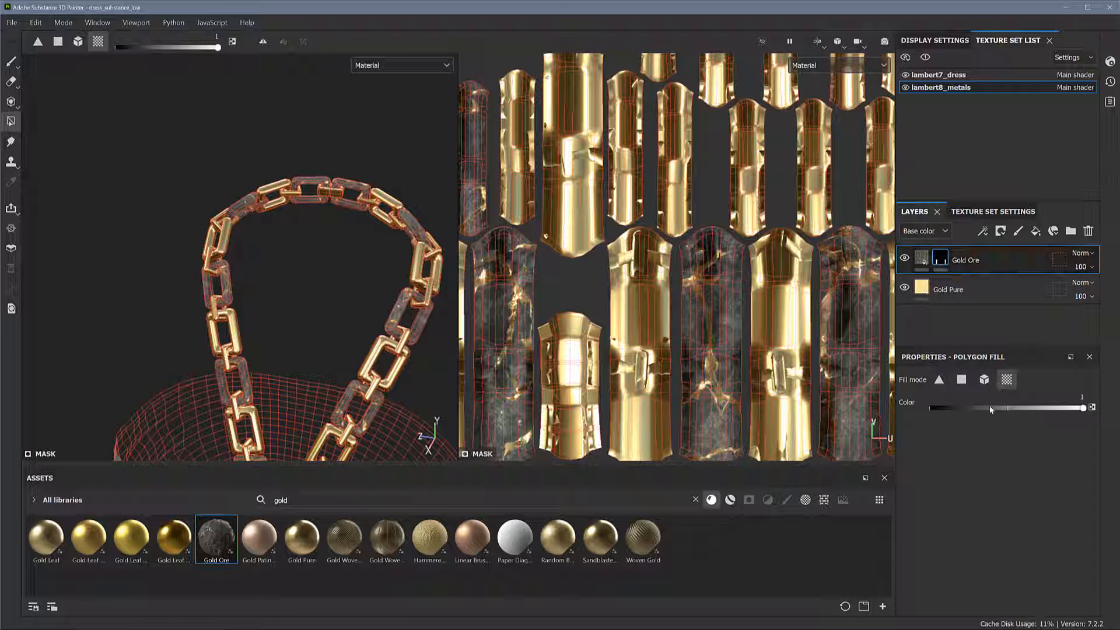
Try to clear a link at the back of the chain from the Gold Ore mask using fill colour 0, and restore colour 1
{"action": "left_click_drag", "start_coordinate": [989, 405], "coordinate": [918, 407]}
{"action": "left_click_drag", "start_coordinate": [281, 232], "coordinate": [366, 248], "text": "alt"}
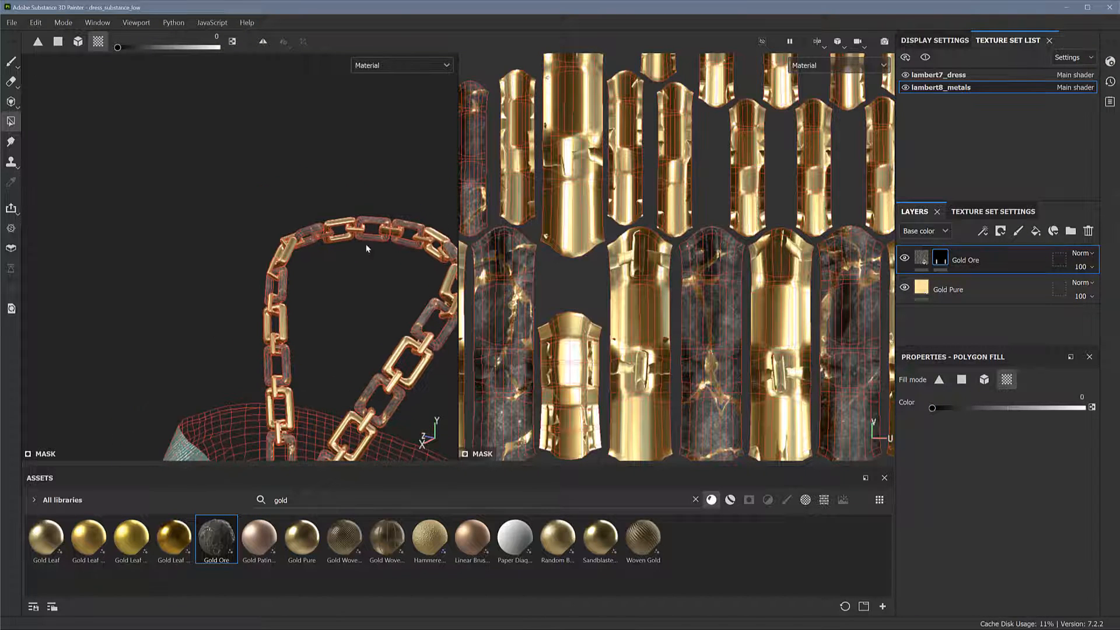
{"action": "left_click", "coordinate": [332, 235]}
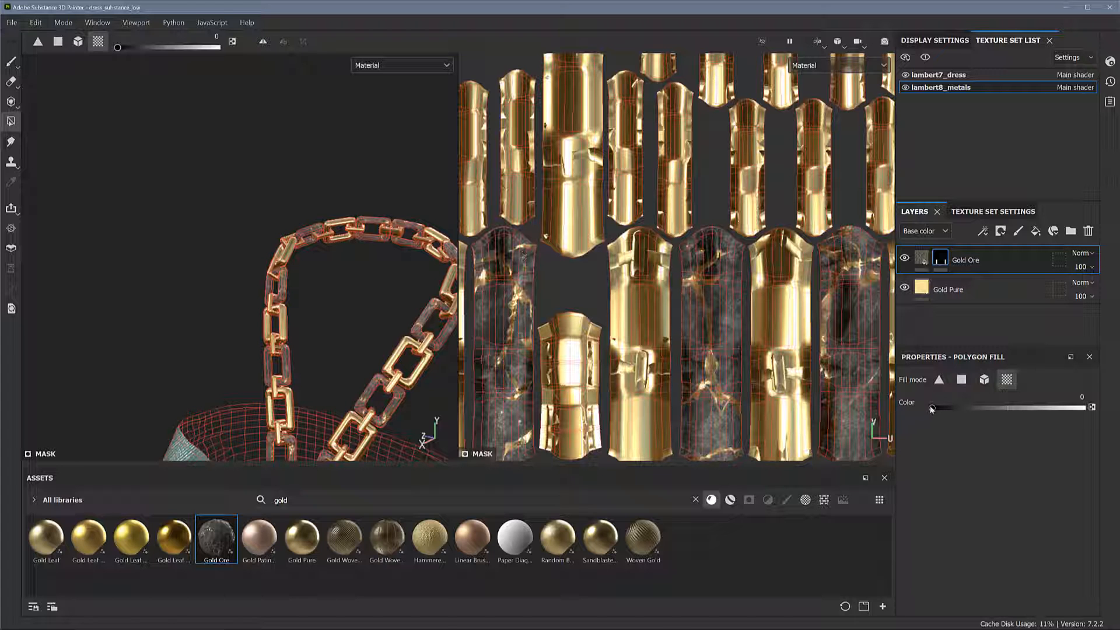
{"action": "left_click_drag", "start_coordinate": [931, 408], "coordinate": [1104, 410]}
Switch from the Gold Ore mask to its fill and examine the two-material chain against the dress from several angles and distances
{"action": "middle_click_drag", "start_coordinate": [245, 304], "coordinate": [225, 170], "text": "alt"}
{"action": "scroll", "coordinate": [313, 385], "scroll_direction": "down", "scroll_amount": 2}
{"action": "left_click_drag", "start_coordinate": [328, 231], "coordinate": [375, 223], "text": "alt"}
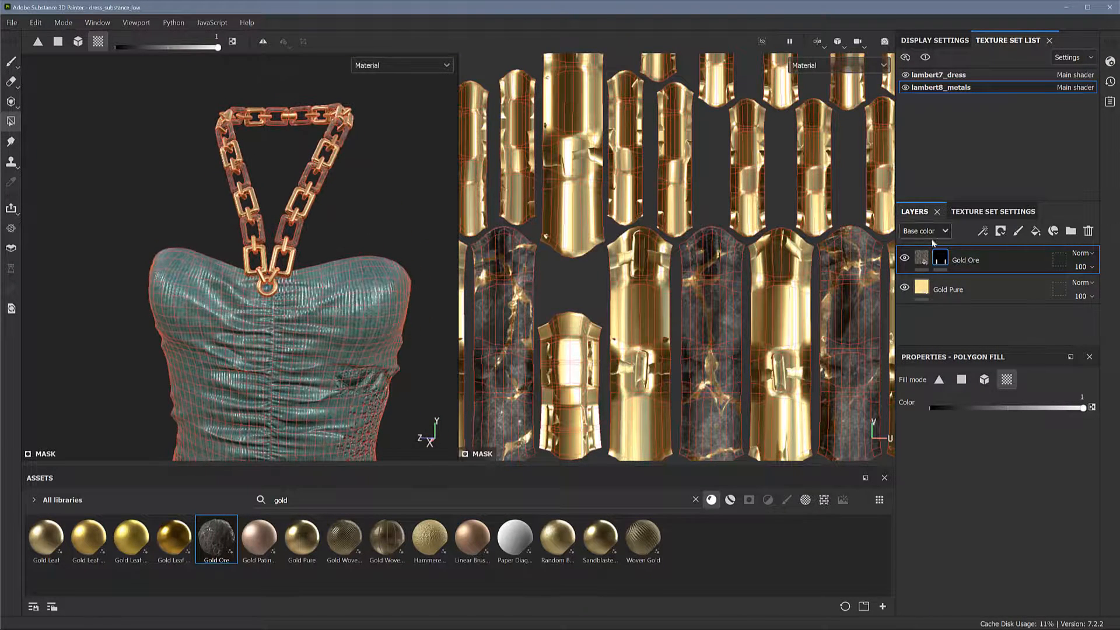
{"action": "left_click", "coordinate": [922, 259]}
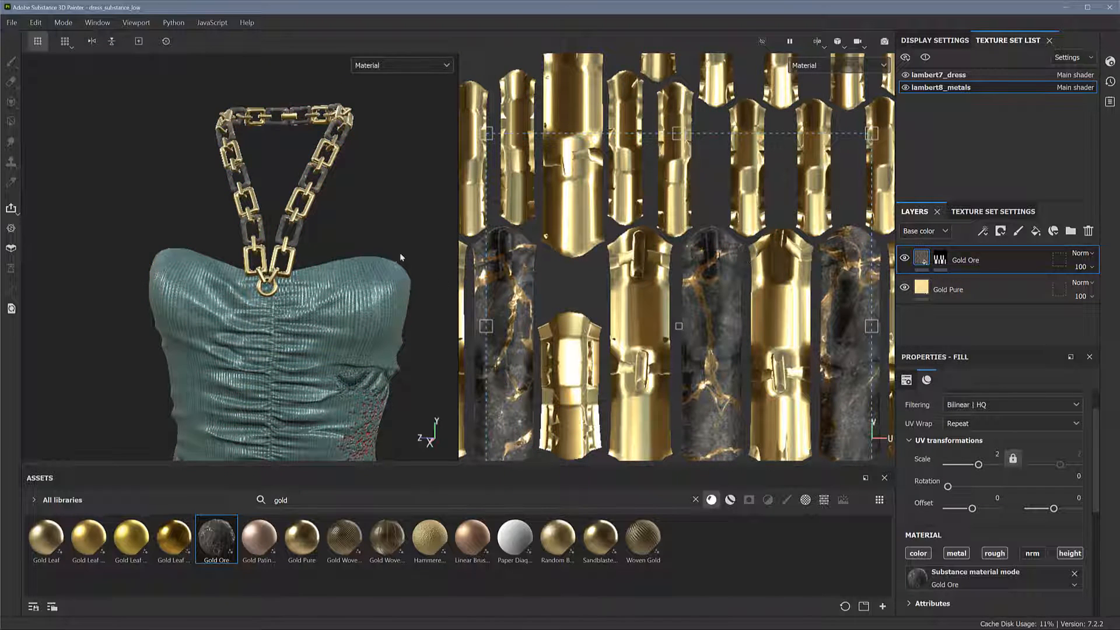
{"action": "scroll", "coordinate": [399, 256], "scroll_direction": "down", "scroll_amount": 5}
{"action": "left_click_drag", "start_coordinate": [367, 213], "coordinate": [368, 261], "text": "alt"}
{"action": "middle_click_drag", "start_coordinate": [343, 143], "coordinate": [335, 278], "text": "alt"}
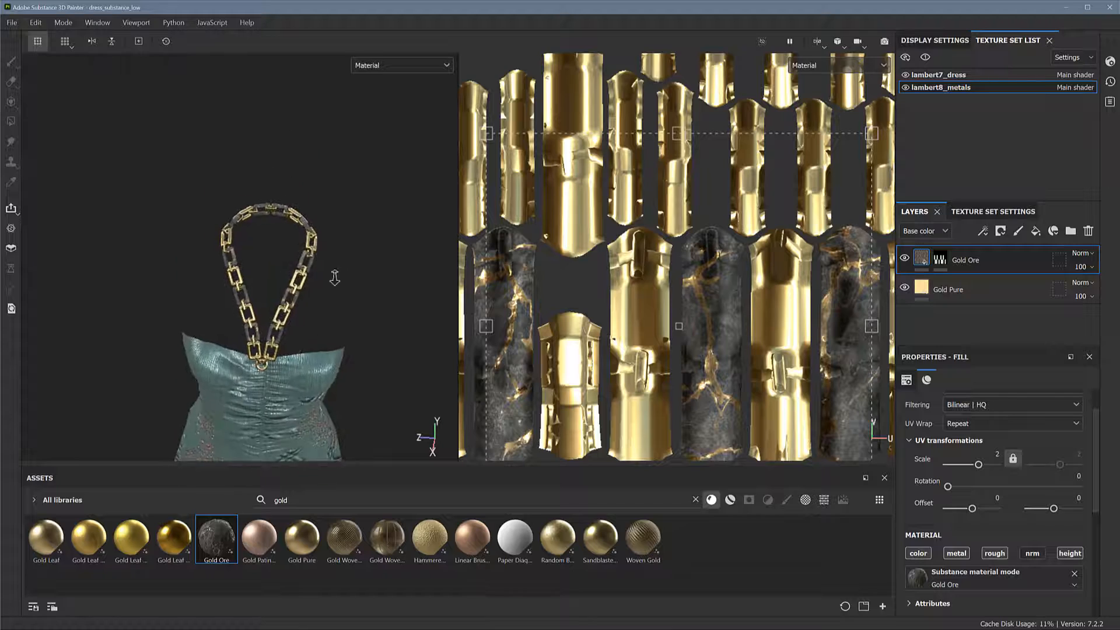
{"action": "right_click_drag", "start_coordinate": [335, 278], "coordinate": [337, 411], "text": "alt"}
{"action": "middle_click_drag", "start_coordinate": [325, 278], "coordinate": [402, 382], "text": "alt"}
{"action": "left_click_drag", "start_coordinate": [375, 295], "coordinate": [266, 329], "text": "alt"}
{"action": "left_click_drag", "start_coordinate": [286, 239], "coordinate": [346, 357], "text": "alt"}
{"action": "middle_click_drag", "start_coordinate": [346, 357], "coordinate": [364, 384], "text": "alt"}
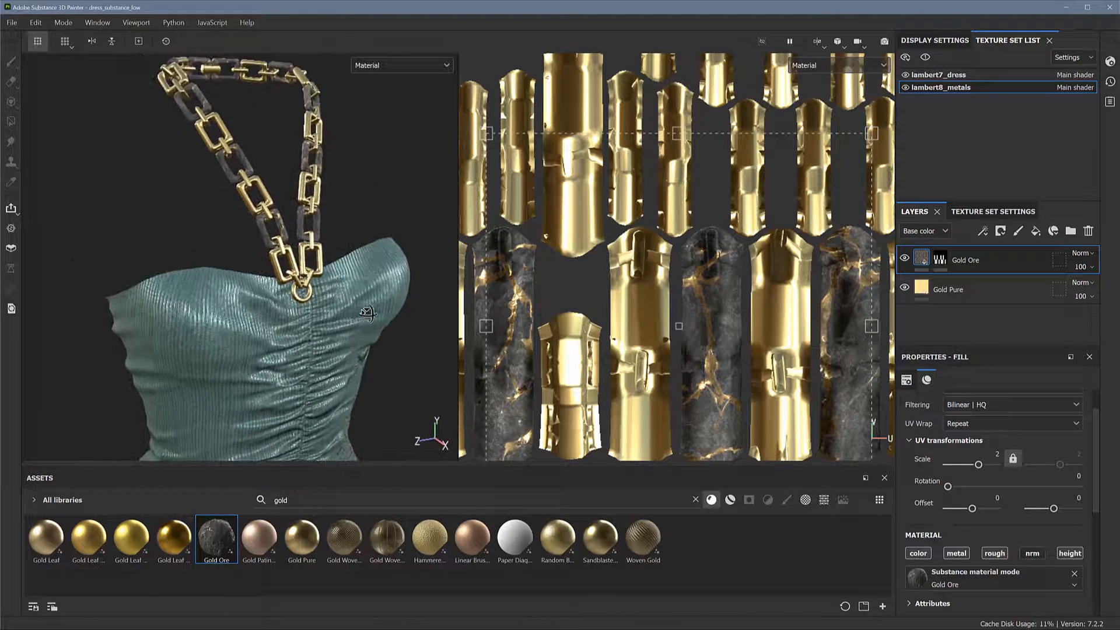
{"action": "left_click_drag", "start_coordinate": [352, 330], "coordinate": [380, 350], "text": "alt"}
{"action": "right_click_drag", "start_coordinate": [262, 309], "coordinate": [149, 305], "text": "alt"}
{"action": "middle_click_drag", "start_coordinate": [247, 330], "coordinate": [238, 292], "text": "alt"}
{"action": "mouse_move", "coordinate": [238, 291]}
{"action": "left_mouse_down", "text": "alt"}
{"action": "mouse_move", "coordinate": [266, 295]}
{"action": "mouse_move", "coordinate": [238, 295]}
{"action": "left_mouse_up", "text": "alt"}
{"action": "middle_click_drag", "start_coordinate": [237, 295], "coordinate": [247, 311], "text": "alt"}
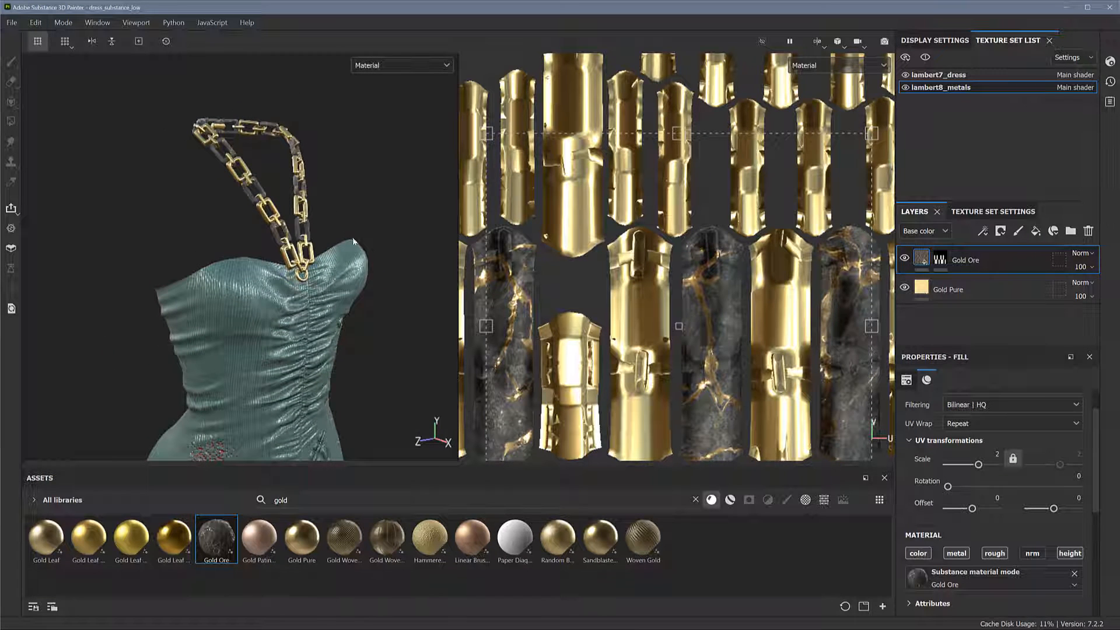
Switch to the lambert7_dress texture set and add a black mask to the Silk Satin Moire layer
{"action": "left_click", "coordinate": [956, 76]}
{"action": "scroll", "coordinate": [703, 156], "scroll_direction": "down", "scroll_amount": 3}
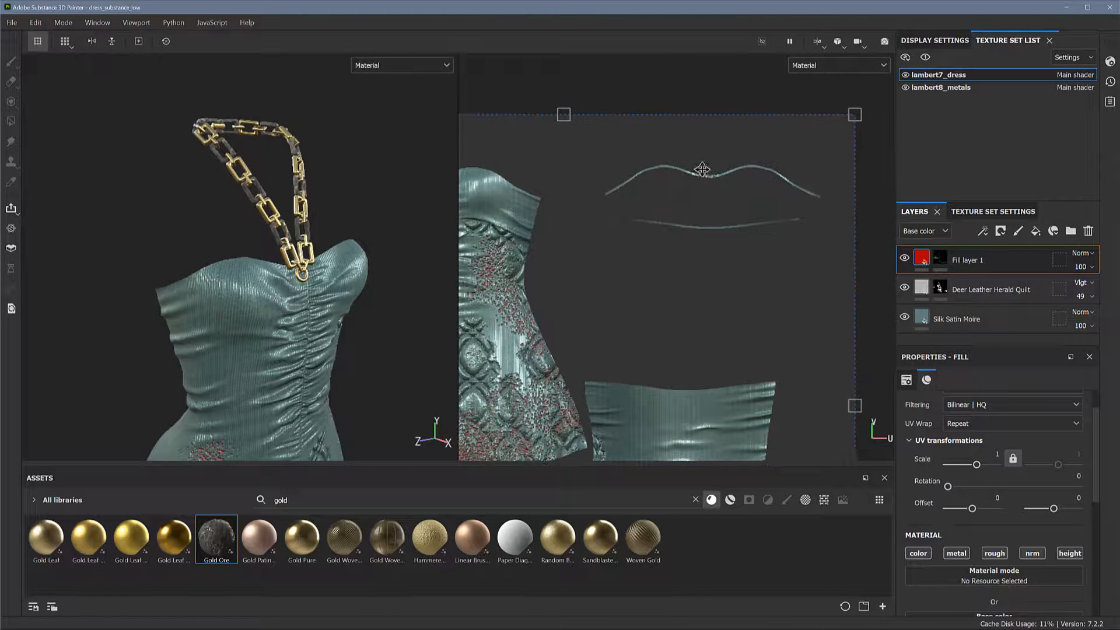
{"action": "left_click", "coordinate": [1012, 319]}
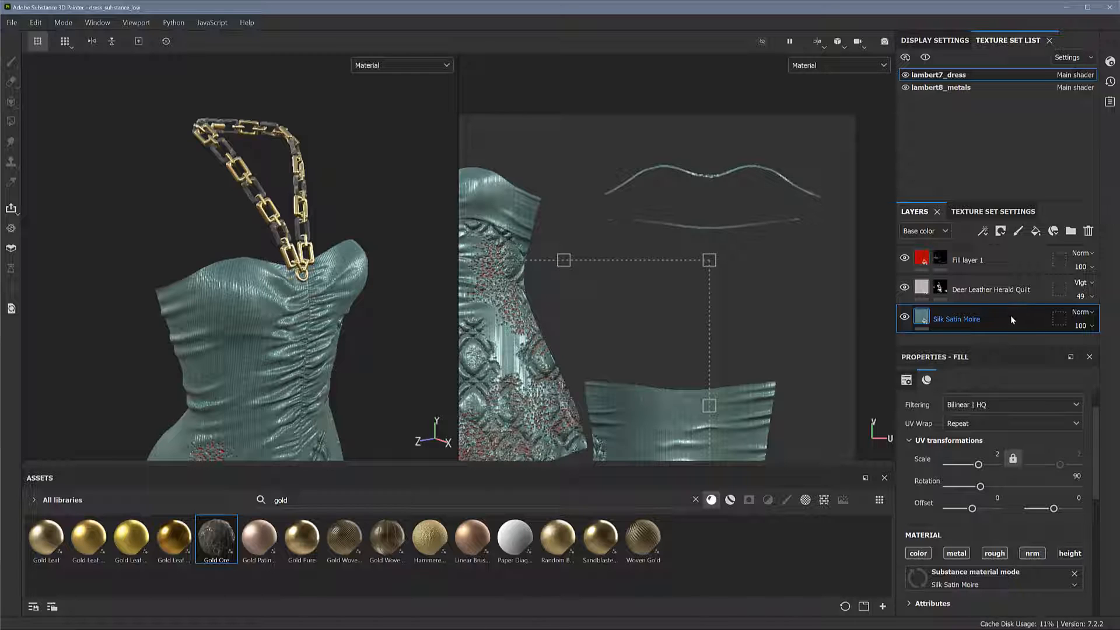
{"action": "right_click", "coordinate": [1011, 315]}
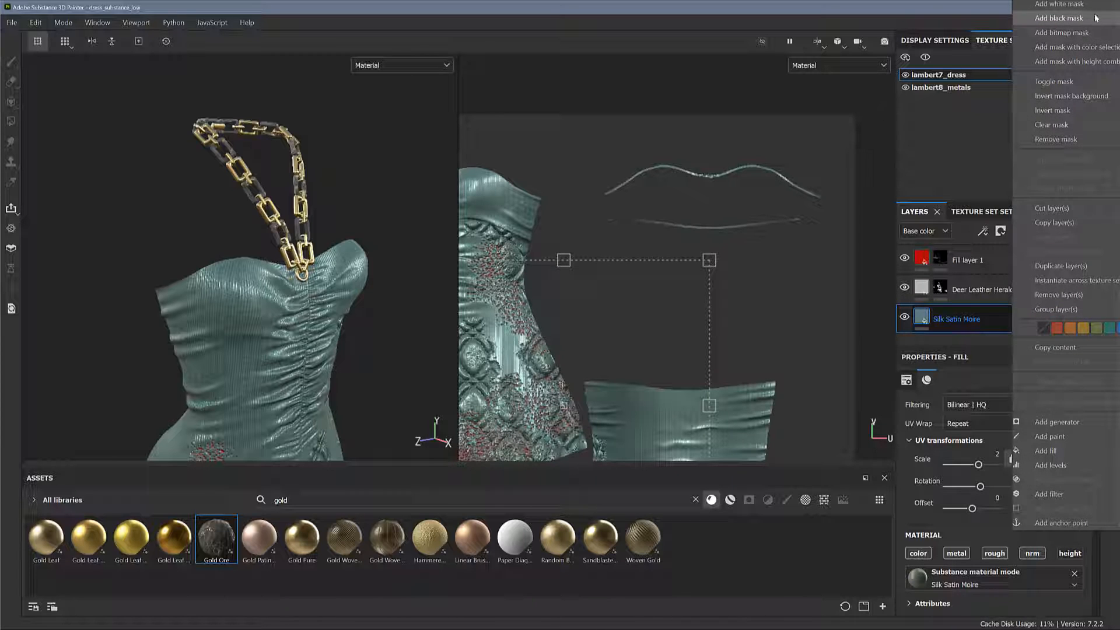
{"action": "left_click", "coordinate": [1059, 18]}
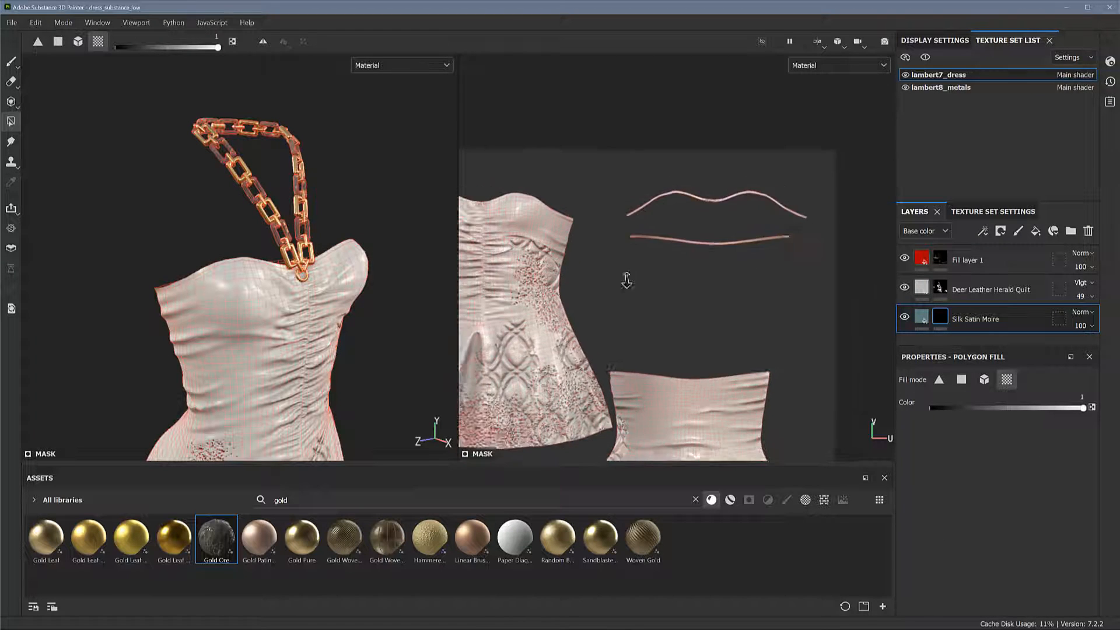
Fill the front and back dress UV islands in the Silk Satin Moire mask, leaving out the two thin trim strips
{"action": "right_click_drag", "start_coordinate": [627, 280], "coordinate": [630, 309], "text": "alt"}
{"action": "middle_click_drag", "start_coordinate": [658, 311], "coordinate": [683, 218], "text": "alt"}
{"action": "right_click_drag", "start_coordinate": [683, 218], "coordinate": [540, 243], "text": "alt"}
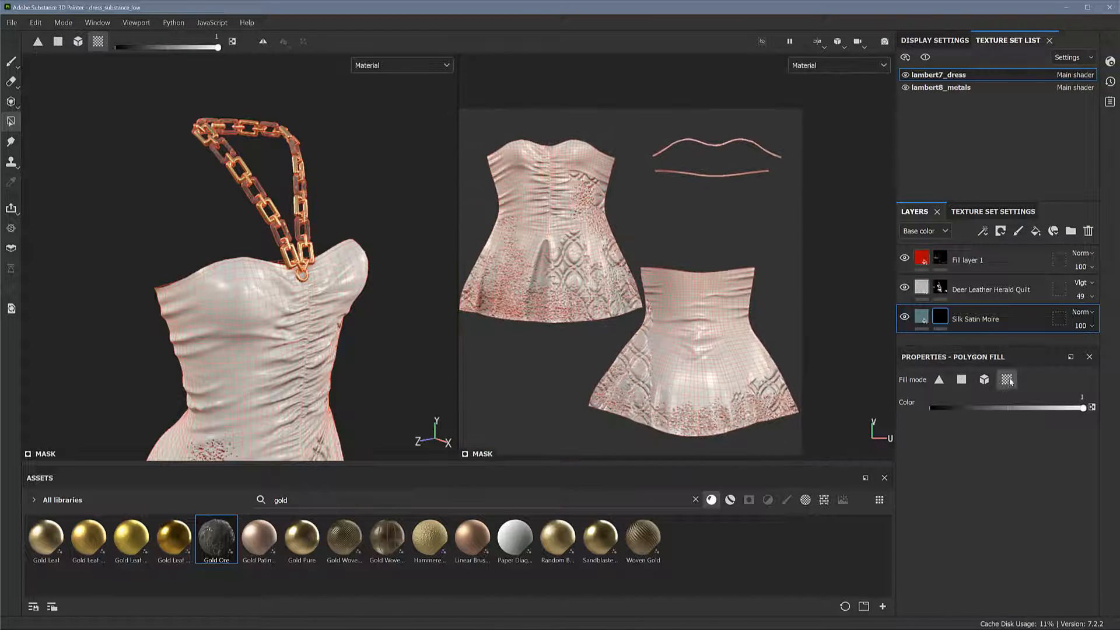
{"action": "left_click", "coordinate": [690, 343]}
{"action": "left_click", "coordinate": [583, 250]}
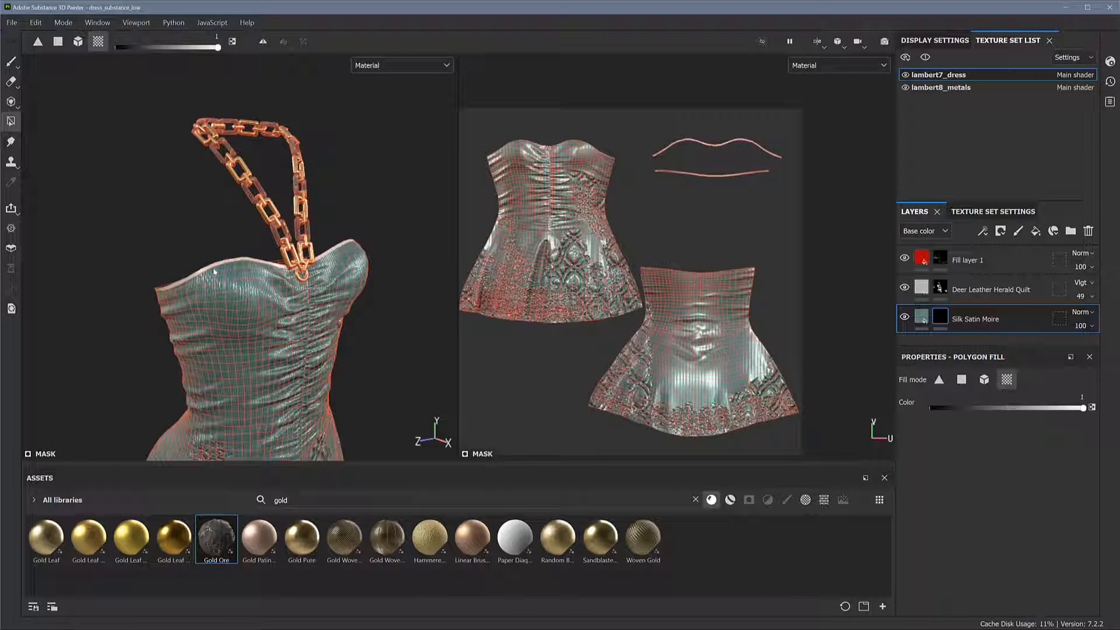
{"action": "mouse_move", "coordinate": [365, 251]}
{"action": "left_mouse_down", "text": "alt"}
{"action": "mouse_move", "coordinate": [393, 237]}
{"action": "mouse_move", "coordinate": [327, 243]}
{"action": "mouse_move", "coordinate": [345, 257]}
{"action": "left_mouse_up", "text": "alt"}
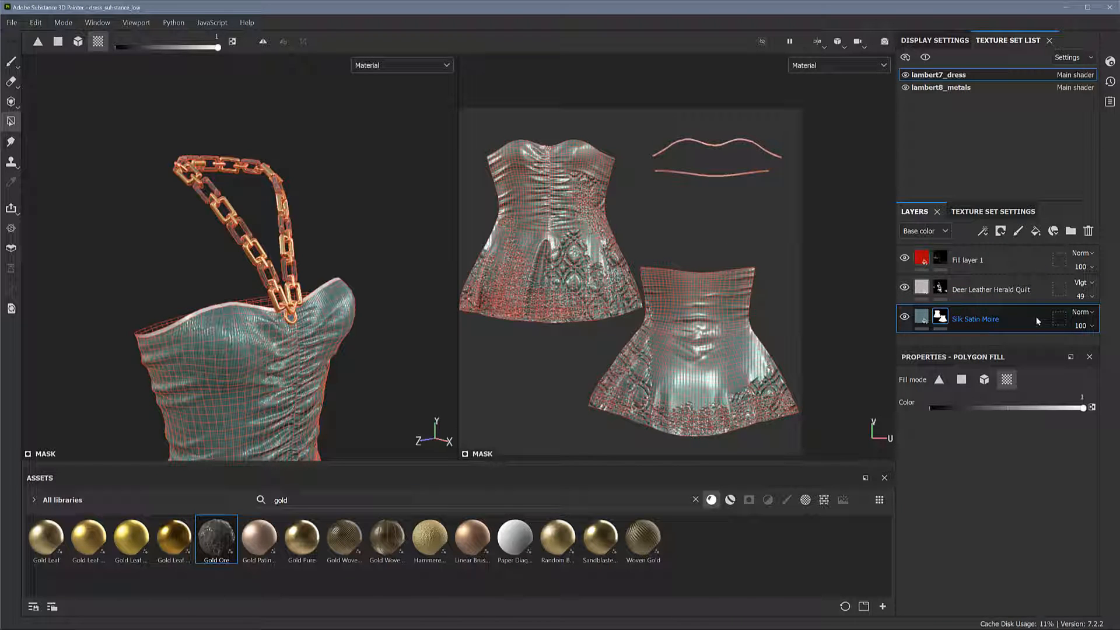
Duplicate the Silk Satin Moire layer and invert the mask of the upper copy
{"action": "key", "text": "ctrl+d"}
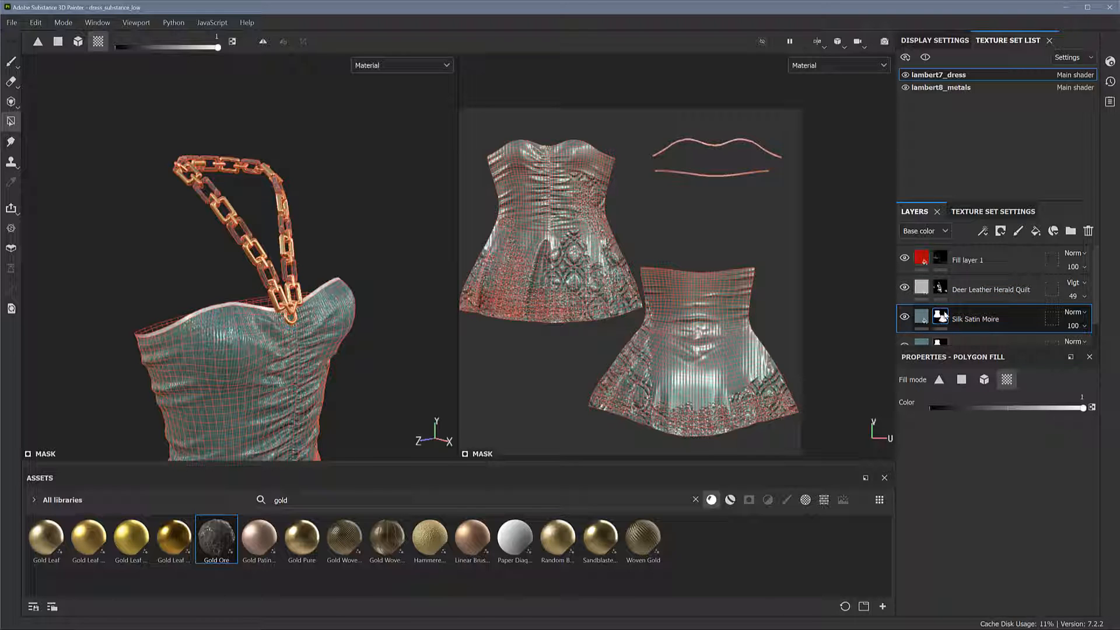
{"action": "right_click", "coordinate": [941, 318]}
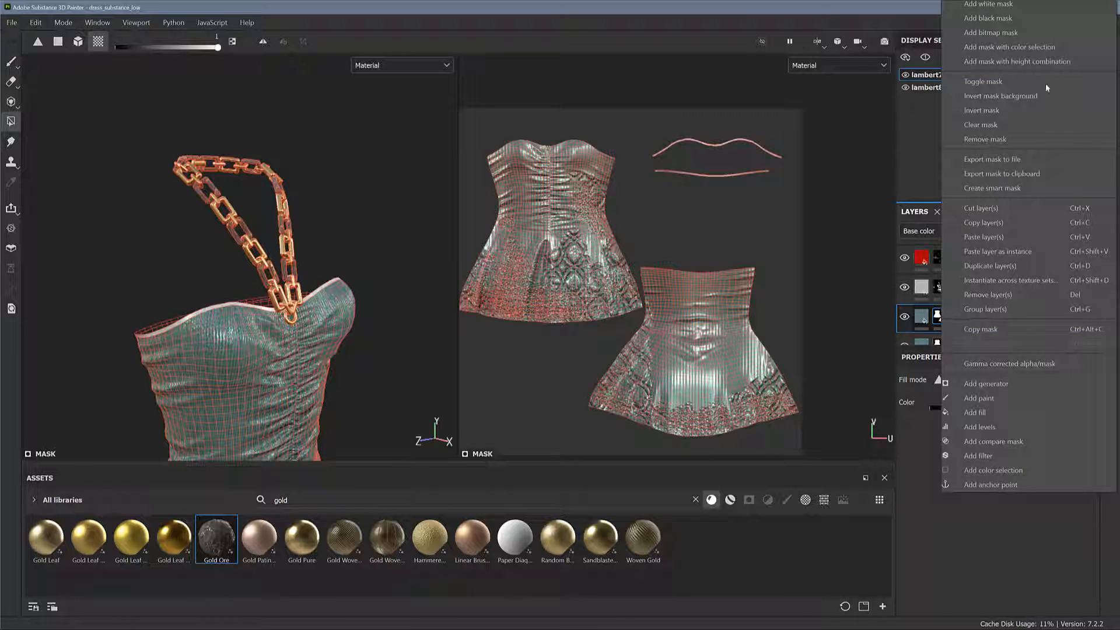
{"action": "left_click", "coordinate": [1031, 112]}
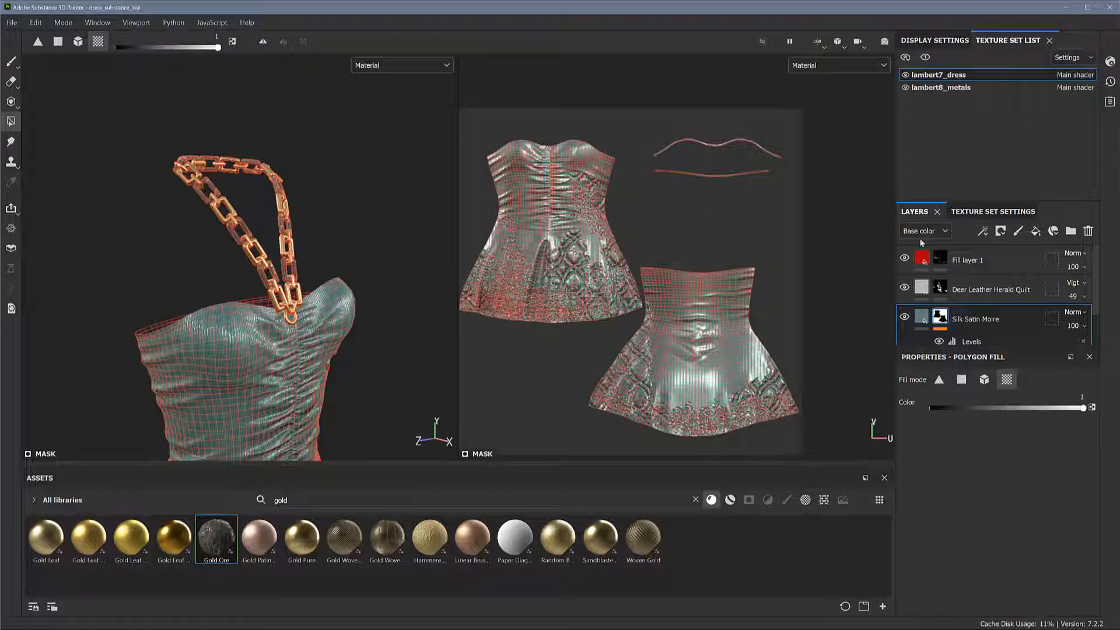
Set the material colour of the upper Silk Satin Moire copy to near black for the dress trim
{"action": "left_click", "coordinate": [921, 317]}
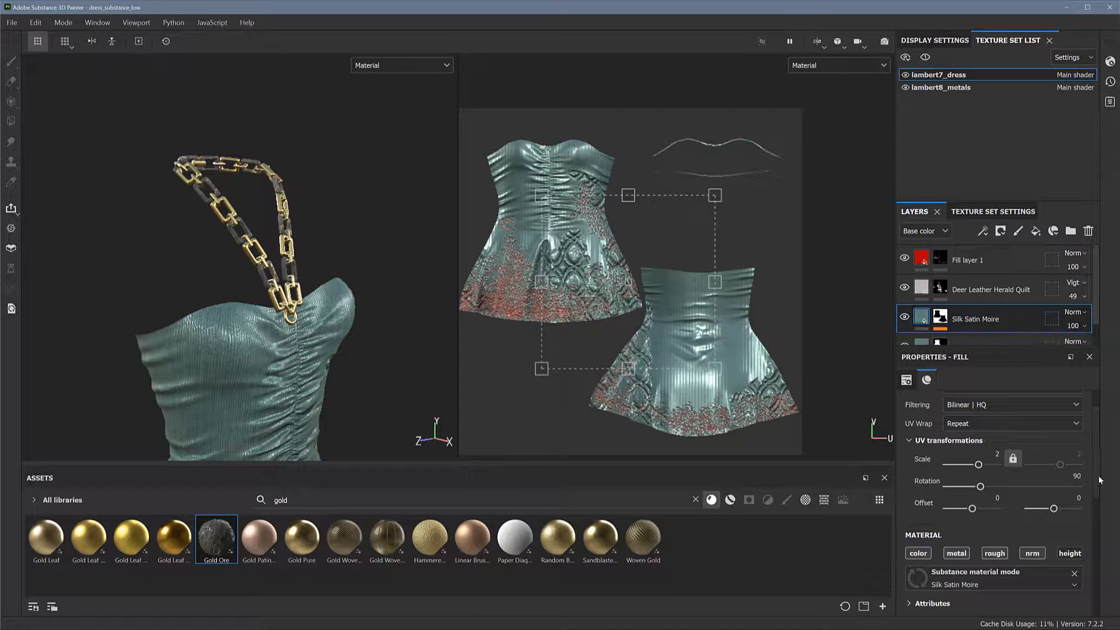
{"action": "left_click_drag", "start_coordinate": [1099, 477], "coordinate": [1092, 547]}
{"action": "left_click", "coordinate": [1052, 501]}
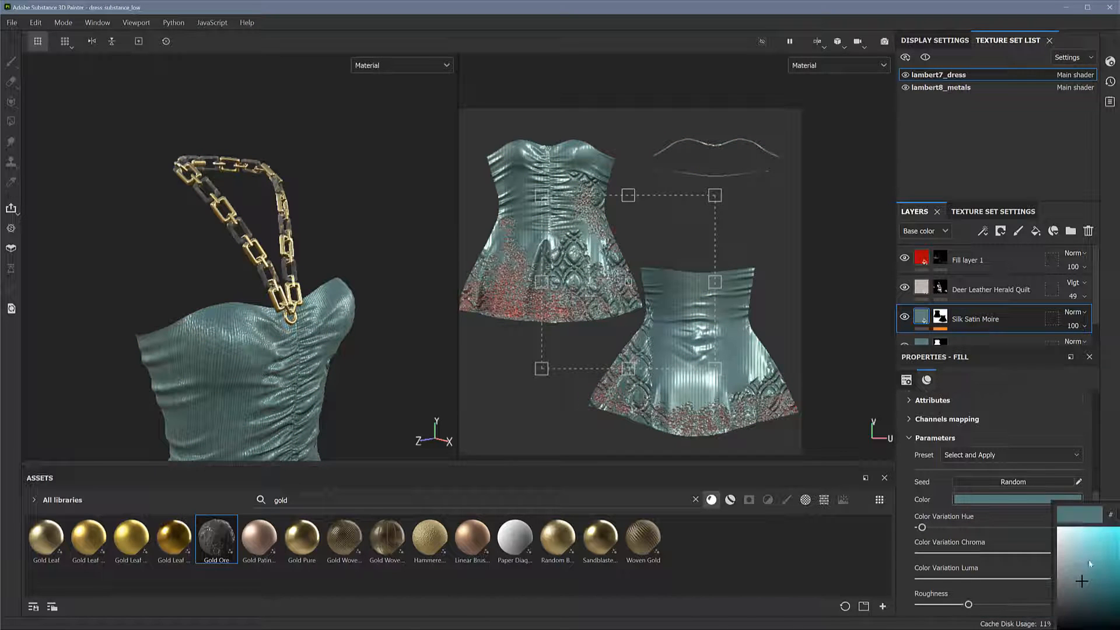
{"action": "left_click", "coordinate": [1107, 588]}
{"action": "left_click", "coordinate": [766, 215]}
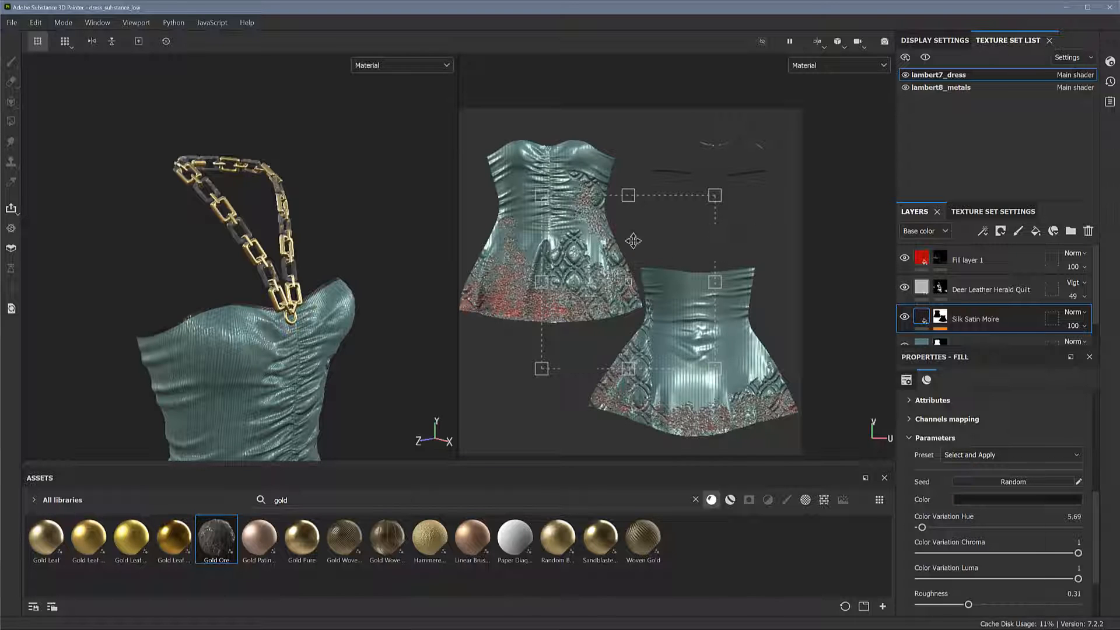
{"action": "left_click", "coordinate": [406, 238]}
Examine the dark trim along the dress neckline from the side, front and close up
{"action": "mouse_move", "coordinate": [359, 250]}
{"action": "left_mouse_down", "text": "alt"}
{"action": "mouse_move", "coordinate": [458, 248]}
{"action": "mouse_move", "coordinate": [368, 271]}
{"action": "mouse_move", "coordinate": [287, 261]}
{"action": "mouse_move", "coordinate": [331, 291]}
{"action": "mouse_move", "coordinate": [322, 266]}
{"action": "left_mouse_up", "text": "alt"}
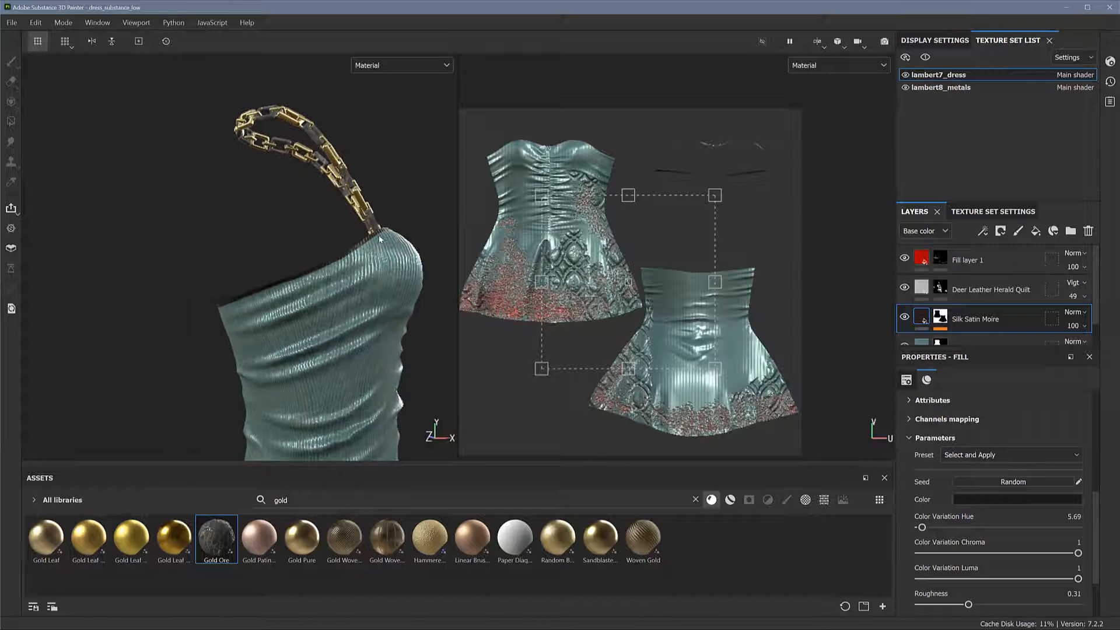
{"action": "left_click_drag", "start_coordinate": [242, 311], "coordinate": [367, 301], "text": "alt"}
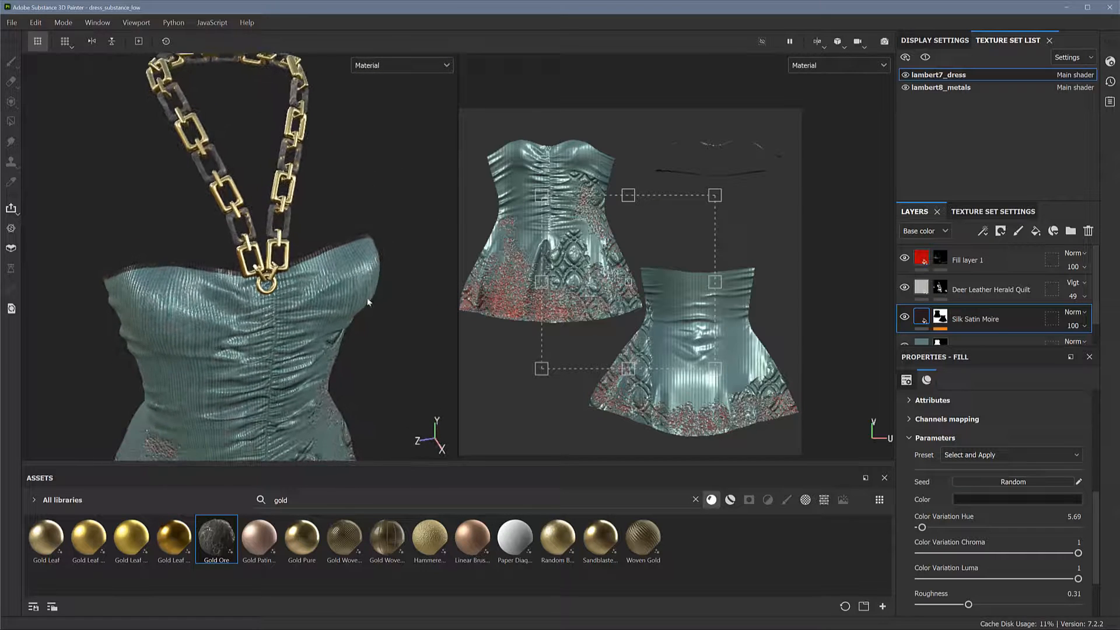
{"action": "middle_click_drag", "start_coordinate": [313, 281], "coordinate": [318, 328], "text": "alt"}
{"action": "right_click_drag", "start_coordinate": [345, 288], "coordinate": [449, 296], "text": "alt"}
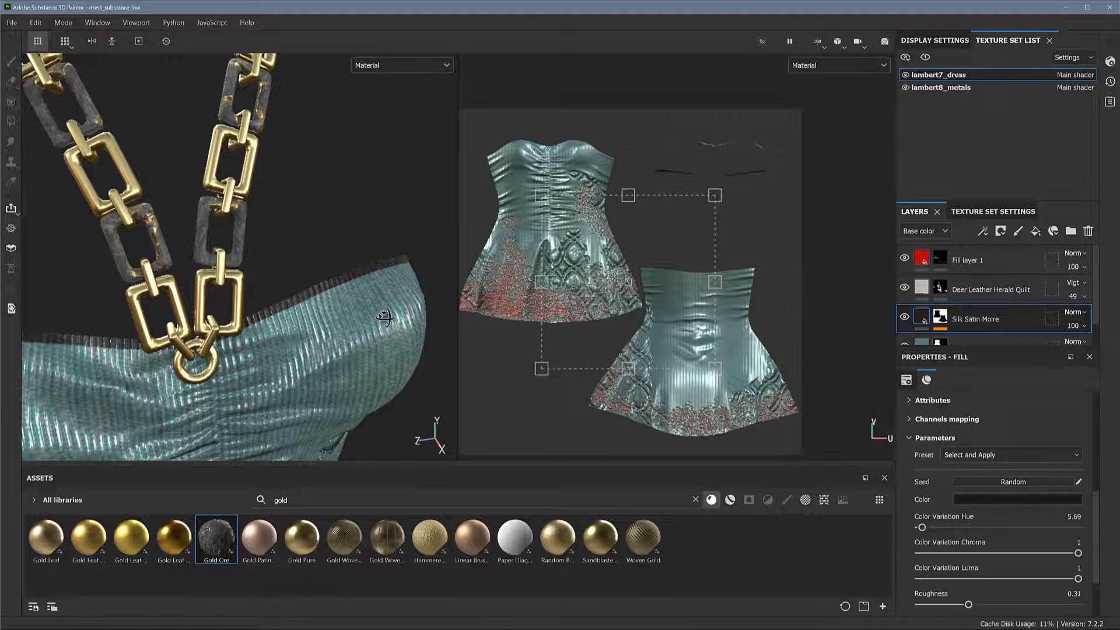
{"action": "left_click_drag", "start_coordinate": [379, 331], "coordinate": [357, 331], "text": "alt"}
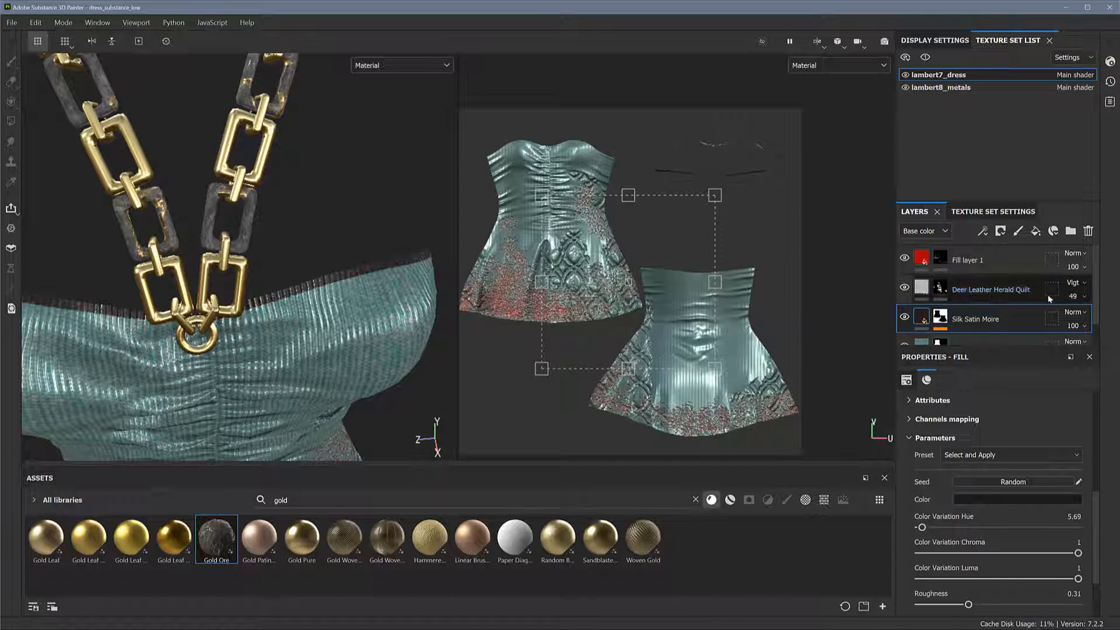
Set the UV scale of the upper Silk Satin Moire trim layer to 7, trying 6 and 8 first
{"action": "scroll", "coordinate": [1097, 322], "scroll_direction": "down", "scroll_amount": 2}
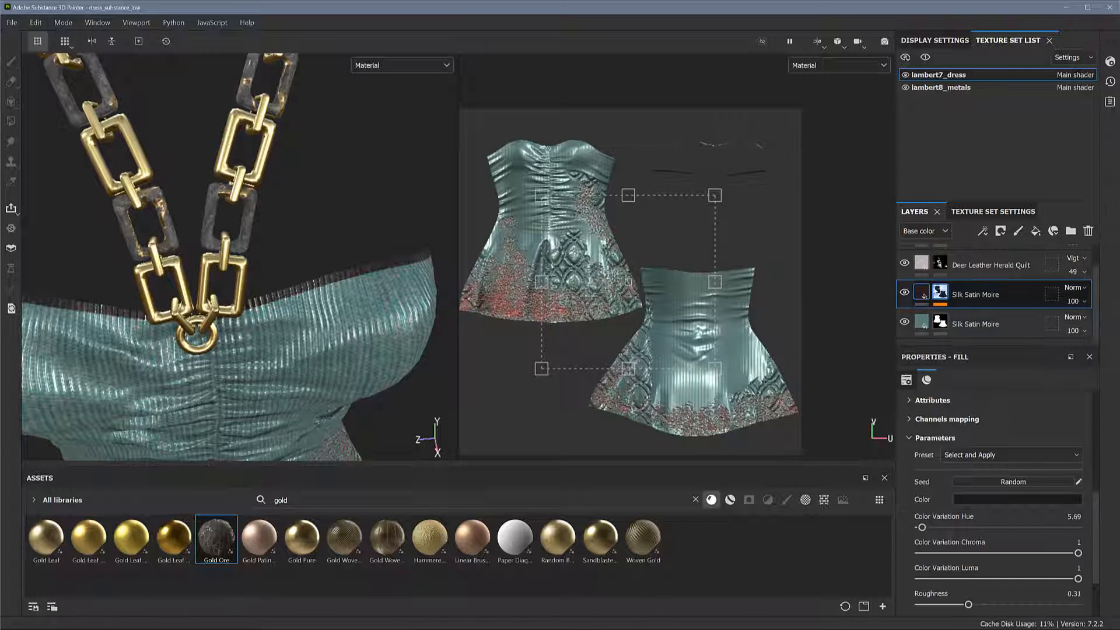
{"action": "scroll", "coordinate": [1115, 517], "scroll_direction": "up", "scroll_amount": 10}
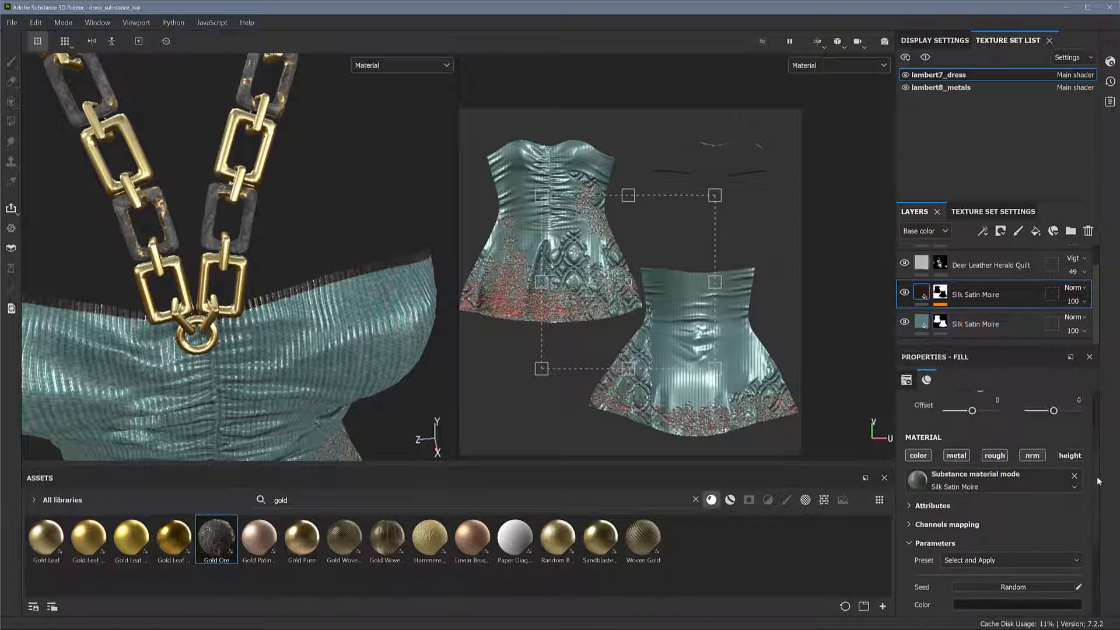
{"action": "double_click", "coordinate": [997, 476]}
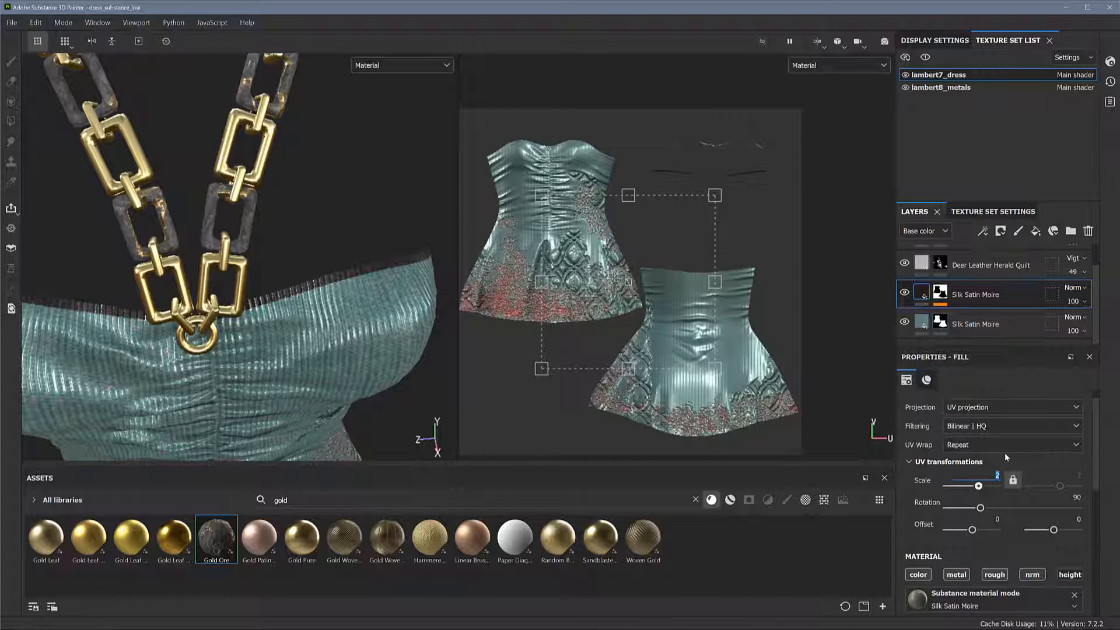
{"action": "type", "text": "6"}
{"action": "key", "text": "Return"}
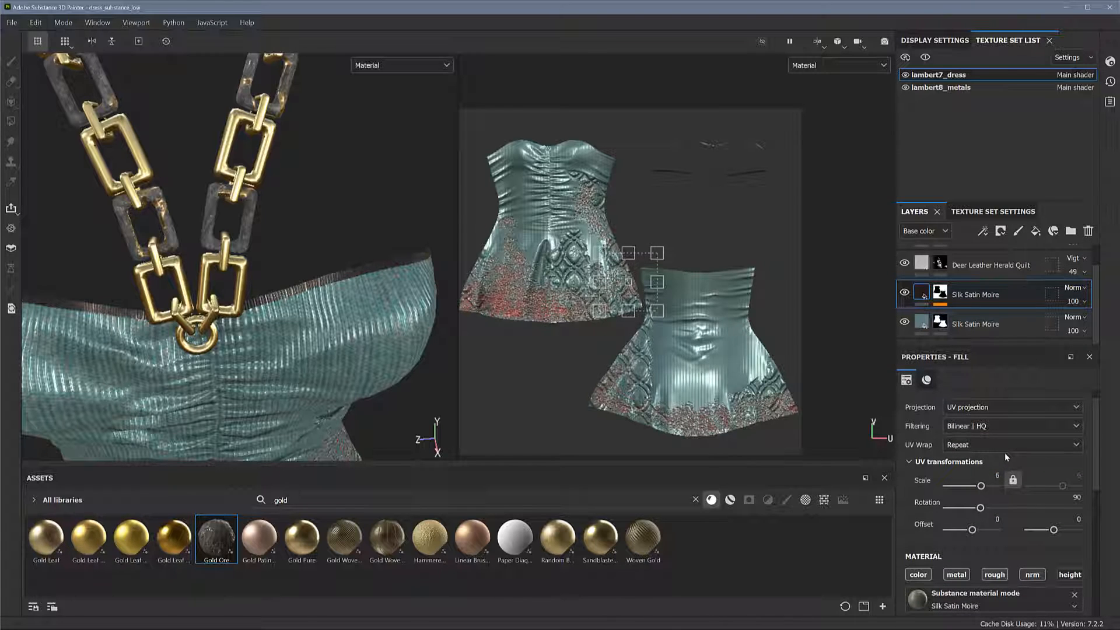
{"action": "double_click", "coordinate": [994, 477]}
{"action": "type", "text": "8"}
{"action": "key", "text": "Return"}
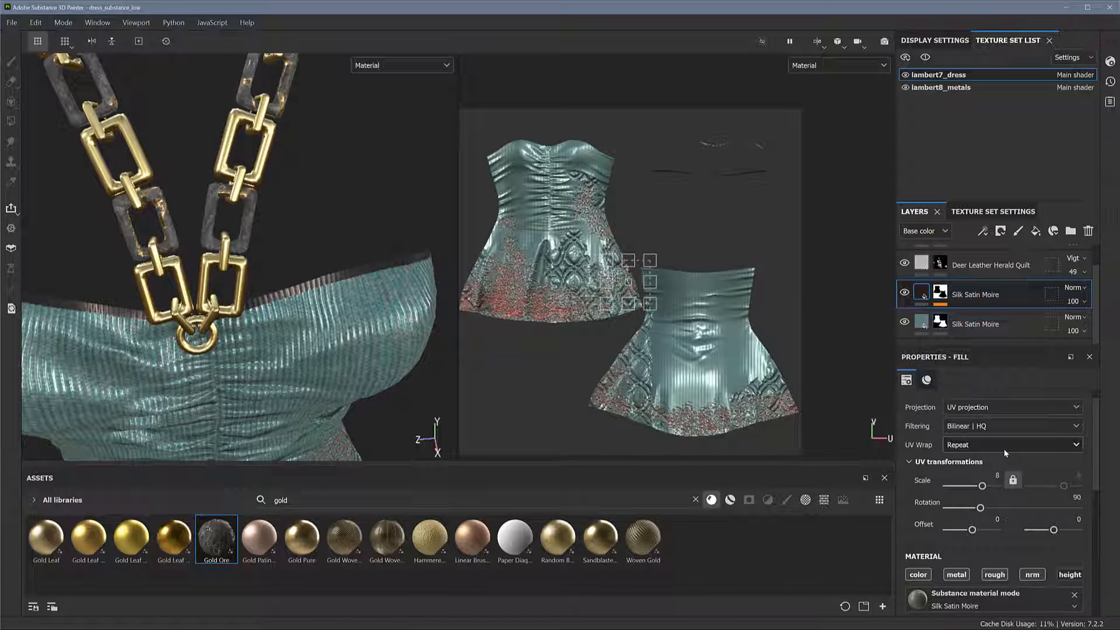
{"action": "double_click", "coordinate": [997, 477]}
{"action": "type", "text": "7"}
{"action": "key", "text": "Return"}
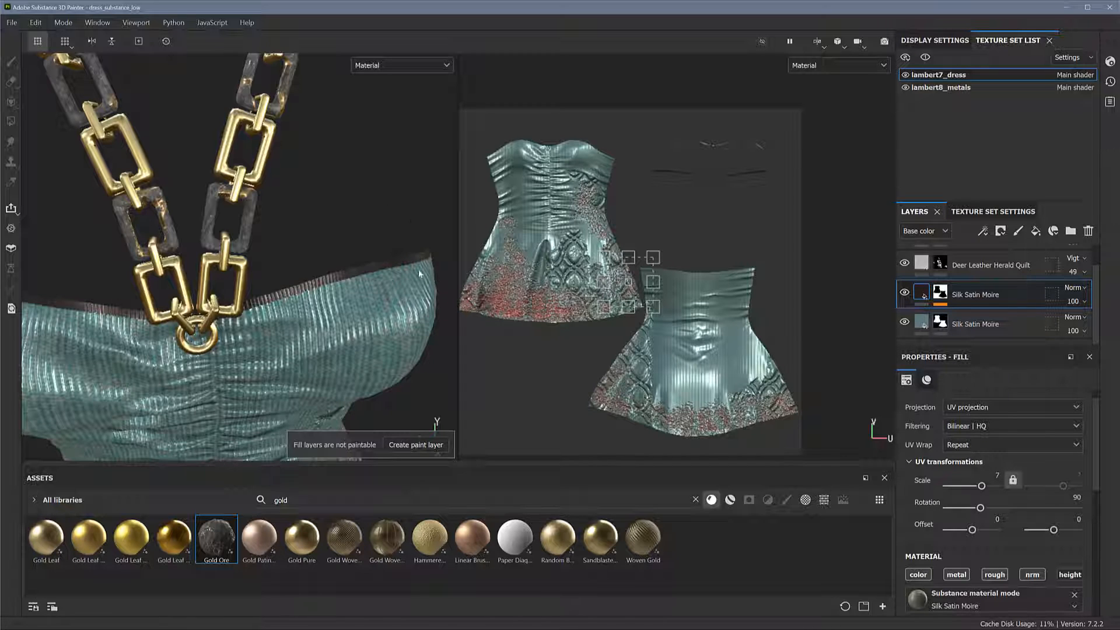
Examine the neckline trim up close and the whole dress from the front, along with its UV layout
{"action": "mouse_move", "coordinate": [418, 268]}
{"action": "left_mouse_down", "text": "alt"}
{"action": "mouse_move", "coordinate": [373, 270]}
{"action": "mouse_move", "coordinate": [330, 323]}
{"action": "mouse_move", "coordinate": [282, 328]}
{"action": "left_mouse_up", "text": "alt"}
{"action": "middle_click_drag", "start_coordinate": [282, 328], "coordinate": [337, 214], "text": "alt"}
{"action": "right_click_drag", "start_coordinate": [337, 214], "coordinate": [416, 303], "text": "alt"}
{"action": "left_click_drag", "start_coordinate": [282, 302], "coordinate": [252, 231], "text": "alt"}
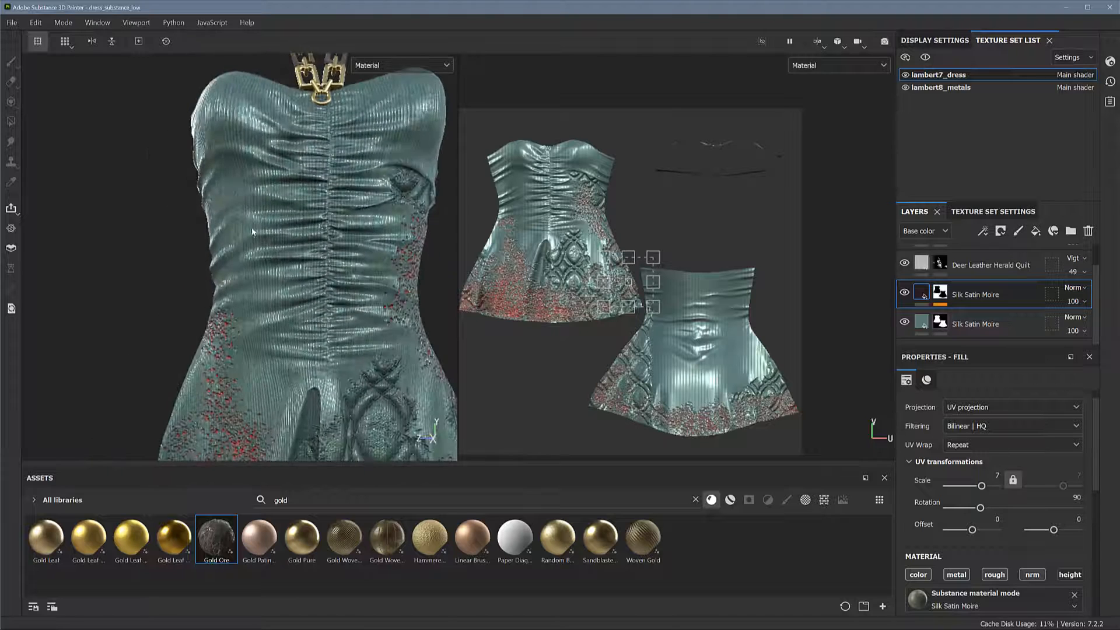
{"action": "right_click_drag", "start_coordinate": [252, 232], "coordinate": [76, 178], "text": "alt"}
{"action": "middle_click_drag", "start_coordinate": [203, 225], "coordinate": [149, 216], "text": "alt"}
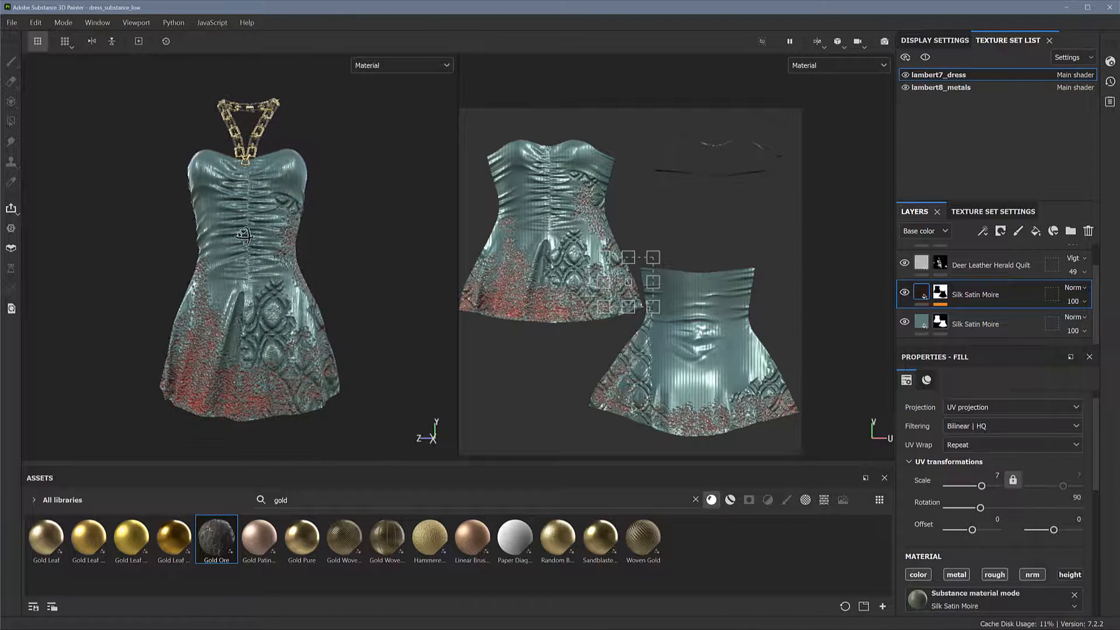
{"action": "left_click_drag", "start_coordinate": [244, 236], "coordinate": [245, 239], "text": "alt"}
{"action": "middle_click_drag", "start_coordinate": [245, 239], "coordinate": [247, 250], "text": "alt"}
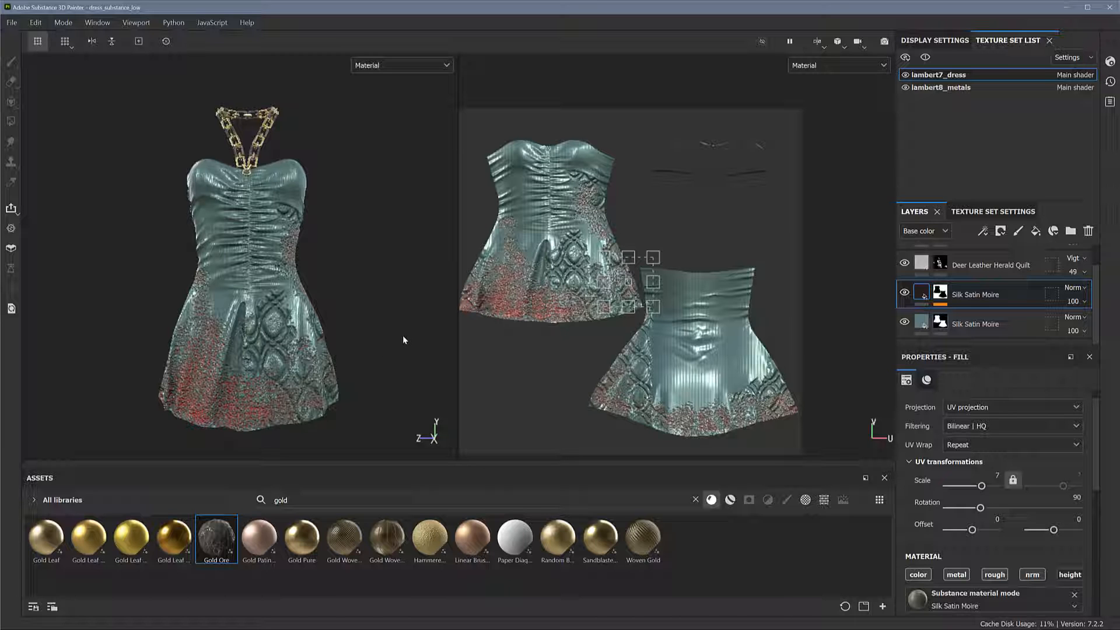
{"action": "scroll", "coordinate": [648, 311], "scroll_direction": "up", "scroll_amount": 1}
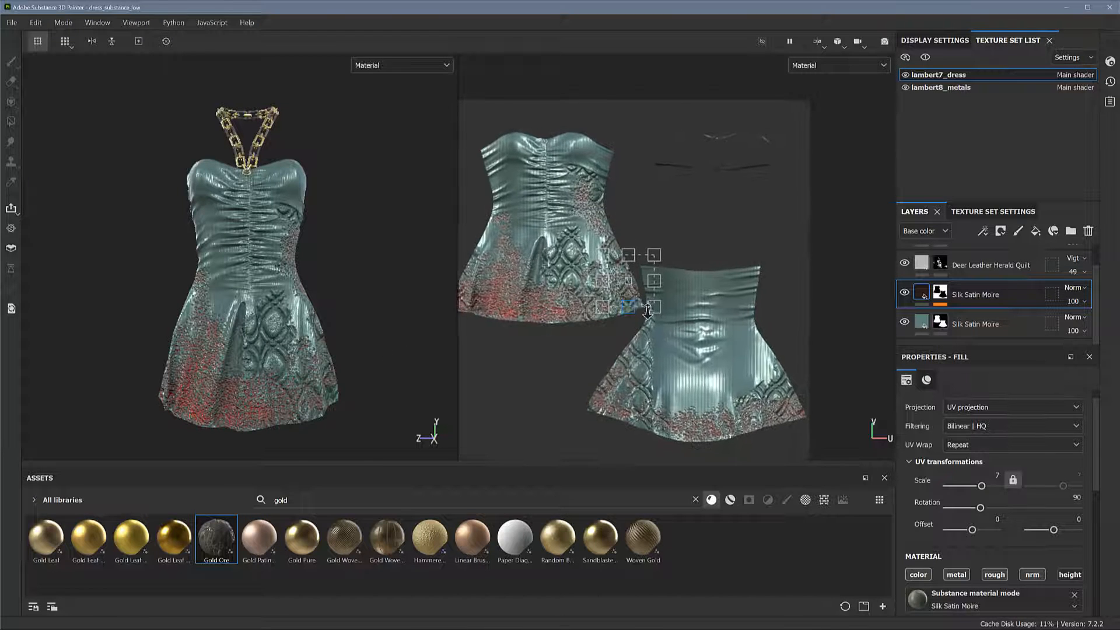
{"action": "mouse_move", "coordinate": [648, 311]}
{"action": "middle_mouse_down", "text": "alt"}
{"action": "mouse_move", "coordinate": [679, 296]}
{"action": "mouse_move", "coordinate": [647, 298]}
{"action": "middle_mouse_up", "text": "alt"}
{"action": "scroll", "coordinate": [652, 291], "scroll_direction": "down", "scroll_amount": 1}
{"action": "scroll", "coordinate": [651, 291], "scroll_direction": "up", "scroll_amount": 1}
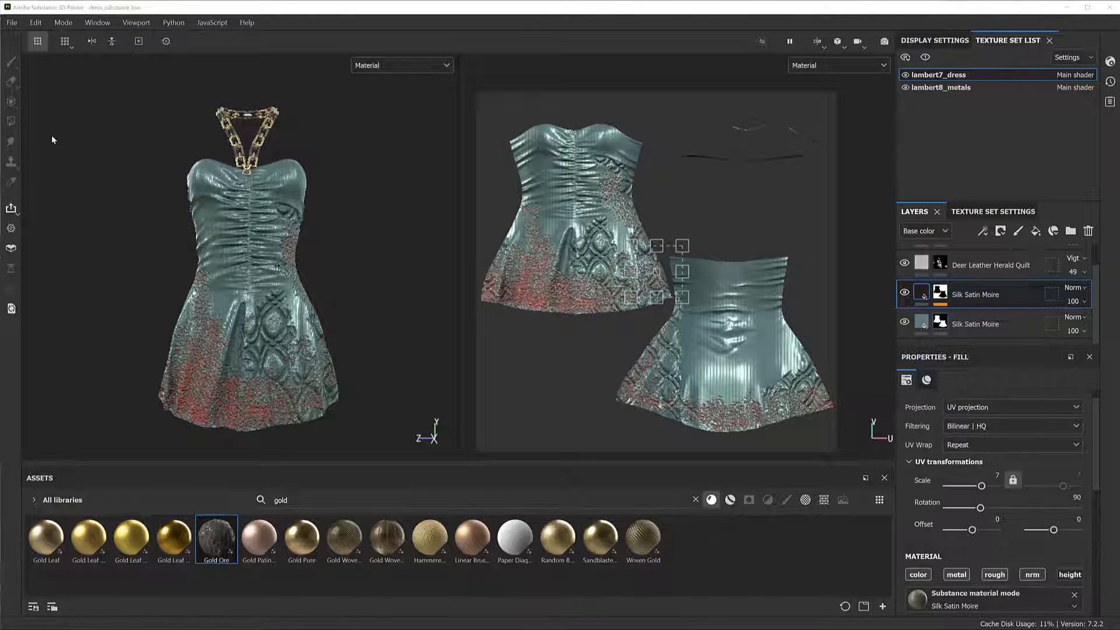
Start a texture export for both texture sets and set the output directory to D:/Secondlife/Maya/dress Priscilla/images
{"action": "left_click", "coordinate": [13, 23]}
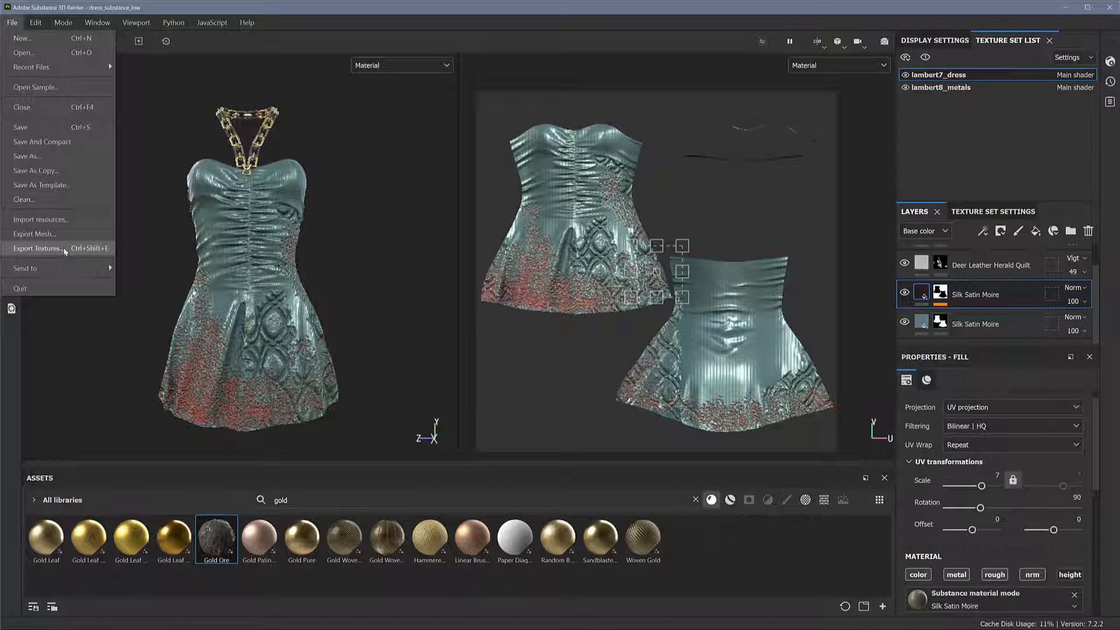
{"action": "left_click", "coordinate": [66, 249]}
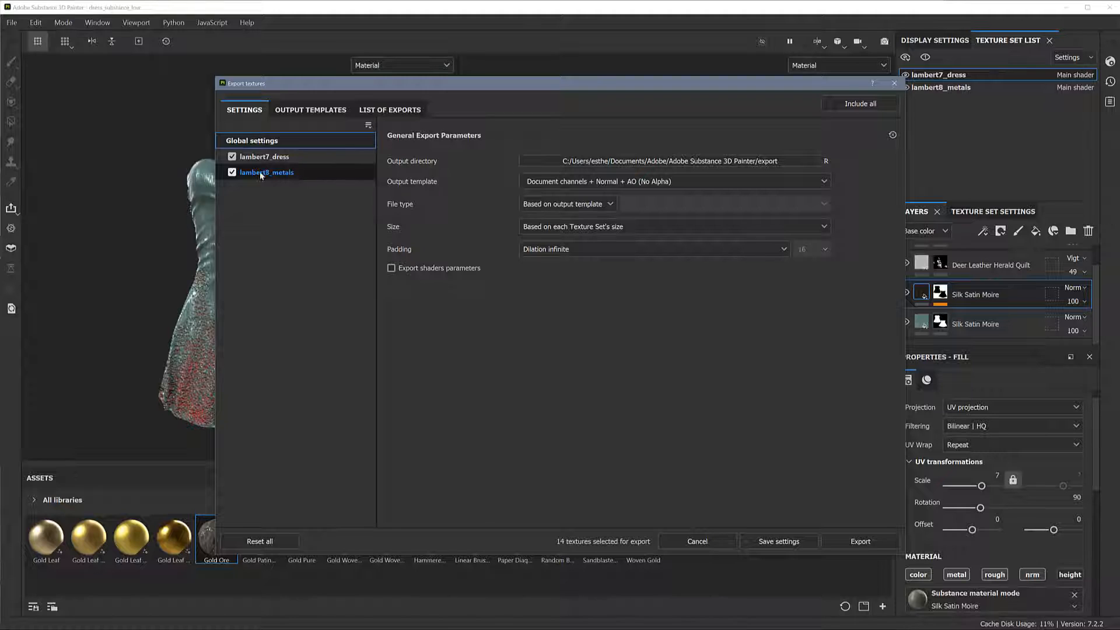
{"action": "left_click", "coordinate": [231, 157]}
{"action": "left_click", "coordinate": [232, 156]}
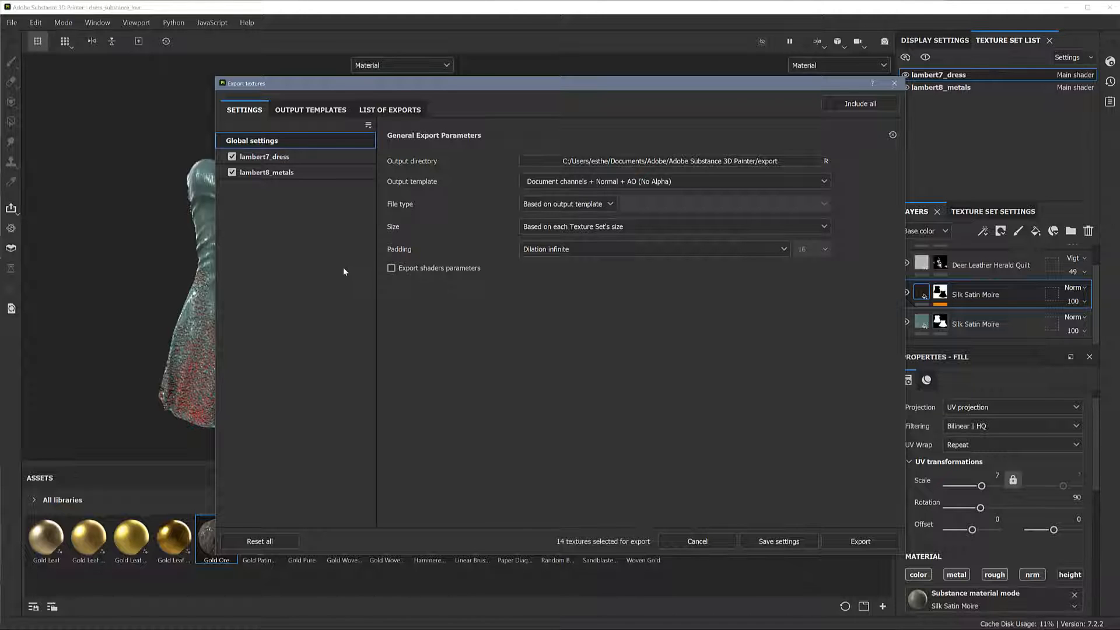
{"action": "left_click", "coordinate": [626, 161]}
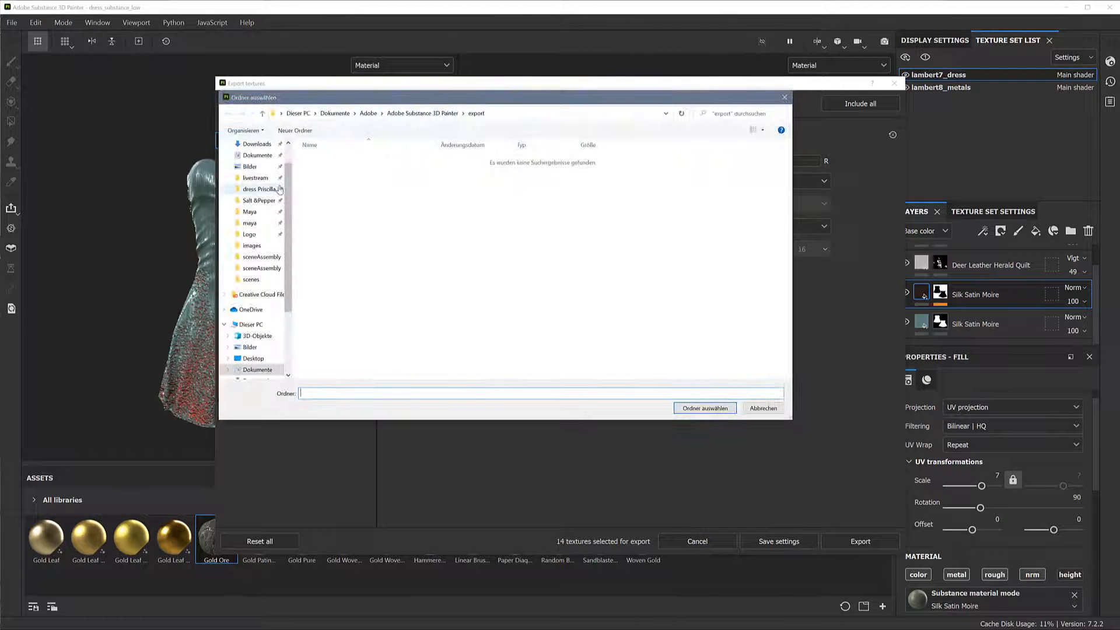
{"action": "left_click", "coordinate": [259, 189]}
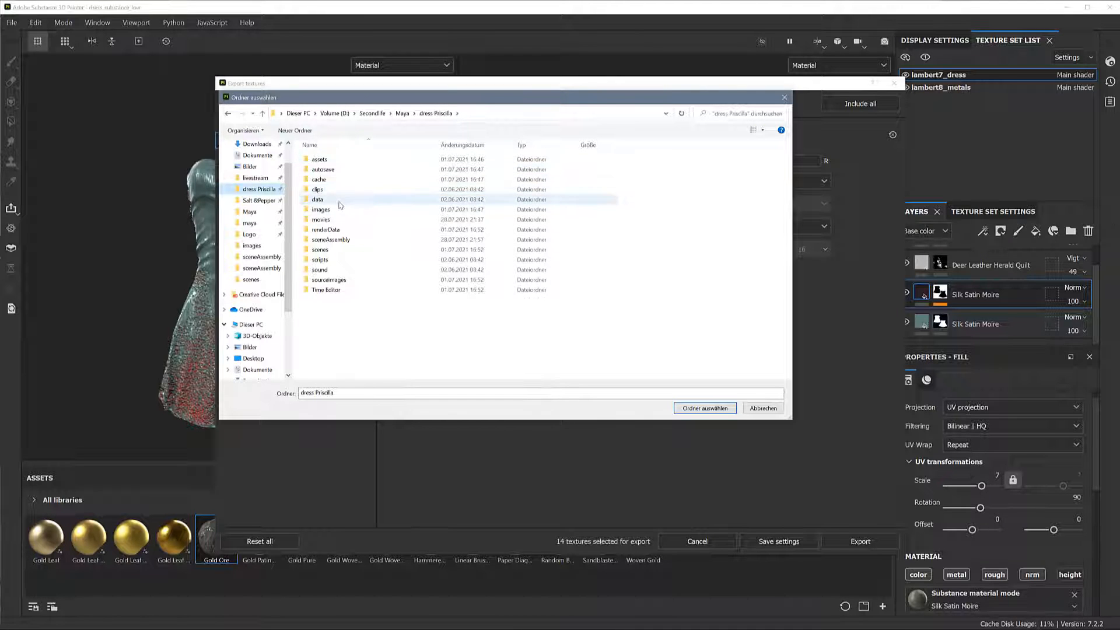
{"action": "left_click", "coordinate": [380, 209]}
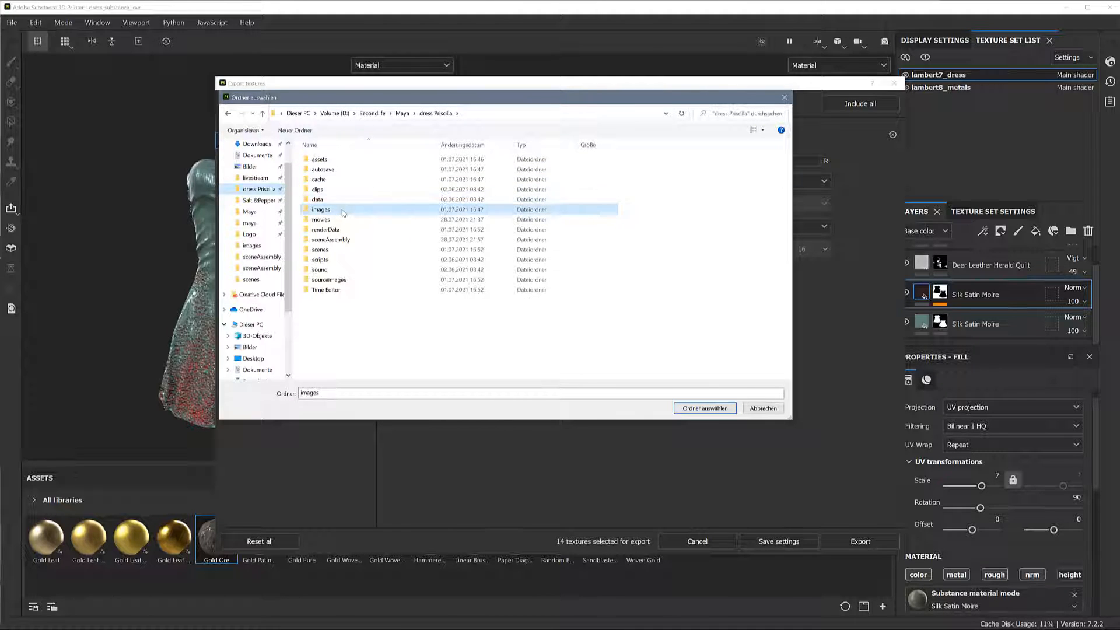
{"action": "double_click", "coordinate": [401, 210]}
{"action": "left_click", "coordinate": [705, 407]}
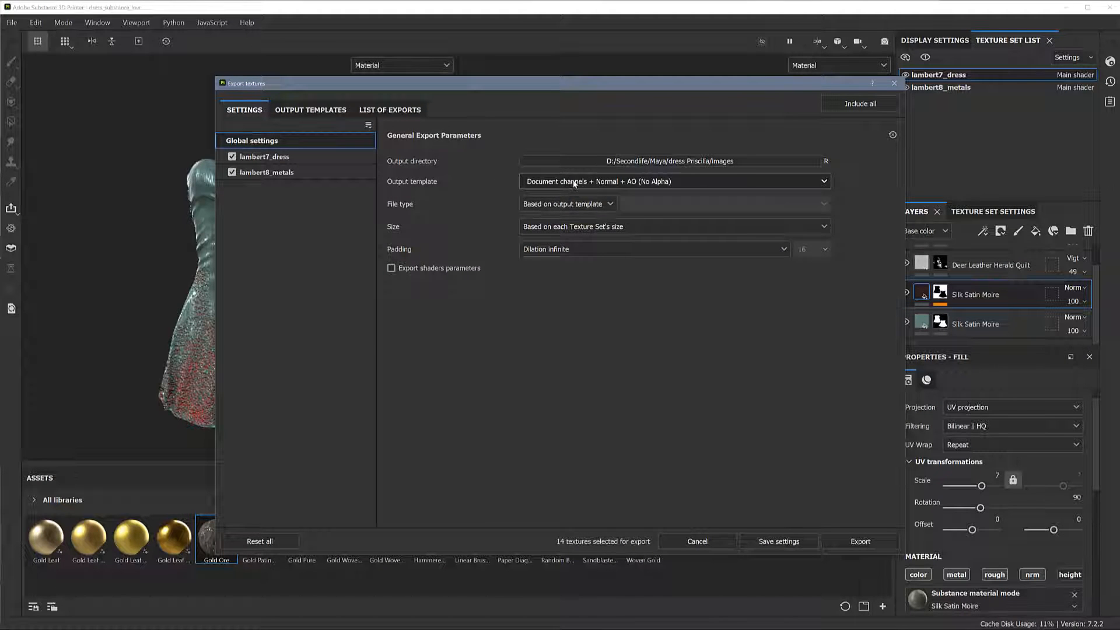
Set the output template of the global export settings to 2D View
{"action": "left_click", "coordinate": [574, 184]}
{"action": "left_click", "coordinate": [576, 183]}
{"action": "left_click", "coordinate": [580, 182]}
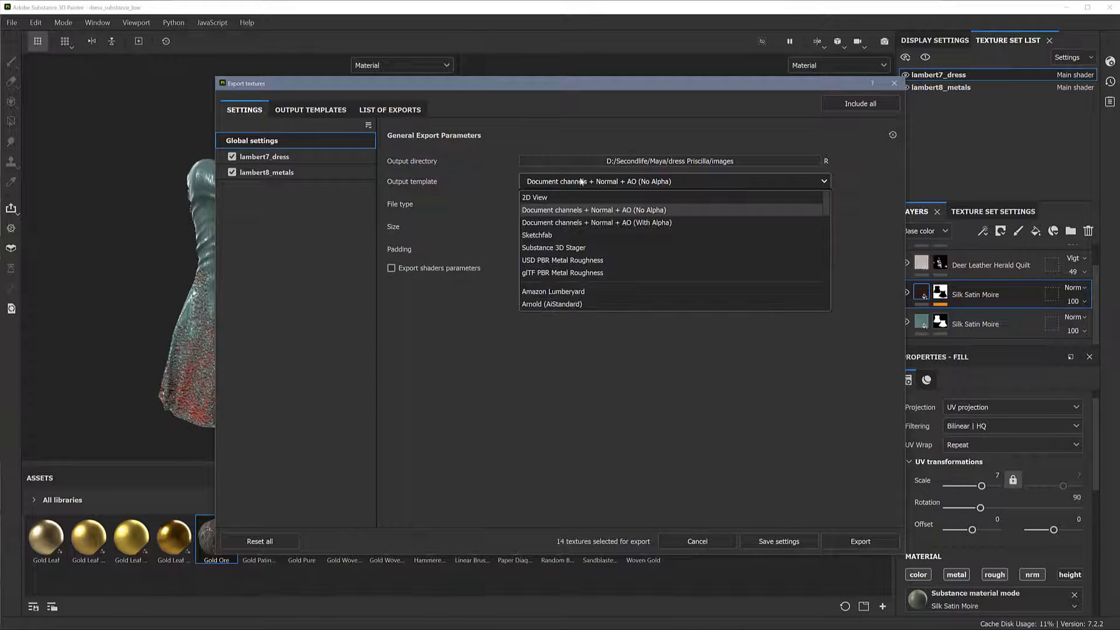
{"action": "left_click", "coordinate": [573, 197]}
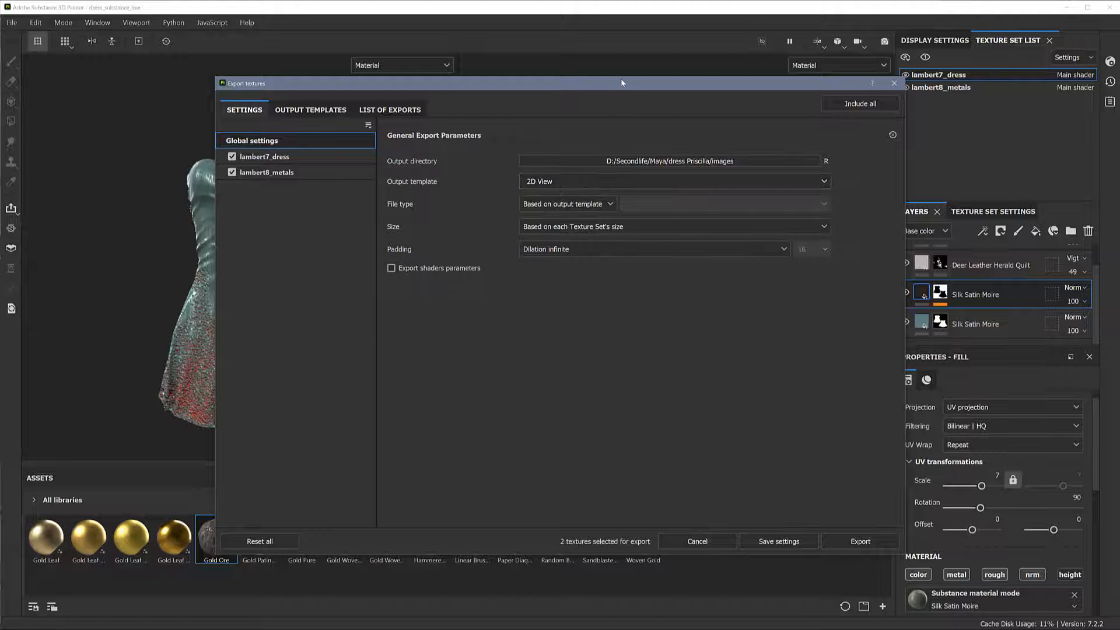
{"action": "left_click_drag", "start_coordinate": [621, 79], "coordinate": [607, 141]}
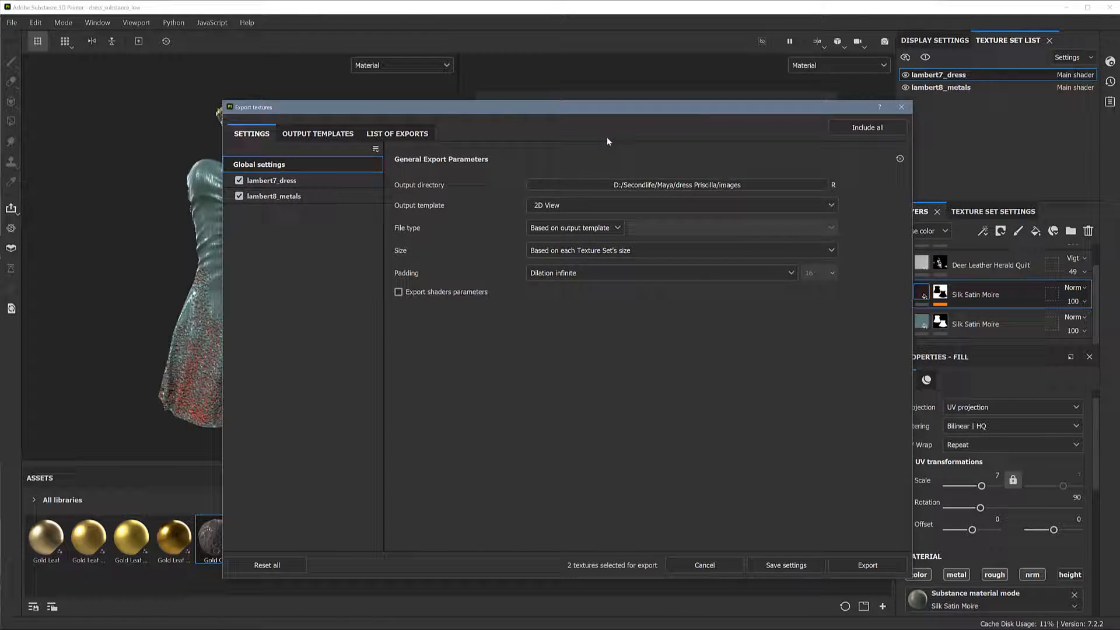
{"action": "left_click", "coordinate": [589, 207]}
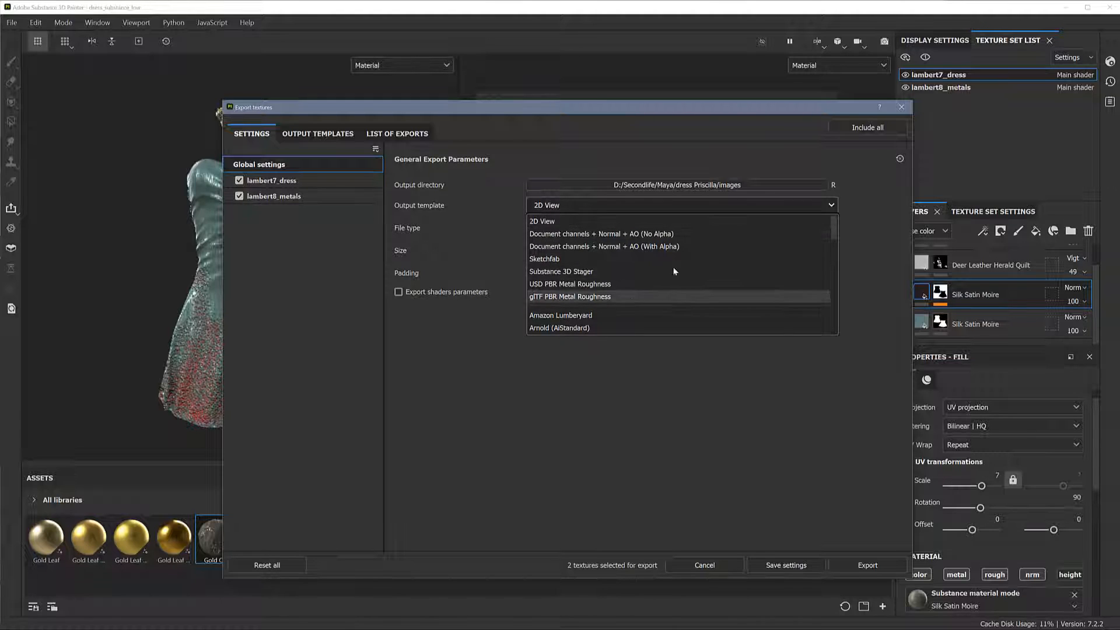
{"action": "left_click", "coordinate": [590, 207]}
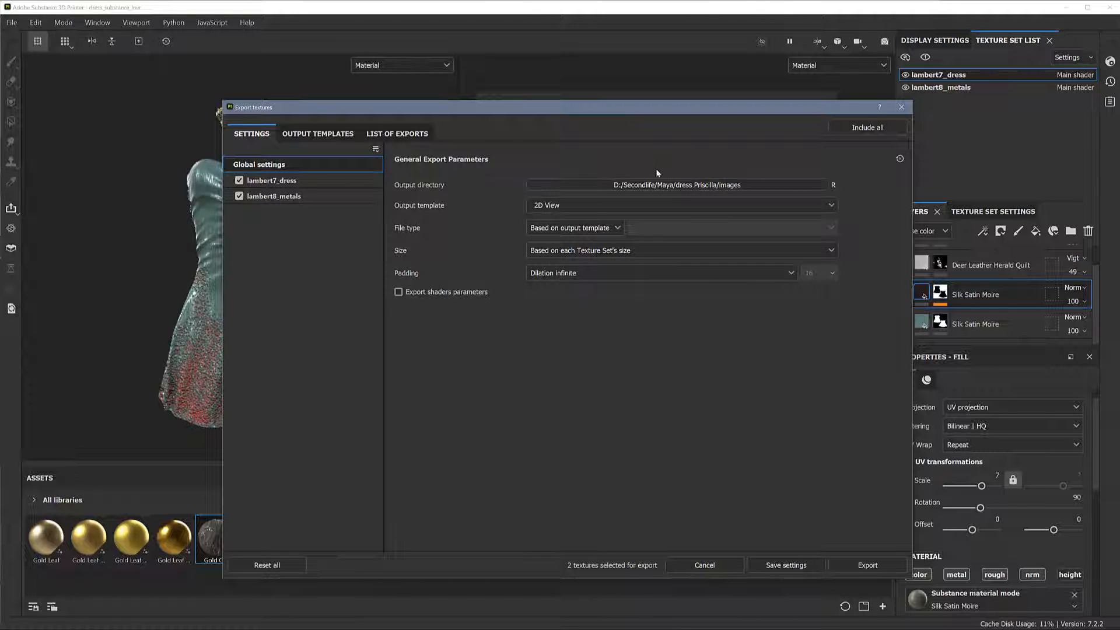
Set the export file type to png and the maximum texture size to 1024
{"action": "left_click", "coordinate": [586, 227]}
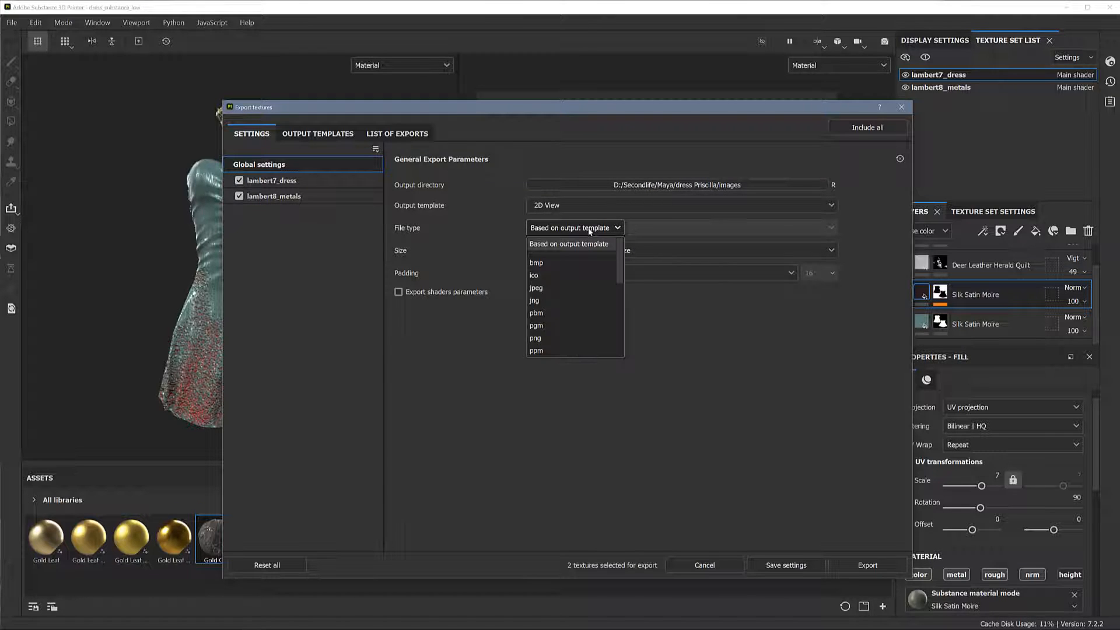
{"action": "left_click", "coordinate": [551, 338]}
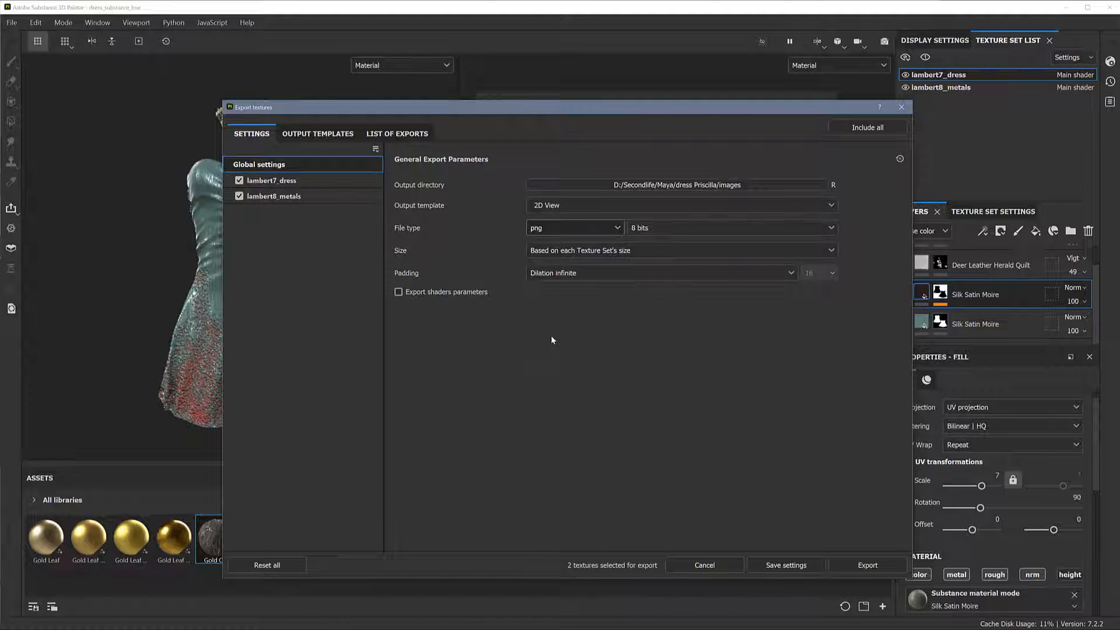
{"action": "left_click", "coordinate": [586, 250]}
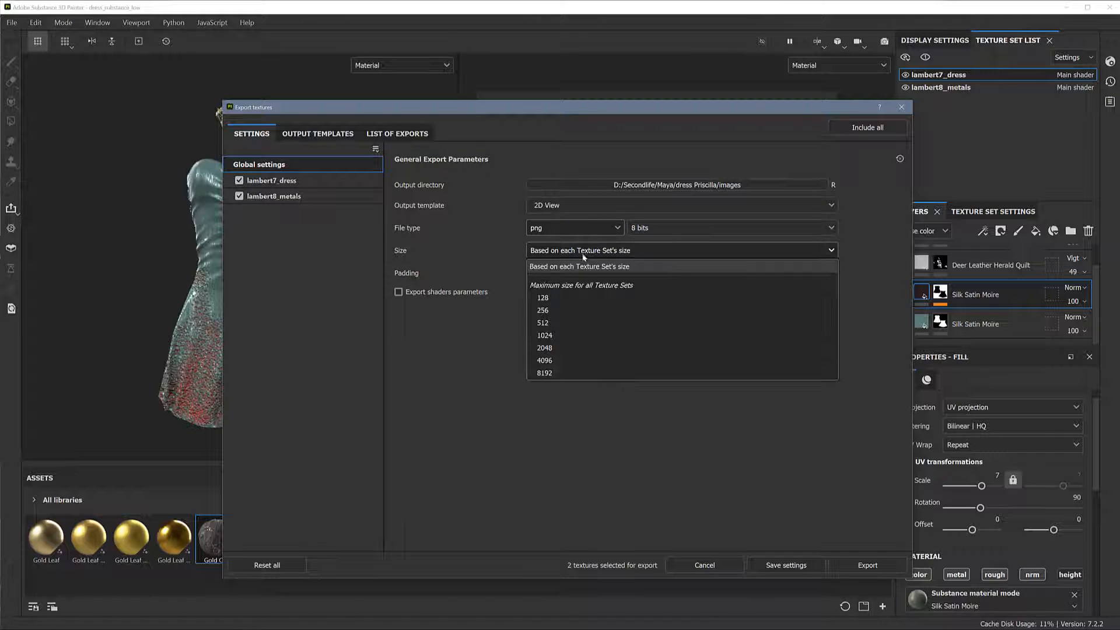
{"action": "left_click", "coordinate": [557, 335]}
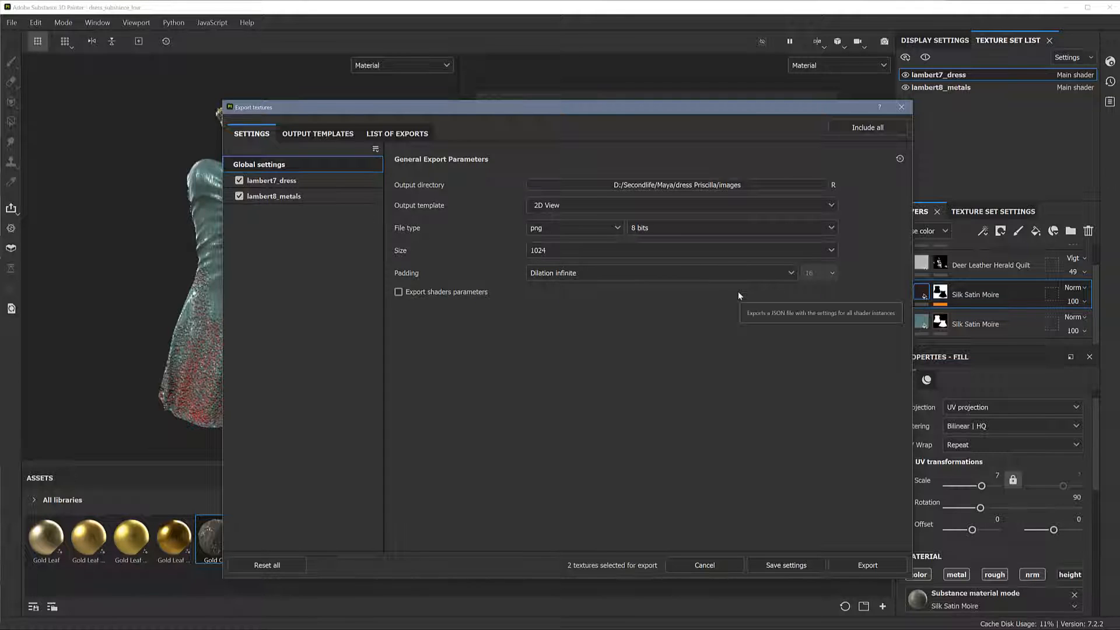
{"action": "left_click", "coordinate": [1089, 108]}
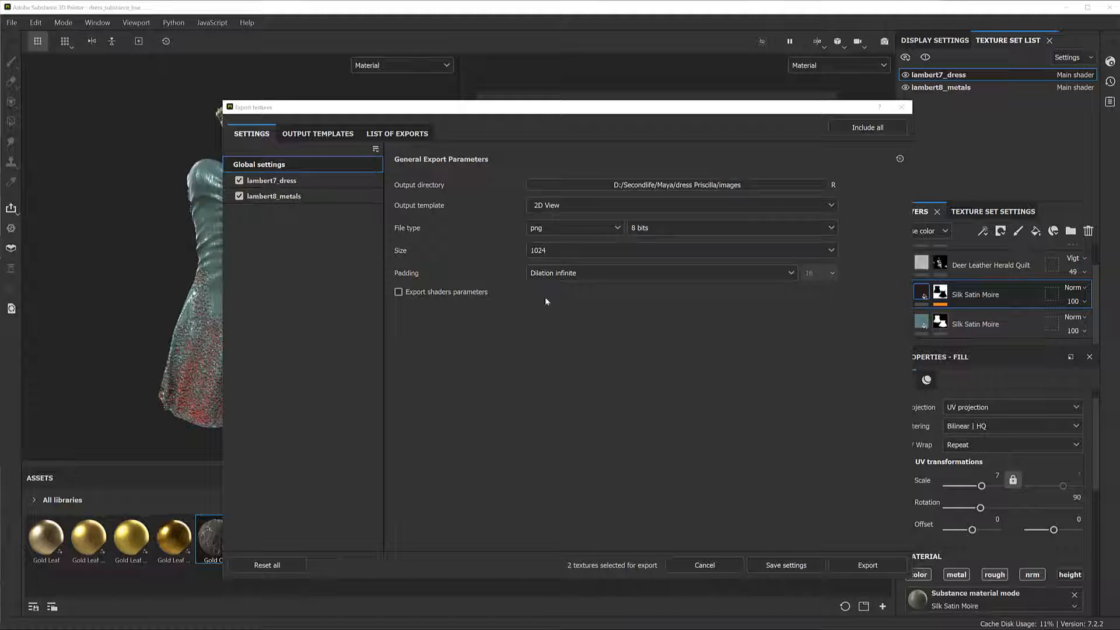
Review the output maps defined in the Arnold (AiStandard), Corona and SL export presets
{"action": "left_click", "coordinate": [318, 135]}
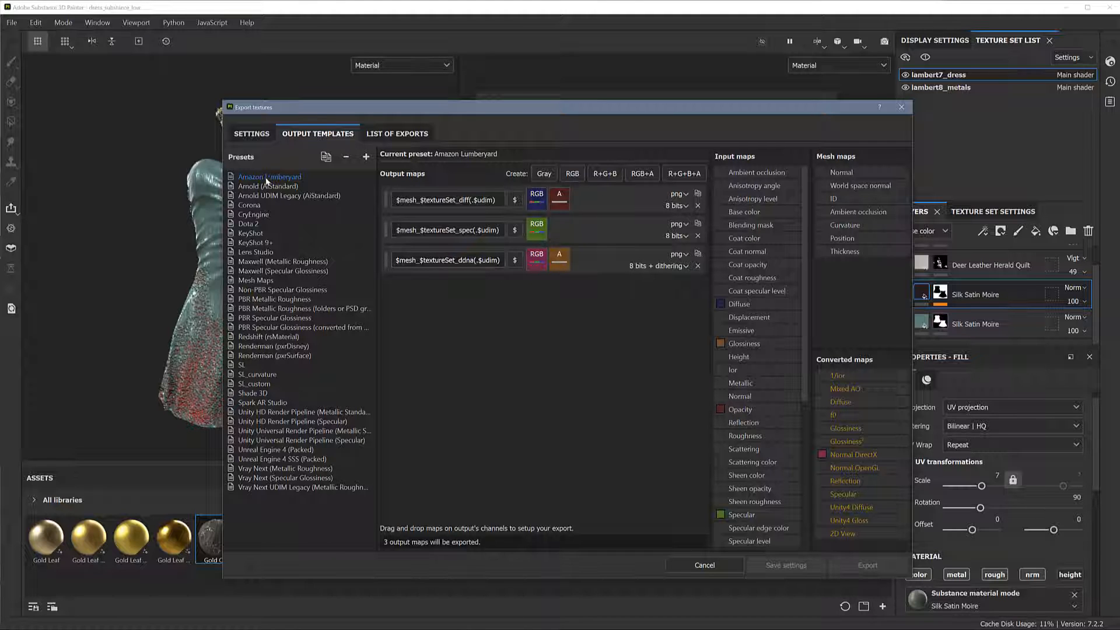
{"action": "left_click", "coordinate": [288, 196]}
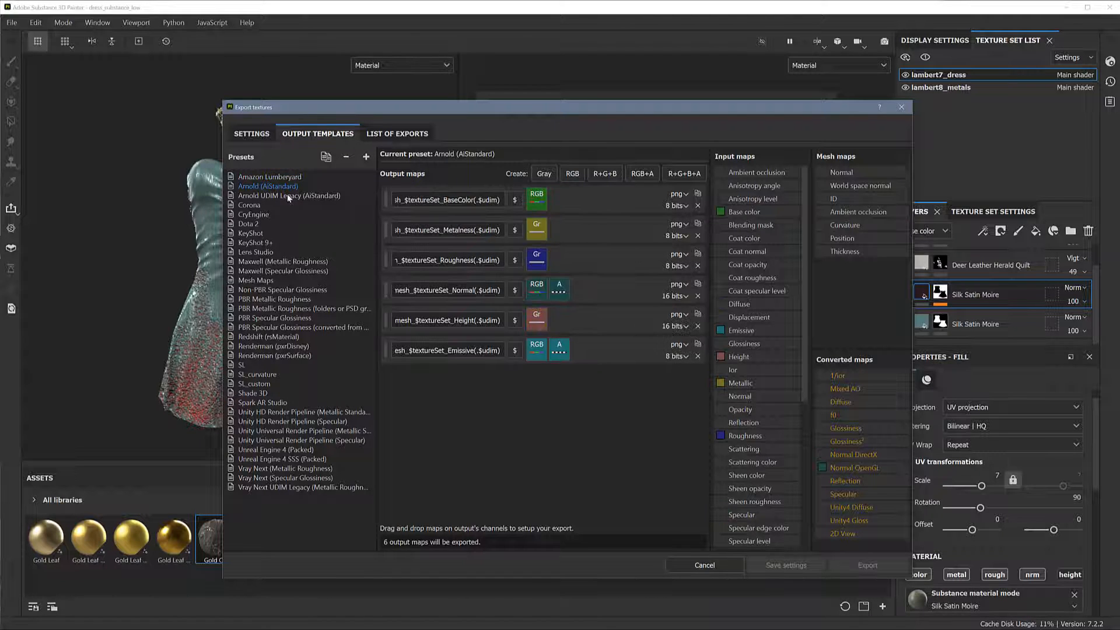
{"action": "left_click", "coordinate": [276, 205]}
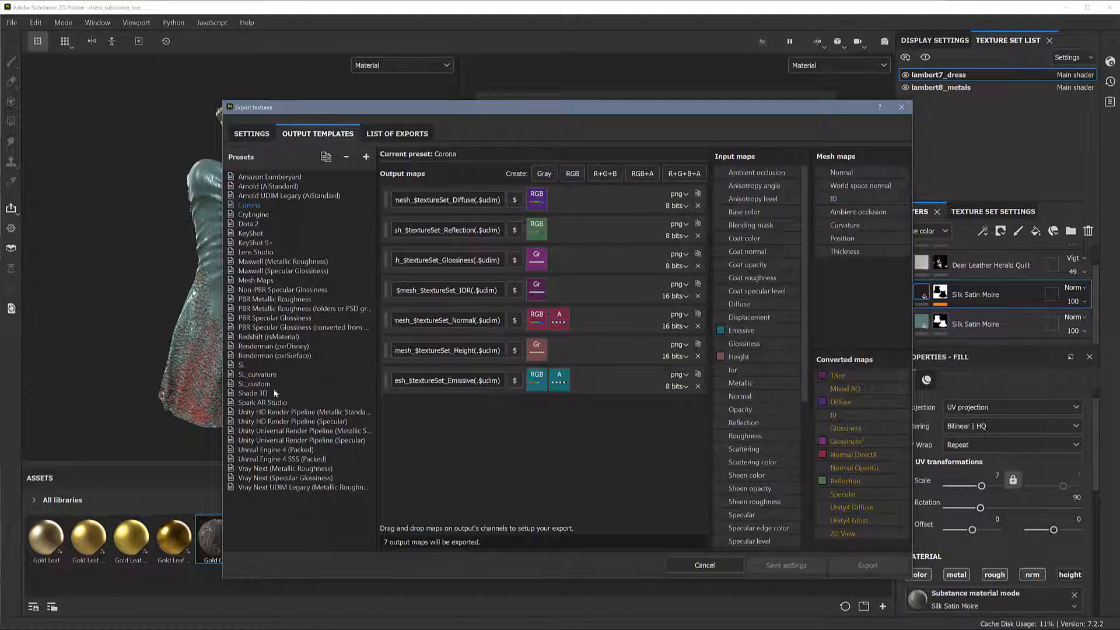
{"action": "left_click", "coordinate": [248, 367]}
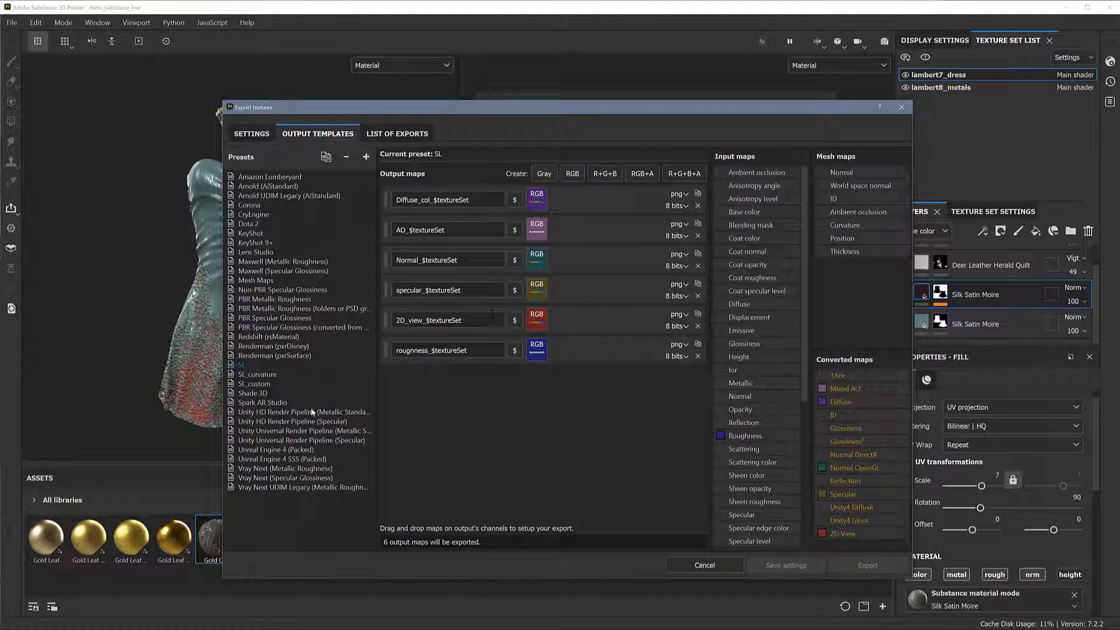
Create an empty output template preset and rename it sl_new
{"action": "left_click", "coordinate": [367, 157]}
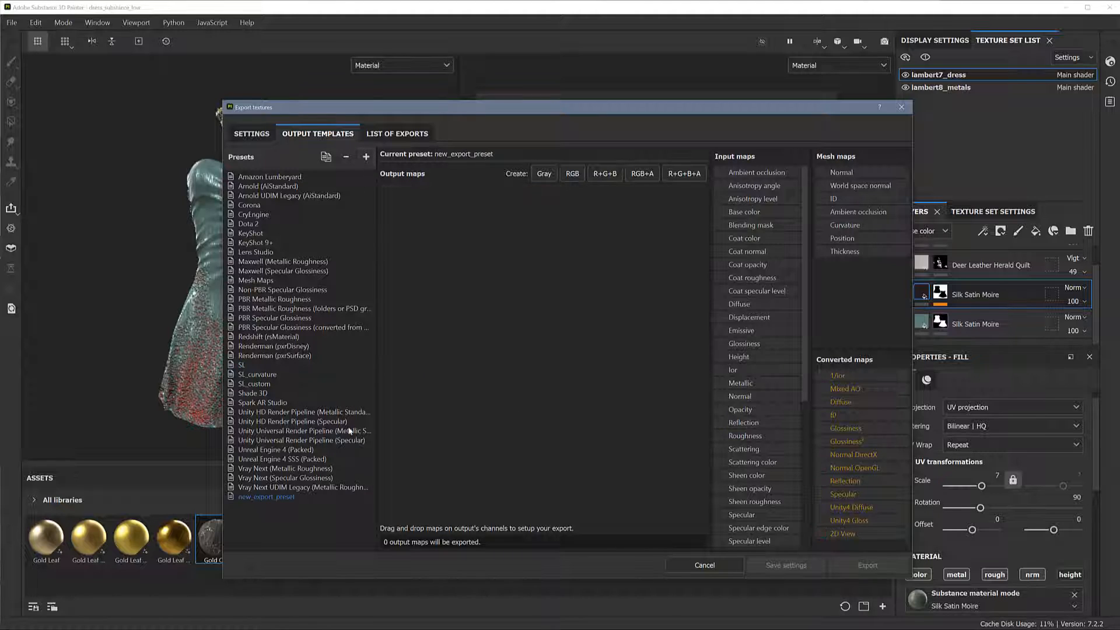
{"action": "right_click", "coordinate": [288, 496]}
{"action": "left_click", "coordinate": [307, 503]}
{"action": "type", "text": "sl"}
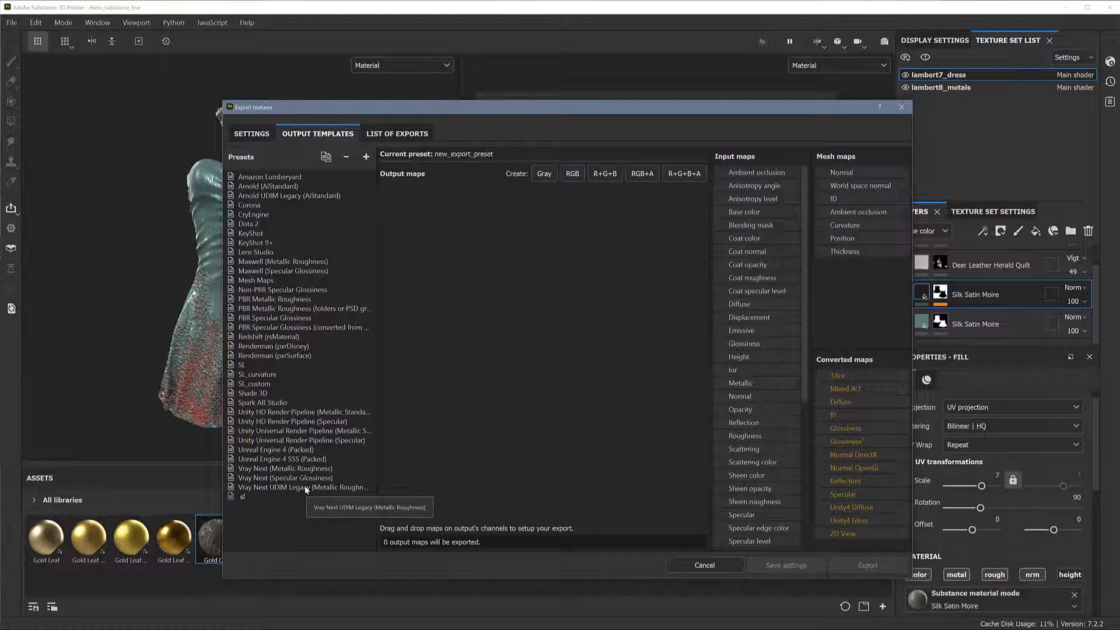
{"action": "type", "text": "_new"}
{"action": "key", "text": "Return"}
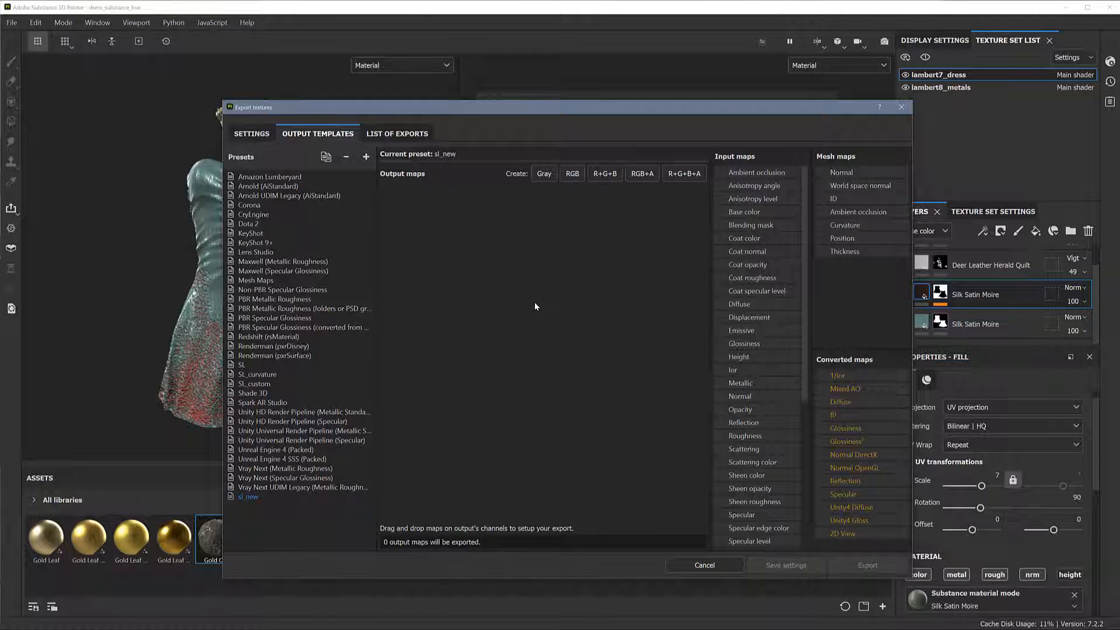
Add an RGB output map named $mesh_$textureSet_2D_view to sl_new and assign the RGB channels of the 2D View converted map
{"action": "left_click", "coordinate": [574, 177]}
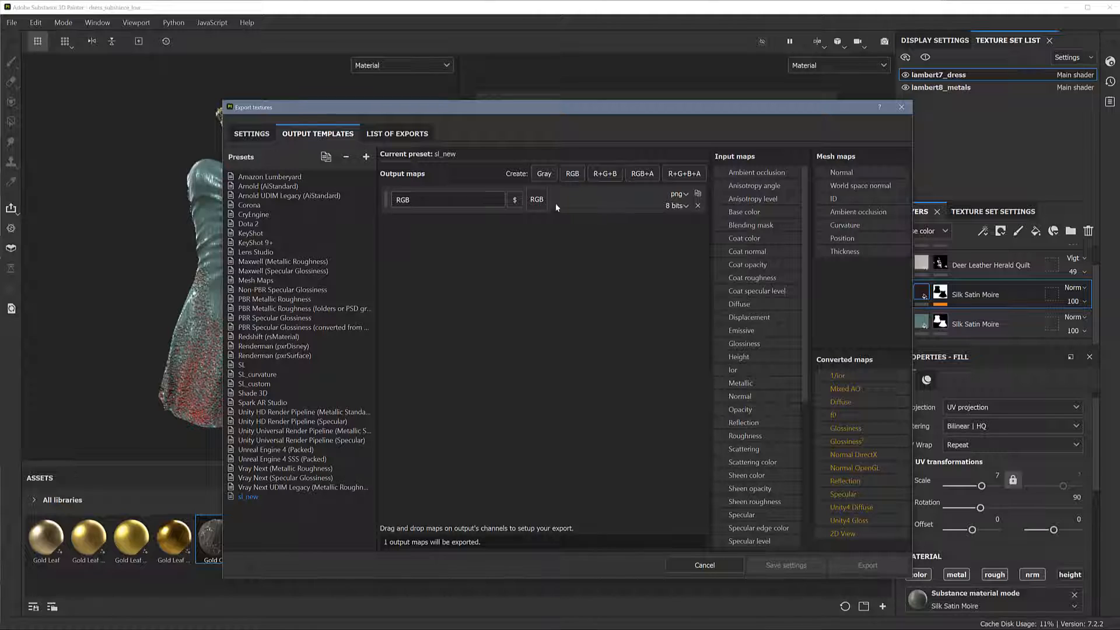
{"action": "left_click_drag", "start_coordinate": [415, 199], "coordinate": [392, 200]}
{"action": "key", "text": "BackSpace"}
{"action": "left_click", "coordinate": [516, 203]}
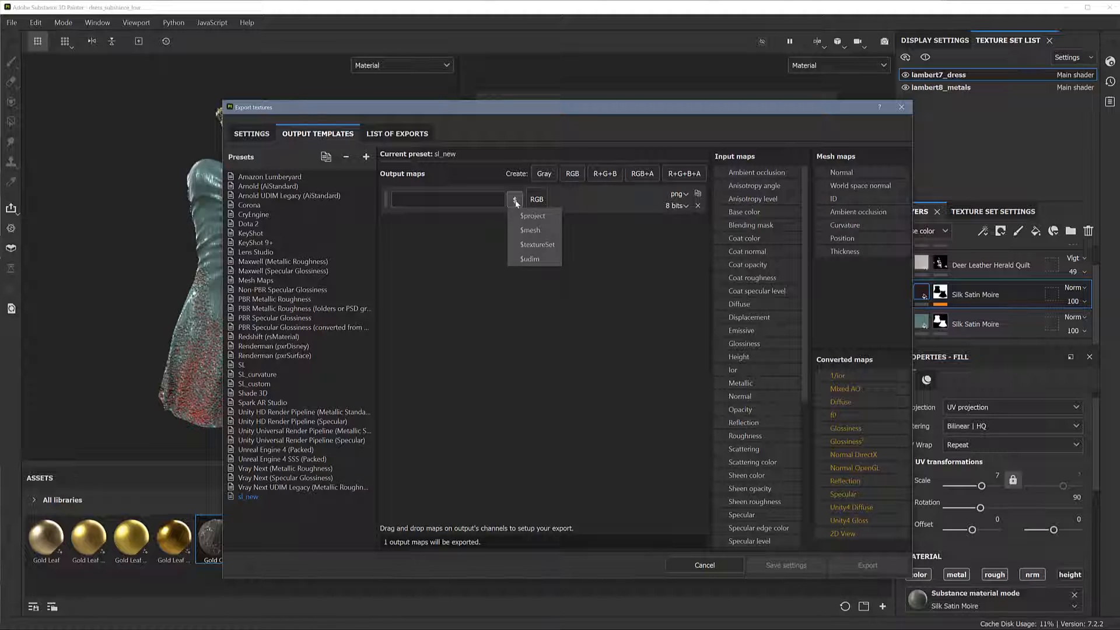
{"action": "left_click", "coordinate": [530, 230]}
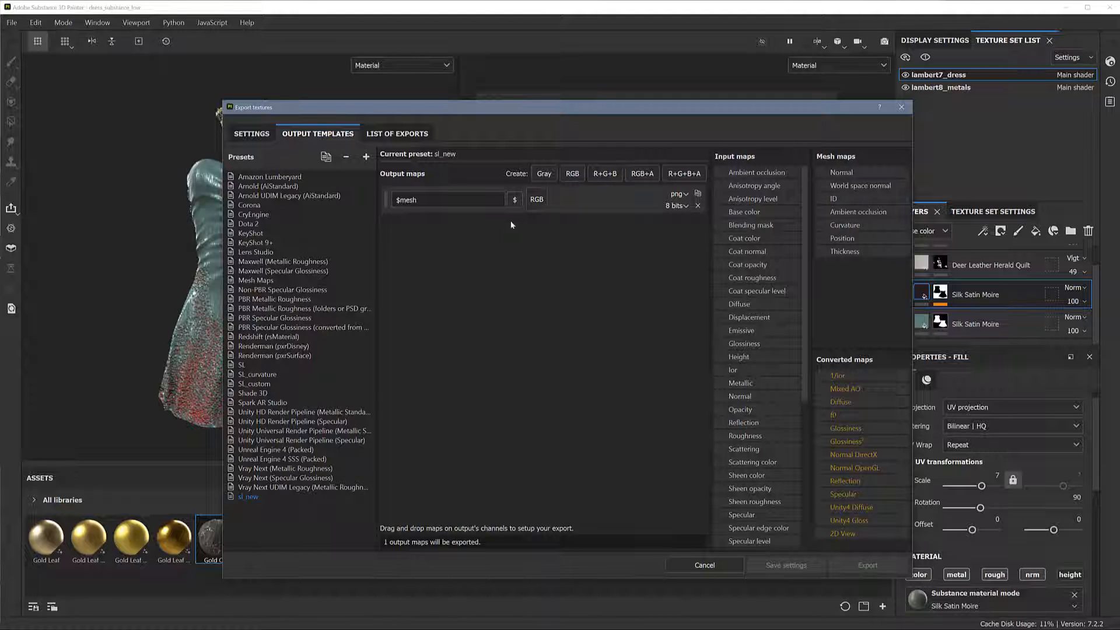
{"action": "type", "text": "_"}
{"action": "left_click", "coordinate": [514, 199]}
{"action": "left_click", "coordinate": [536, 246]}
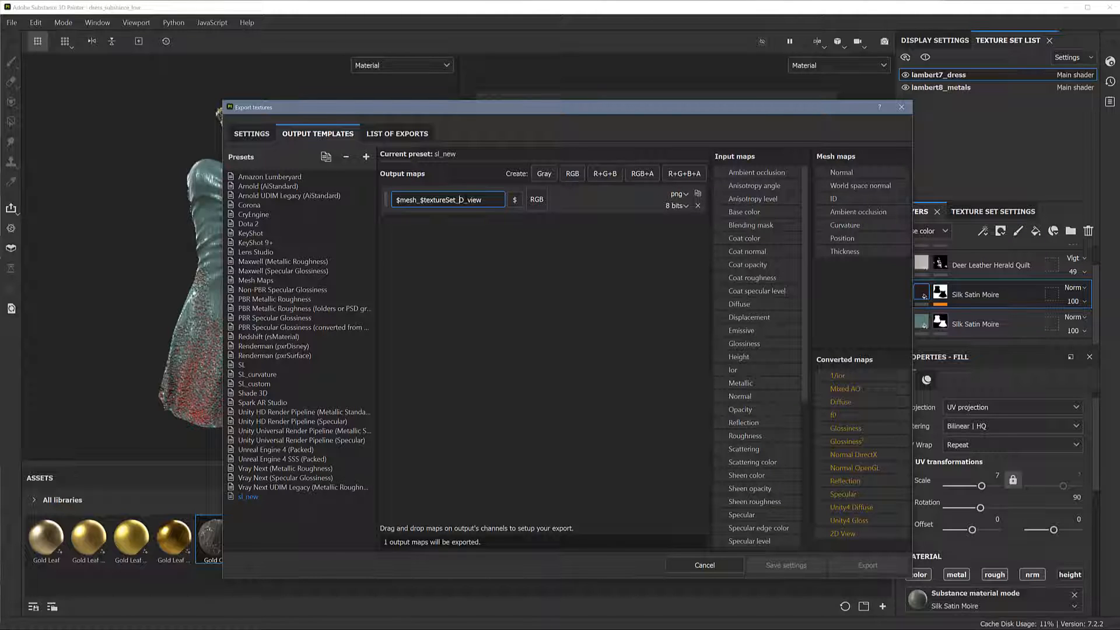
{"action": "type", "text": "2"}
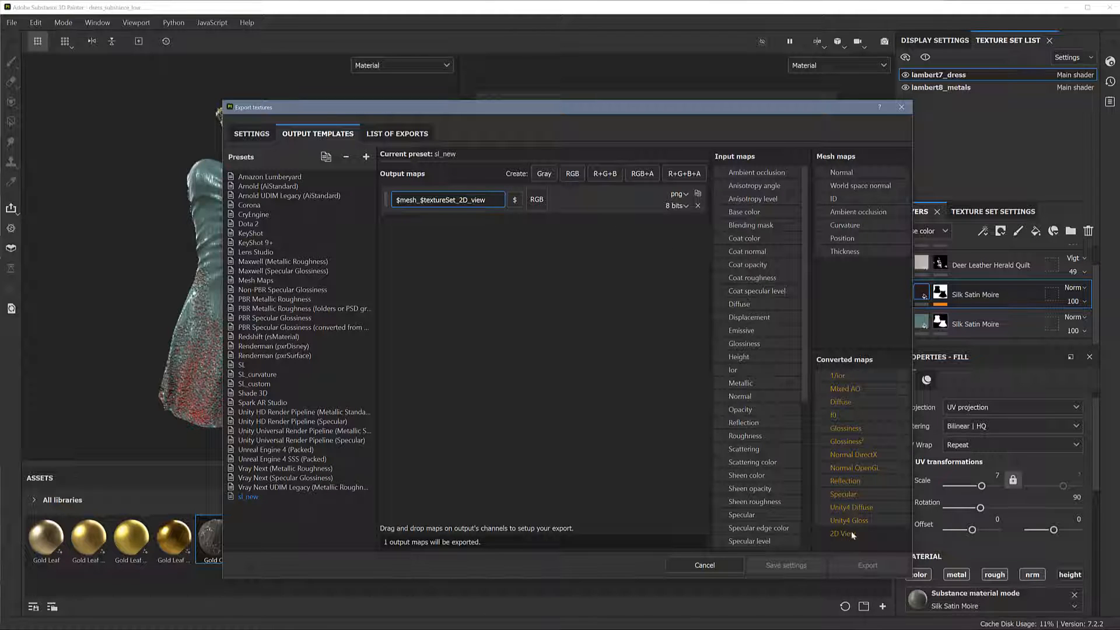
{"action": "left_click_drag", "start_coordinate": [851, 532], "coordinate": [539, 195]}
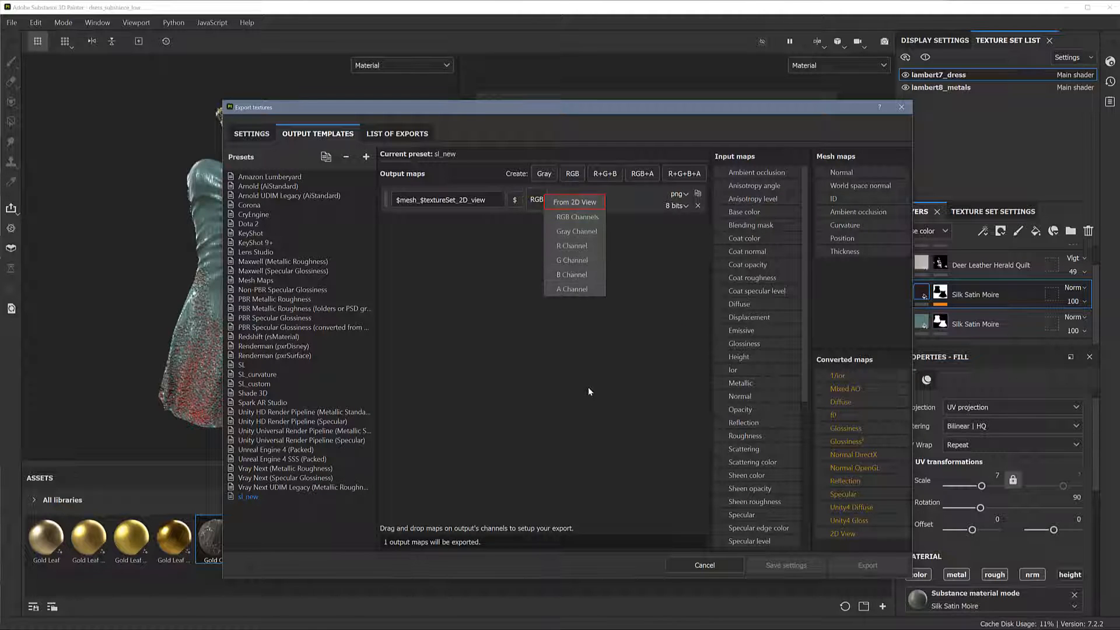
{"action": "left_click", "coordinate": [584, 217]}
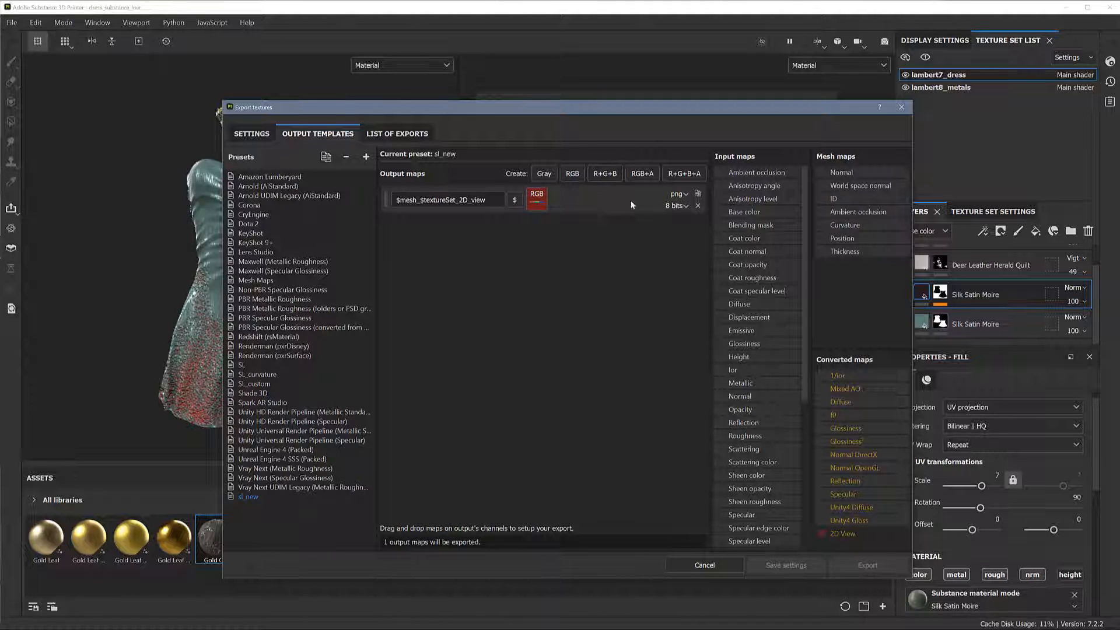
Add a second RGB output map named $mesh_$textureSet_normal and assign the Normal OpenGL converted map to it
{"action": "left_click", "coordinate": [572, 173]}
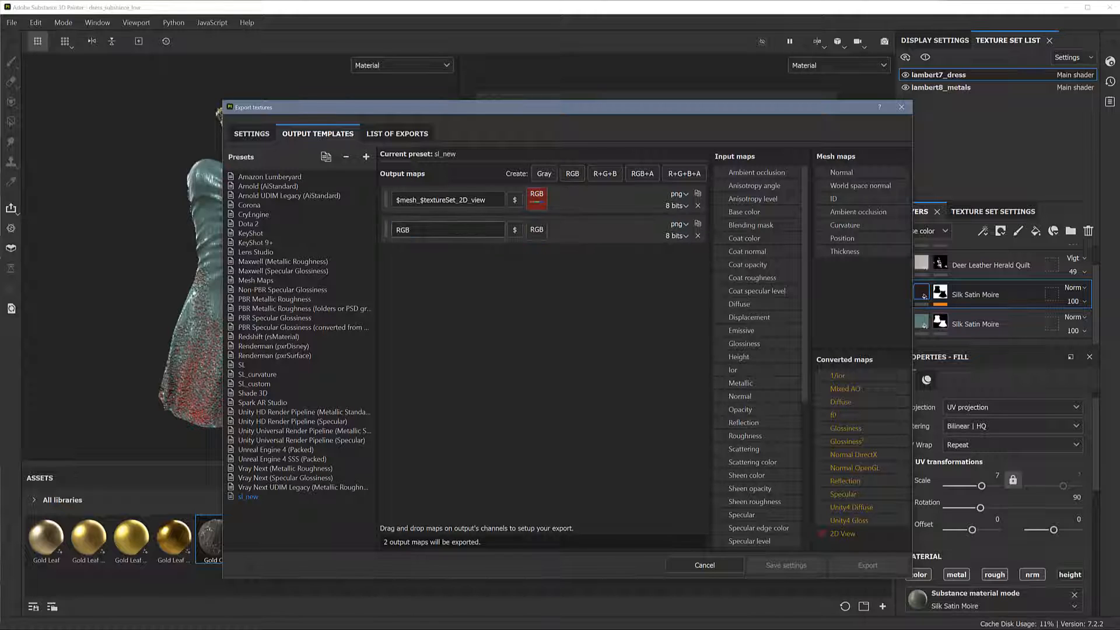
{"action": "double_click", "coordinate": [419, 232]}
{"action": "key", "text": "BackSpace"}
{"action": "left_click", "coordinate": [515, 229]}
{"action": "left_click", "coordinate": [532, 260]}
{"action": "left_click", "coordinate": [515, 229]}
{"action": "left_click", "coordinate": [532, 275]}
{"action": "left_click", "coordinate": [541, 272]}
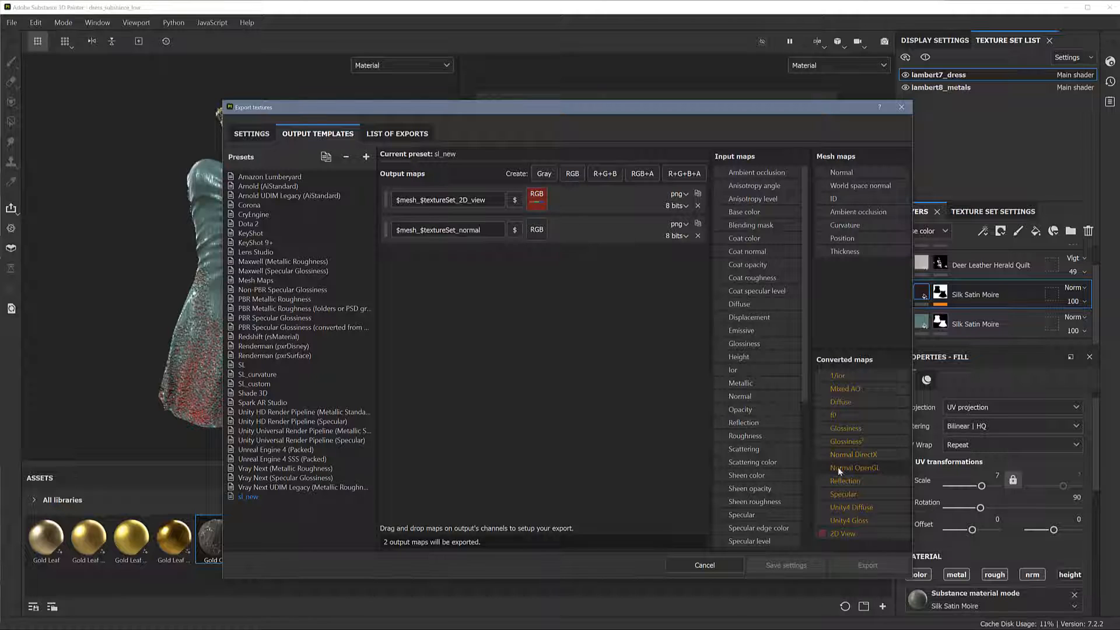
{"action": "left_click_drag", "start_coordinate": [839, 470], "coordinate": [536, 233]}
{"action": "left_click", "coordinate": [560, 252]}
Add a third RGB output map named $mesh_$textureSet_roughness and assign the Roughness input map to it
{"action": "left_click", "coordinate": [573, 173]}
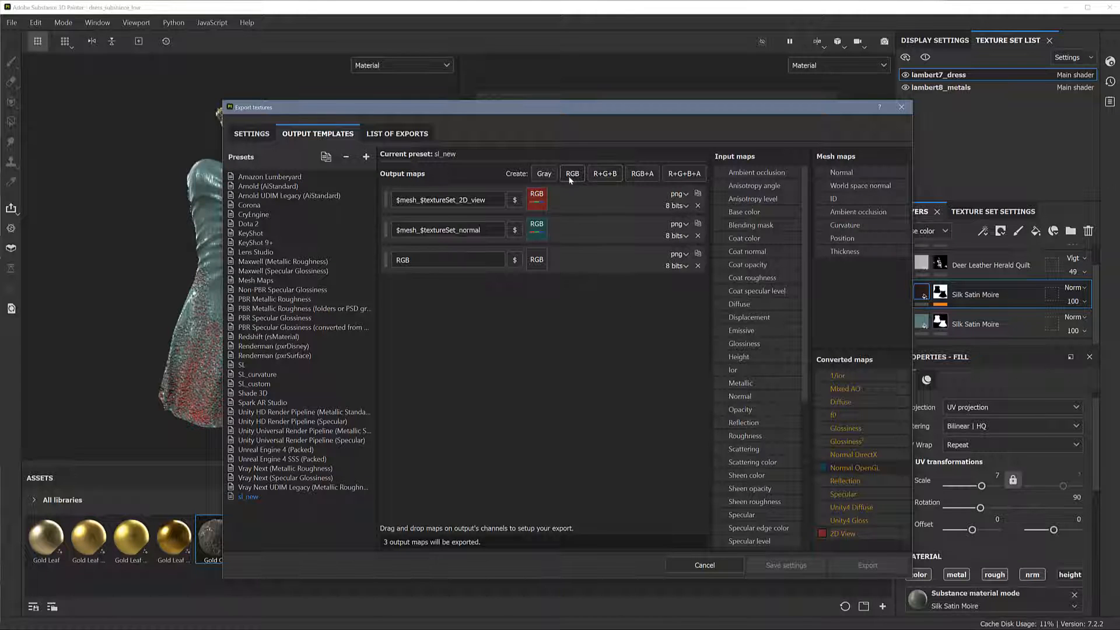
{"action": "left_click", "coordinate": [515, 260]}
{"action": "left_click", "coordinate": [519, 286]}
{"action": "left_click_drag", "start_coordinate": [409, 260], "coordinate": [382, 262]}
{"action": "key", "text": "BackSpace"}
{"action": "left_click", "coordinate": [514, 260]}
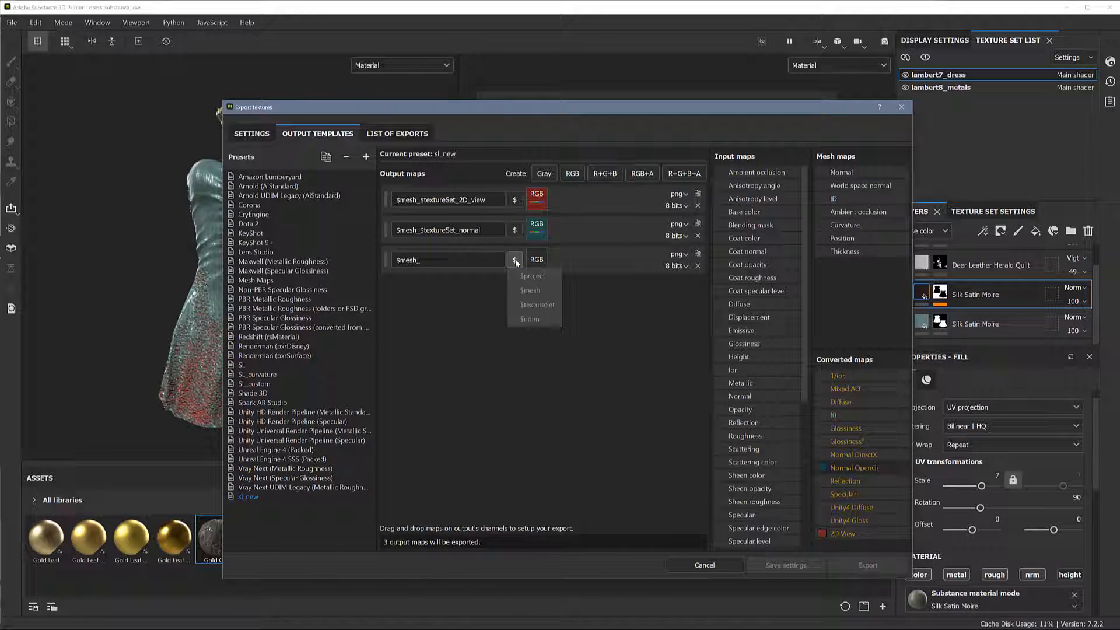
{"action": "left_click", "coordinate": [533, 305]}
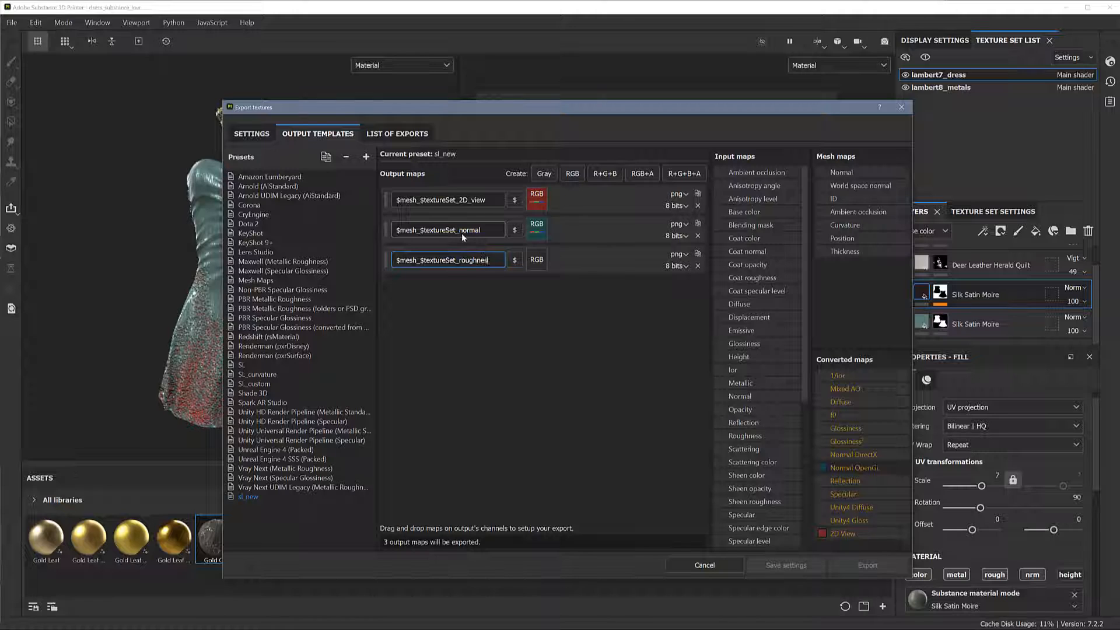
{"action": "left_click", "coordinate": [622, 336]}
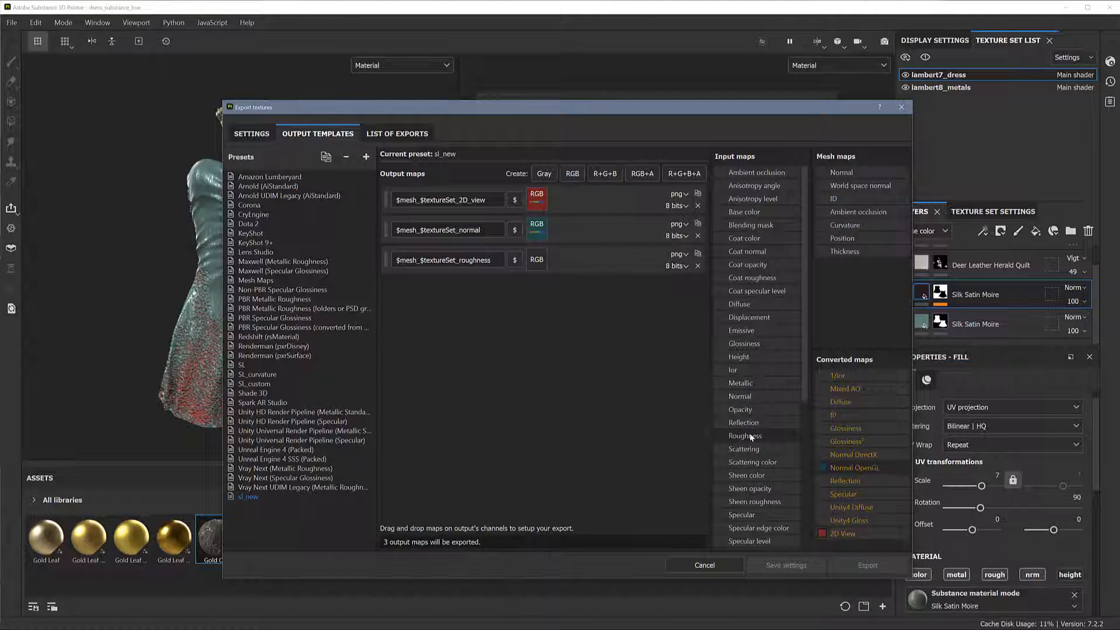
{"action": "left_click_drag", "start_coordinate": [751, 436], "coordinate": [536, 260]}
{"action": "left_click", "coordinate": [552, 281]}
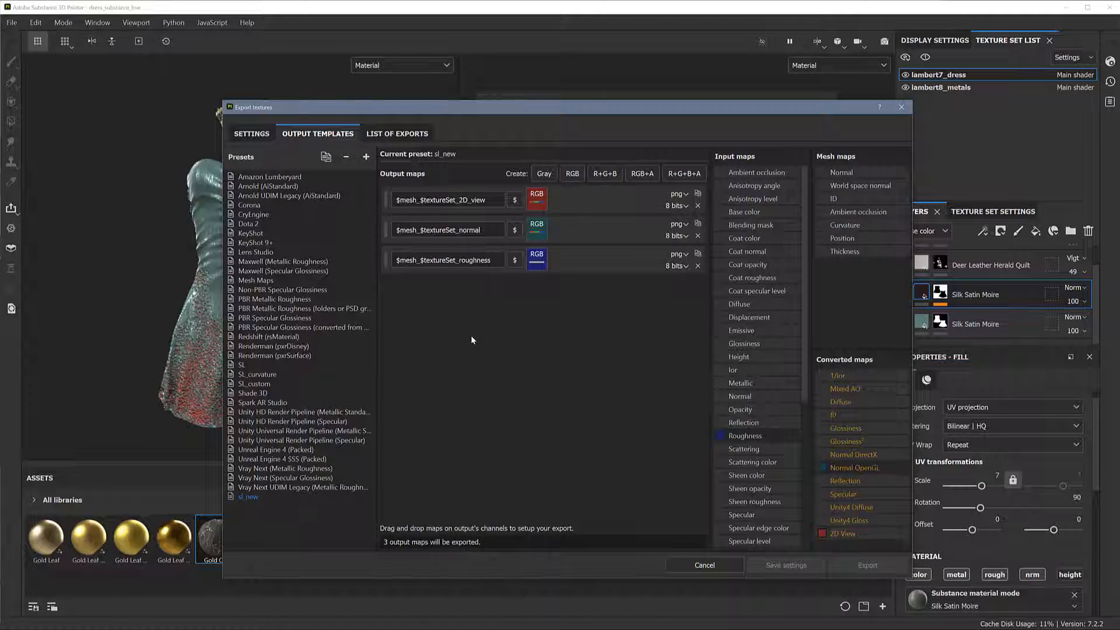
Add a fourth RGB output map with the name prefix $mesh_$textureSet_ and assign the RGB channels of the Specular converted map
{"action": "left_click", "coordinate": [572, 174]}
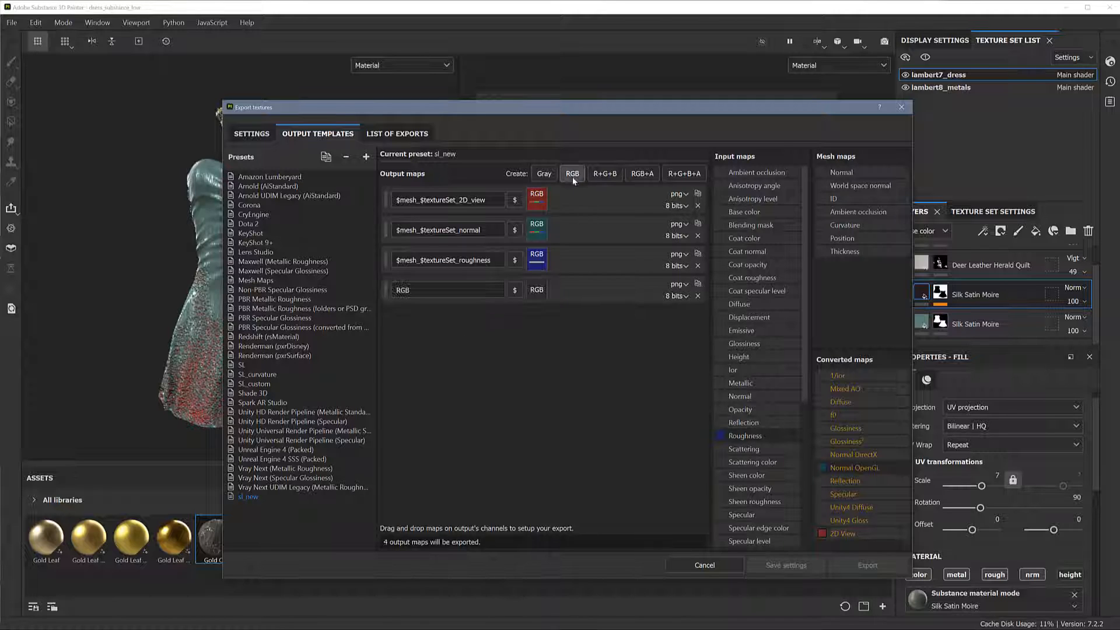
{"action": "double_click", "coordinate": [420, 291]}
{"action": "left_click", "coordinate": [515, 292]}
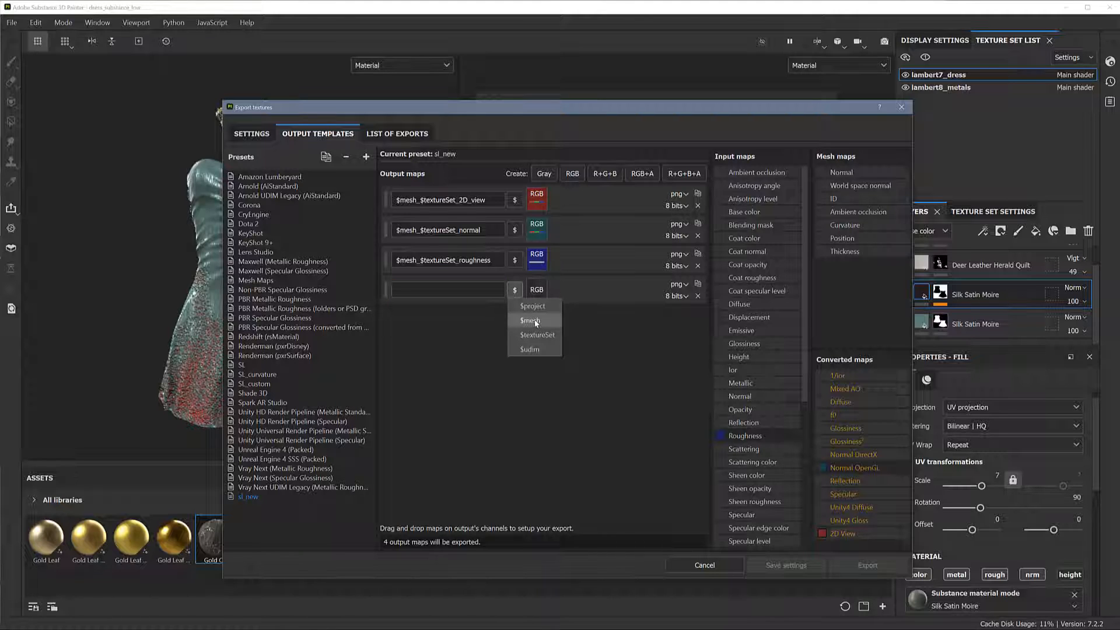
{"action": "left_click", "coordinate": [532, 321]}
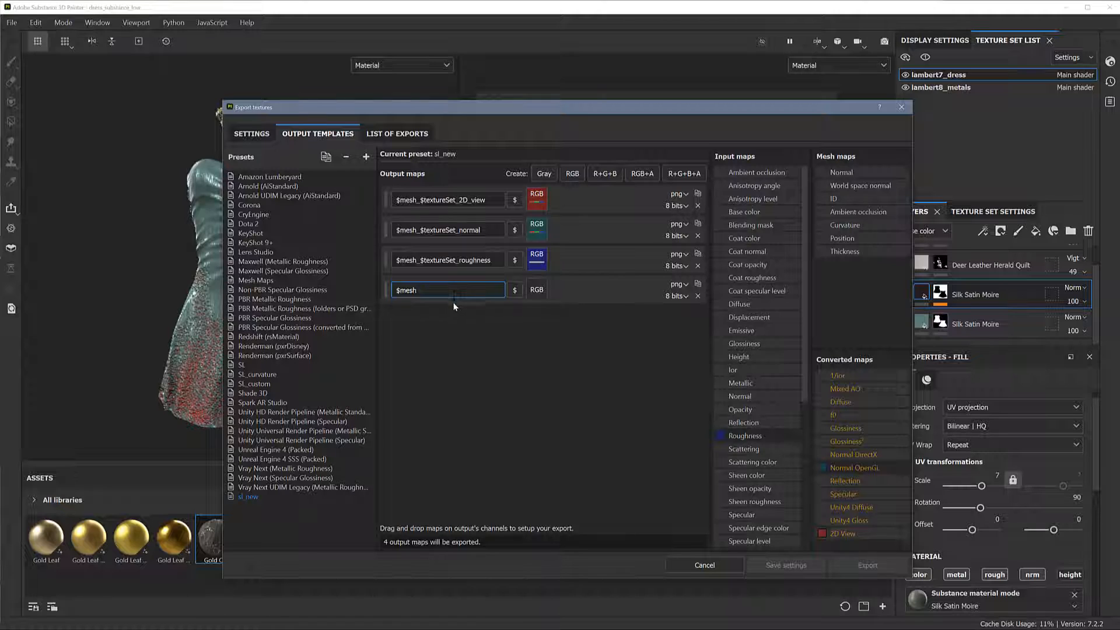
{"action": "type", "text": "_"}
{"action": "left_click", "coordinate": [514, 290]}
{"action": "left_click", "coordinate": [527, 335]}
{"action": "left_click_drag", "start_coordinate": [843, 494], "coordinate": [547, 292]}
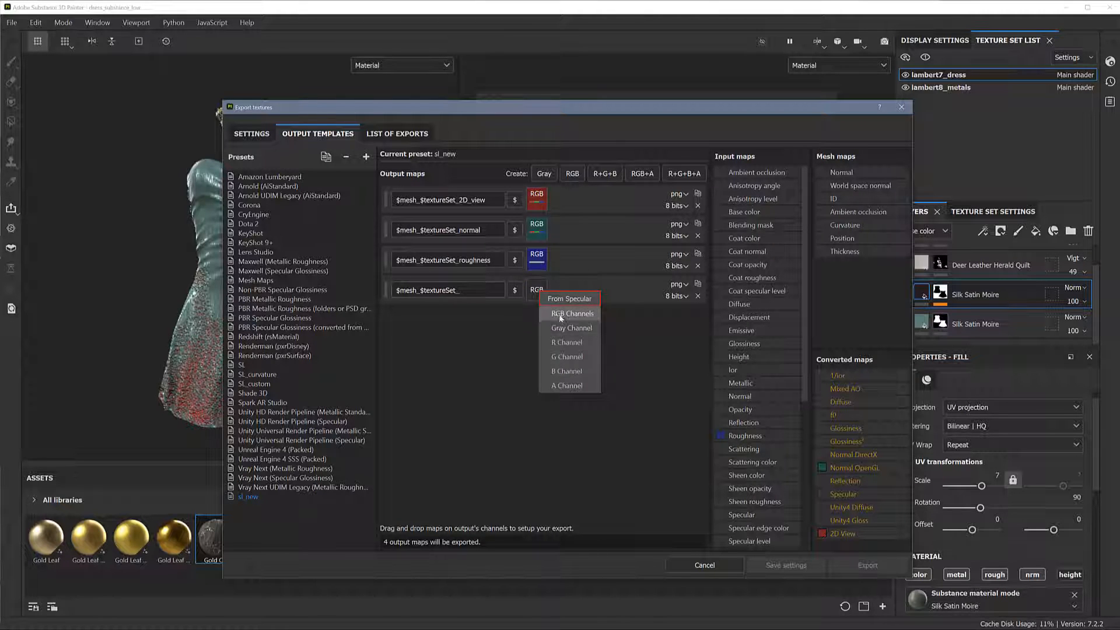
{"action": "left_click", "coordinate": [558, 314]}
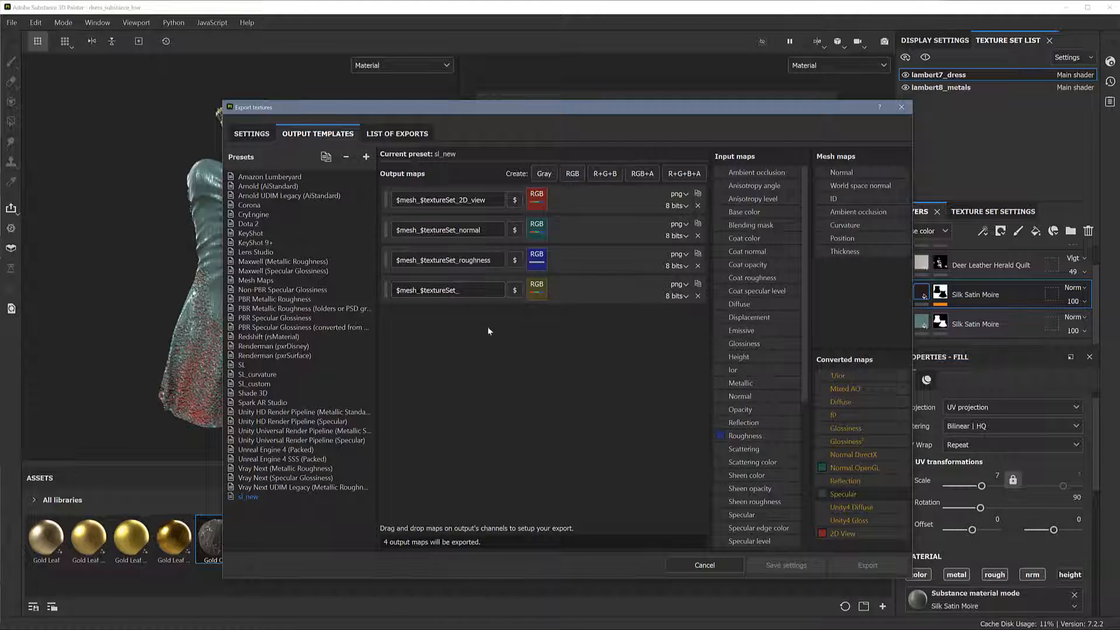
Add a fifth RGB output map and name it $mesh_$textureSet_AO
{"action": "left_click", "coordinate": [573, 174]}
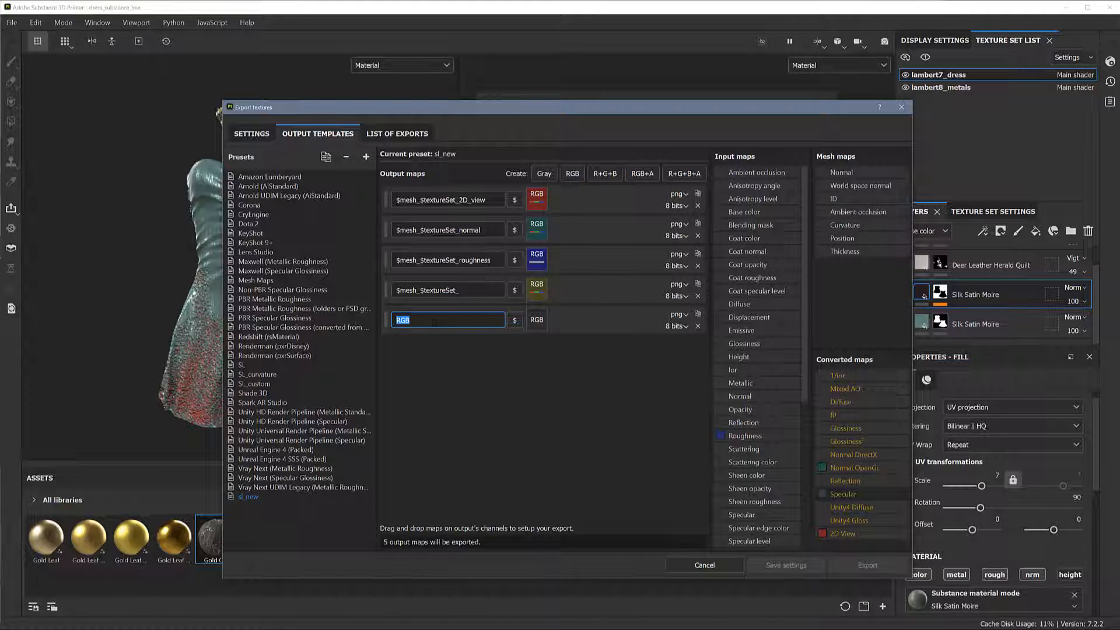
{"action": "key", "text": "BackSpace"}
{"action": "left_click", "coordinate": [514, 319]}
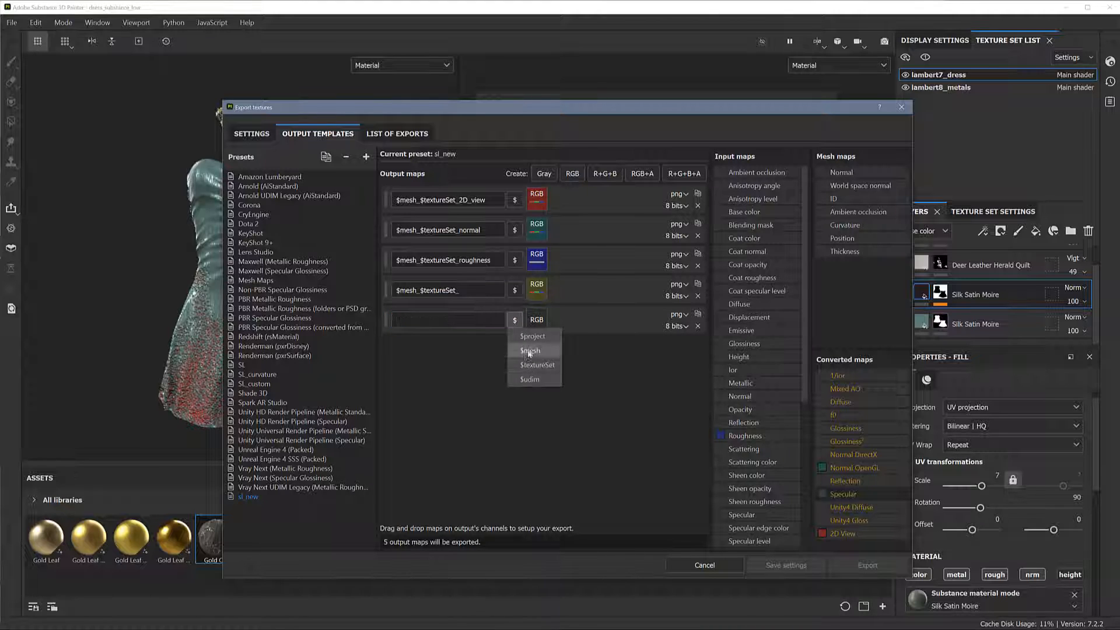
{"action": "left_click", "coordinate": [531, 353]}
{"action": "left_click", "coordinate": [464, 320]}
{"action": "type", "text": "_"}
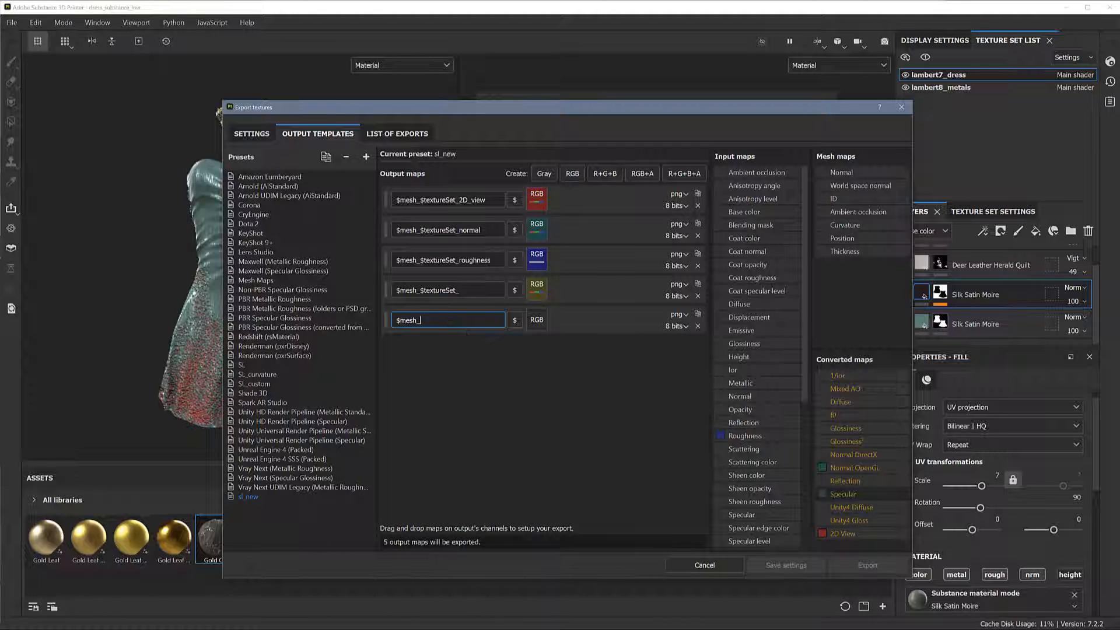
{"action": "left_click", "coordinate": [514, 319]}
{"action": "left_click", "coordinate": [533, 366]}
Complete the specular output map's name as $mesh_$textureSet_SPEC
{"action": "left_click", "coordinate": [475, 295]}
{"action": "type", "text": "S"}
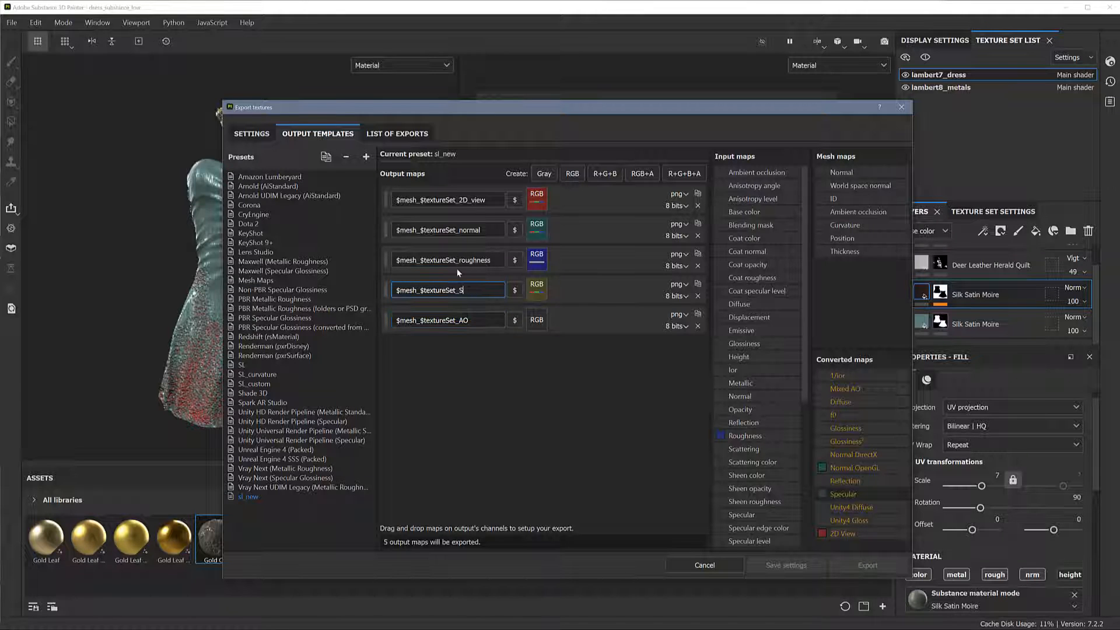
{"action": "type", "text": "PEC"}
Assign the Ambient occlusion mesh map to the AO output map as its gray channel
{"action": "left_click", "coordinate": [478, 321]}
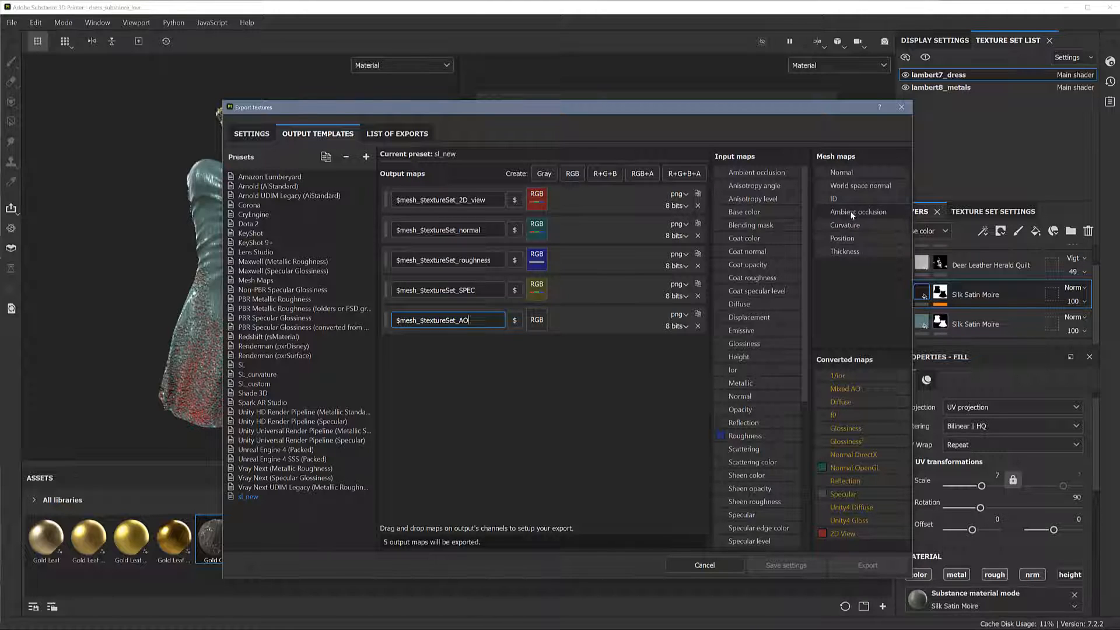
{"action": "left_click_drag", "start_coordinate": [852, 215], "coordinate": [541, 328]}
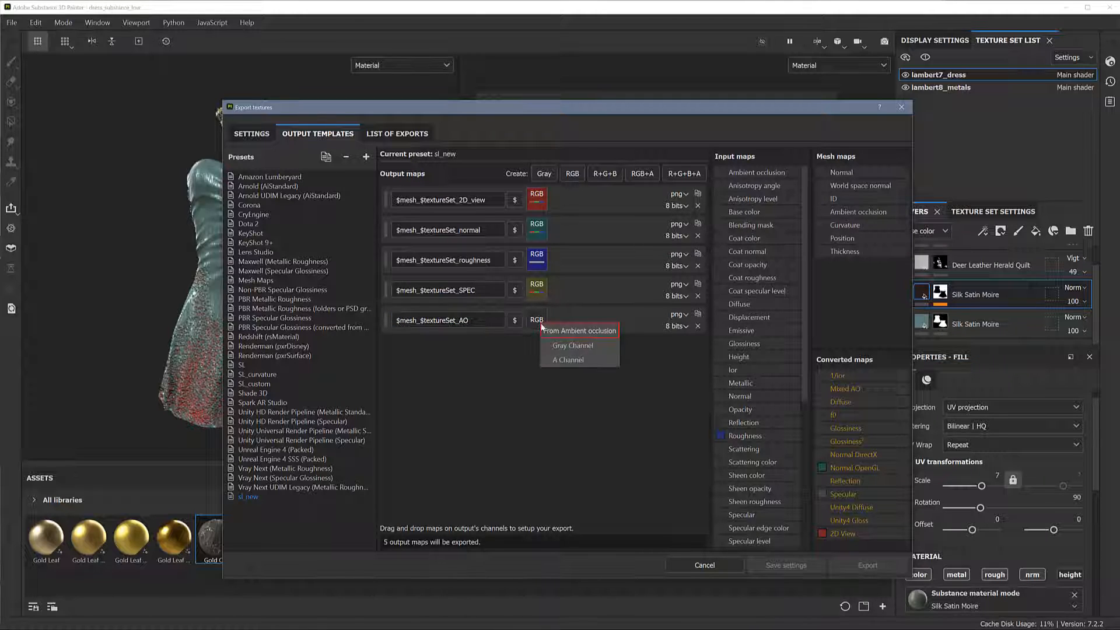
{"action": "left_click", "coordinate": [555, 346]}
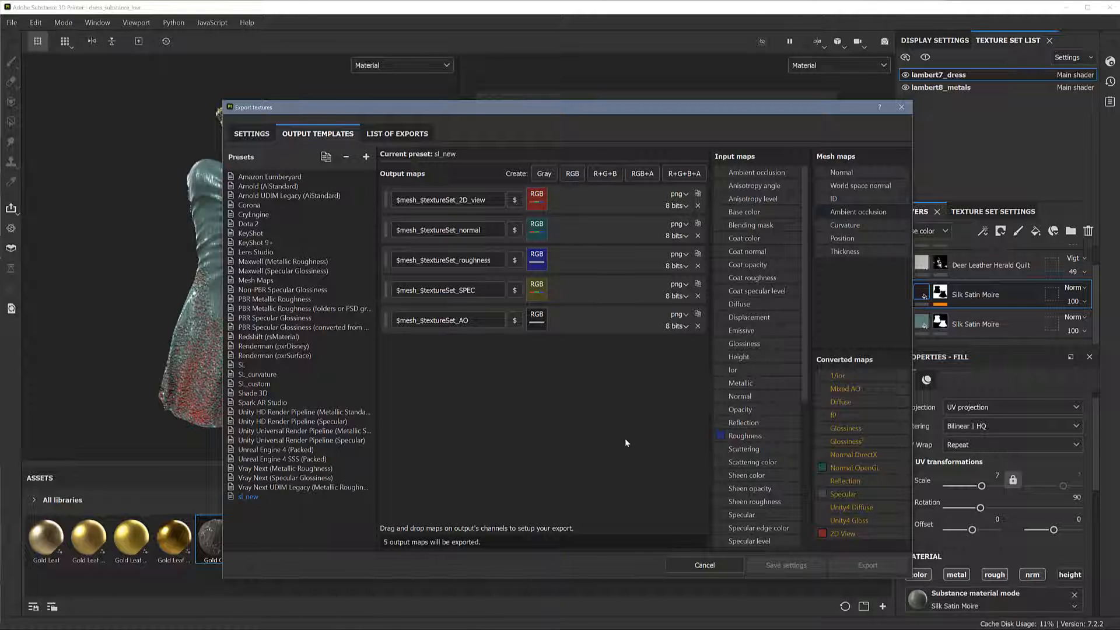
Set the output template of the global export settings to sl_new and export the textures of both texture sets
{"action": "left_click", "coordinate": [252, 133]}
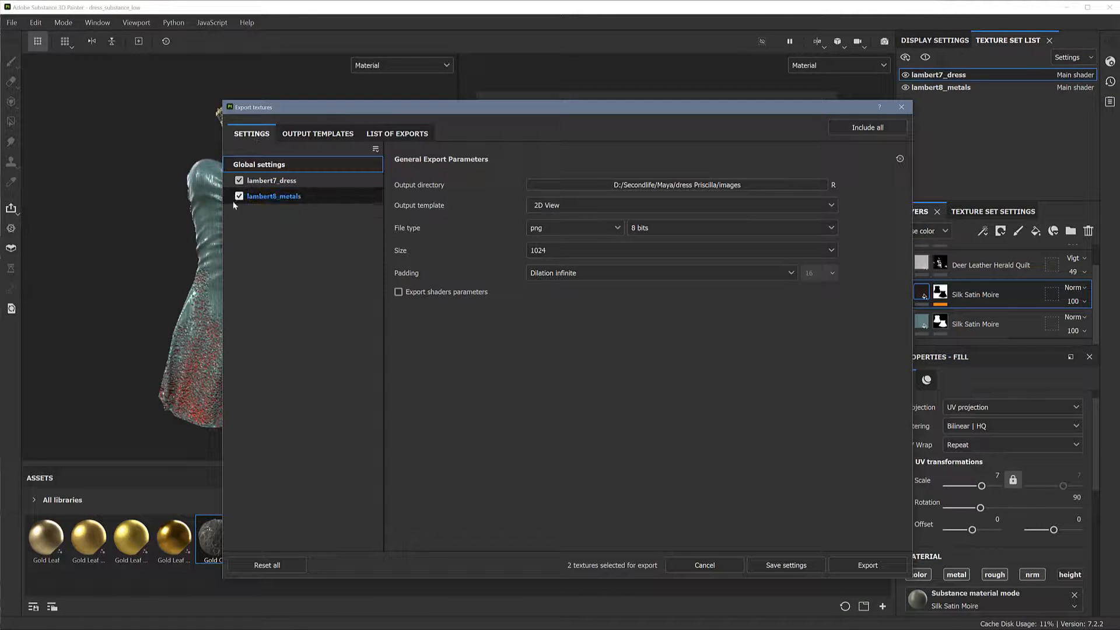
{"action": "left_click", "coordinate": [583, 204]}
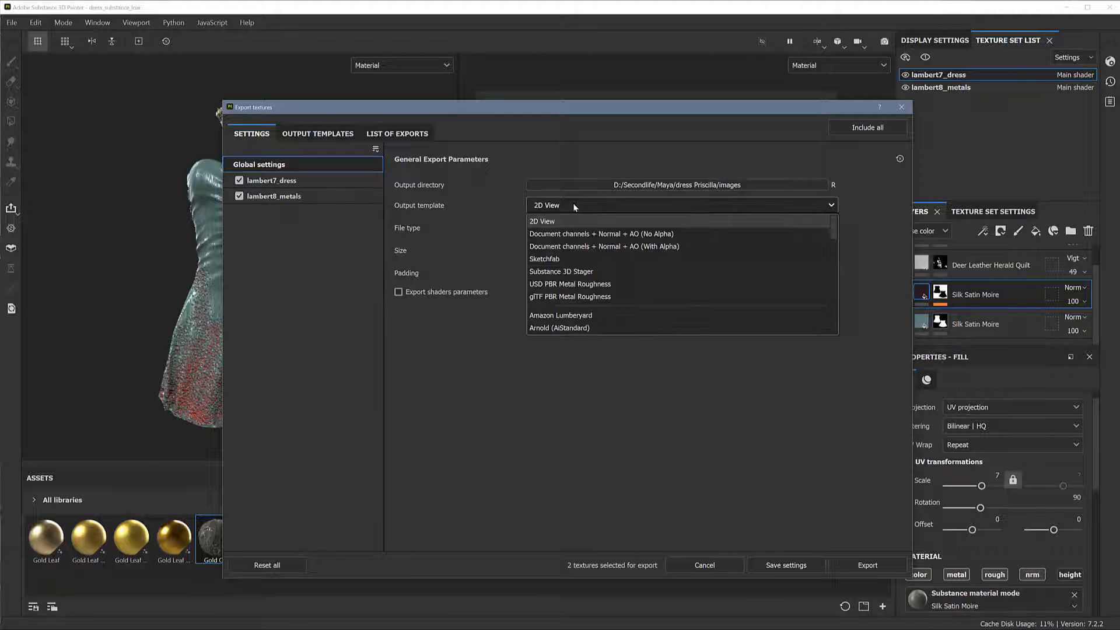
{"action": "left_click_drag", "start_coordinate": [832, 228], "coordinate": [834, 318]}
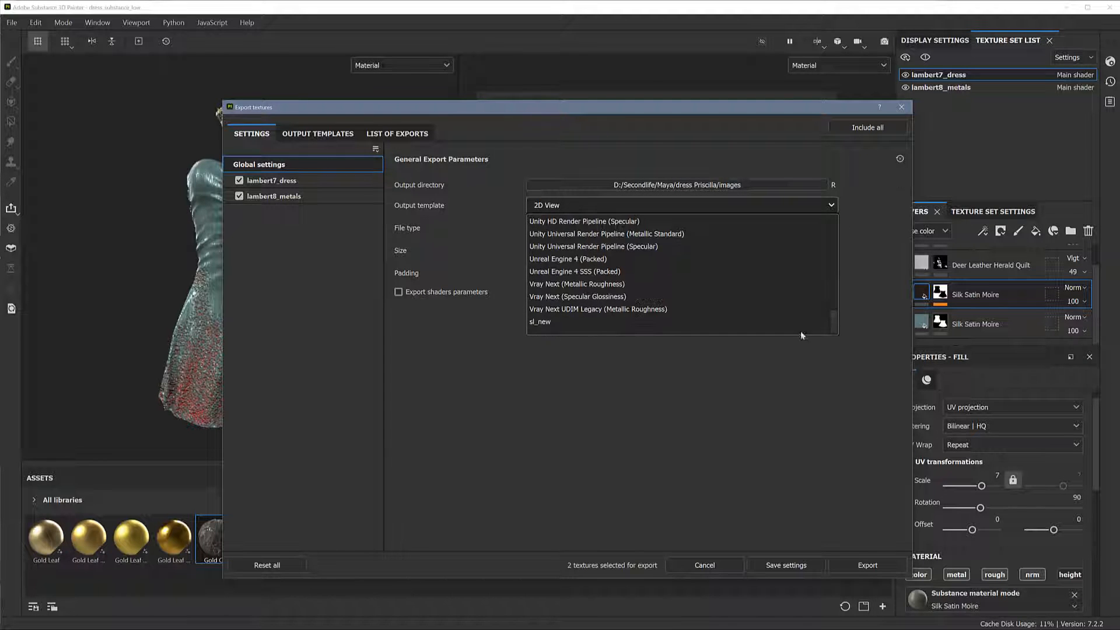
{"action": "left_click", "coordinate": [562, 322]}
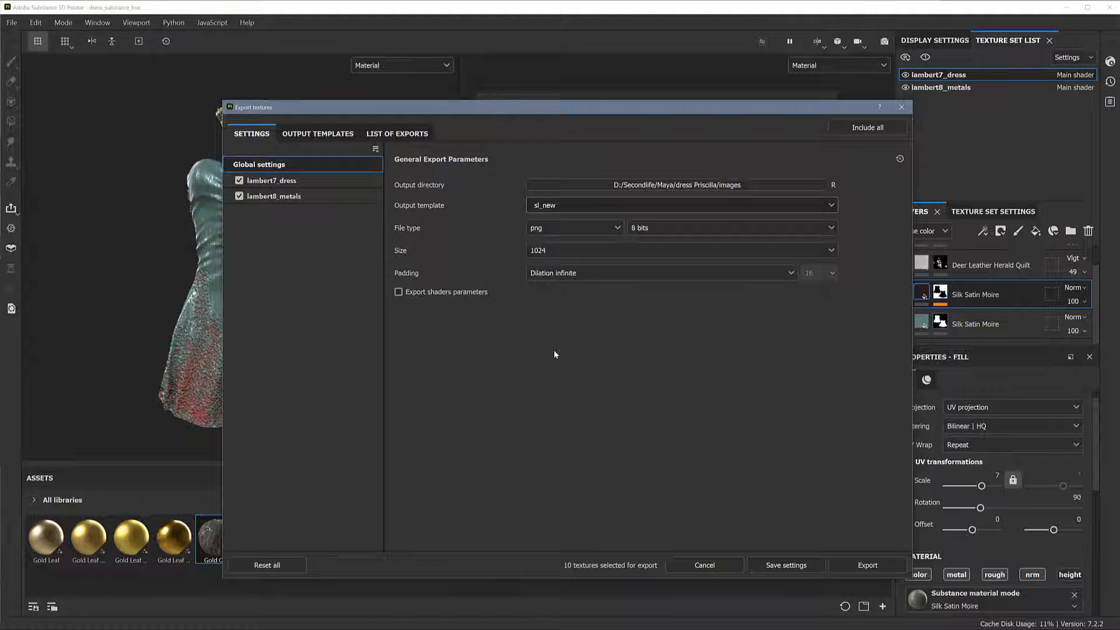
{"action": "left_click", "coordinate": [869, 565]}
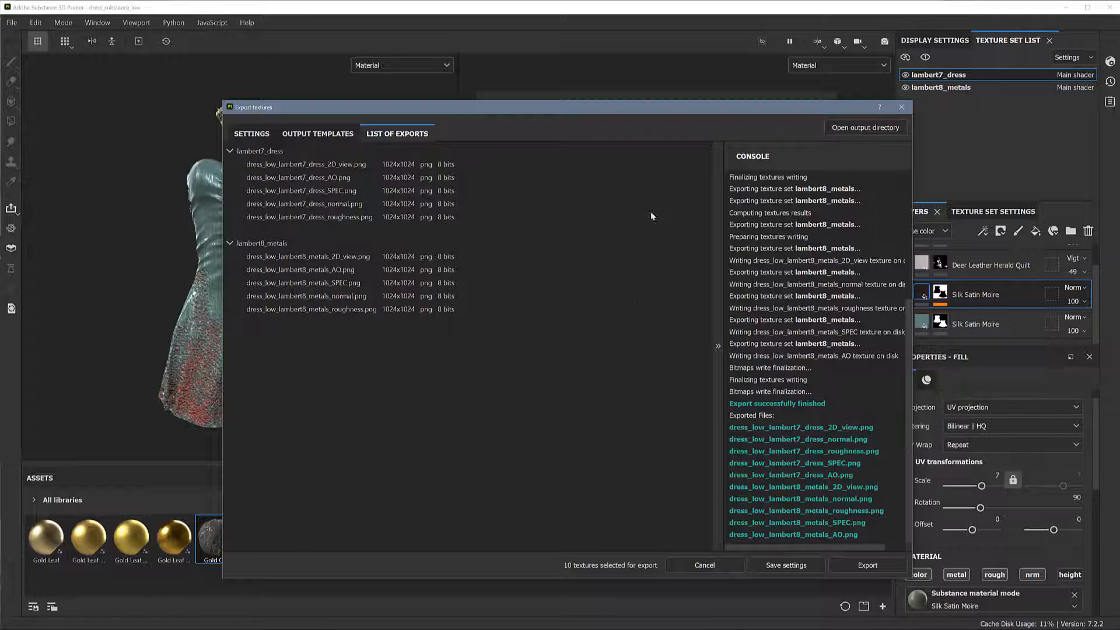
Save the export settings and return to the dress's layer stack
{"action": "left_click_drag", "start_coordinate": [644, 109], "coordinate": [827, 84]}
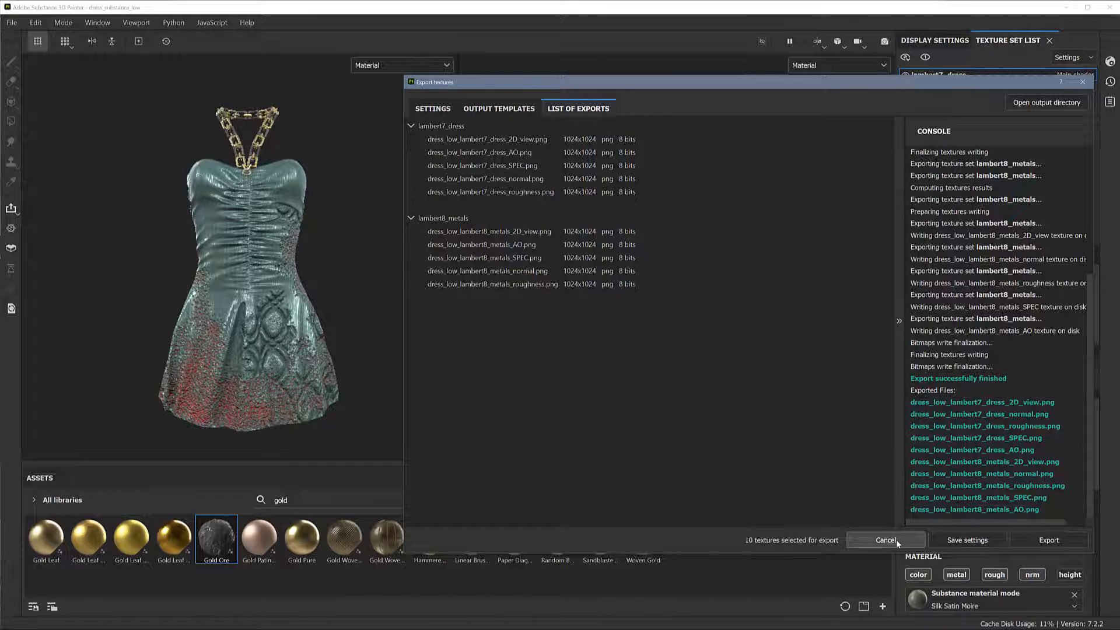
{"action": "left_click", "coordinate": [959, 540]}
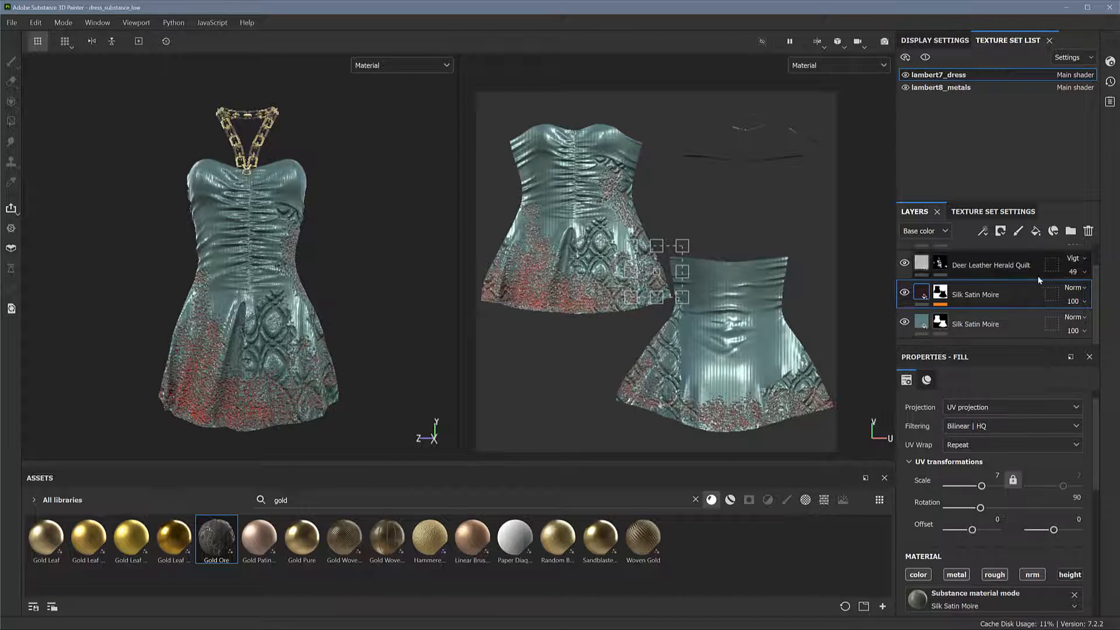
{"action": "scroll", "coordinate": [1062, 282], "scroll_direction": "up", "scroll_amount": 1}
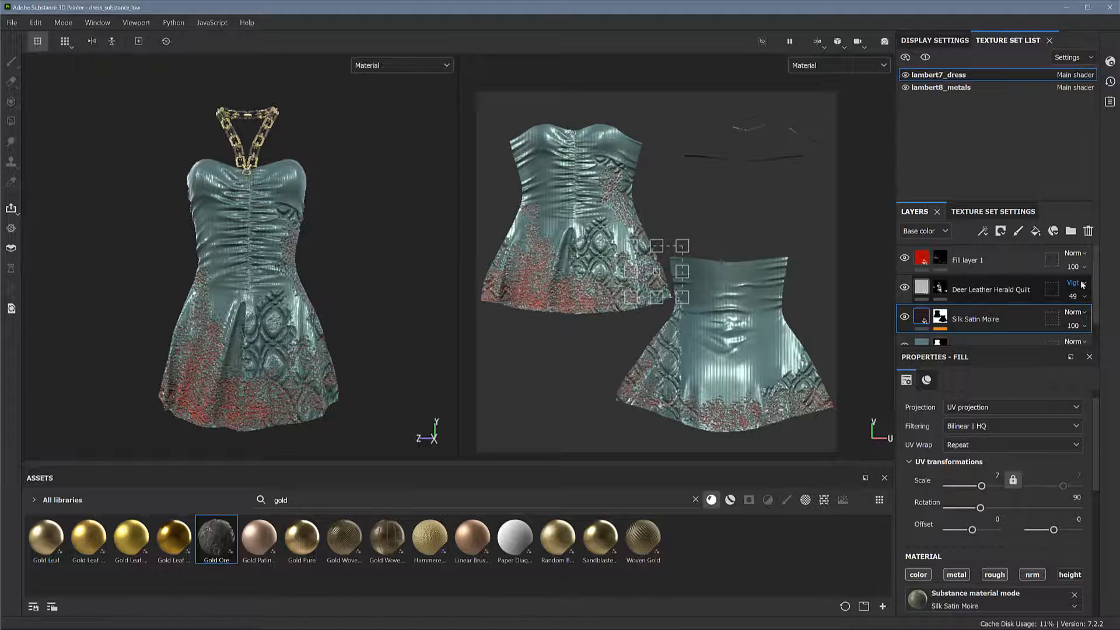